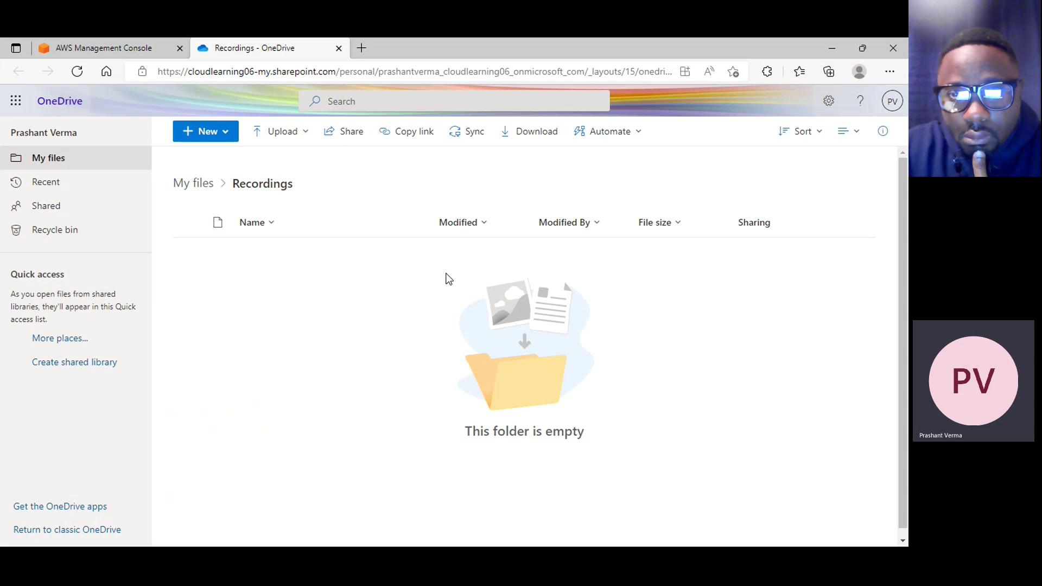
Go up to My files, reopen the empty Recordings folder, and minimize Edge to reveal WhatsApp
left_click(187, 183)
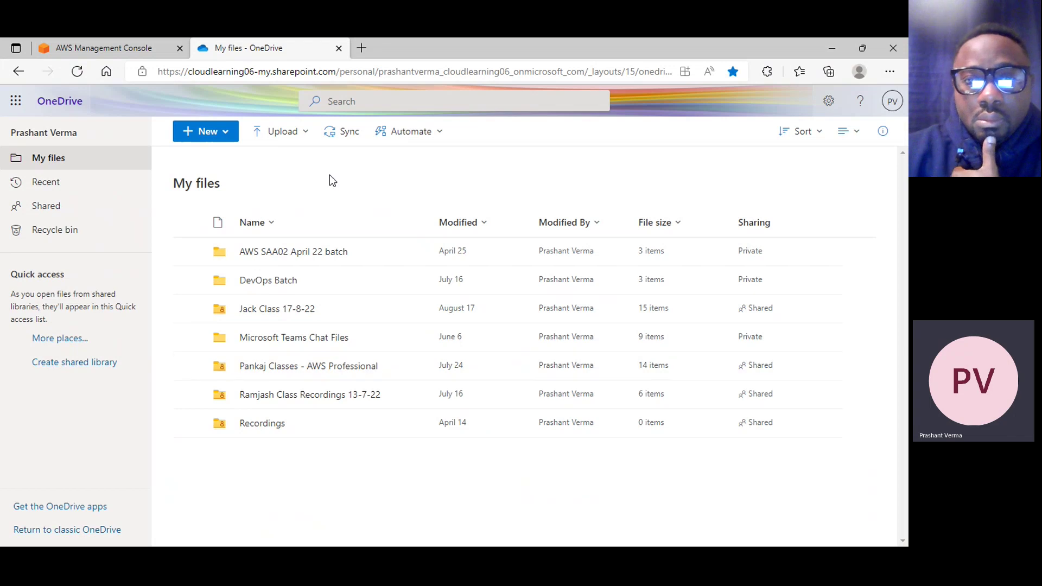
left_click(262, 424)
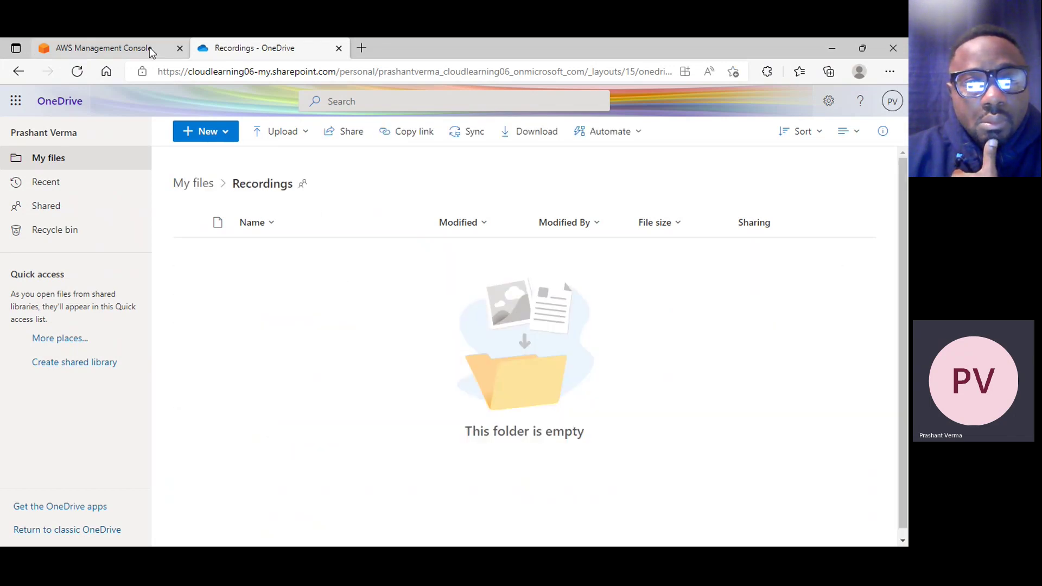
left_click(832, 52)
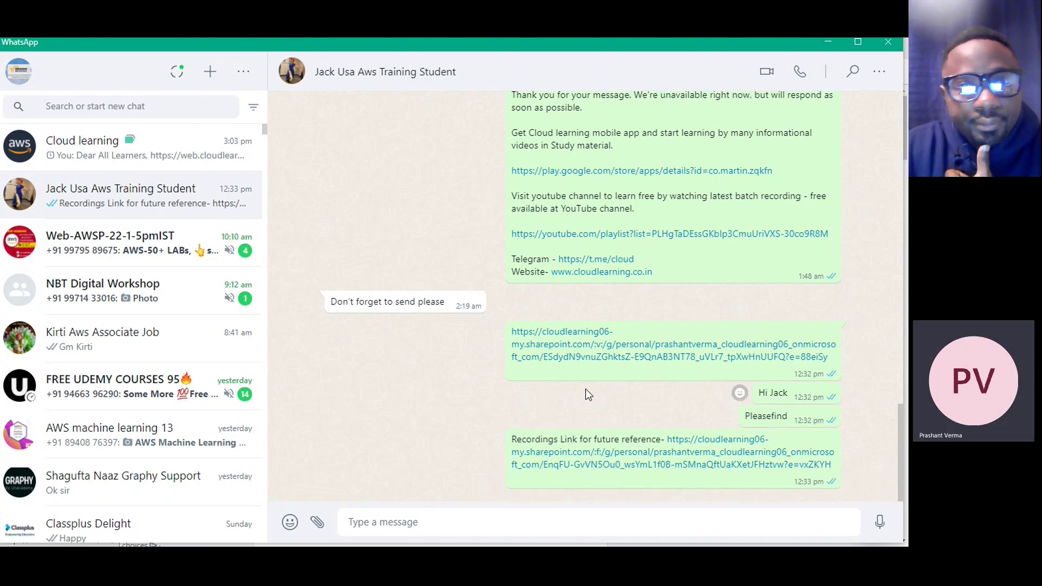
Open the shared SharePoint recording link, close the Stream tab, and minimize Edge and WhatsApp
left_click(617, 359)
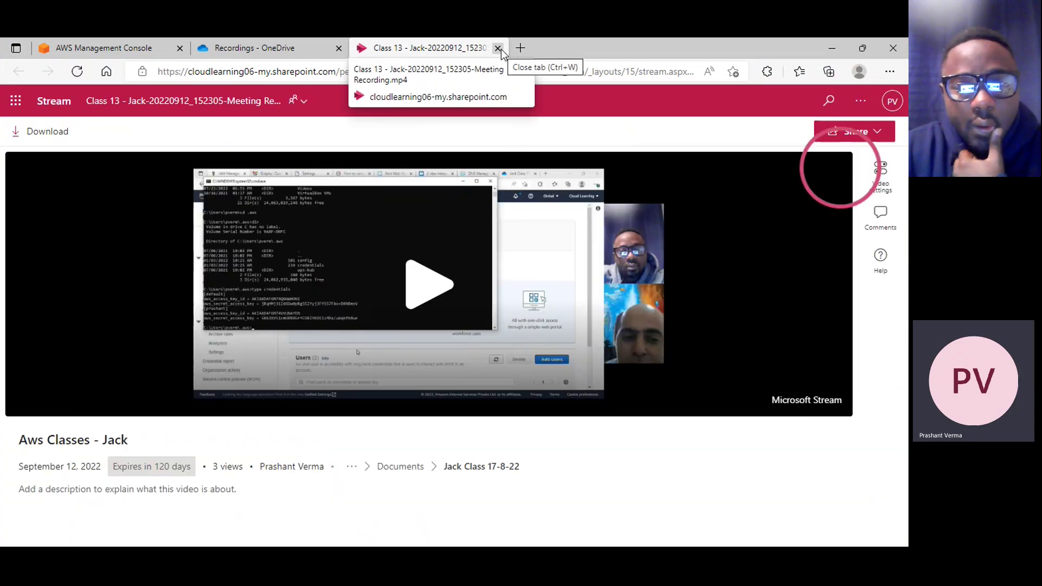
left_click(497, 48)
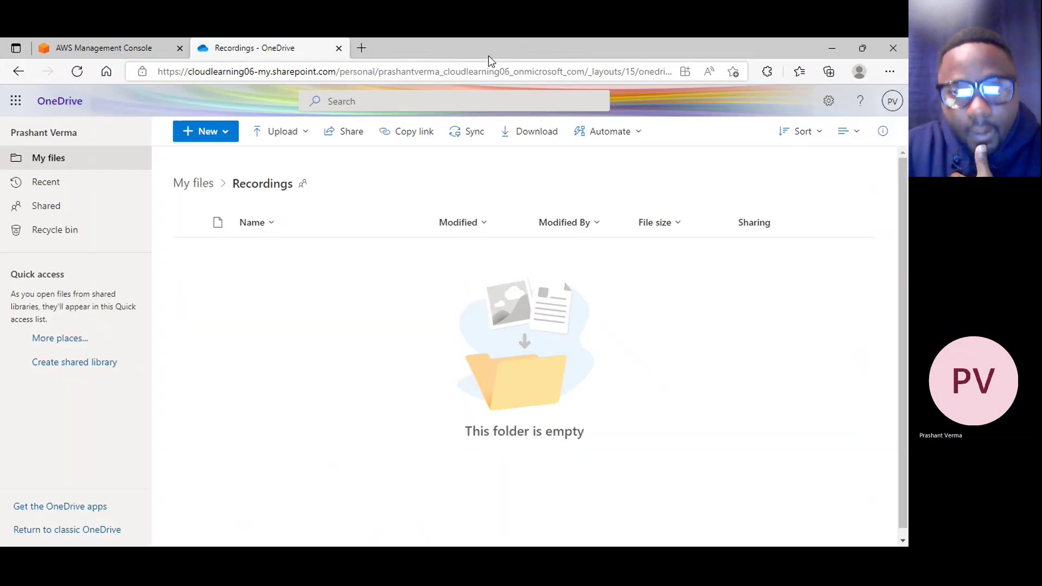
left_click(834, 48)
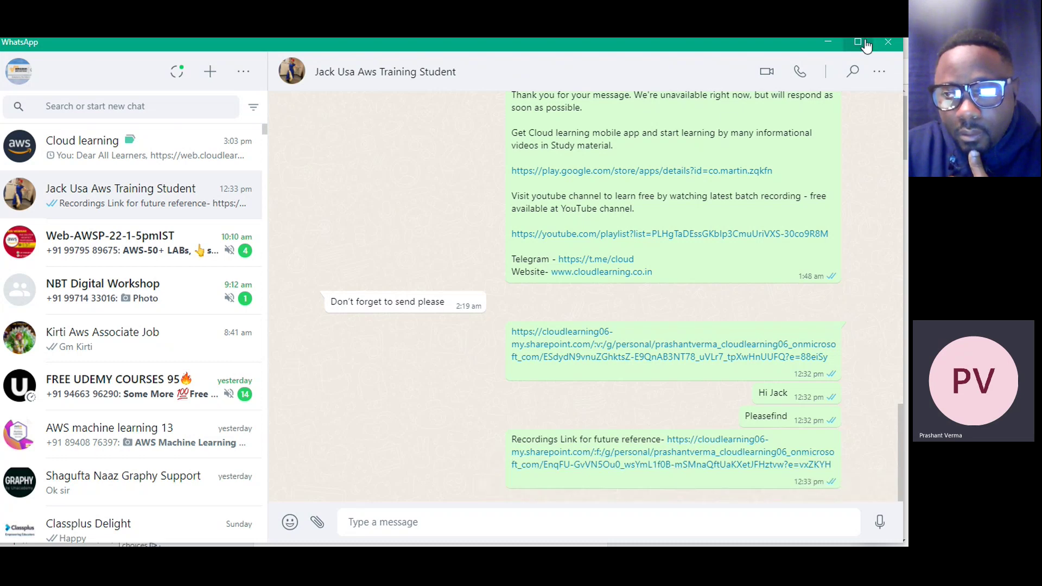
left_click(829, 44)
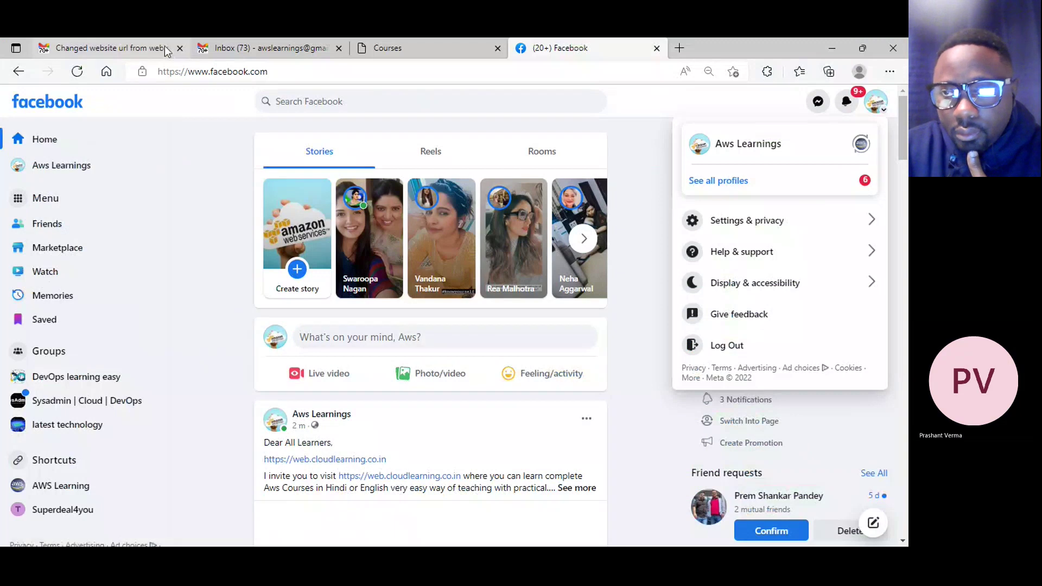
Minimize the Gmail browser window and close Teams, leaving only the desktop
left_click(185, 47)
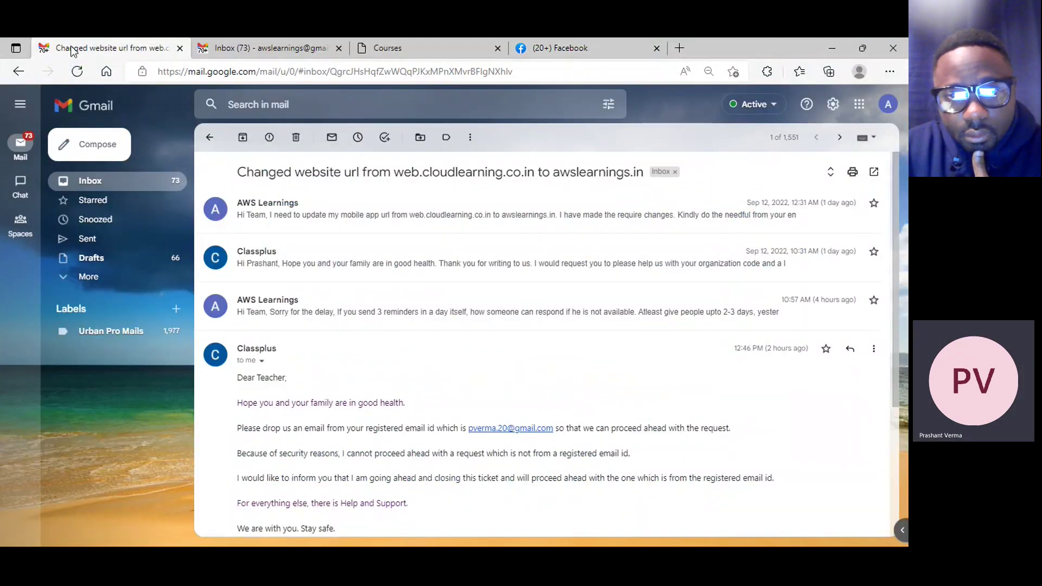
left_click(829, 46)
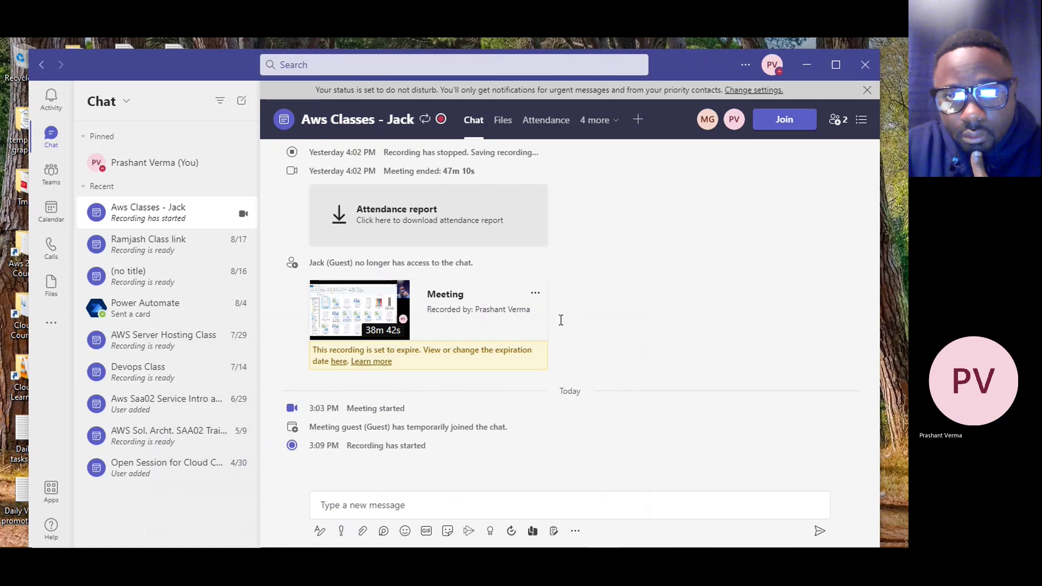
left_click(868, 69)
mouse_move(278, 536)
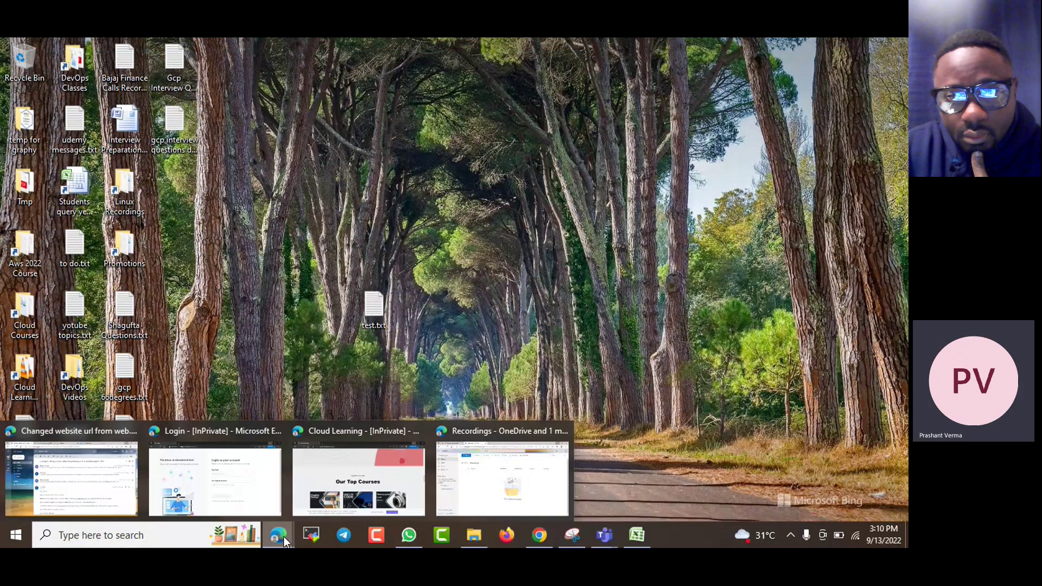
left_click(93, 470)
left_click(831, 46)
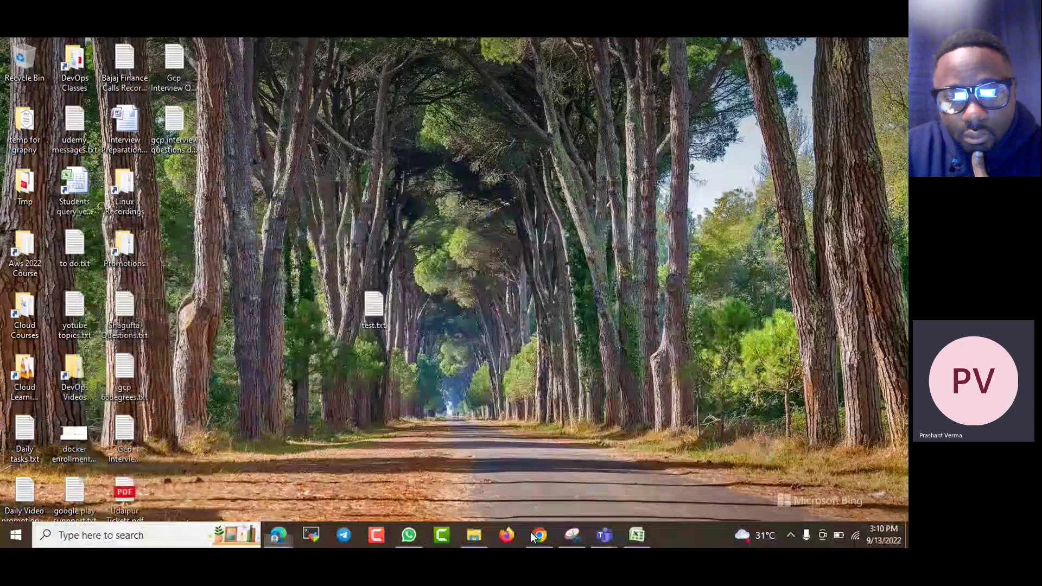
Open IAM from the 'iam' search results, show its Users list, and open the account menu
mouse_move(278, 535)
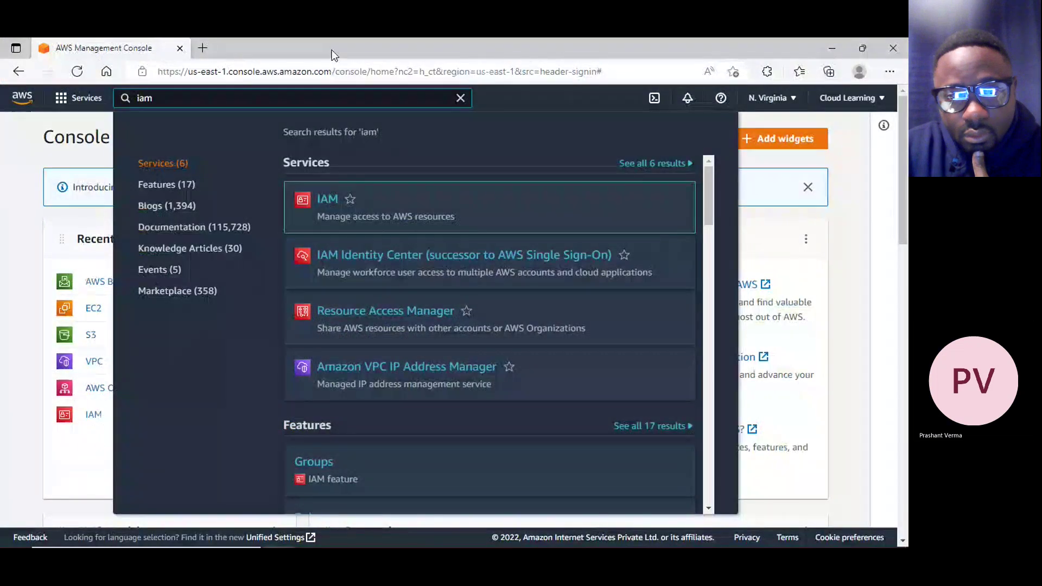
mouse_move(641, 537)
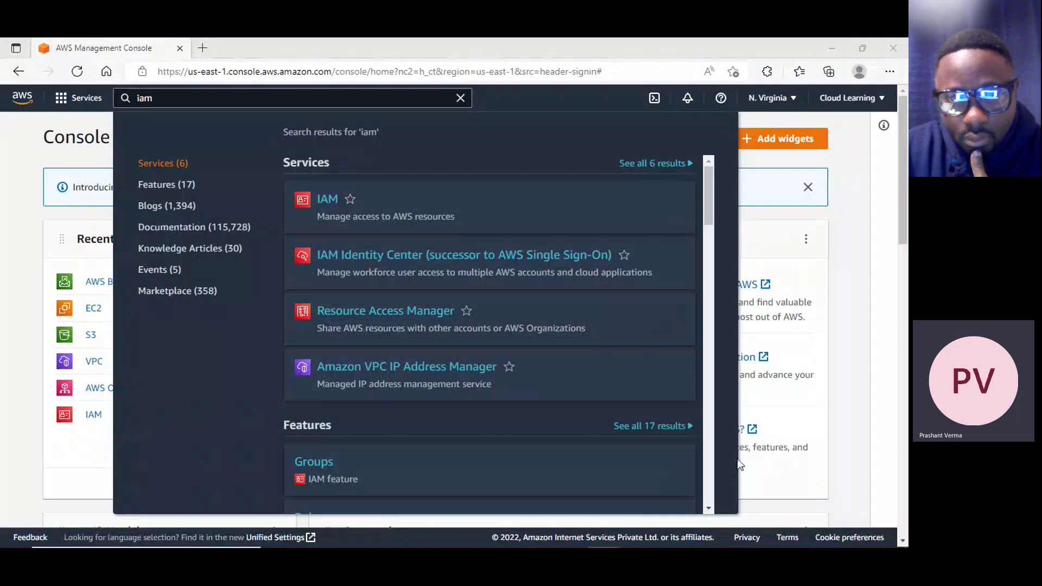
left_click(599, 48)
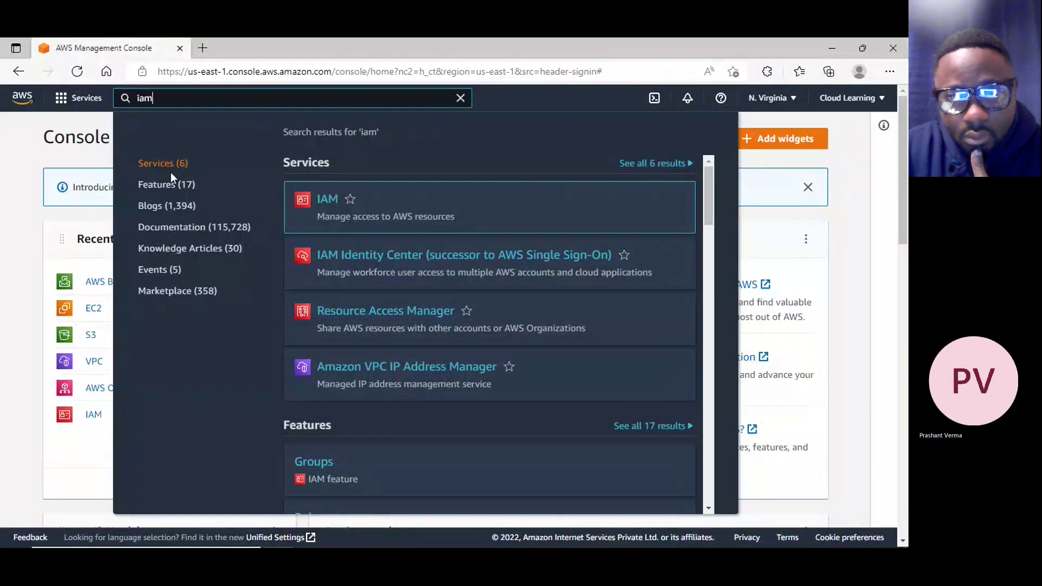
left_click(330, 199)
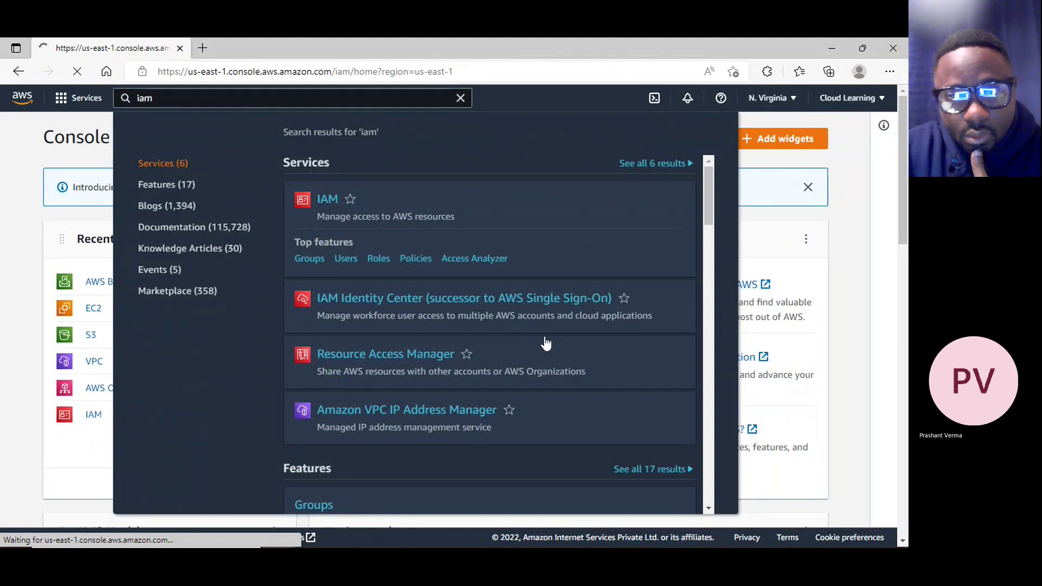
left_click(330, 205)
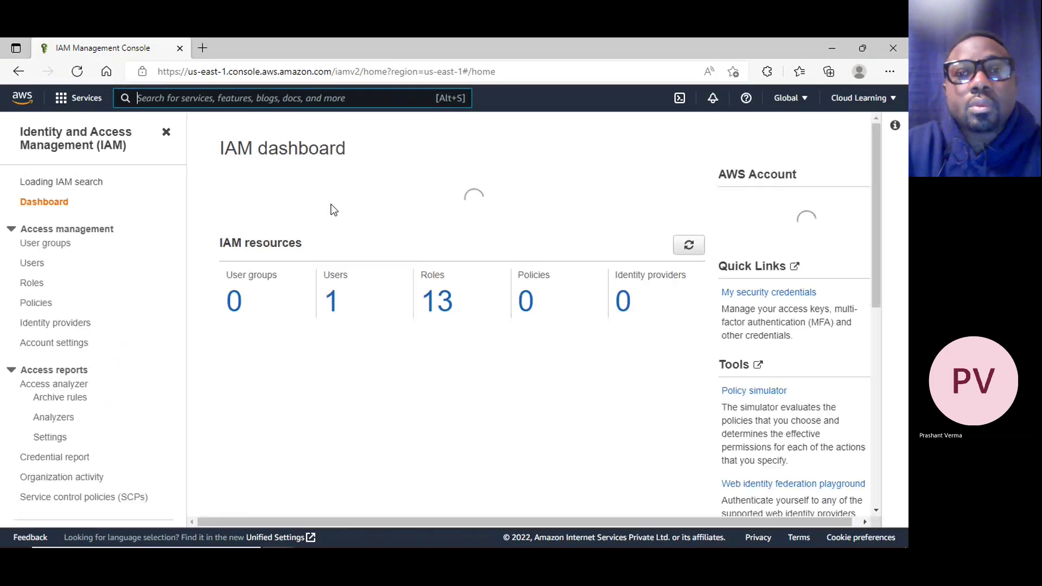
scroll(439, 414, "down", 3)
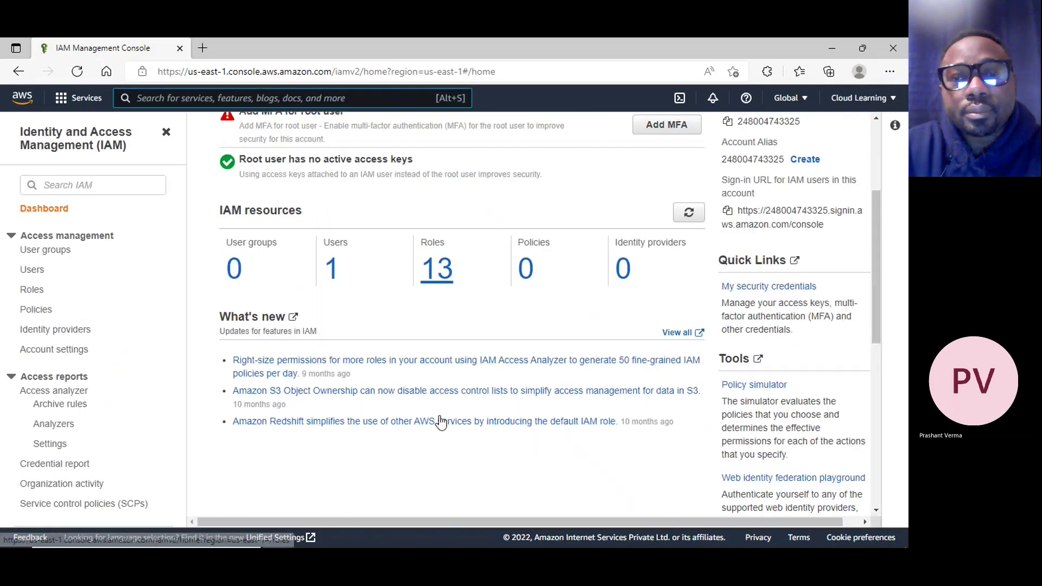
left_click(332, 270)
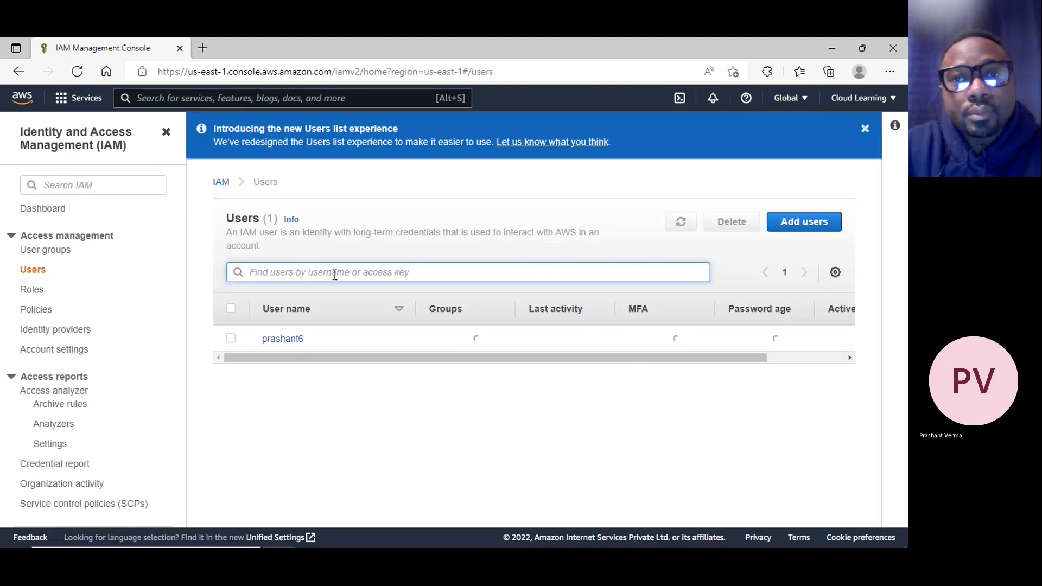
left_click(859, 100)
Sign out of the console and start signing back in with the root user email
left_click(879, 353)
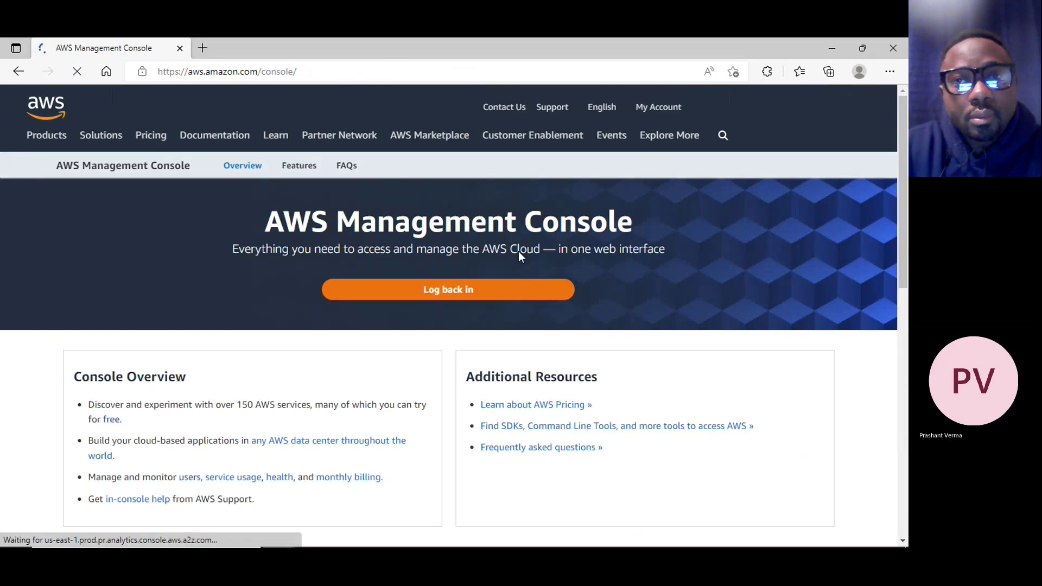
left_click(484, 293)
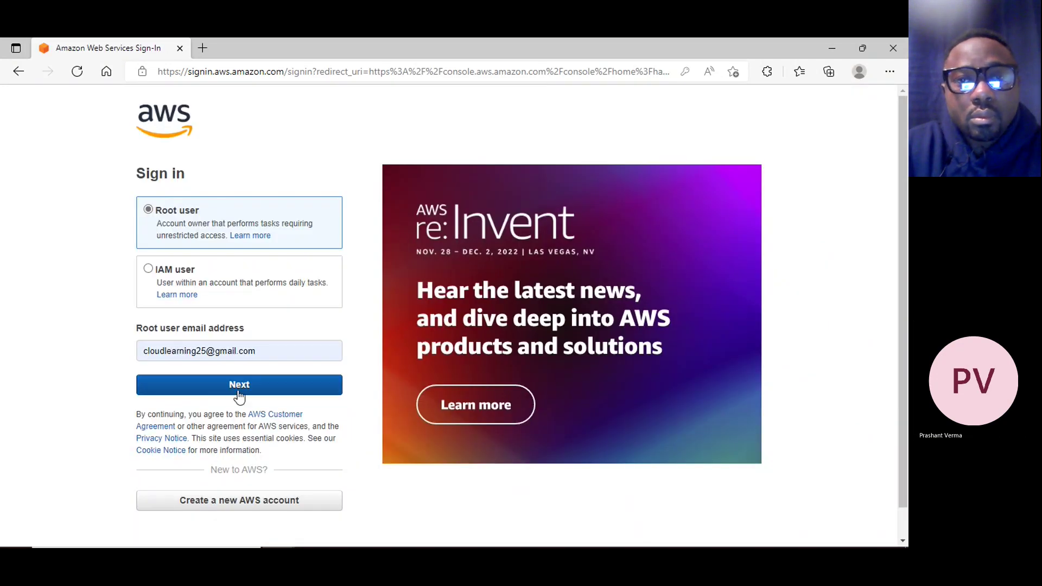
left_click(237, 389)
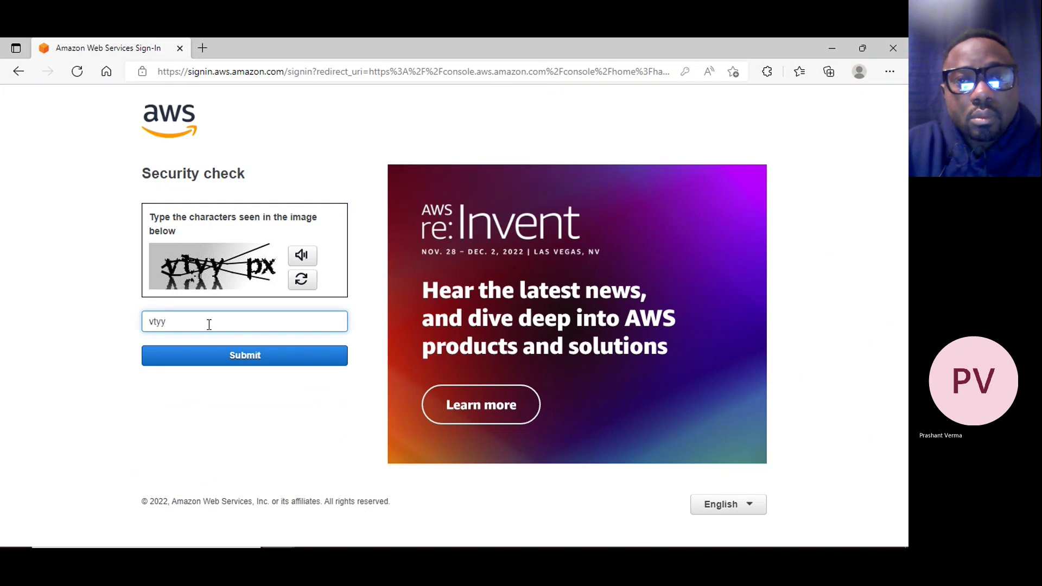
Submit captcha 'crb85h' and enter the root password, retrying it once
left_click(235, 357)
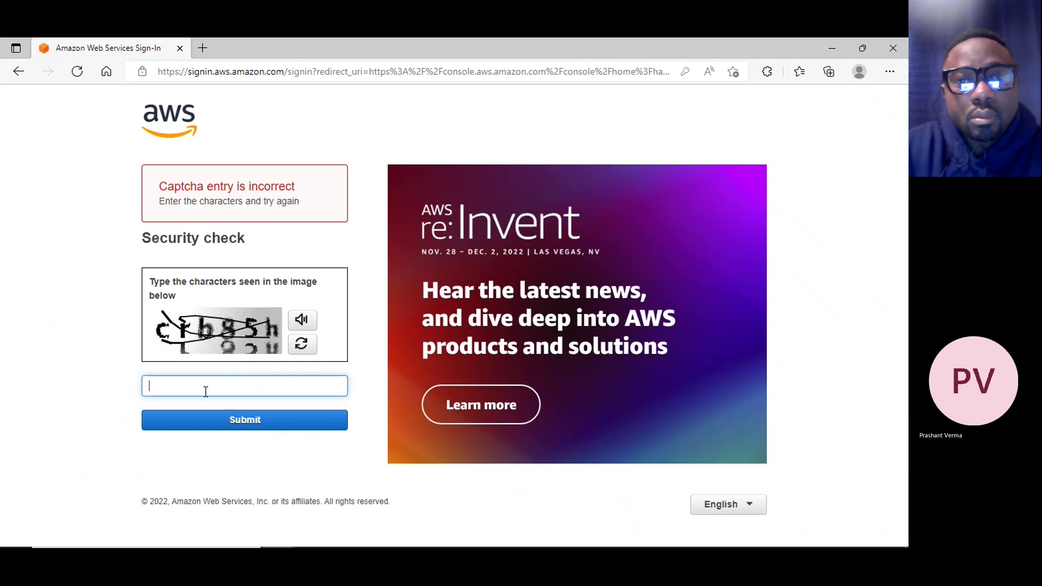
type("crb85h")
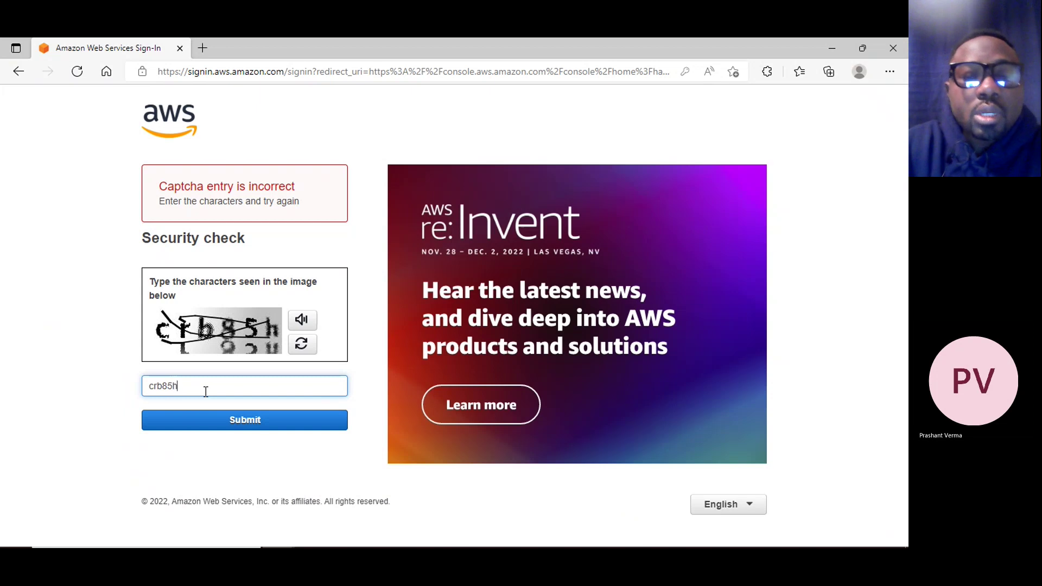
left_click(255, 424)
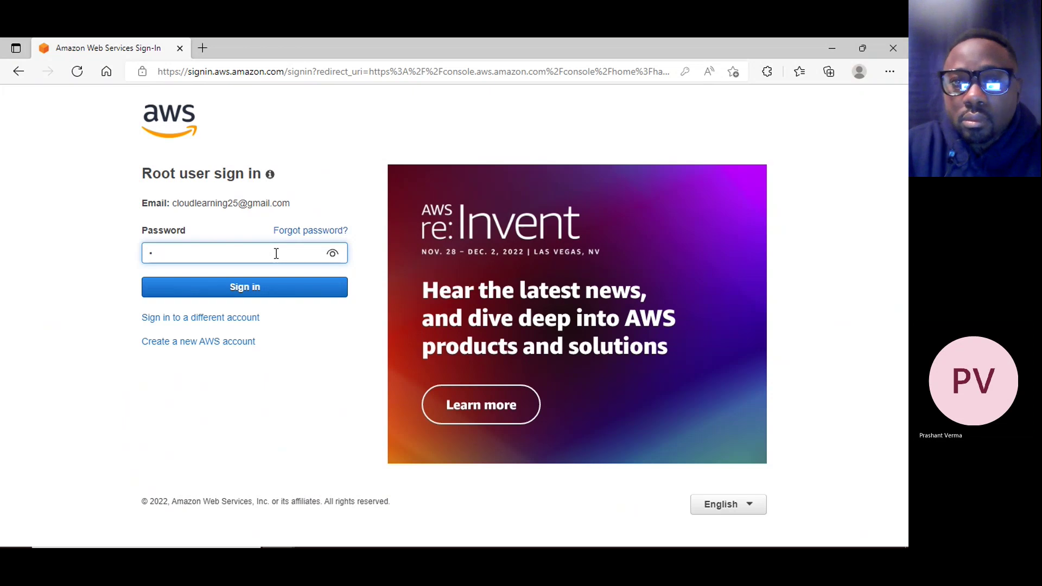
left_click(276, 253)
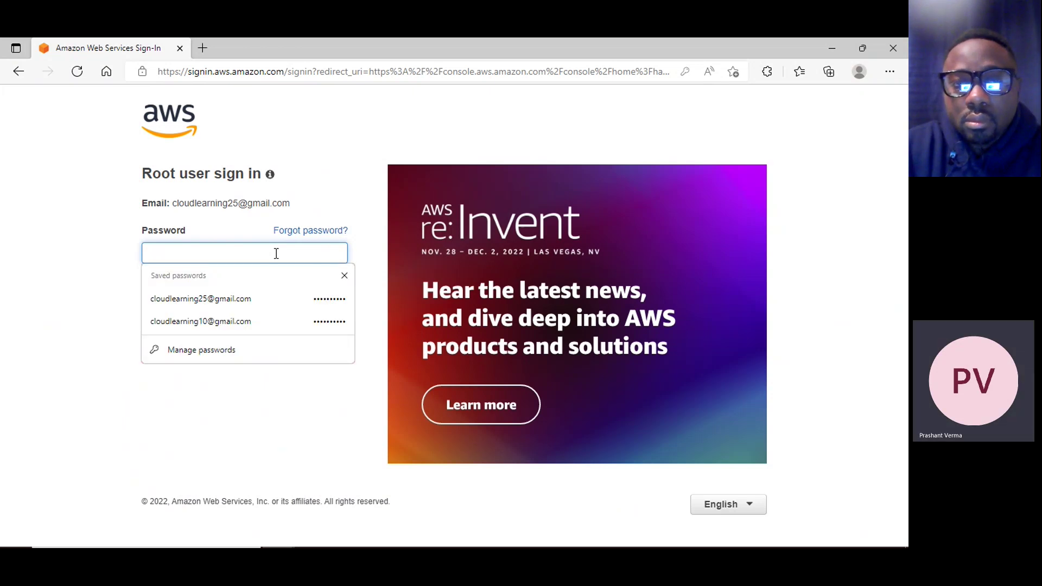
type("*******")
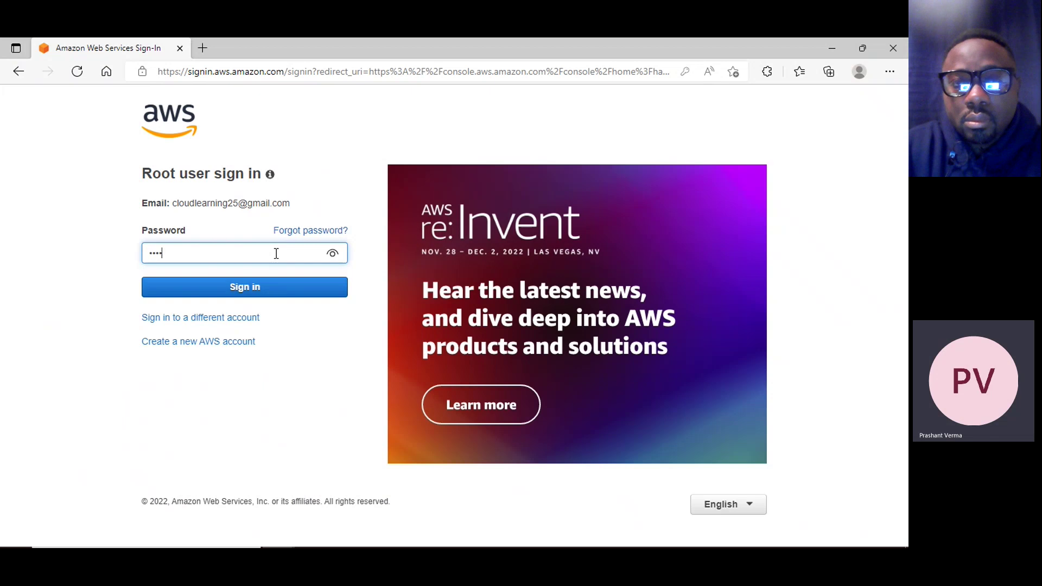
key("Return")
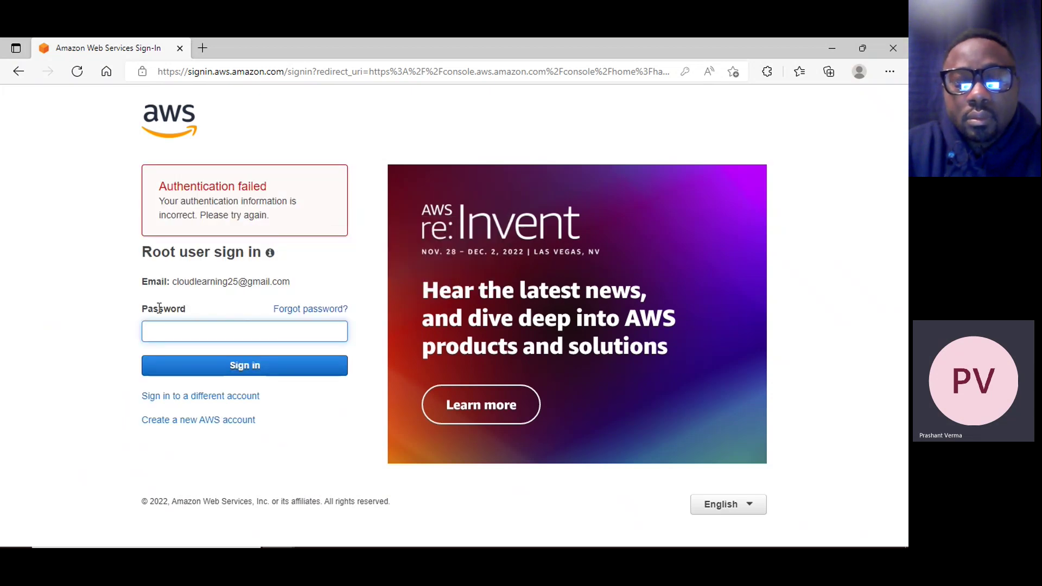
left_click(194, 332)
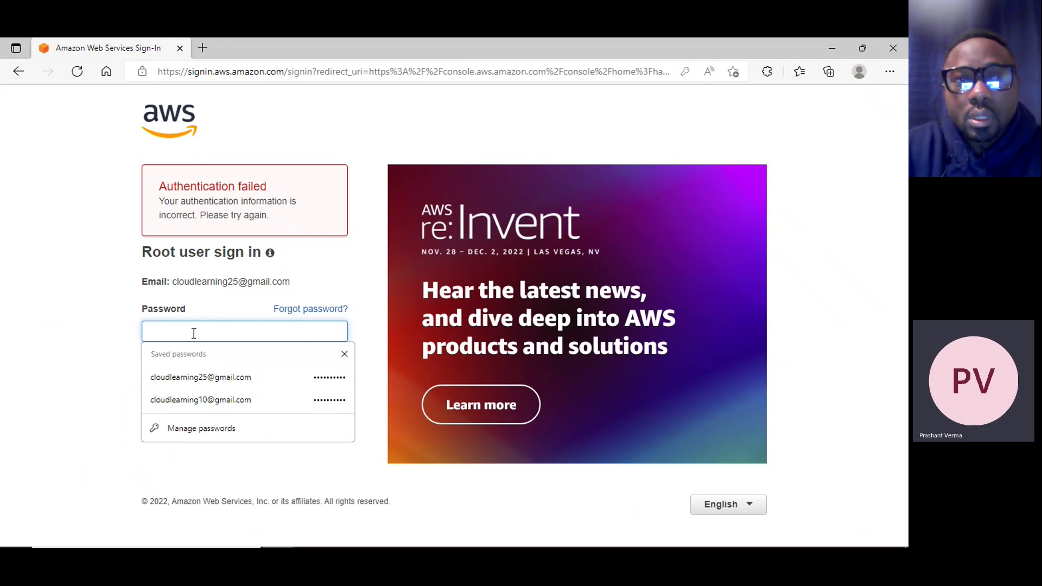
type("••••••••••")
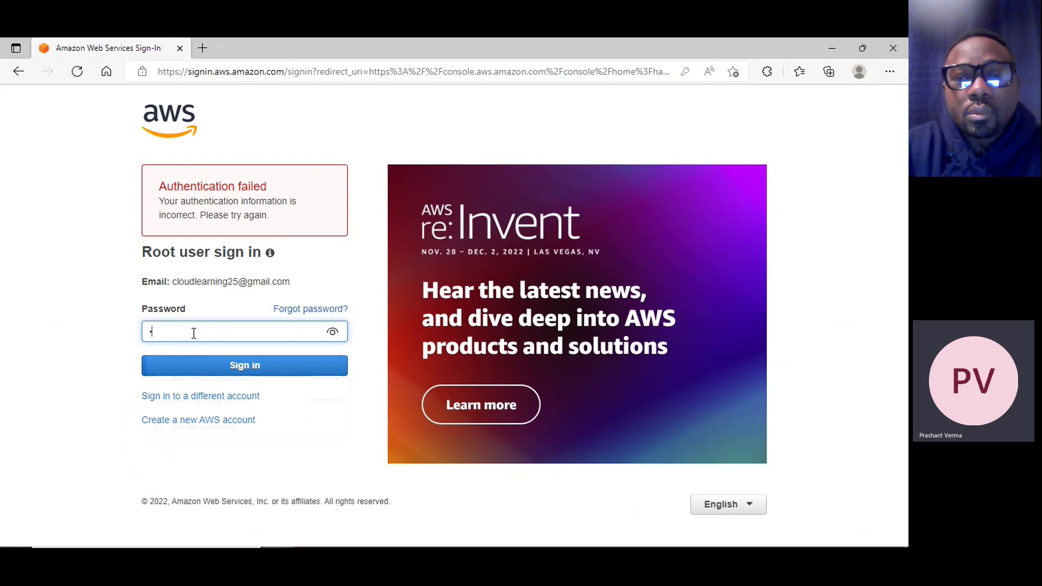
key("Return")
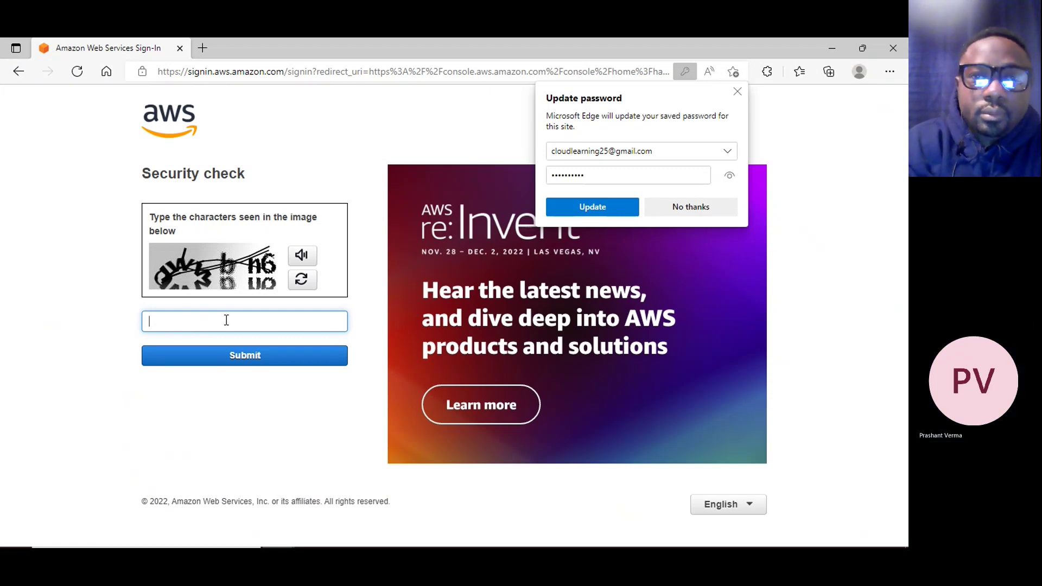
Answer a fresh captcha 'f5c5y6' and re-enter the root password
left_click(303, 280)
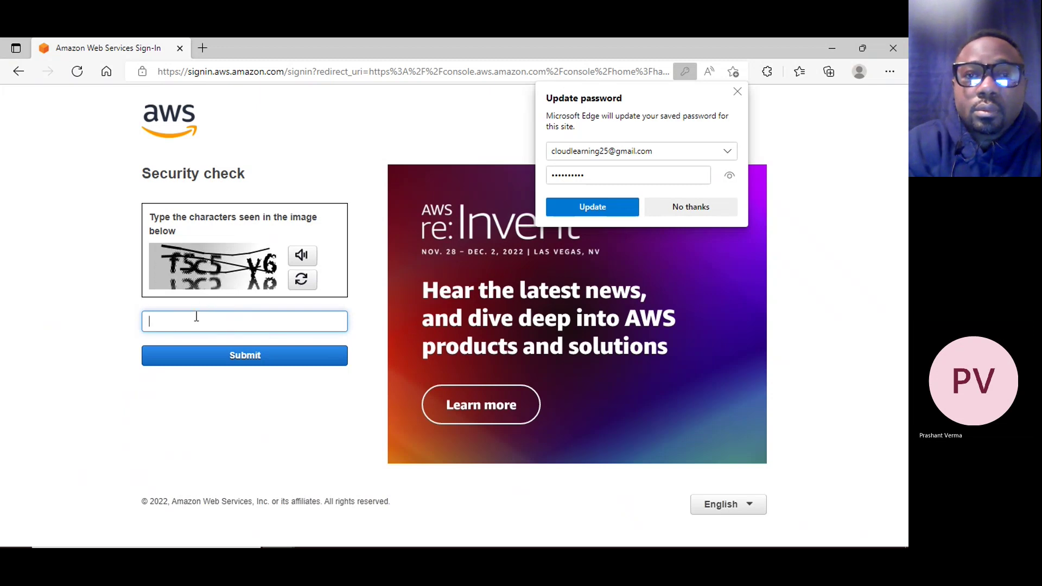
type("f5c5y")
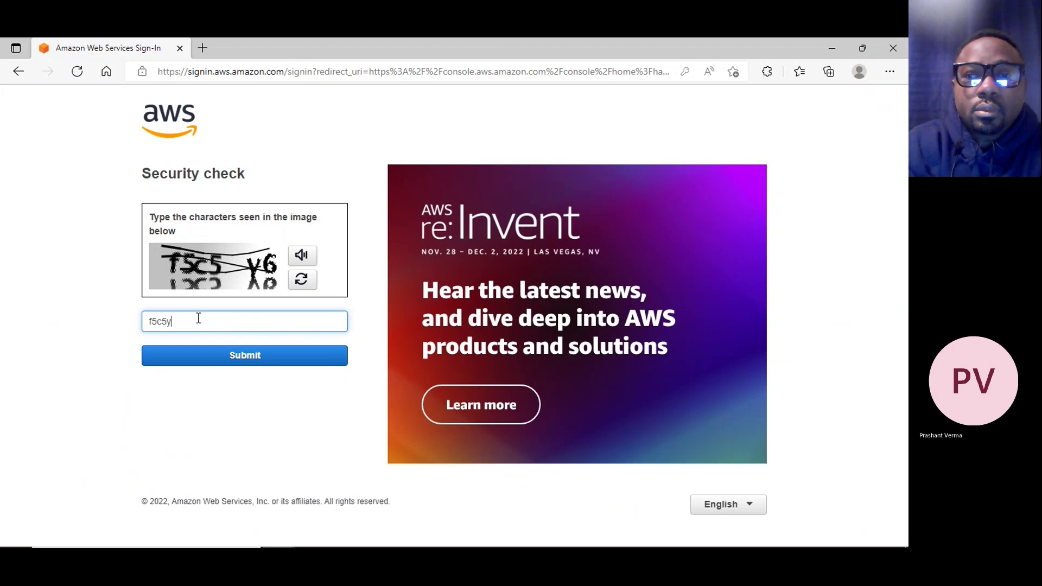
type("6")
left_click(256, 358)
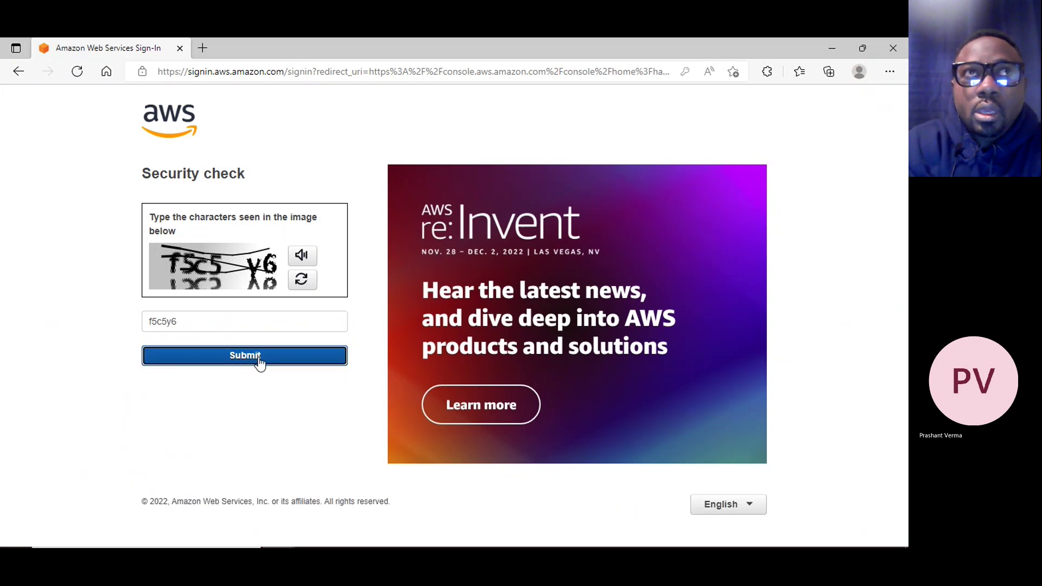
left_click(223, 330)
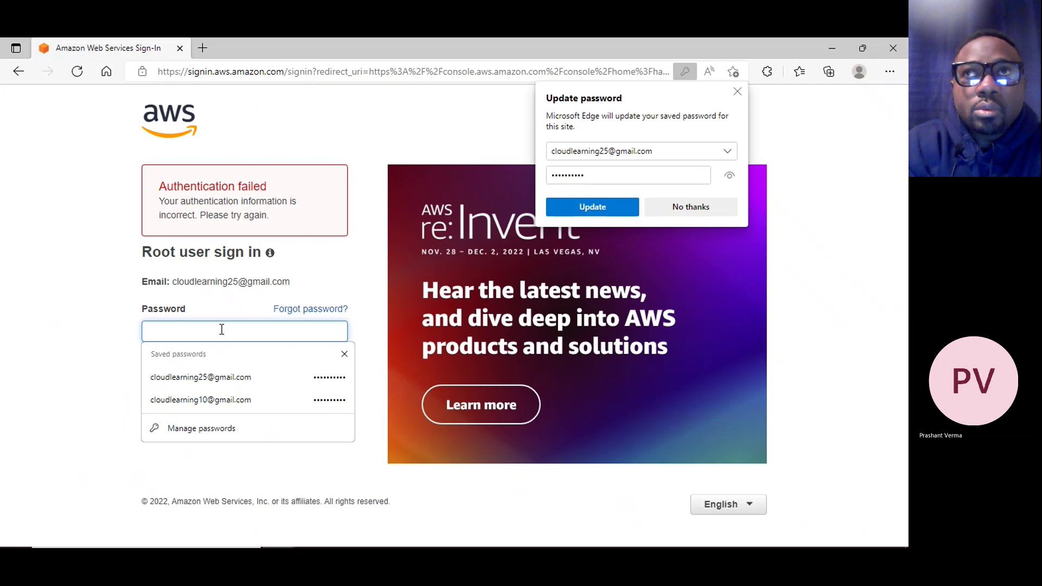
type("••")
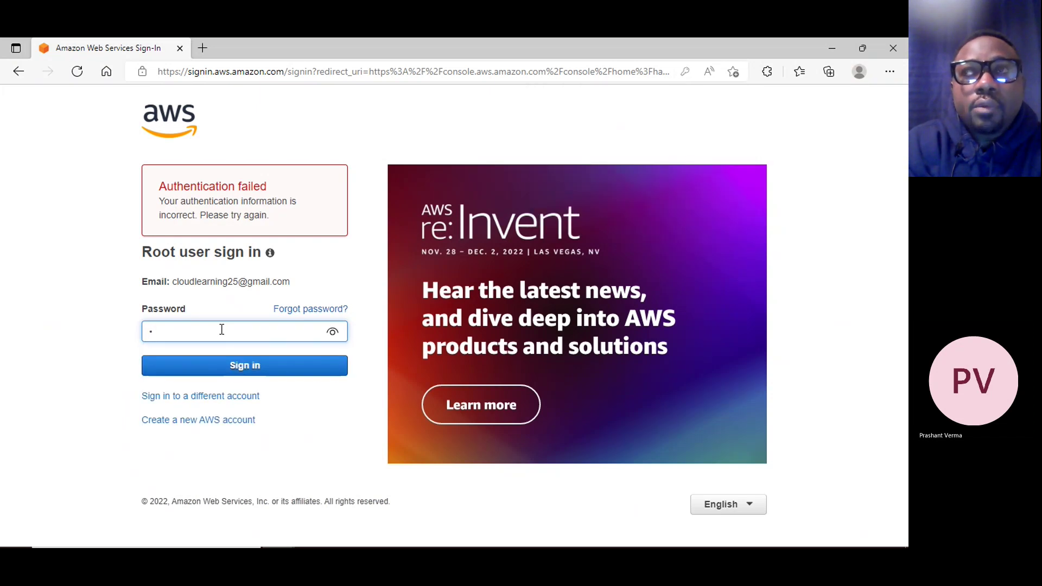
type("••••••••")
key("Return")
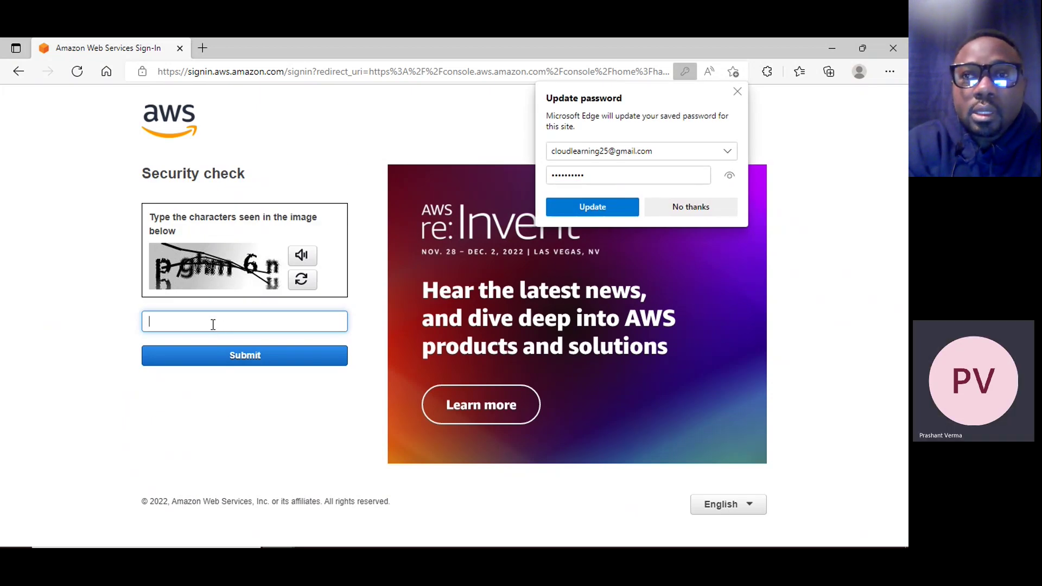
Answer captcha 'pghm6n' and submit the root password again
type("pghm")
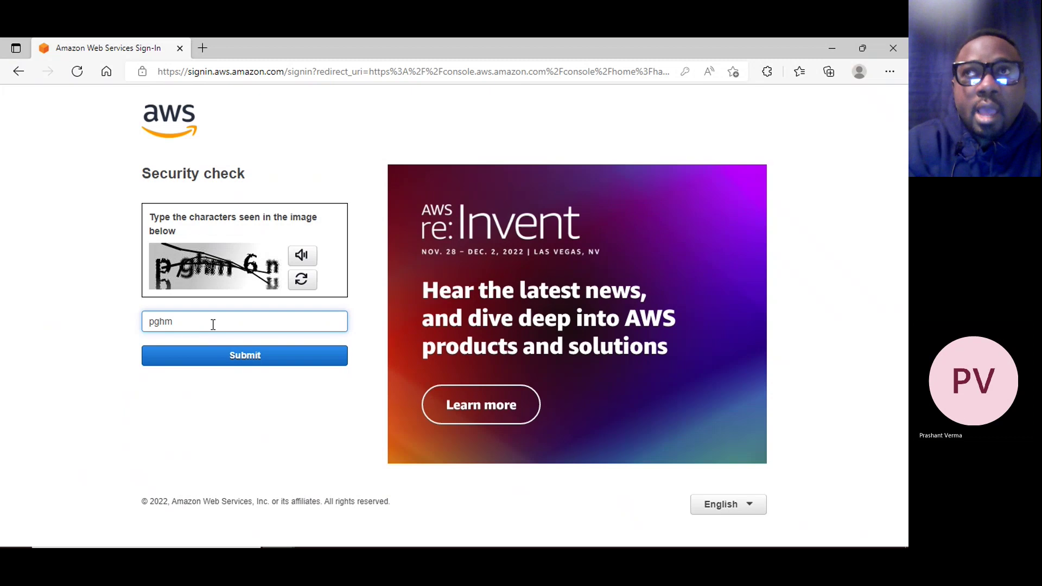
type("6n")
left_click(257, 355)
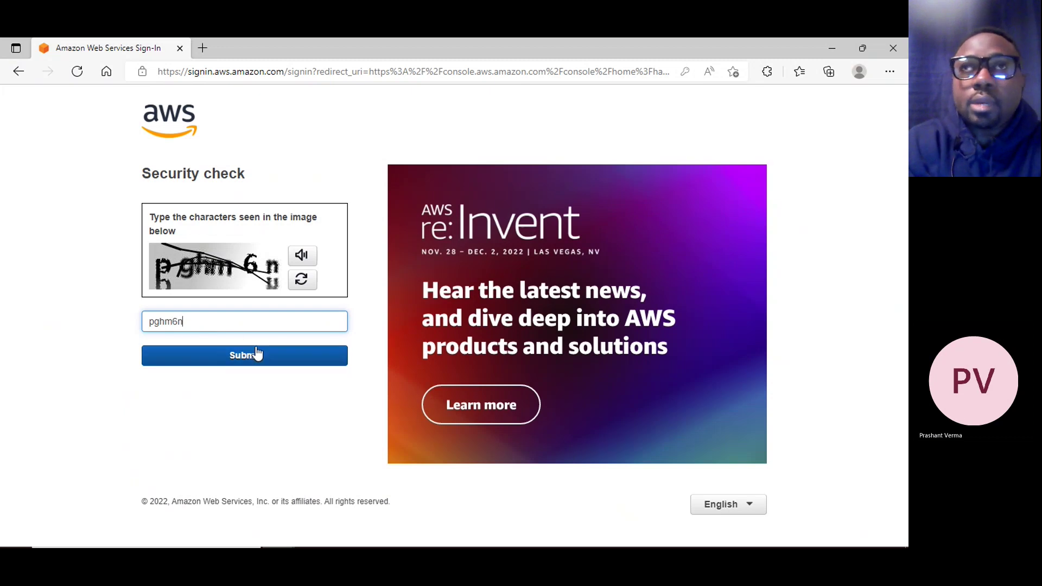
left_click(238, 330)
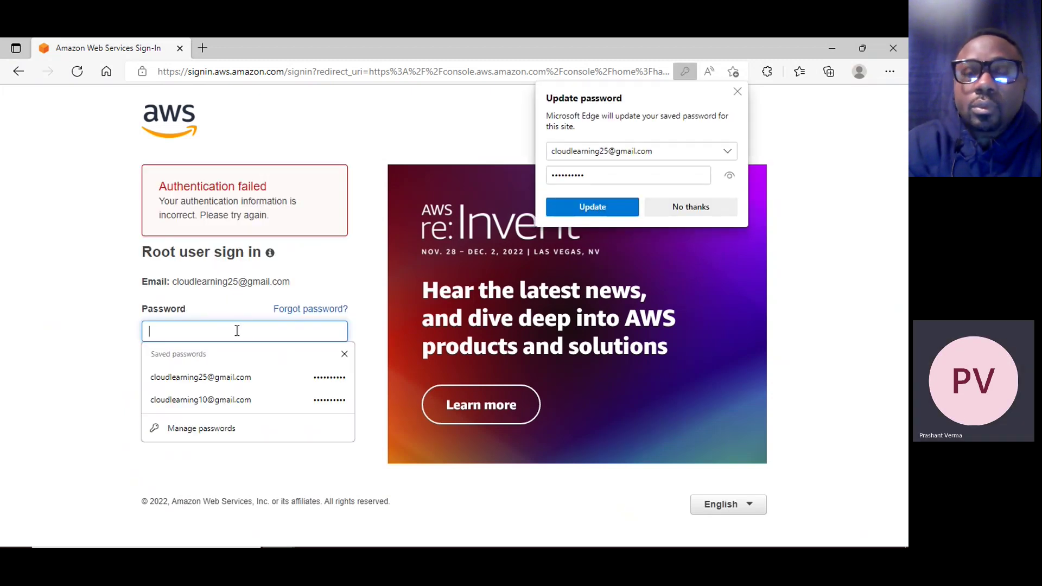
type("*******")
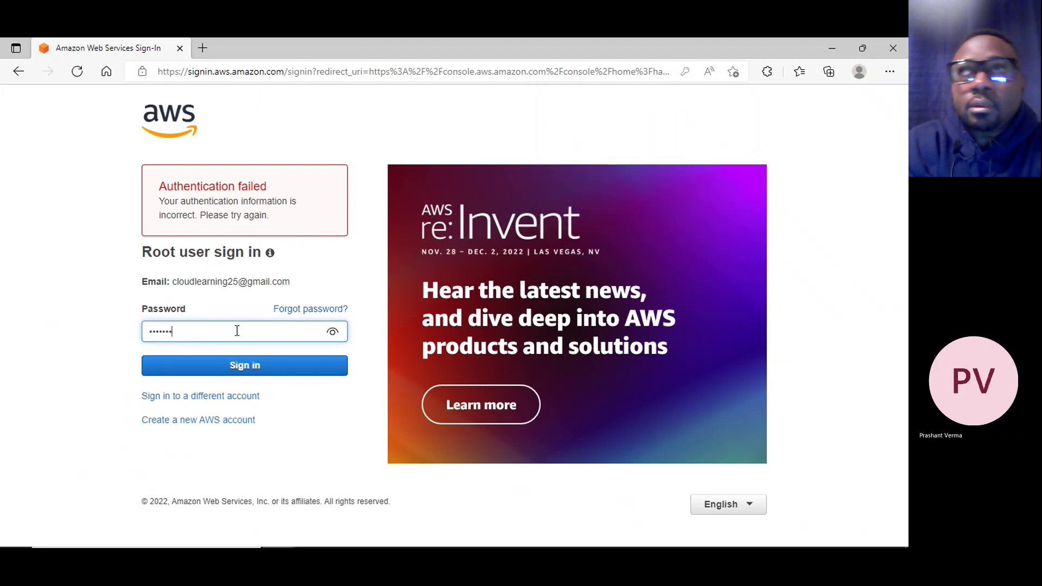
type("***")
key("Return")
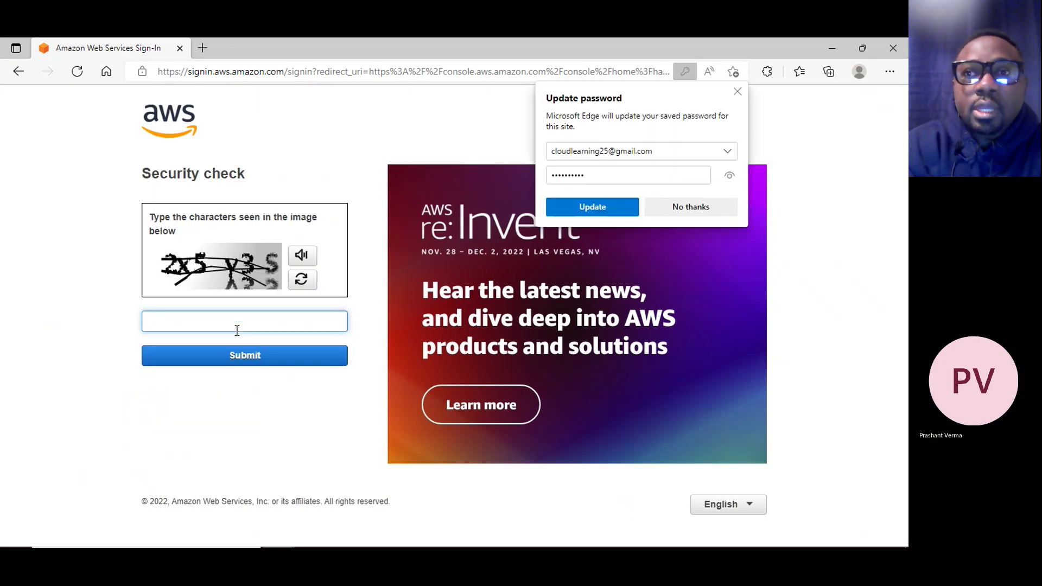
Answer the third captcha and submit the root password once more
left_click(233, 323)
type("2")
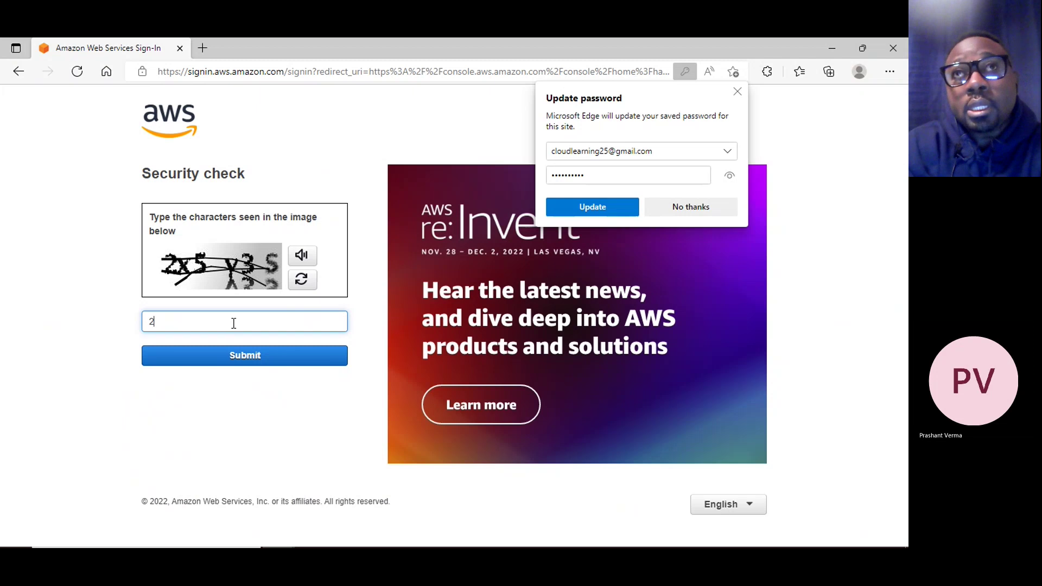
type("x5y35")
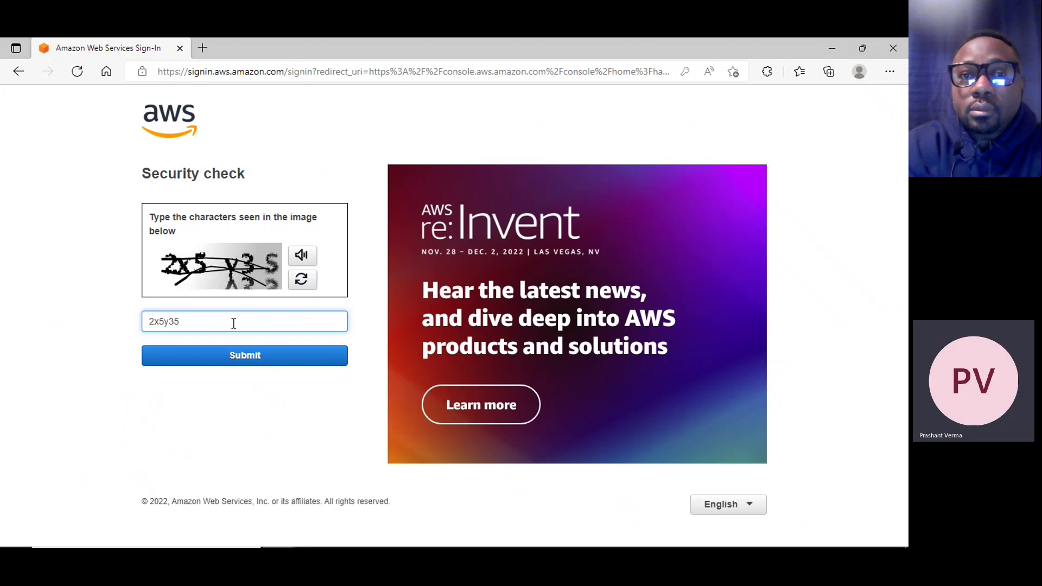
left_click(238, 359)
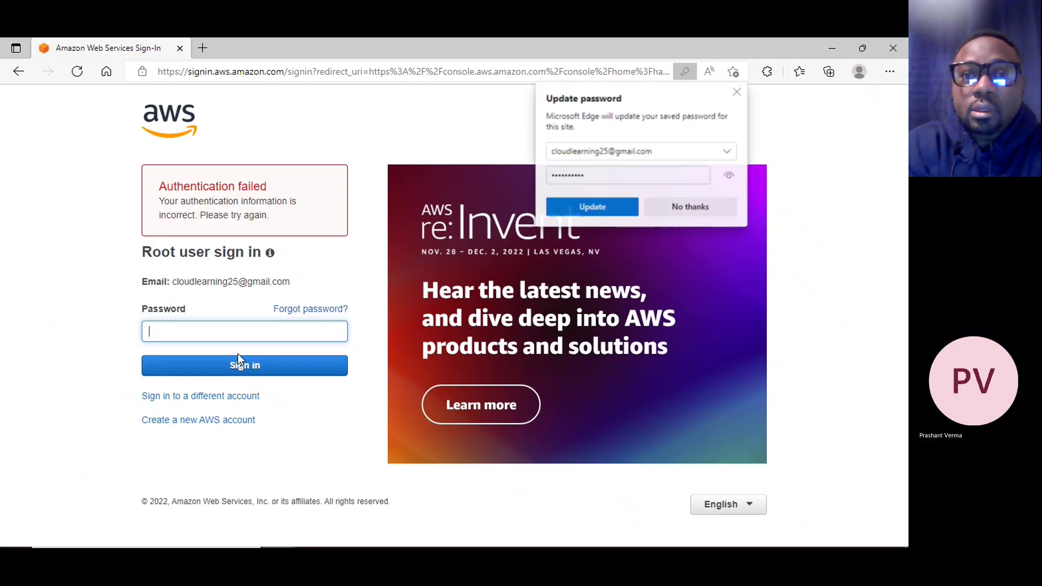
left_click(207, 327)
type("*****")
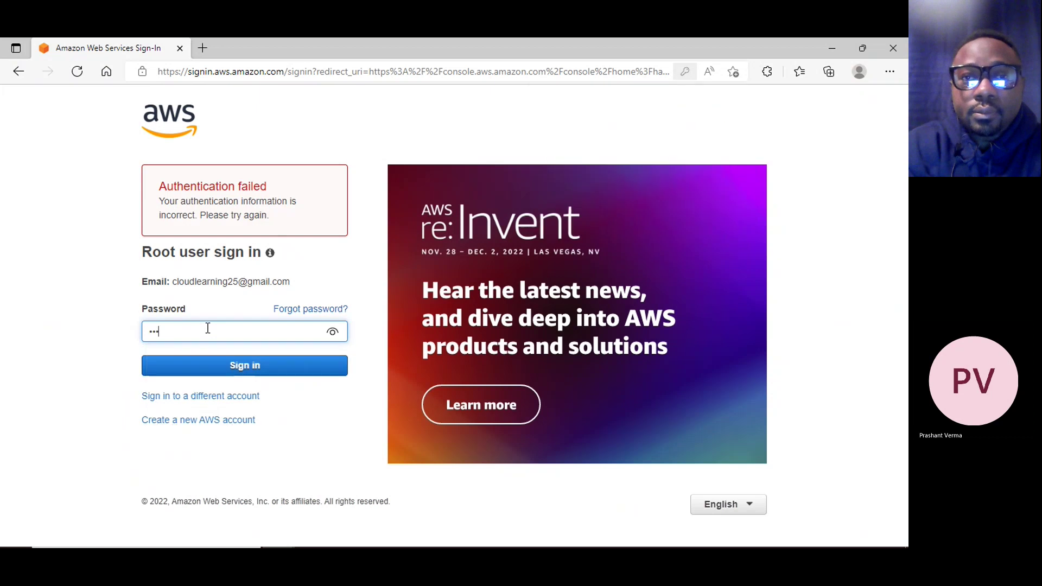
key("Return")
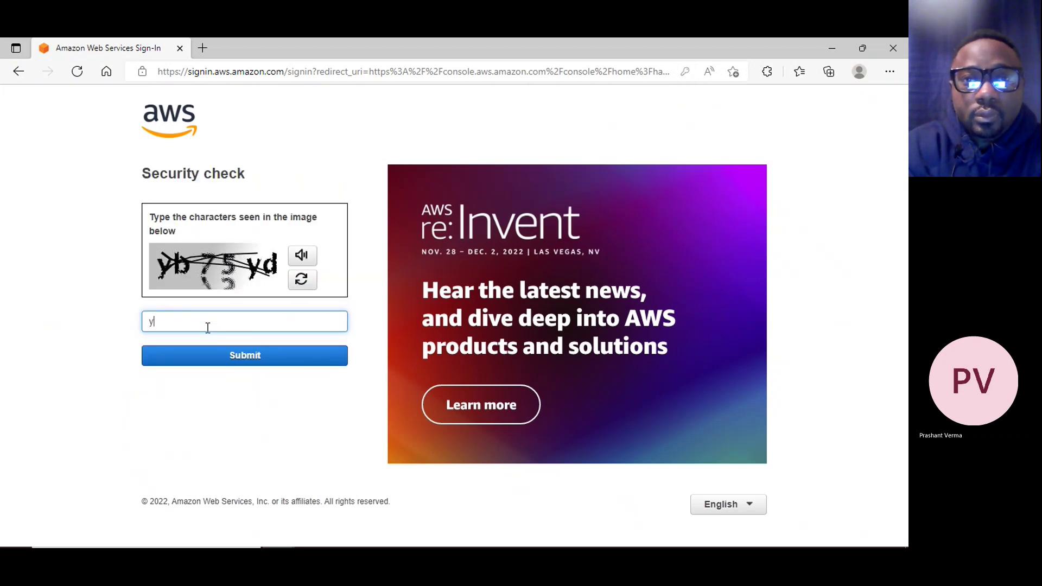
Enter the latest captcha as 'yb75yd', correcting its last character, and submit it
left_click(208, 327)
type("yb75ye")
key("BackSpace")
type("d")
left_click(257, 360)
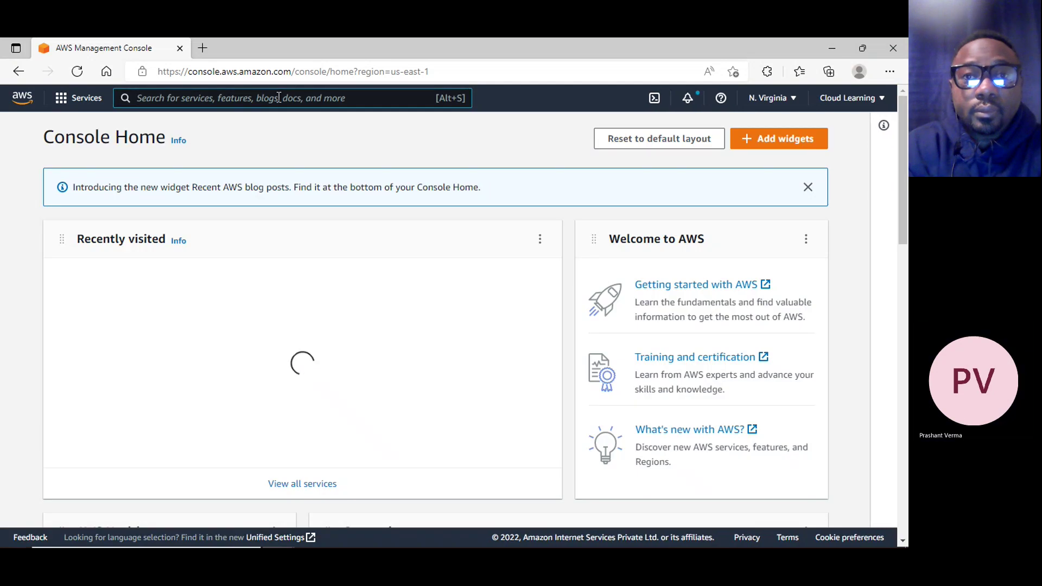
Search the console for 'iam' and open the IAM service
left_click(278, 97)
type("iam")
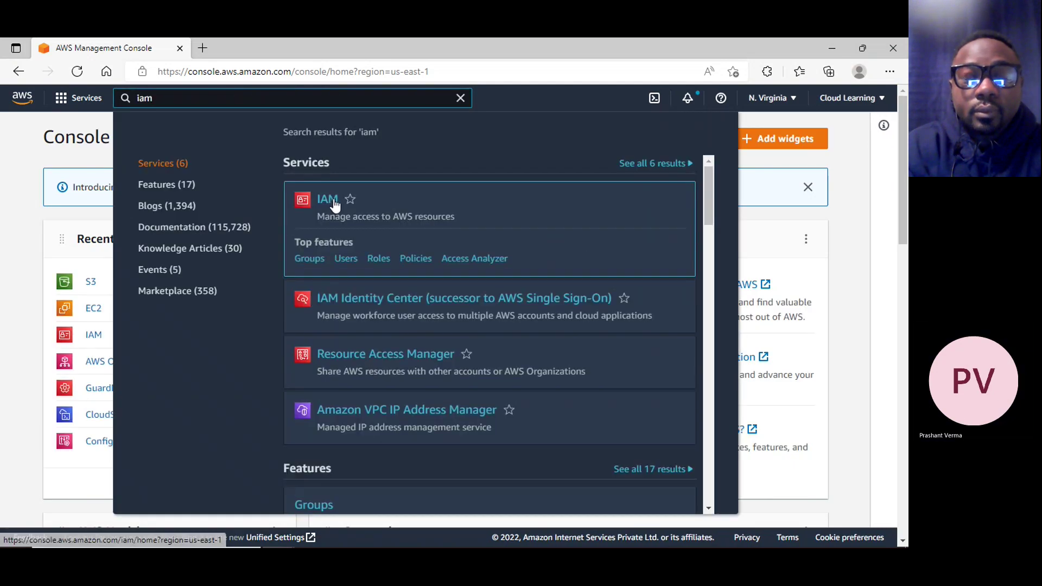
left_click(327, 199)
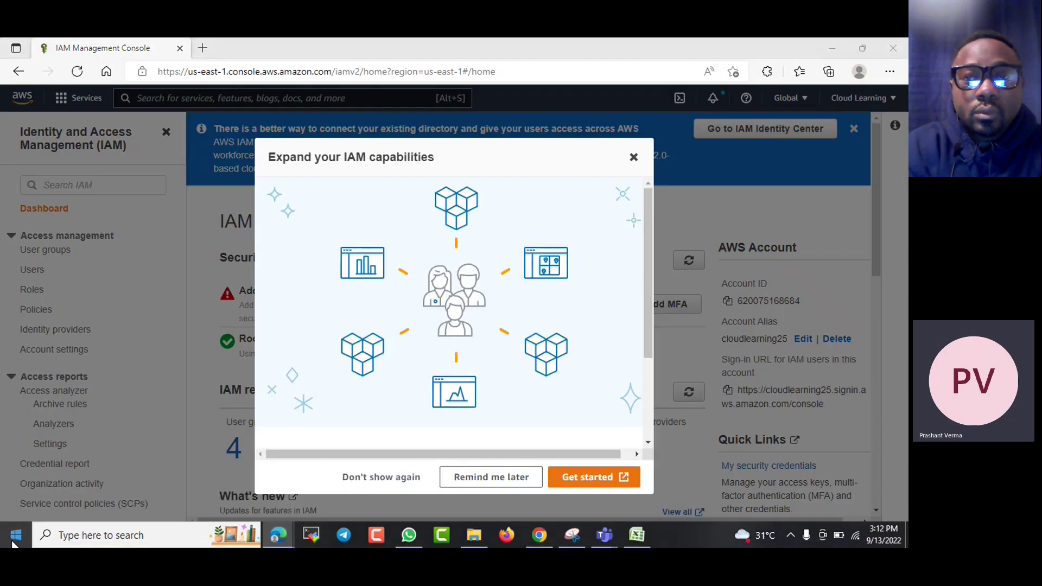
Launch IAM Identity Center from the welcome popup, then return to the IAM tab
right_click(13, 567)
left_click(41, 475)
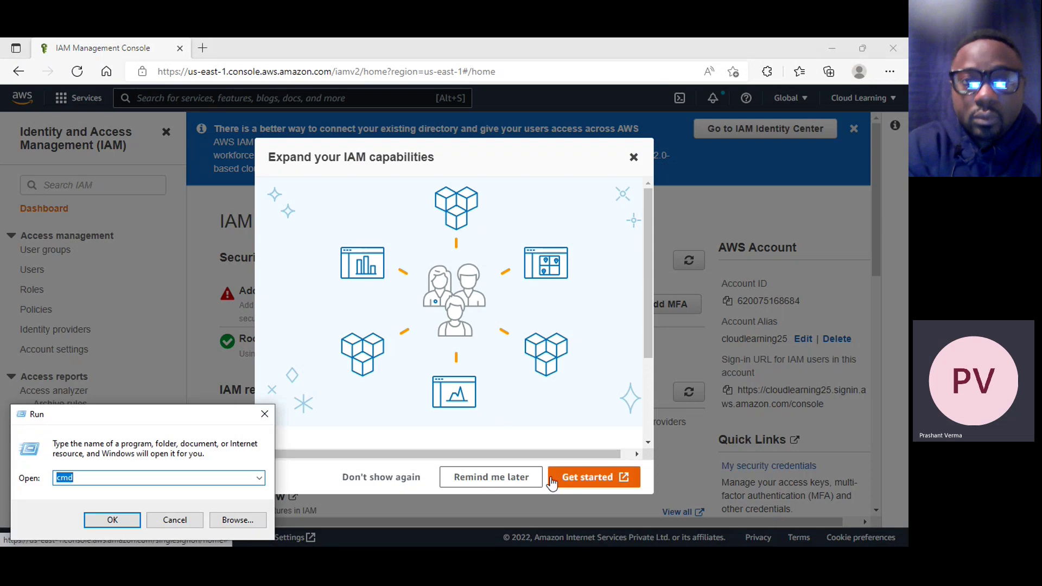
left_click(569, 483)
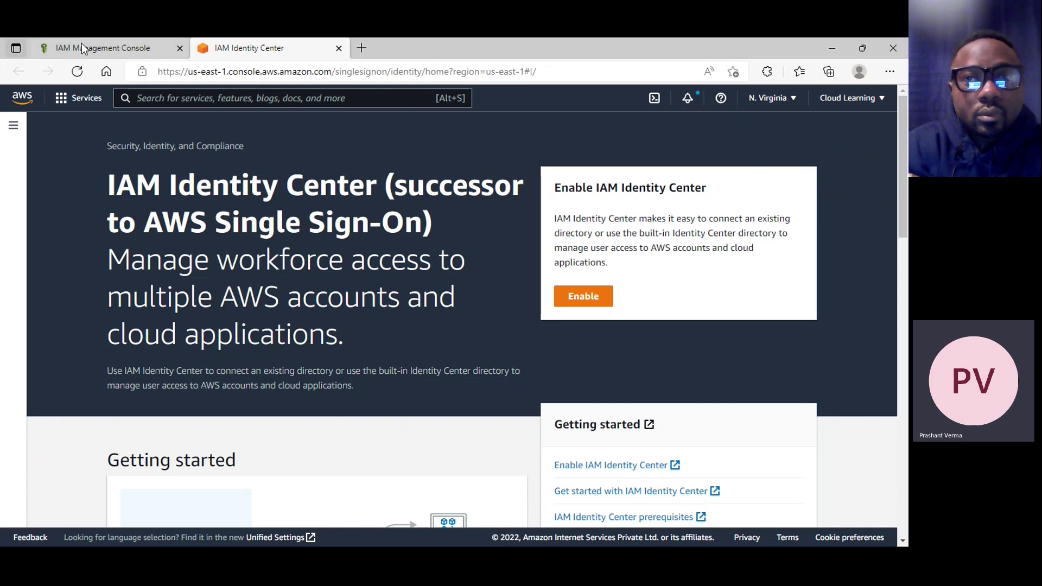
left_click(82, 46)
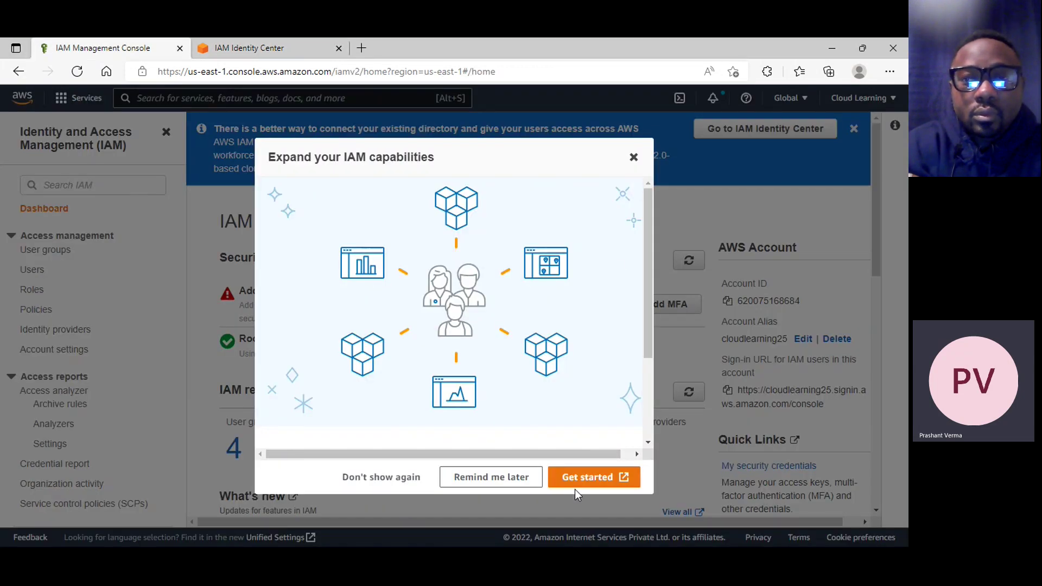
Dismiss the IAM capabilities popup, list the two users, and open the ReadAccess group member
left_click(633, 157)
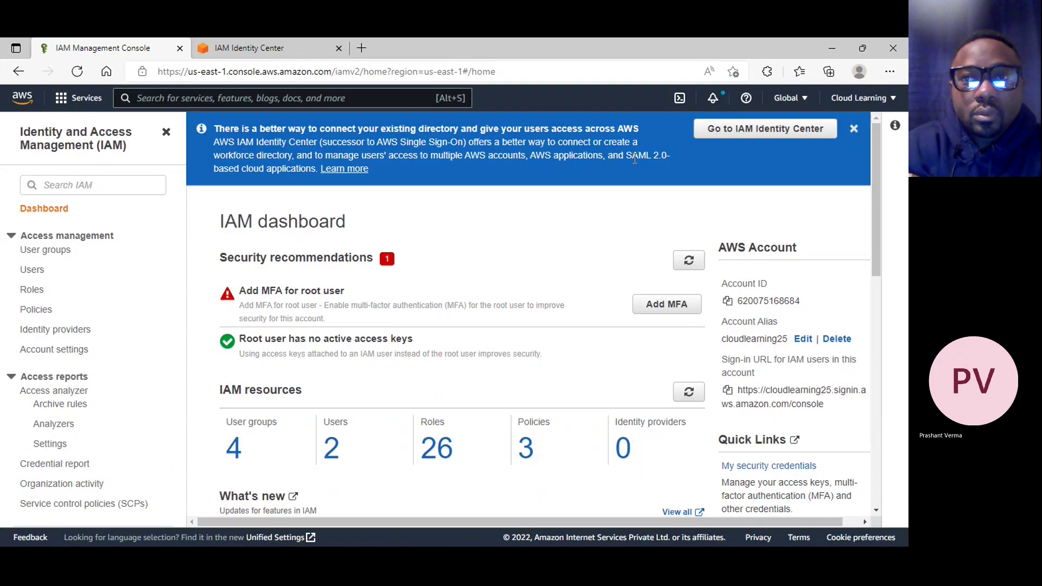
scroll(503, 345, "down", 3)
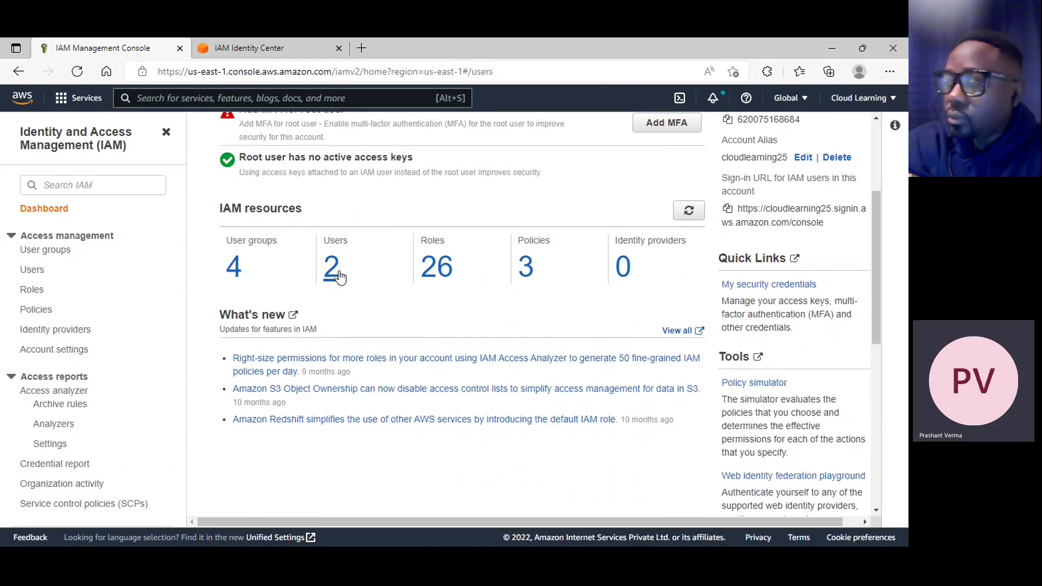
left_click(338, 273)
scroll(569, 381, "down", 2)
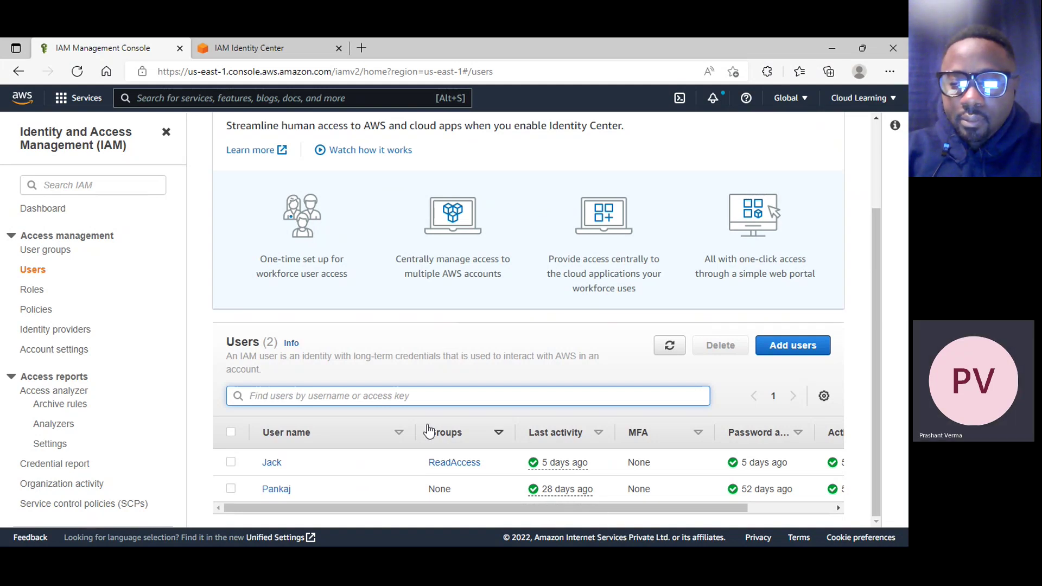
scroll(418, 431, "up", 3)
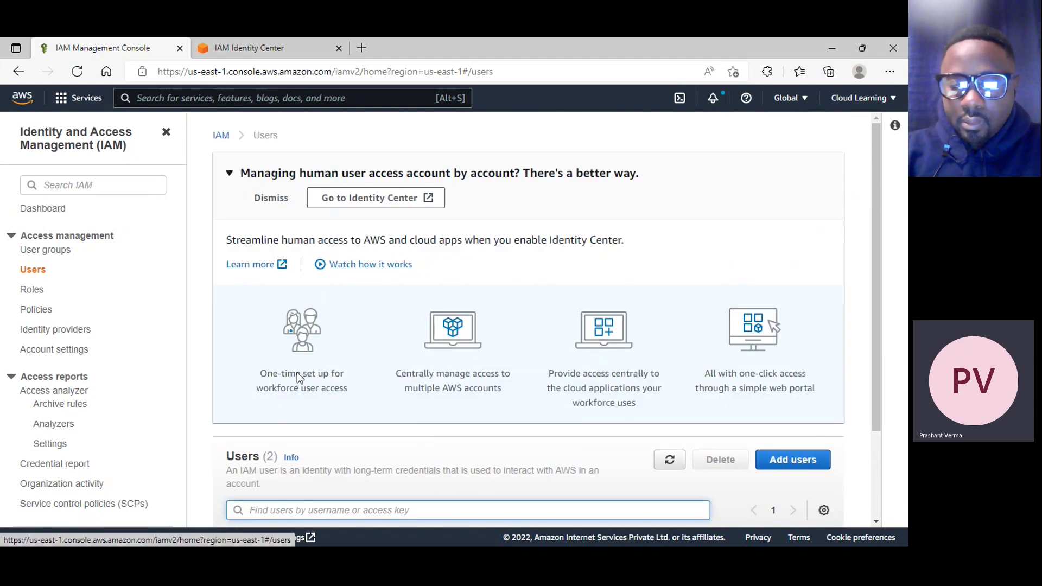
scroll(304, 391, "down", 3)
left_click(272, 469)
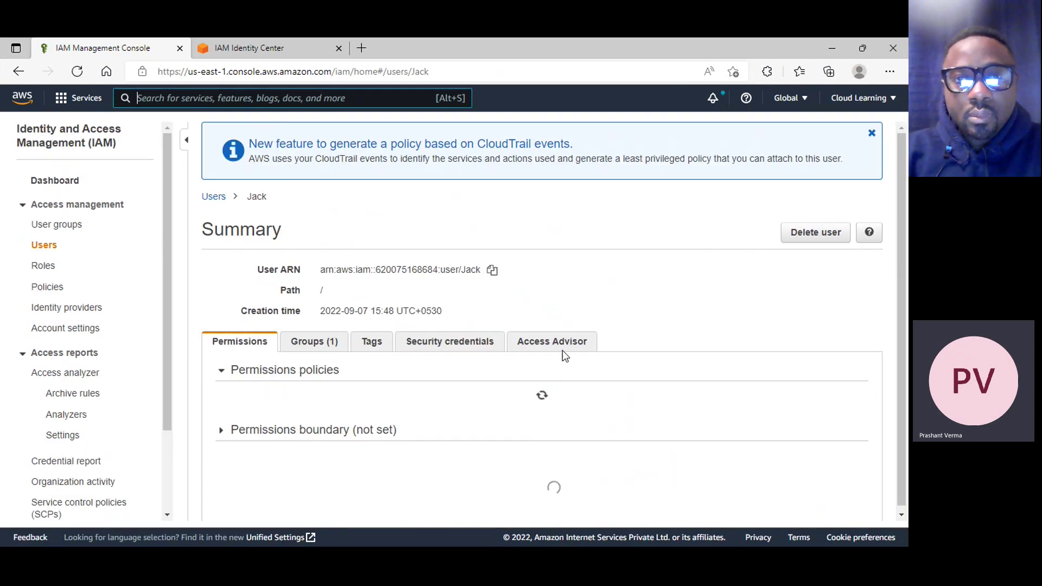
Scroll Jack's permissions and expand the policy inherited from his group
scroll(564, 354, "down", 3)
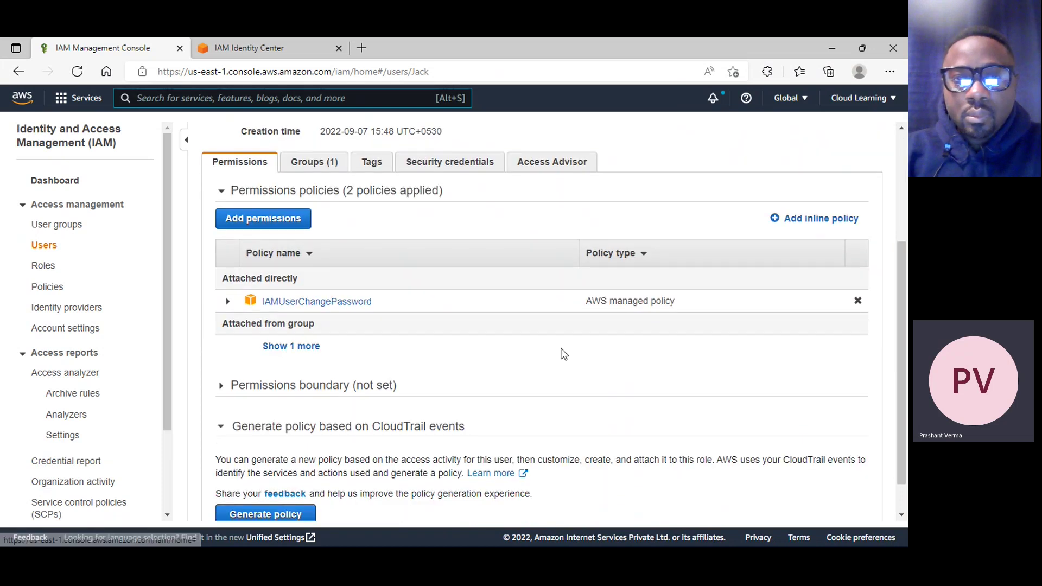
scroll(561, 351, "down", 1)
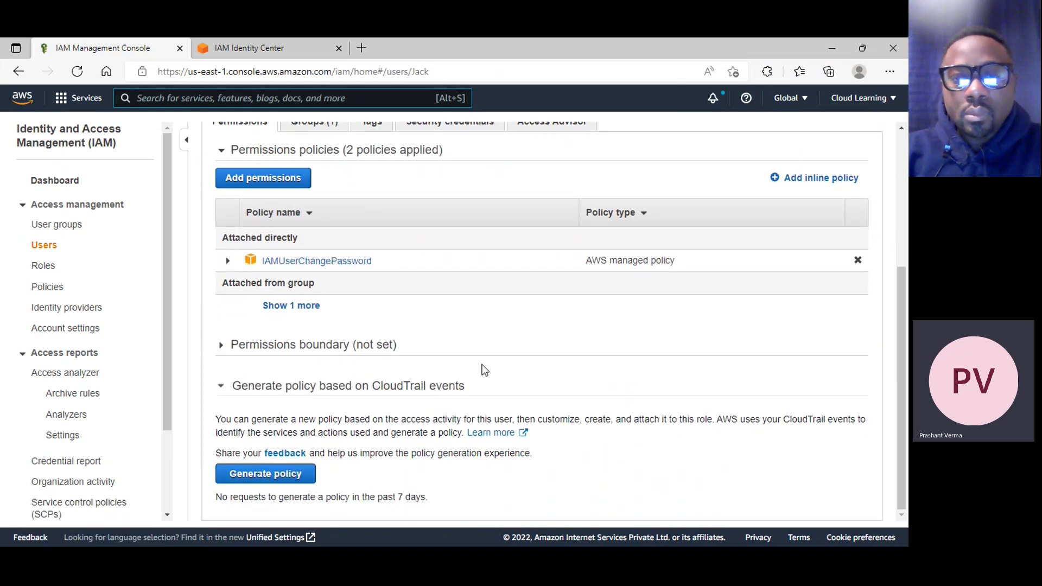
scroll(485, 369, "up", 3)
scroll(430, 368, "down", 2)
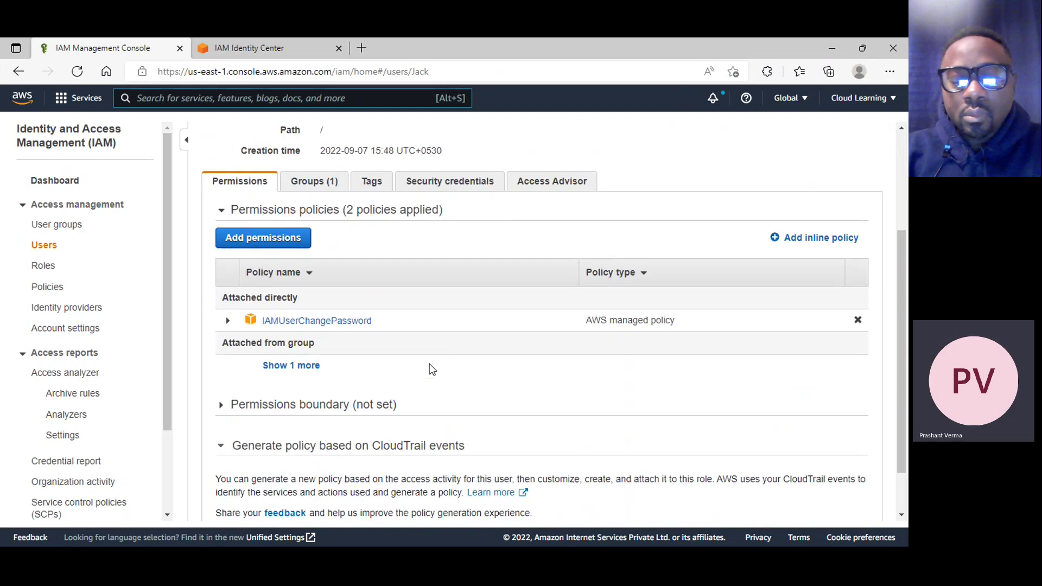
scroll(445, 367, "up", 2)
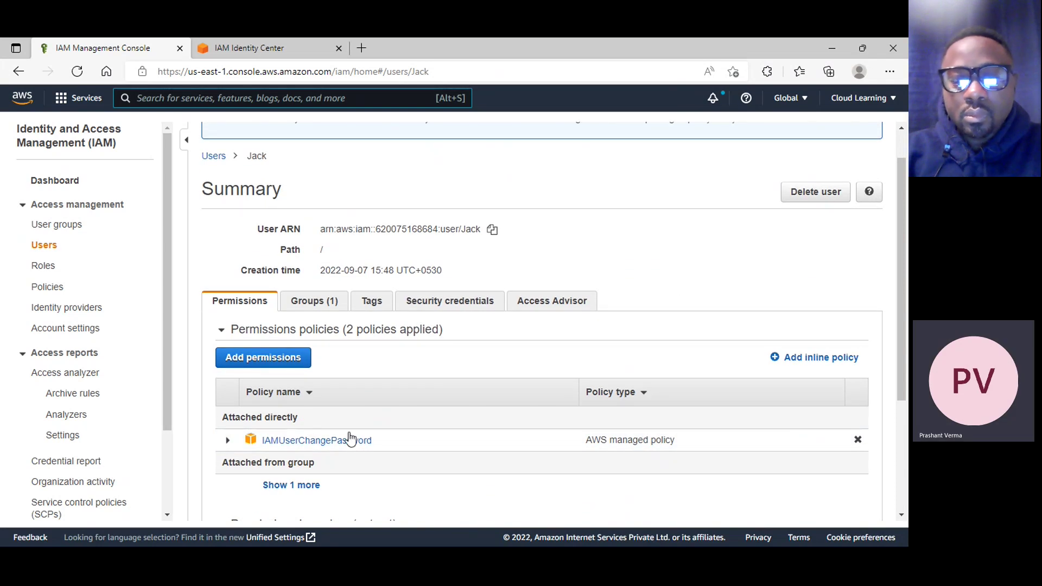
scroll(347, 434, "down", 3)
left_click(291, 306)
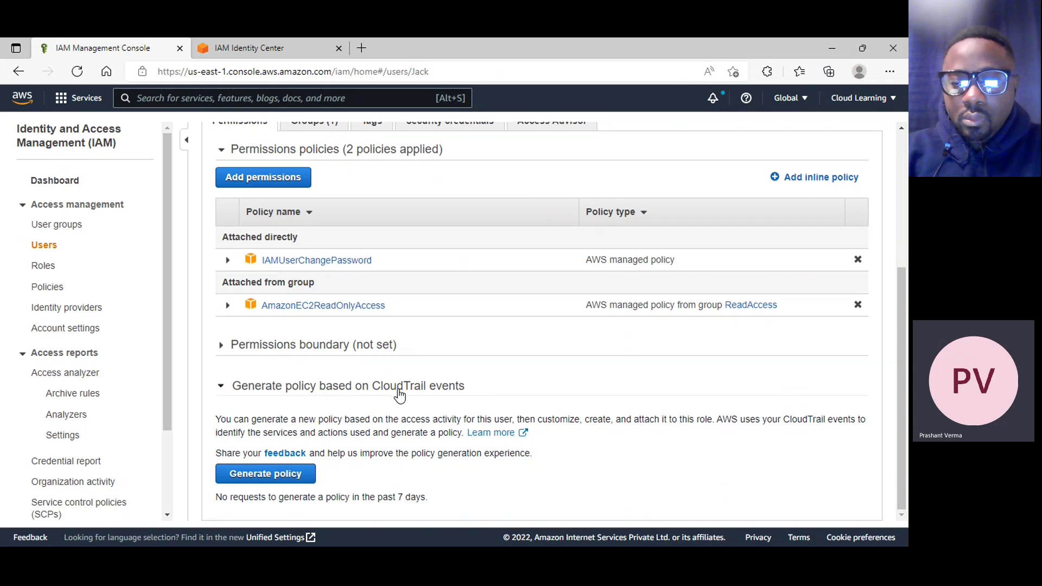
View Jack's Groups and Tags tabs, then his Security credentials
scroll(399, 396, "up", 3)
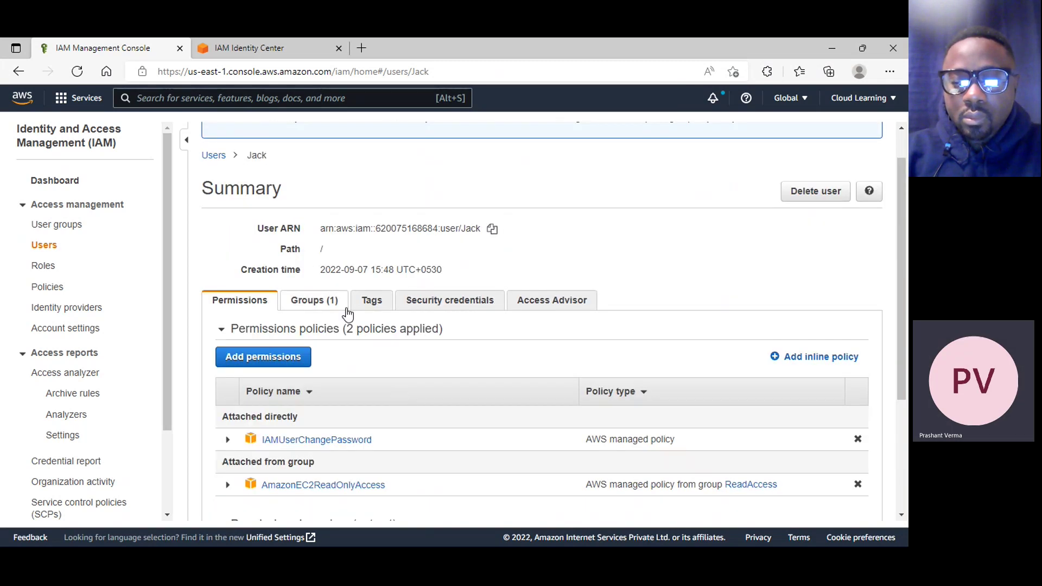
scroll(337, 320, "up", 1)
left_click(322, 349)
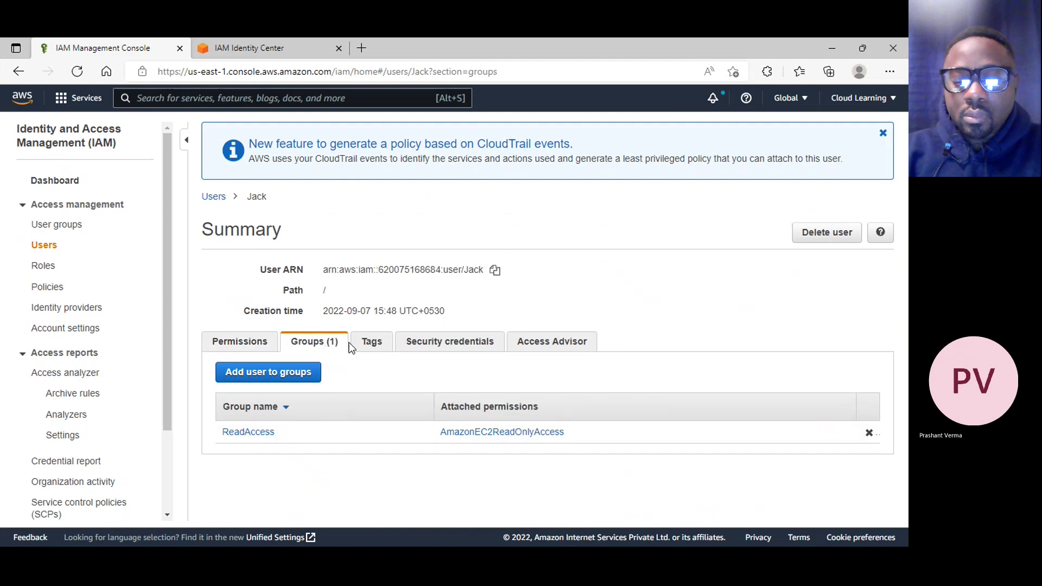
left_click(380, 346)
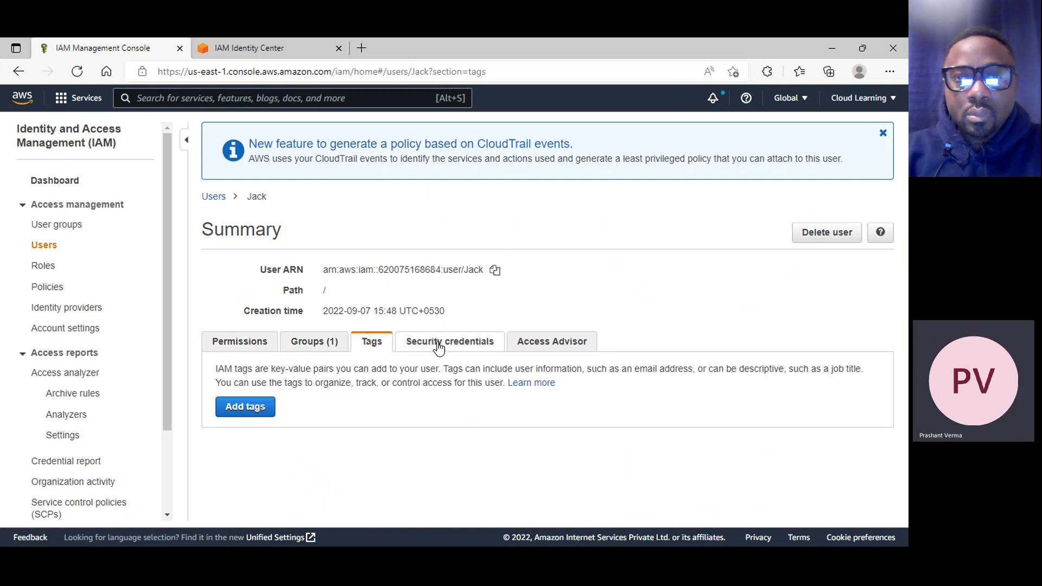
left_click(455, 344)
Look over Jack's security credentials and choose Manage for his assigned MFA device
scroll(533, 359, "down", 8)
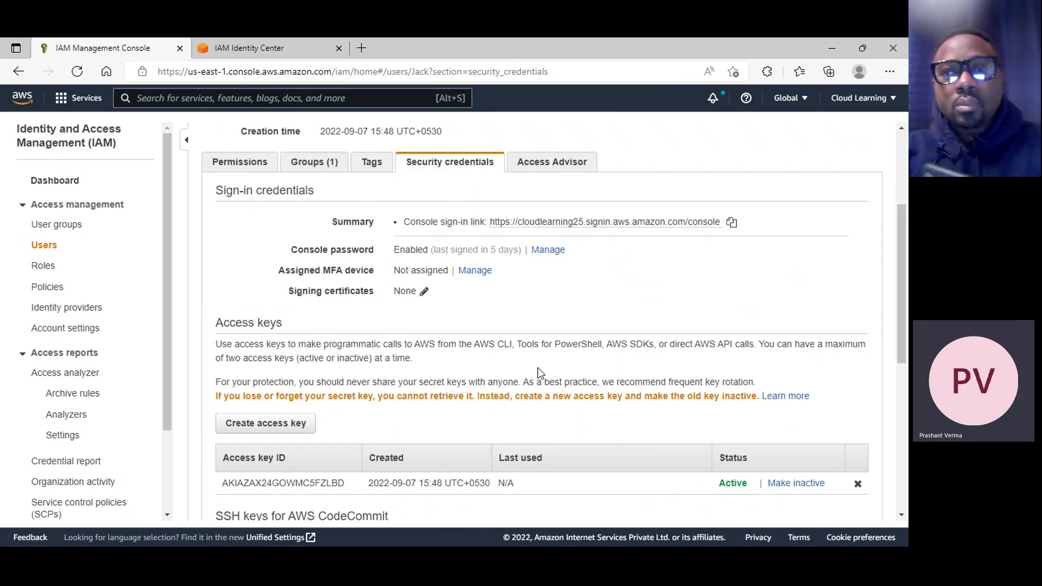
scroll(540, 378, "down", 3)
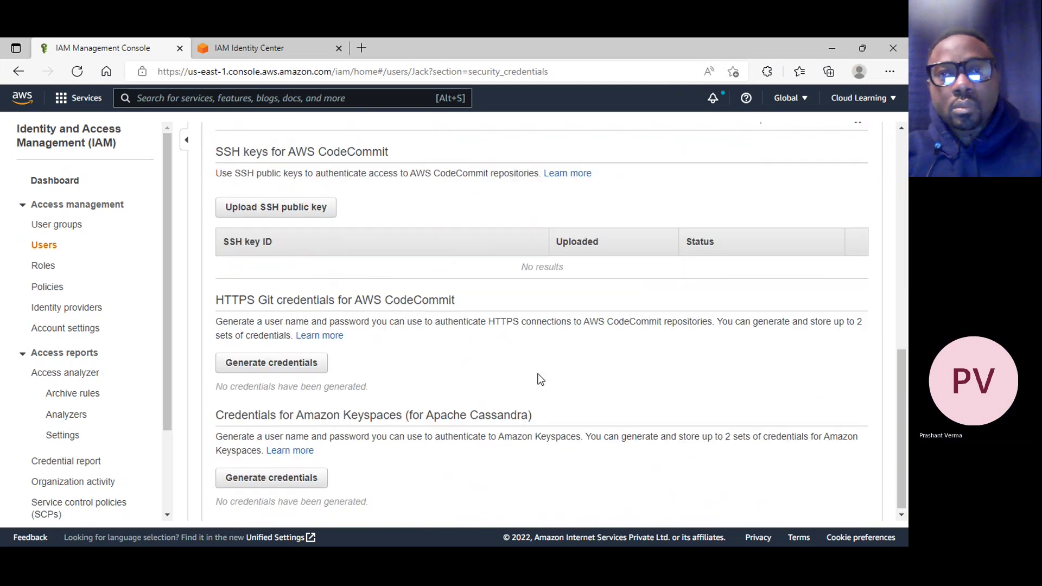
scroll(540, 379, "up", 8)
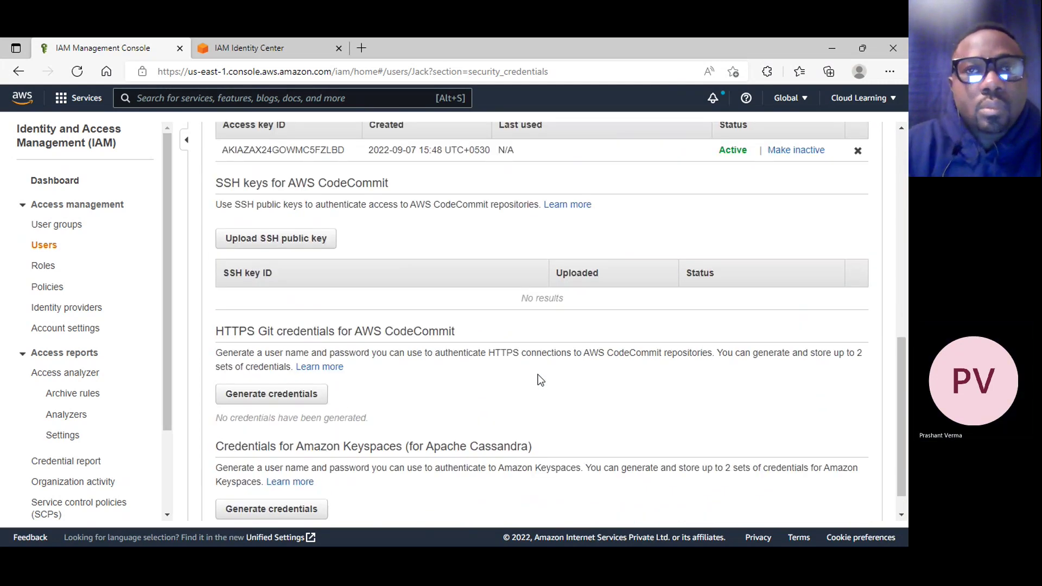
scroll(540, 382, "up", 1)
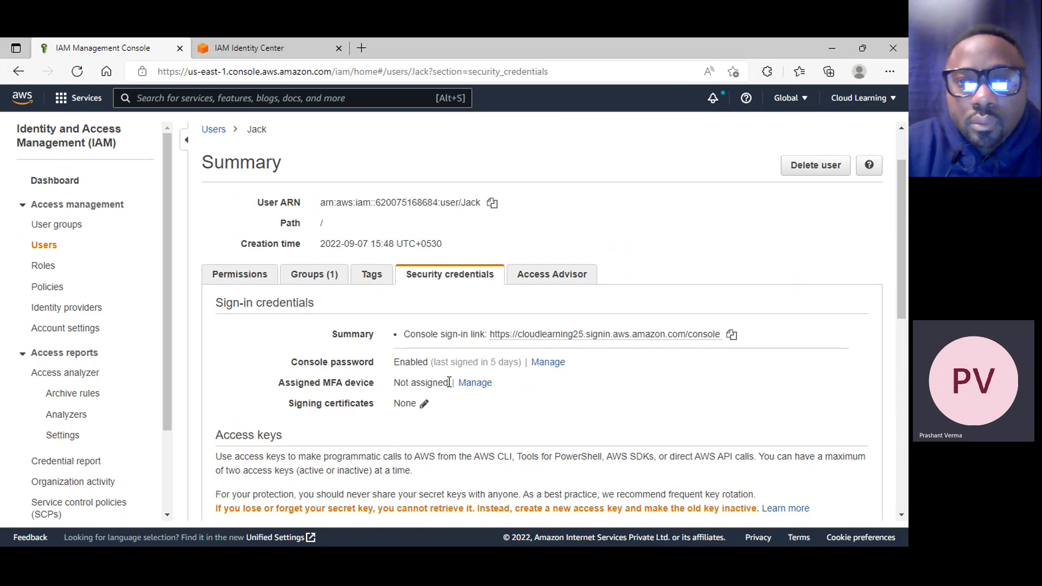
left_click(475, 383)
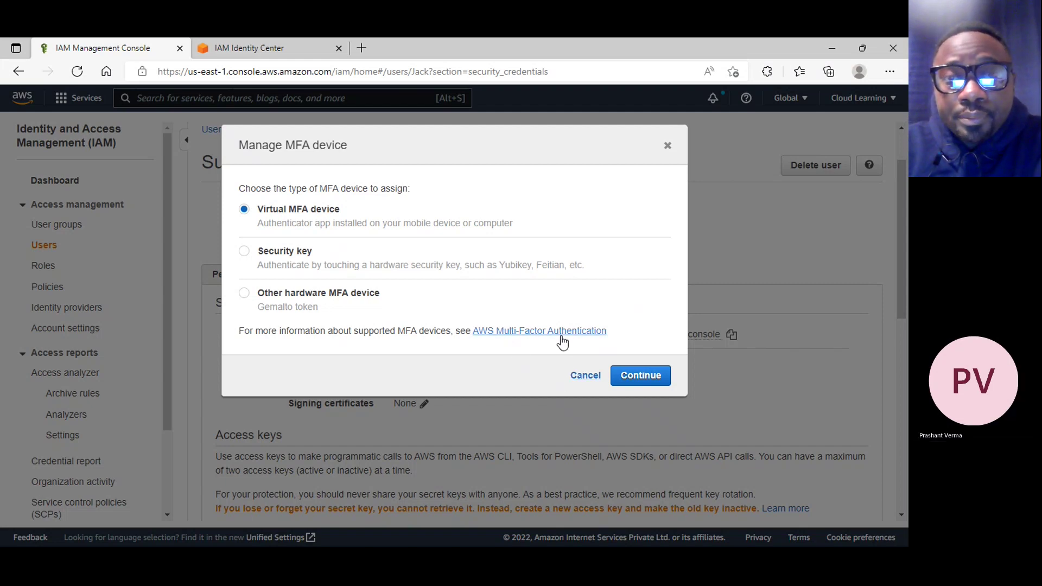
Open the AWS Multi-Factor Authentication guide in a new tab, then cancel Jack's MFA dialog
left_click(585, 377)
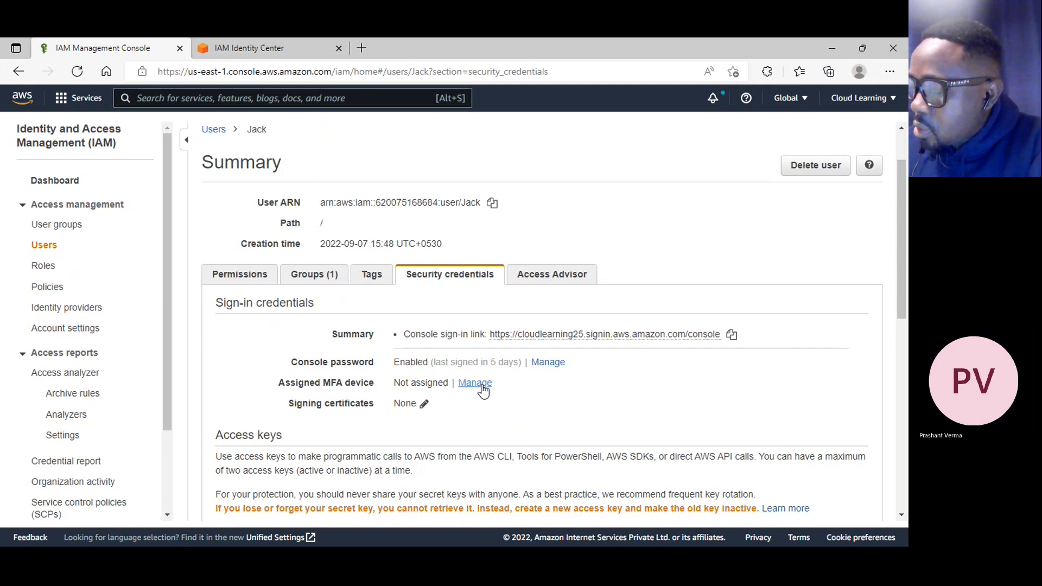
left_click(481, 387)
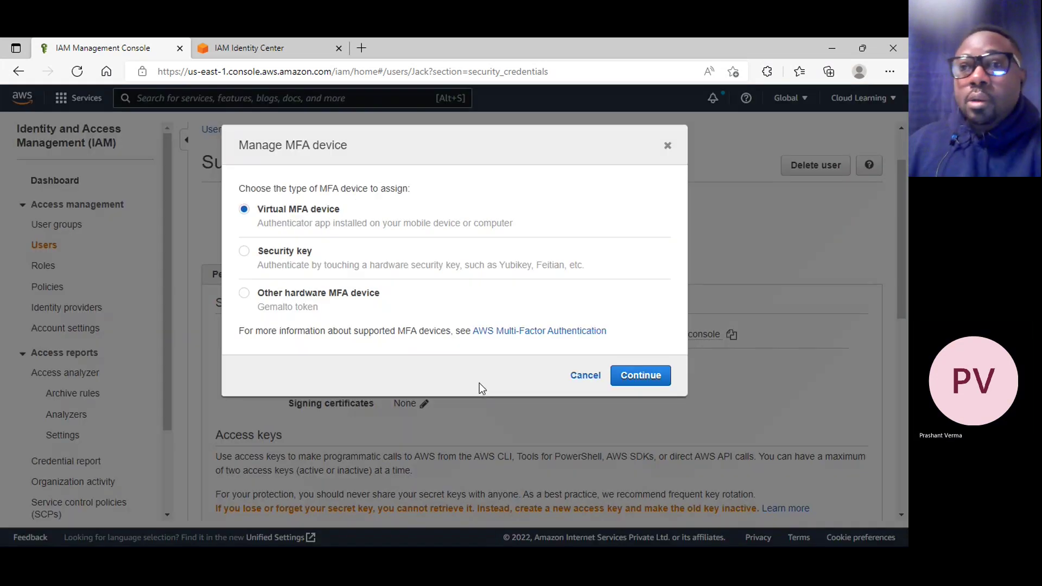
right_click(509, 337)
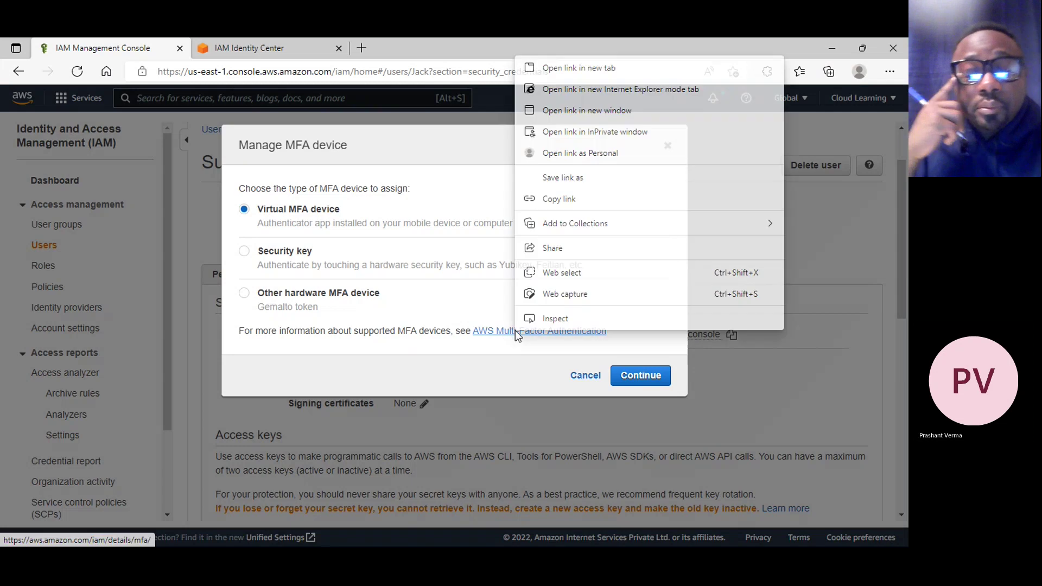
left_click(592, 67)
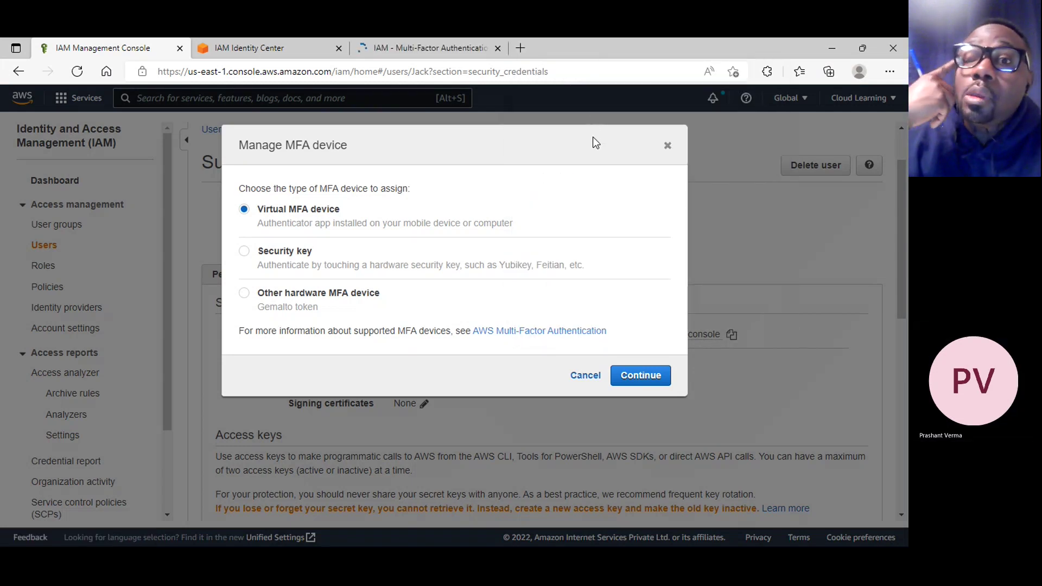
left_click(261, 46)
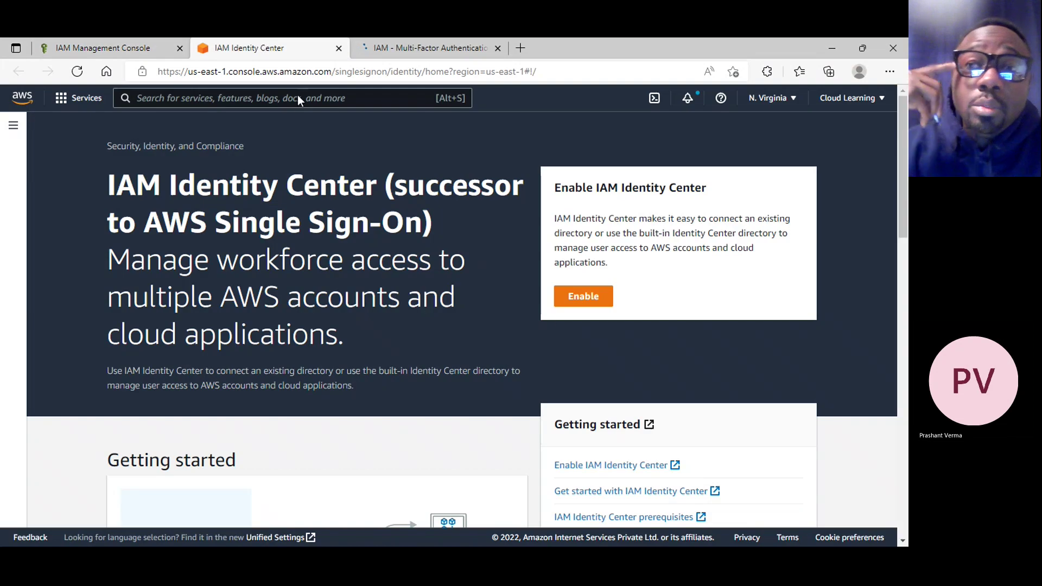
left_click(115, 54)
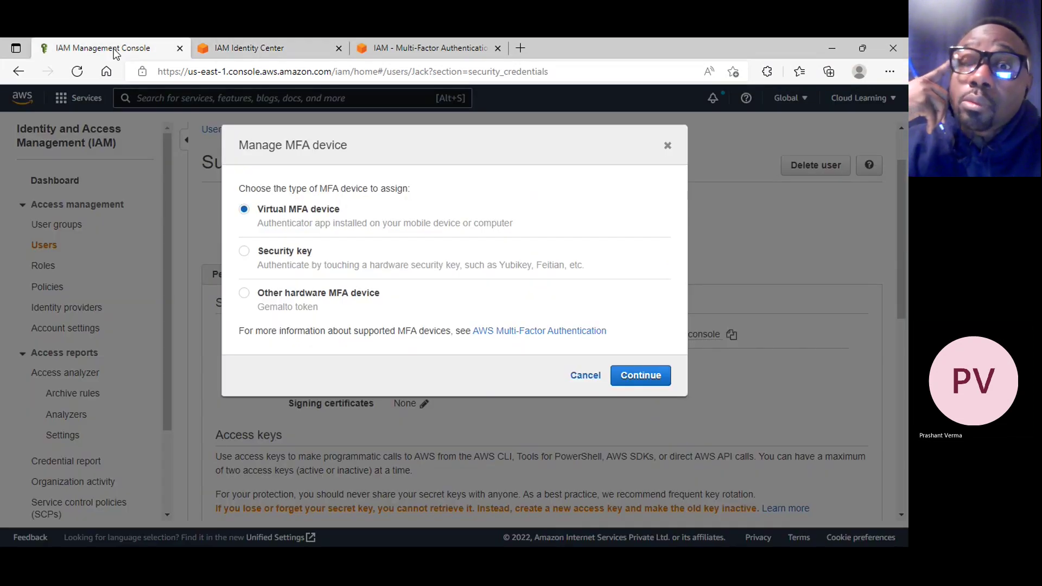
left_click(578, 378)
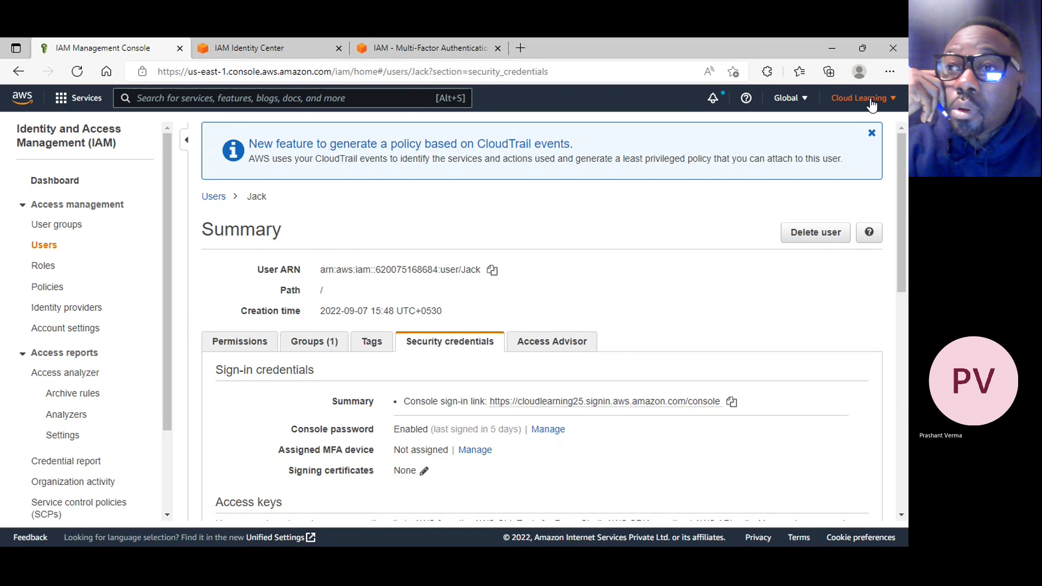
Go to the root account's Security credentials and expand its Multi-factor authentication (MFA) section
left_click(869, 103)
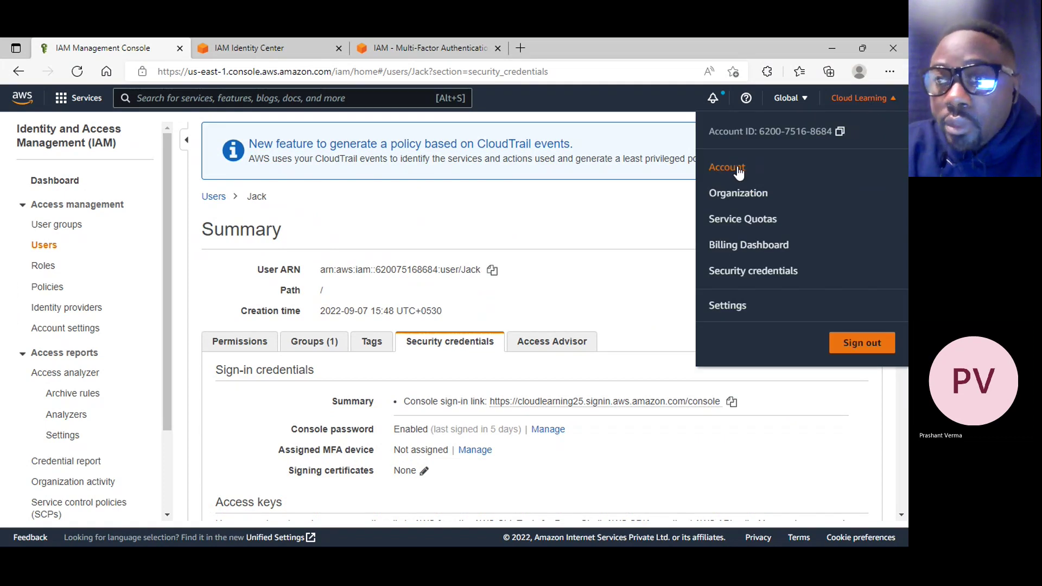
left_click(757, 271)
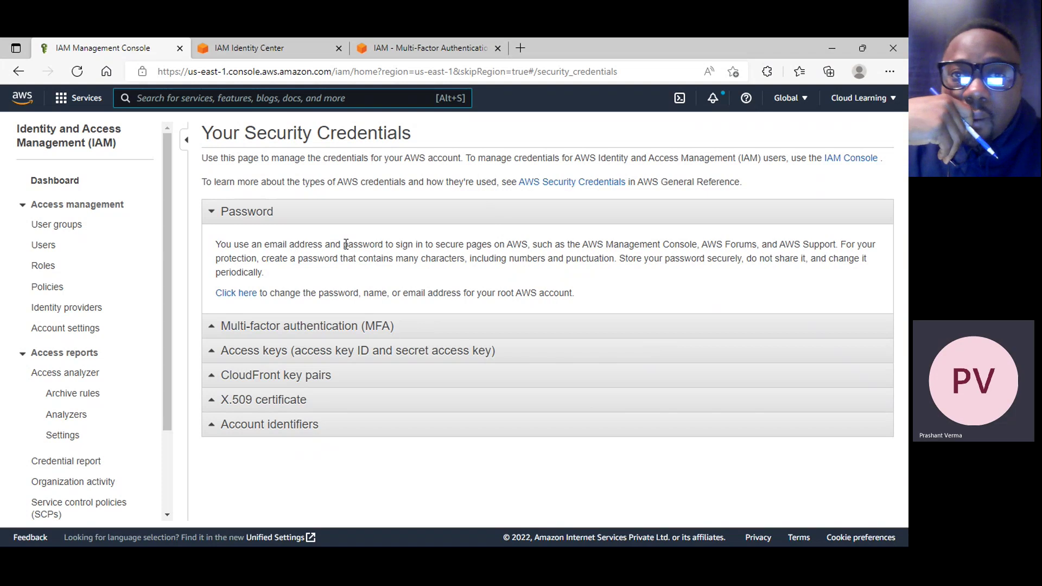
left_click(396, 330)
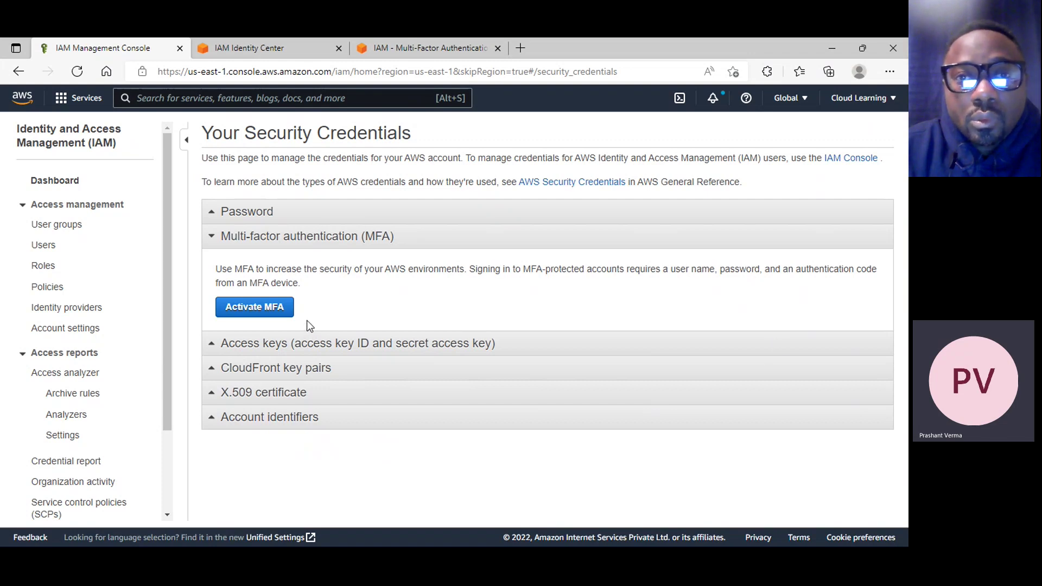
left_click(271, 315)
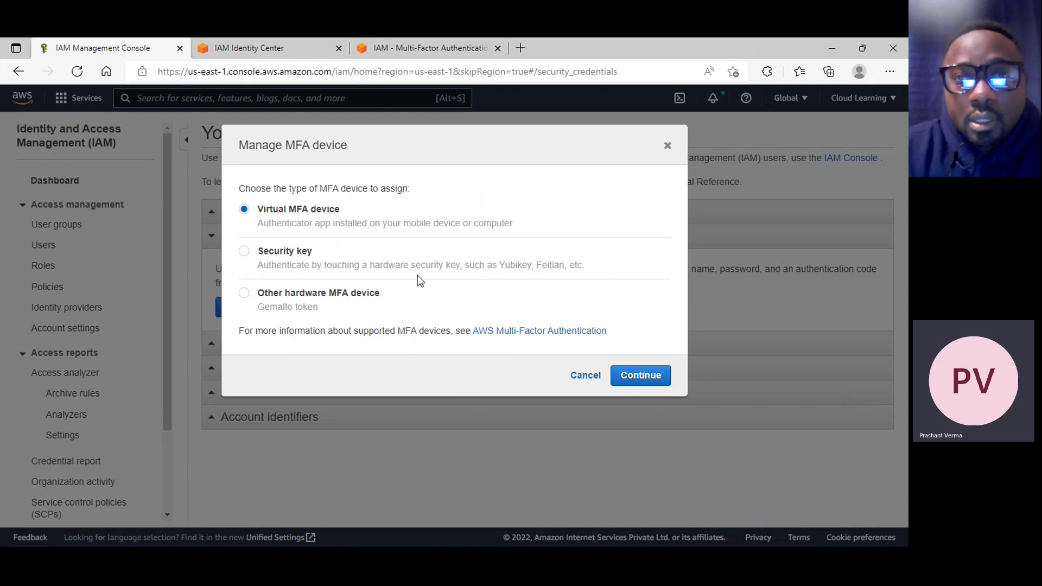
left_click(584, 375)
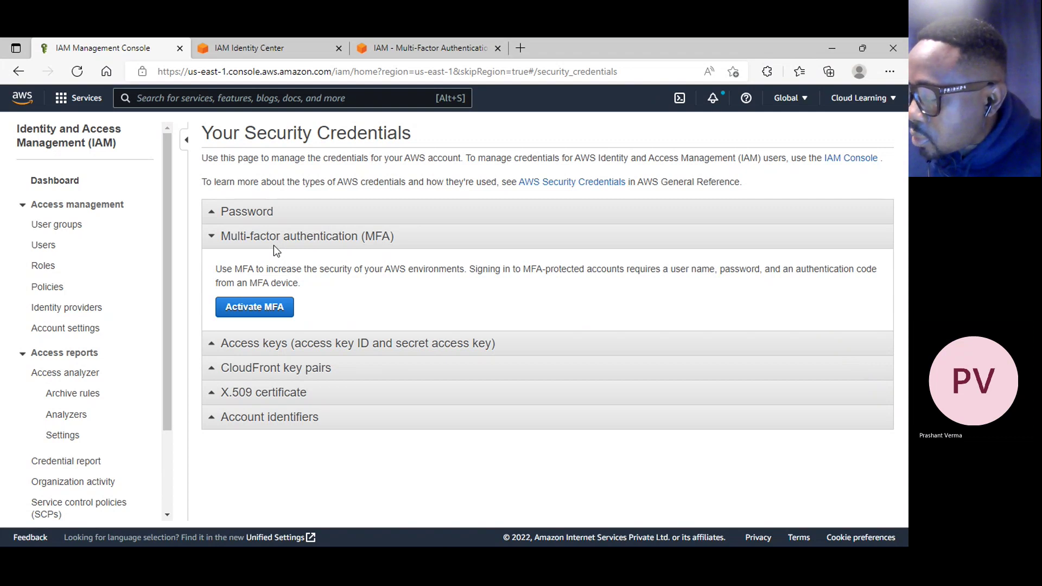
Expand the Password, Access keys, CloudFront key pairs and X.509 sections, then Account identifiers to show the account ID and canonical user ID
left_click(279, 216)
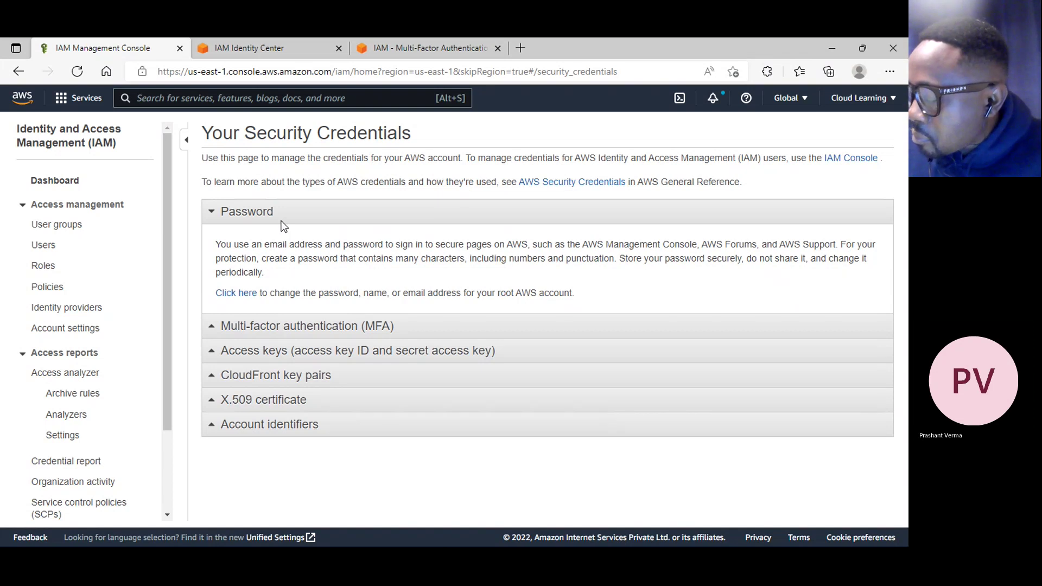
left_click(426, 352)
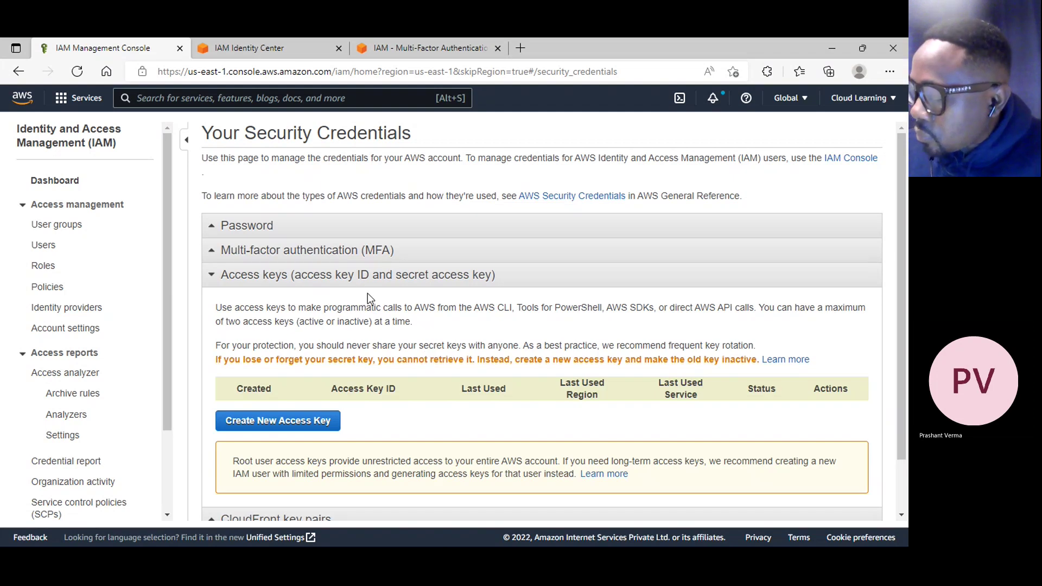
scroll(418, 413, "down", 1)
left_click(329, 462)
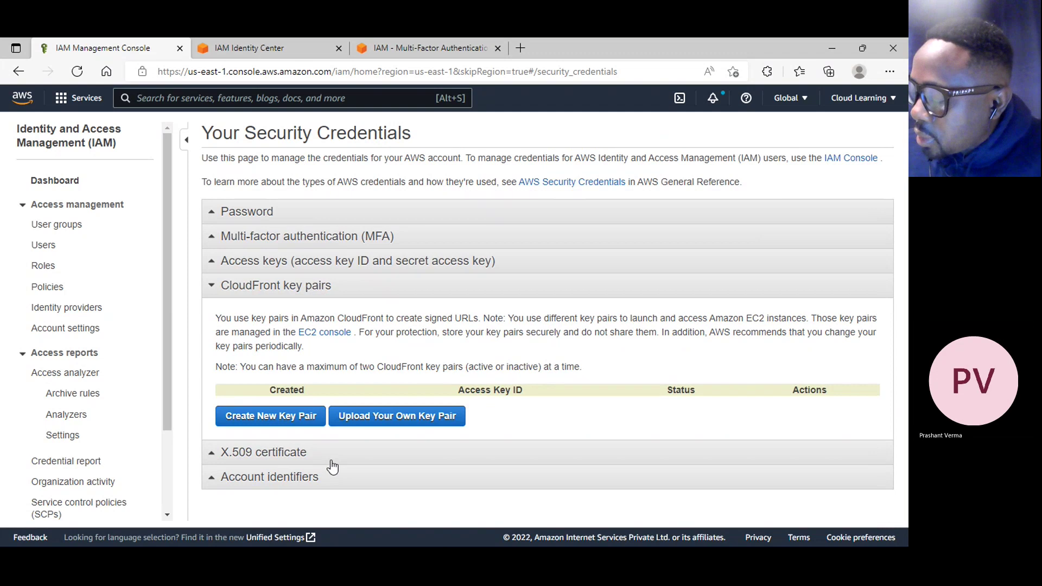
left_click(327, 458)
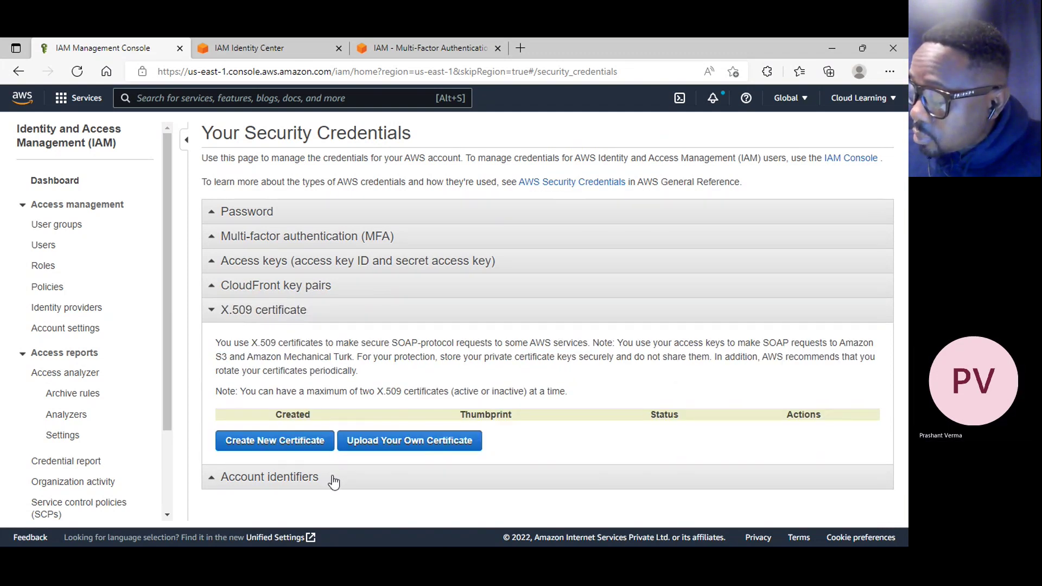
left_click(334, 480)
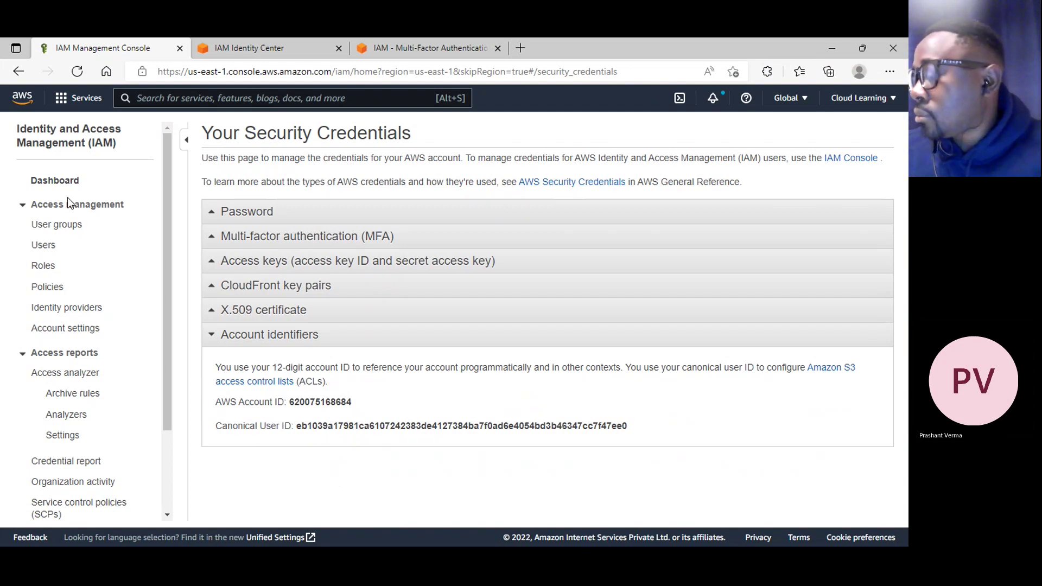
Go to the IAM Users list and open user Jack's details page
left_click(52, 251)
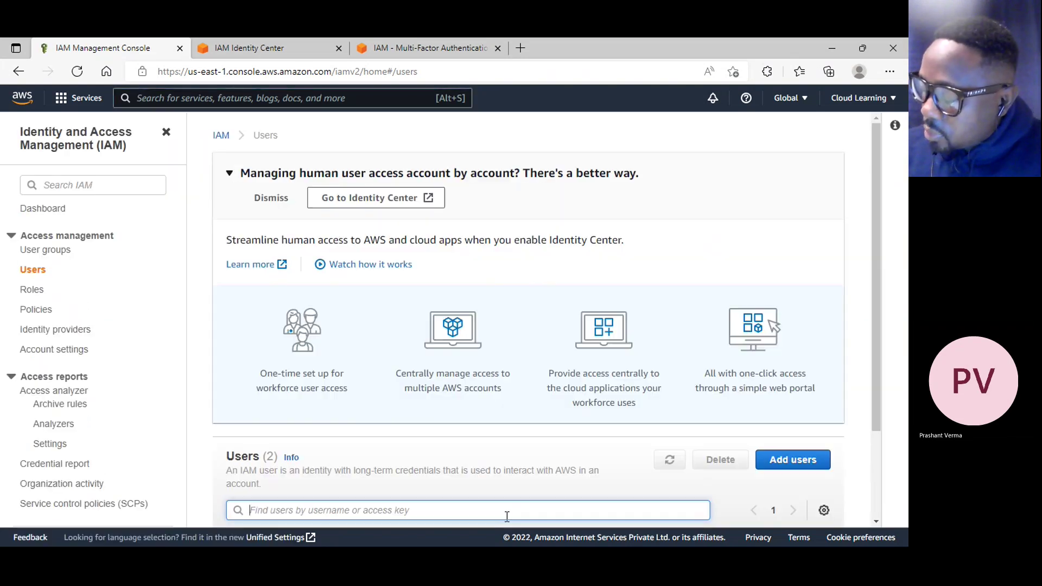
scroll(459, 380, "down", 3)
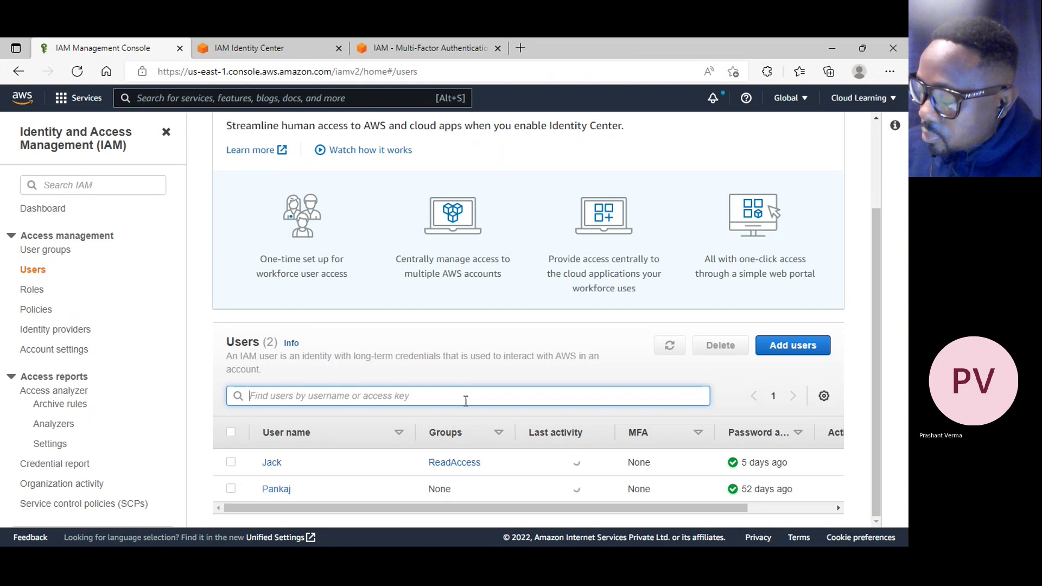
left_click(274, 465)
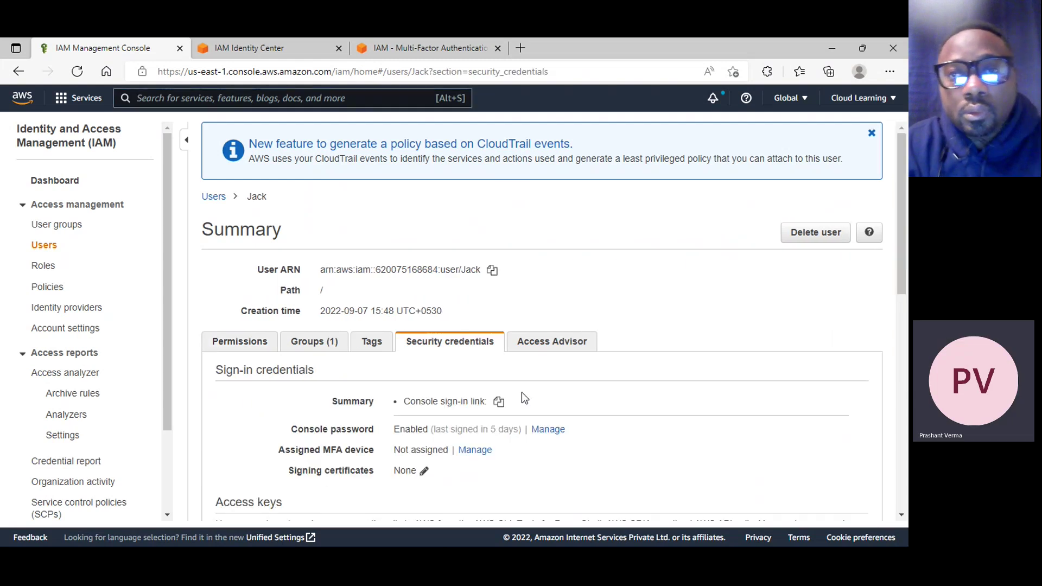
scroll(522, 391, "down", 3)
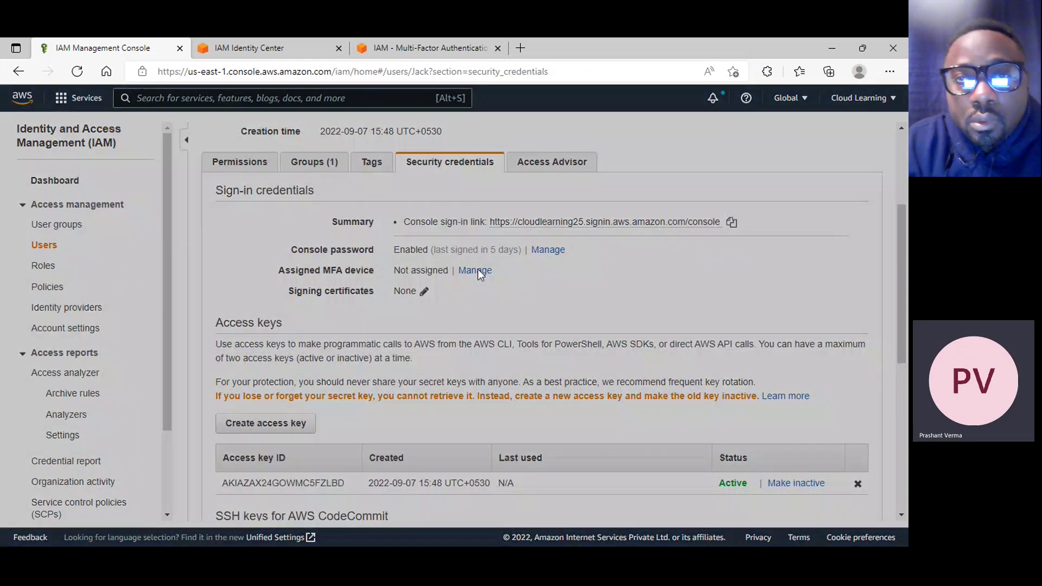
Open Jack's MFA device options, choose Virtual MFA device after trying the other types, and continue
left_click(475, 272)
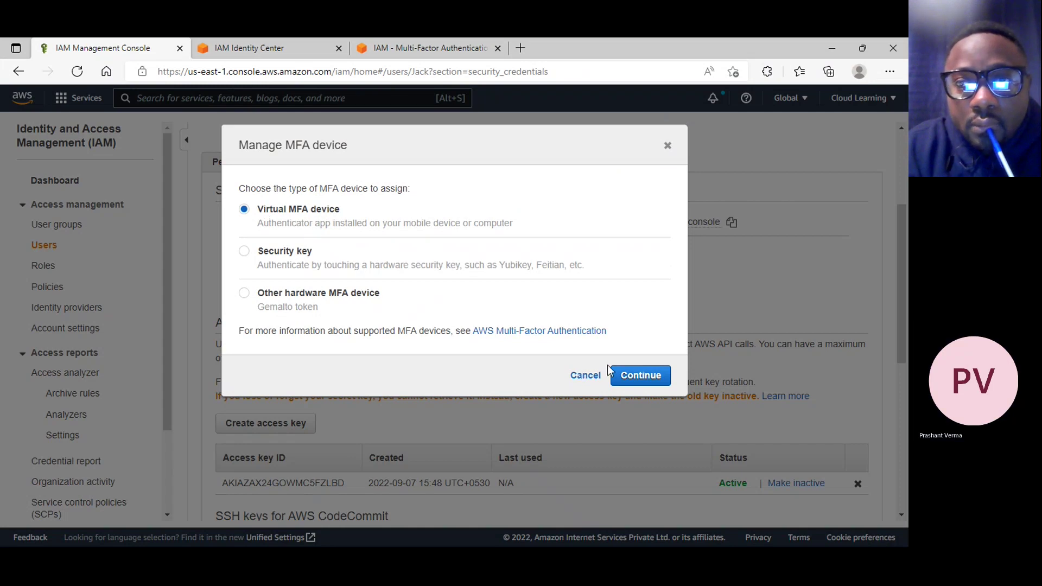
left_click(304, 294)
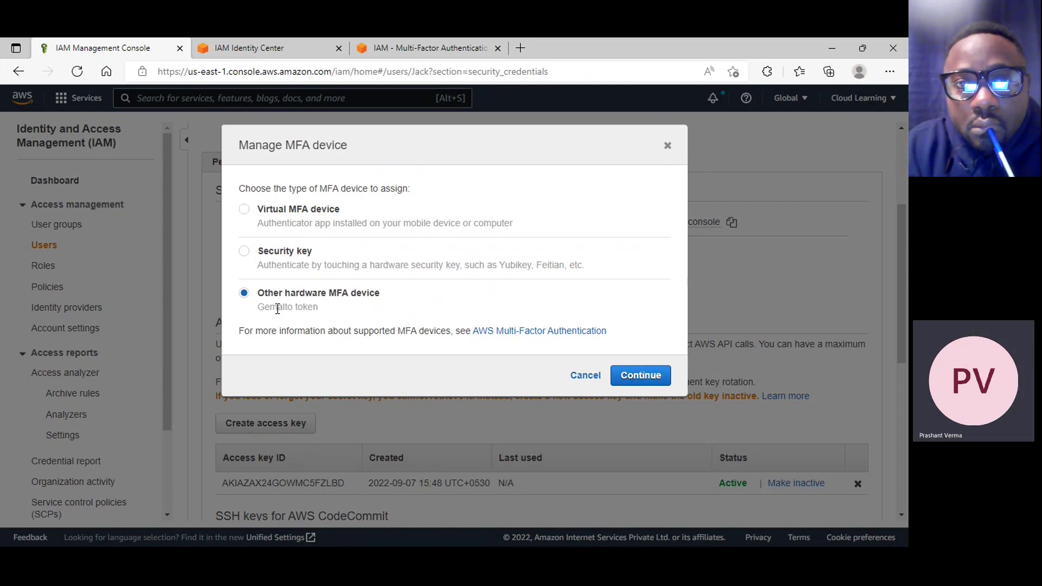
left_click(291, 210)
left_click(276, 252)
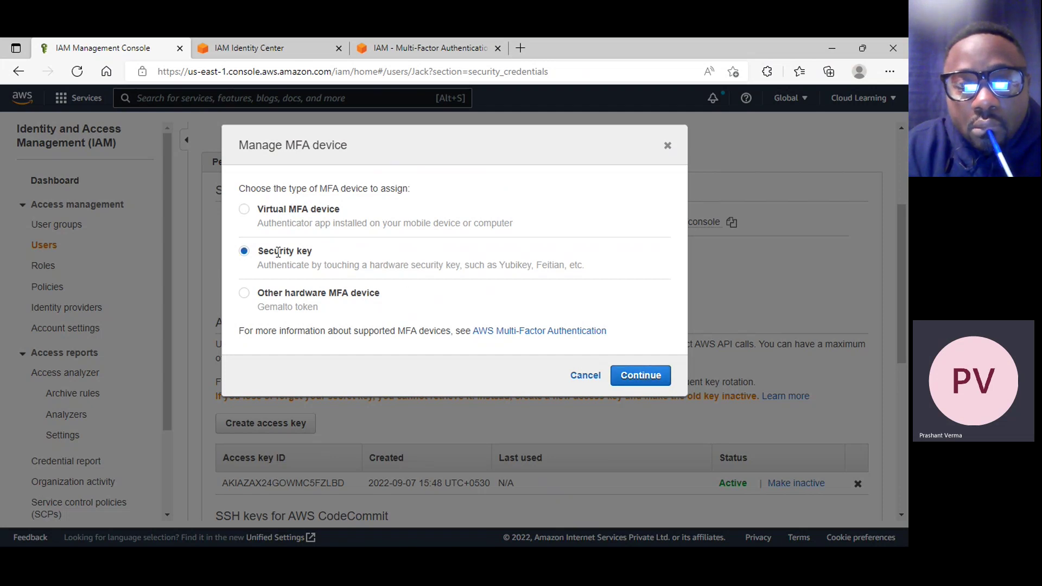
left_click(318, 210)
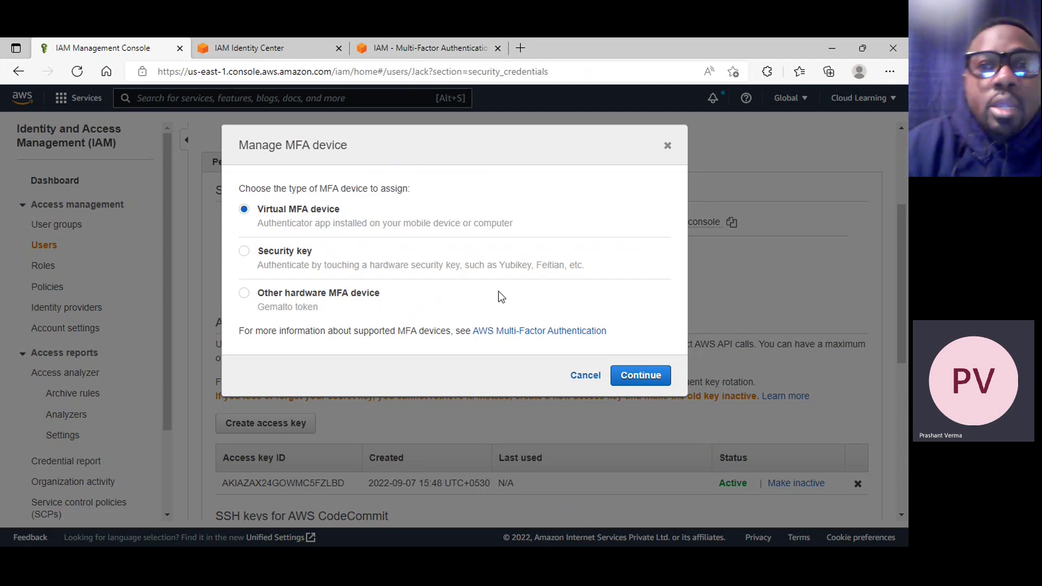
left_click(639, 376)
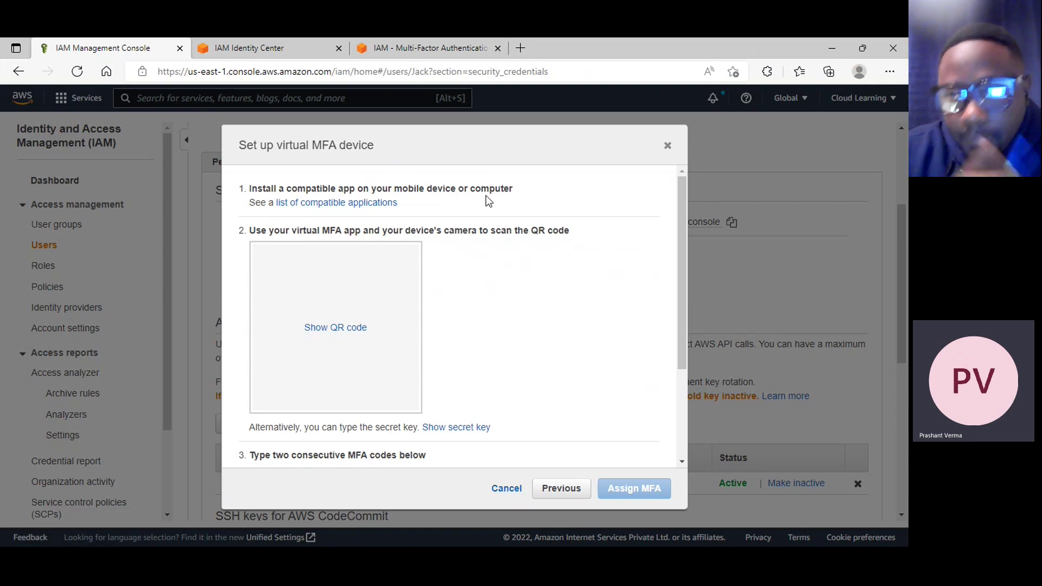
Open the 'list of compatible applications' link in a new browser tab
right_click(395, 209)
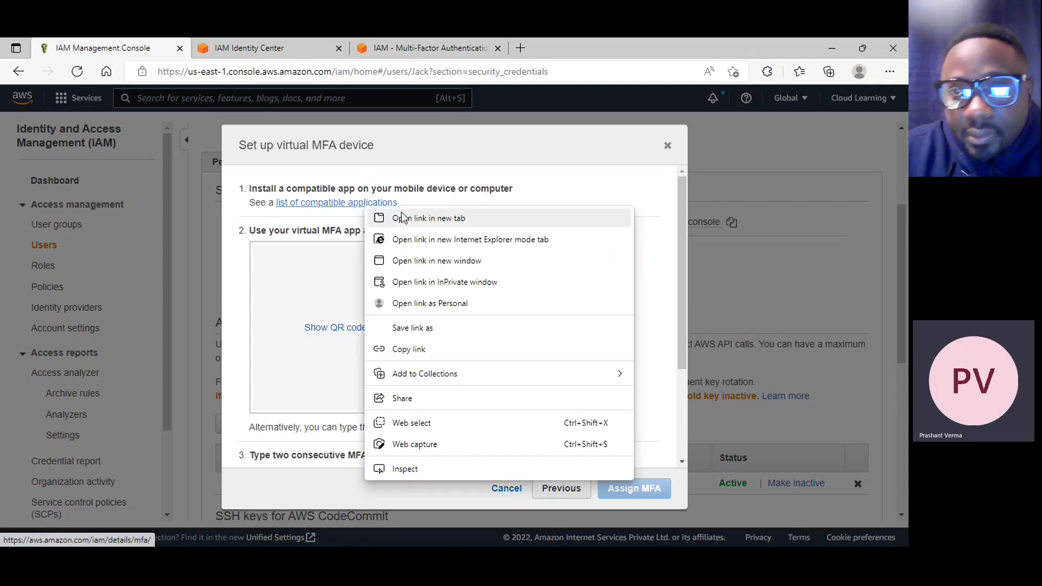
left_click(402, 215)
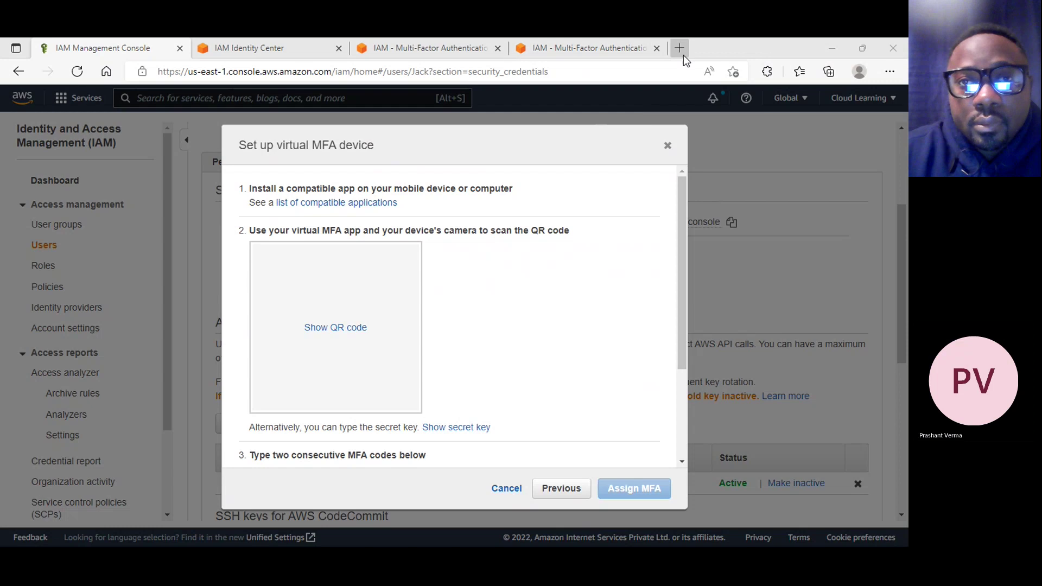
Browse the MFA information pages on FIDO keys and virtual authenticator apps, switching between tabs
left_click(597, 48)
scroll(519, 288, "down", 12)
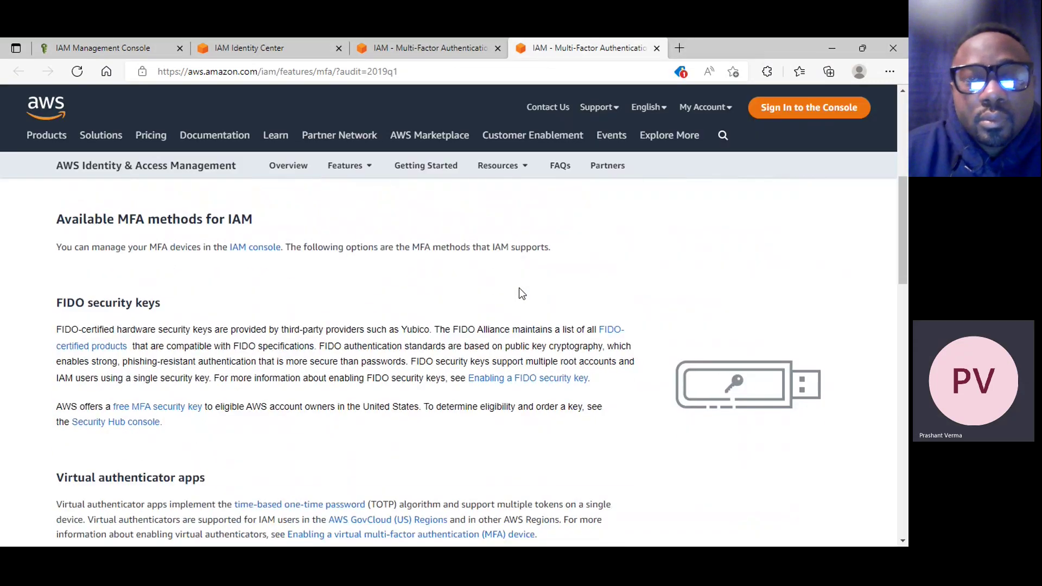
scroll(380, 358, "up", 2)
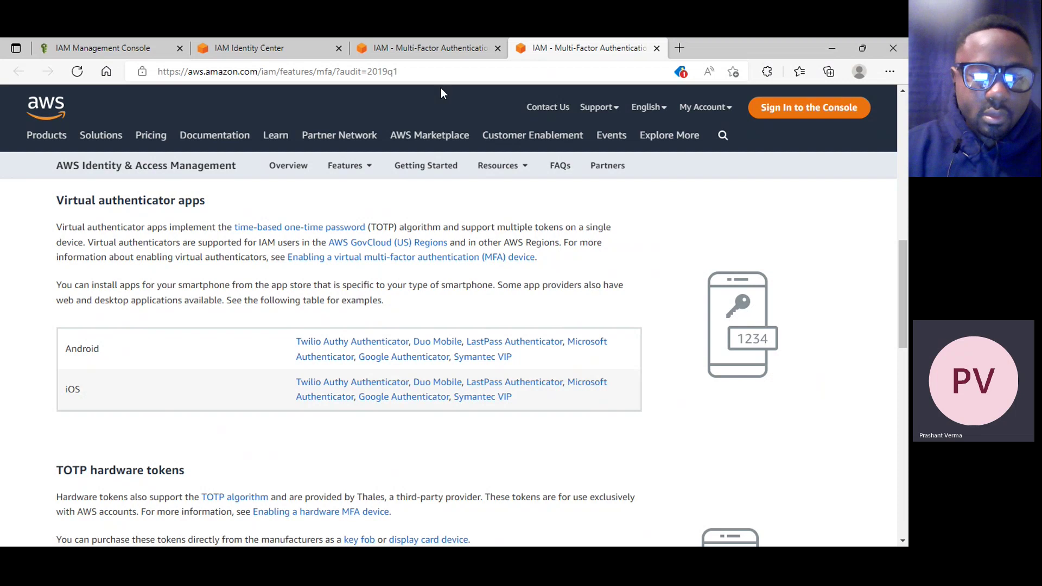
left_click(426, 54)
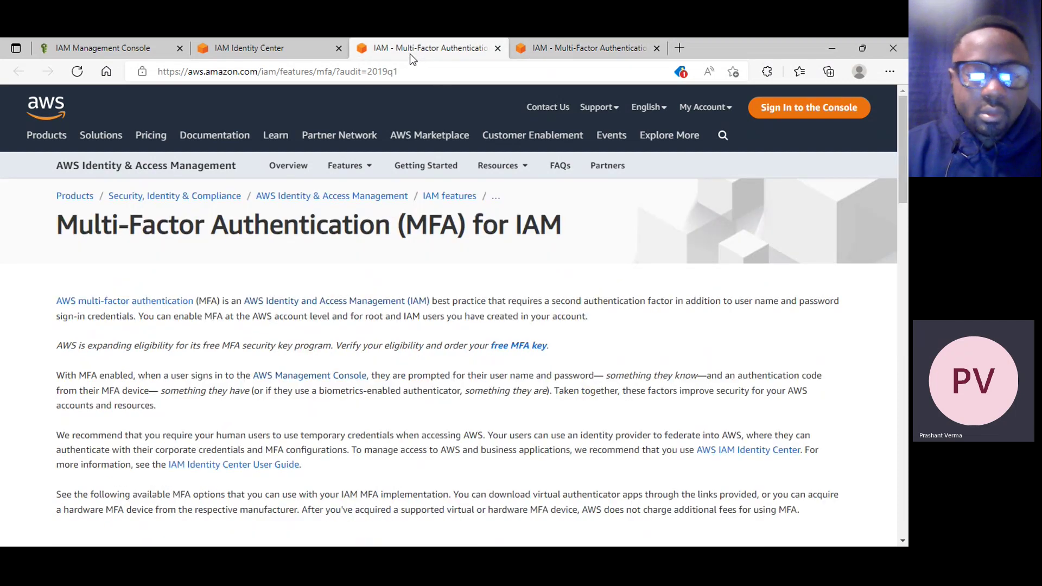
left_click(295, 54)
left_click(369, 52)
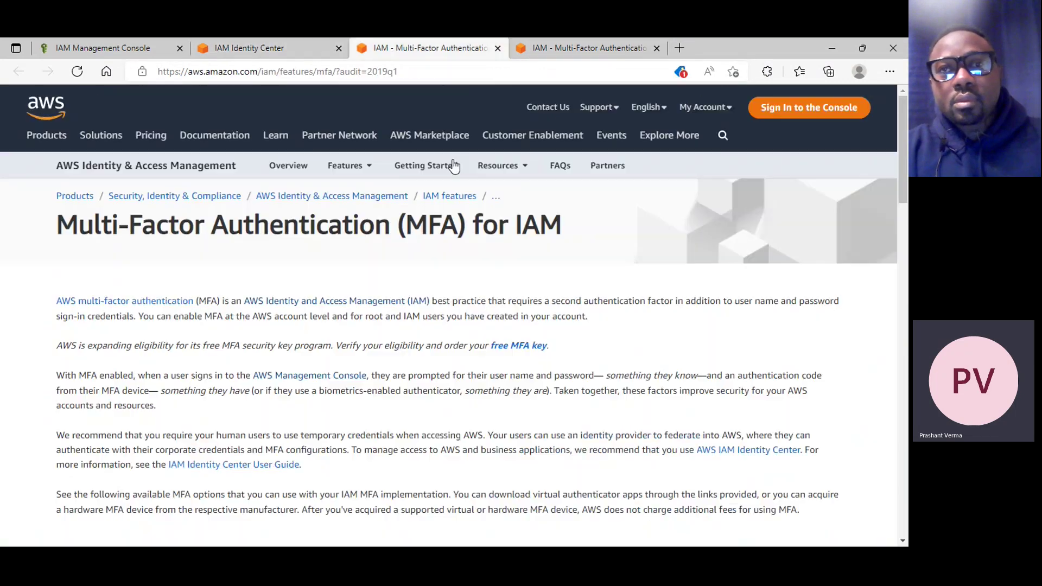
scroll(480, 198, "down", 10)
left_click(560, 55)
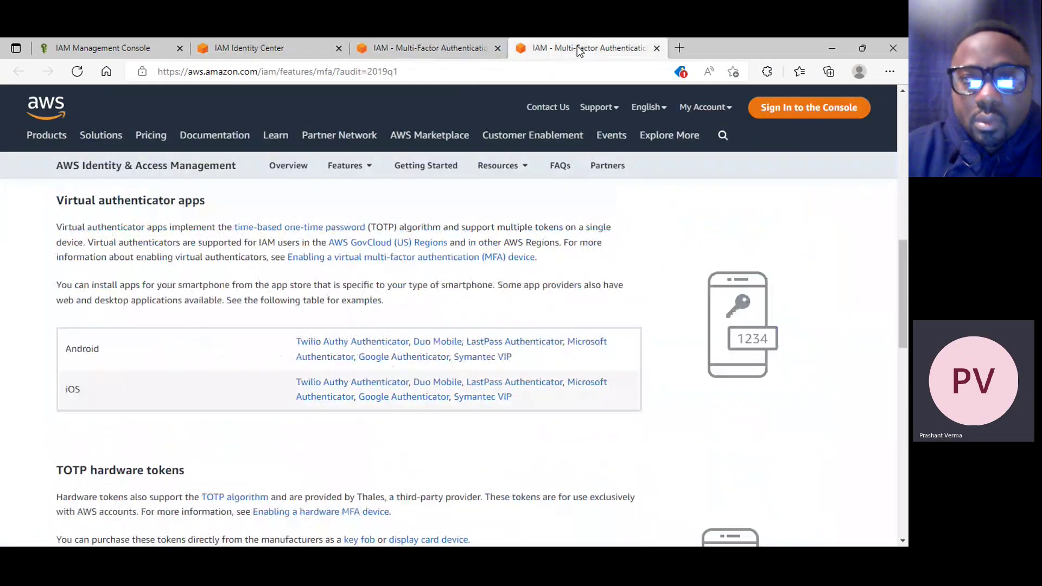
scroll(349, 228, "up", 5)
Return to Jack's virtual MFA setup tab and show the QR code
left_click(272, 53)
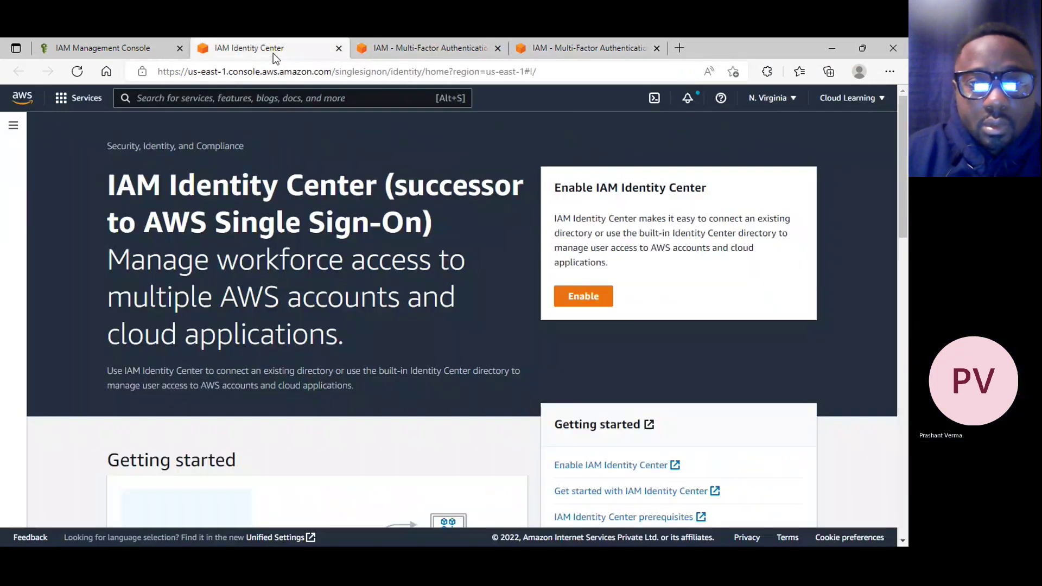
left_click(115, 46)
left_click(352, 330)
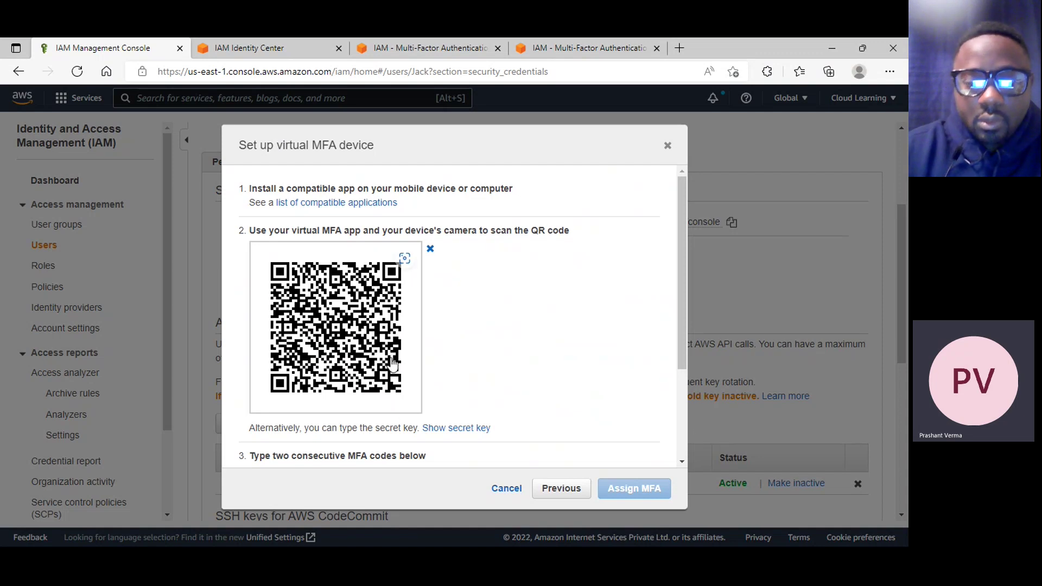
Close Jack's virtual MFA setup dialog without entering any MFA codes
scroll(392, 364, "down", 3)
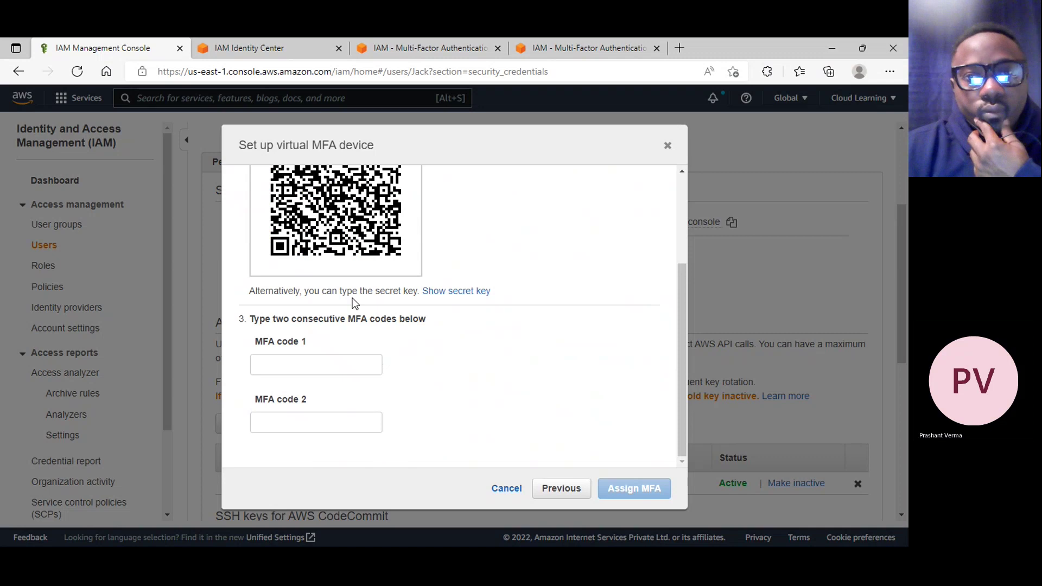
left_click(343, 368)
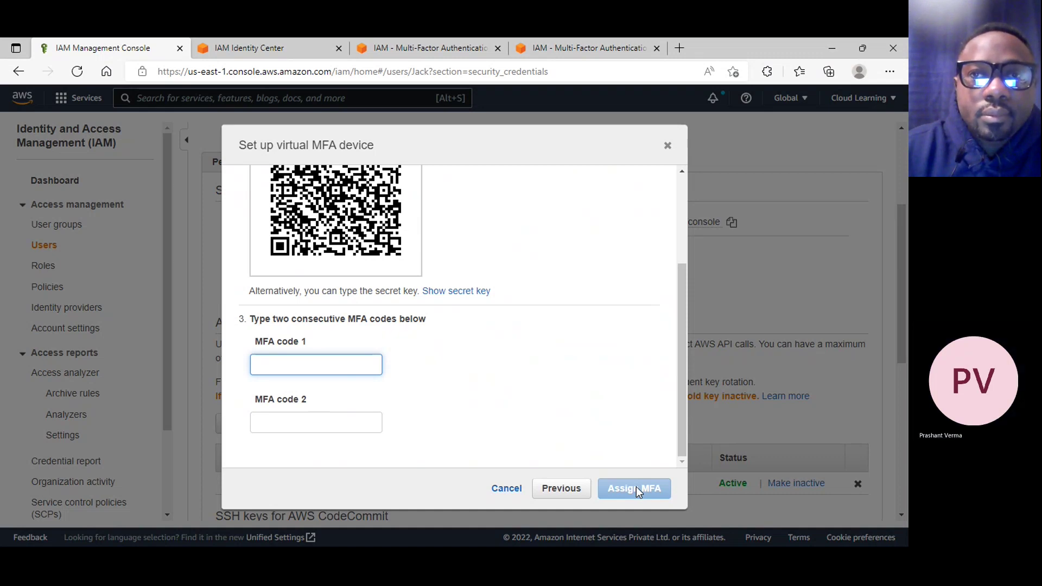
left_click(668, 145)
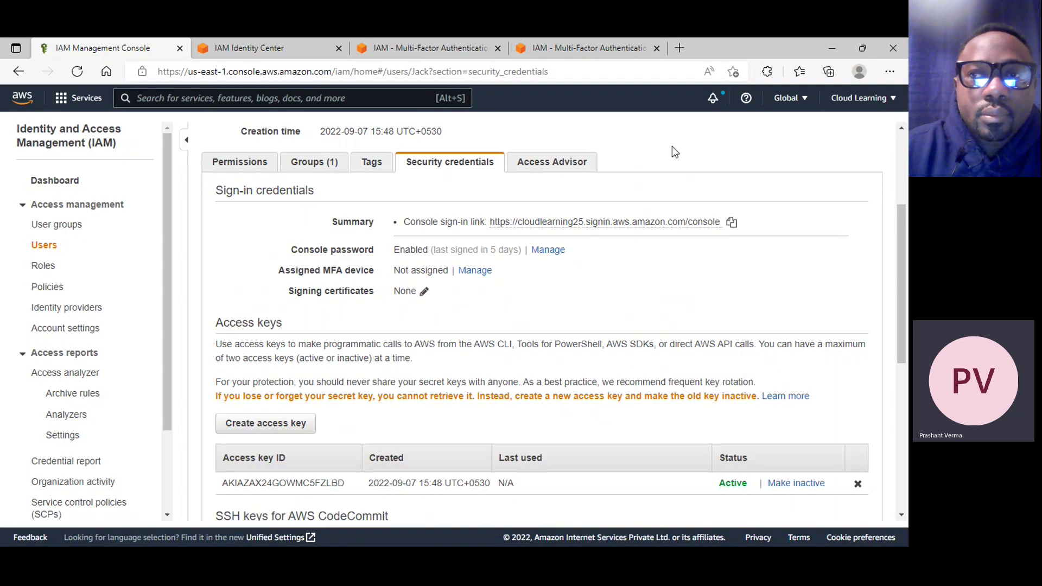
Use the account menu to reach the root account's Your Security Credentials page
left_click(889, 105)
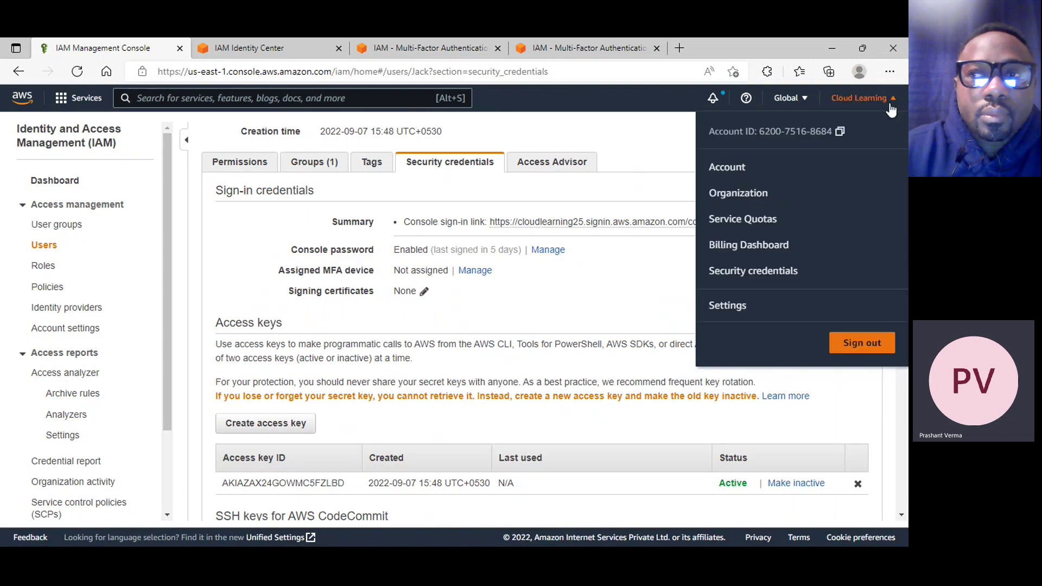
left_click(736, 169)
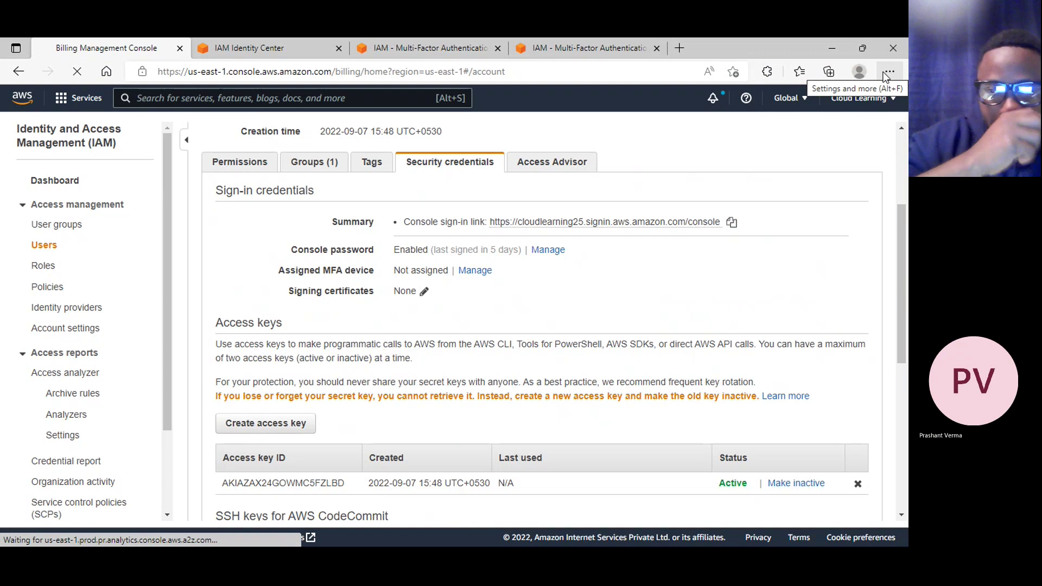
left_click(858, 98)
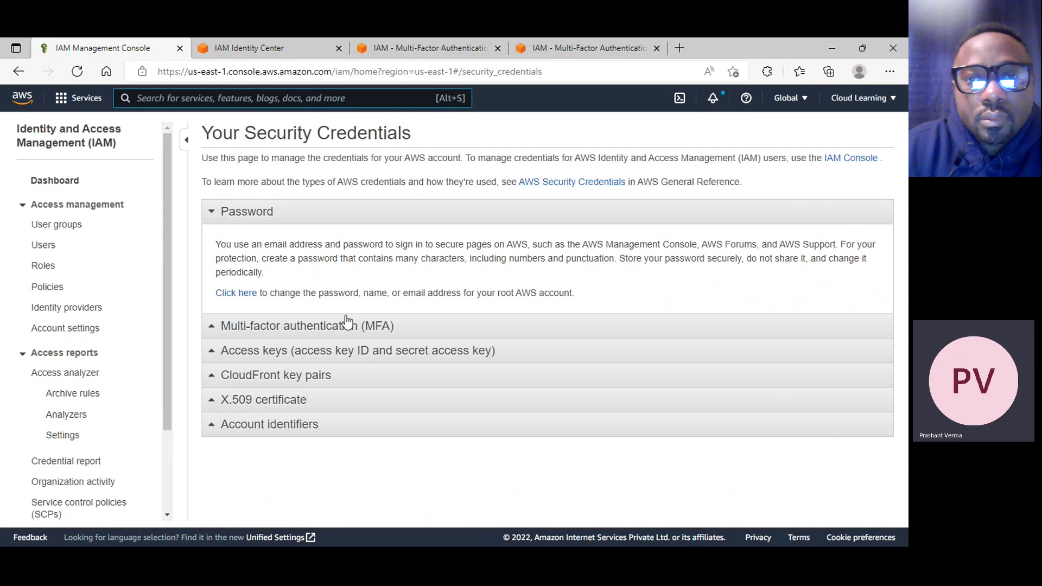
Expand the MFA section and start virtual MFA activation for the root account, showing its QR code
left_click(347, 326)
left_click(275, 308)
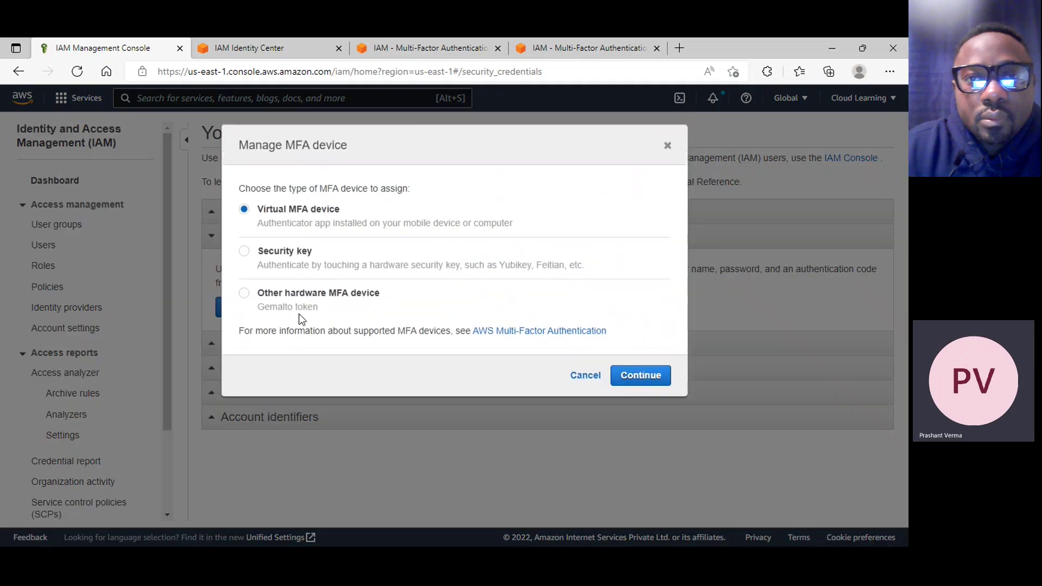
left_click(640, 374)
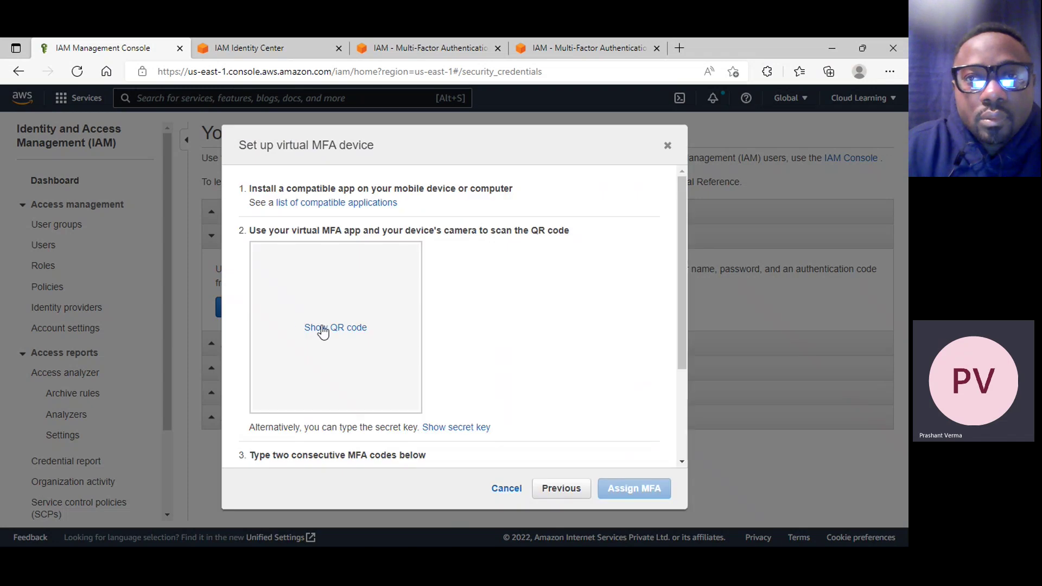
left_click(339, 328)
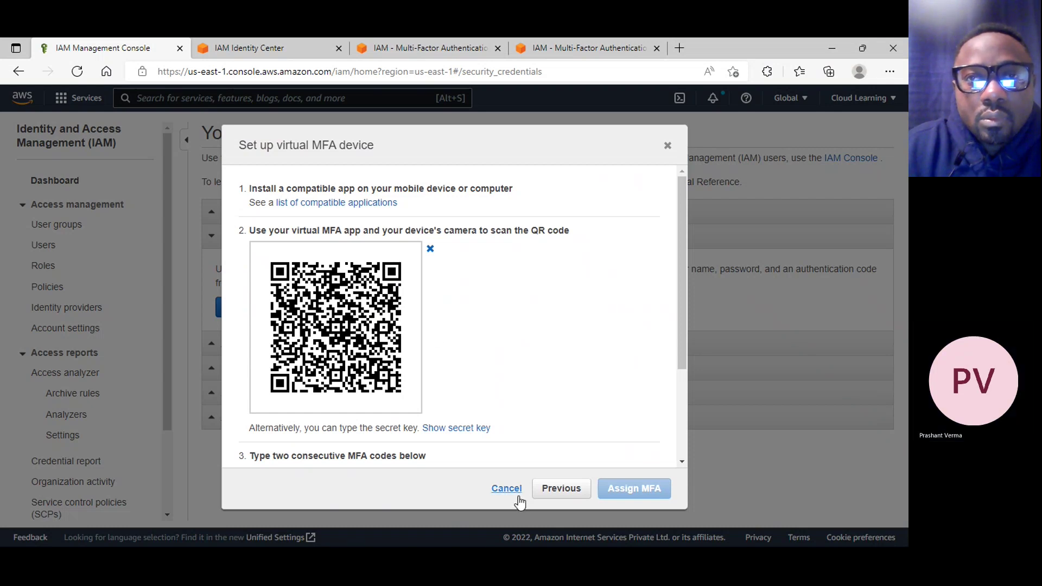
Click into both MFA code fields, then cancel the root account MFA setup
scroll(506, 456, "down", 3)
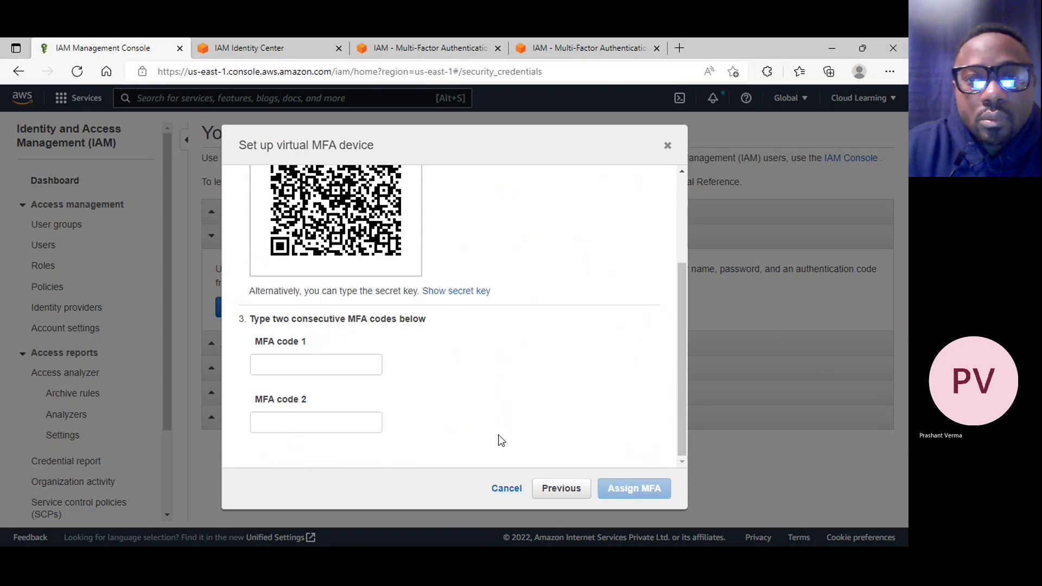
left_click(303, 364)
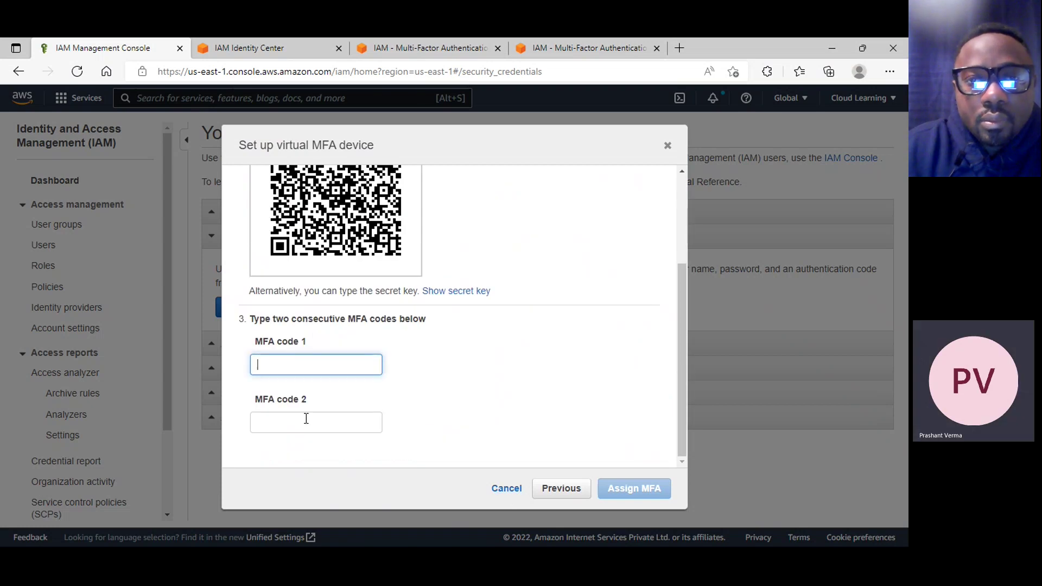
left_click(306, 421)
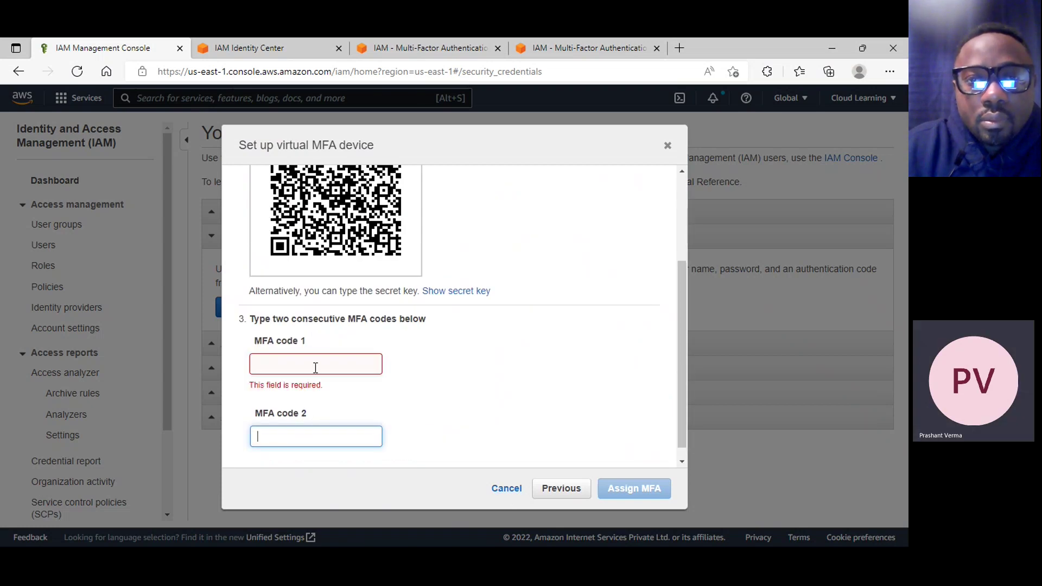
left_click(505, 490)
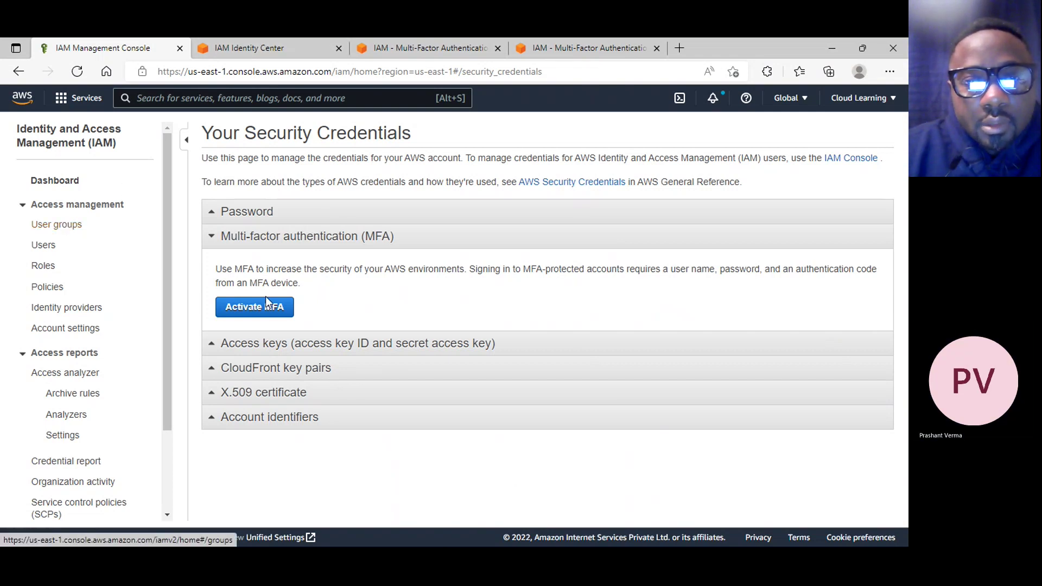
Create a new root access key, reveal its ID and secret, and close the confirmation
left_click(307, 353)
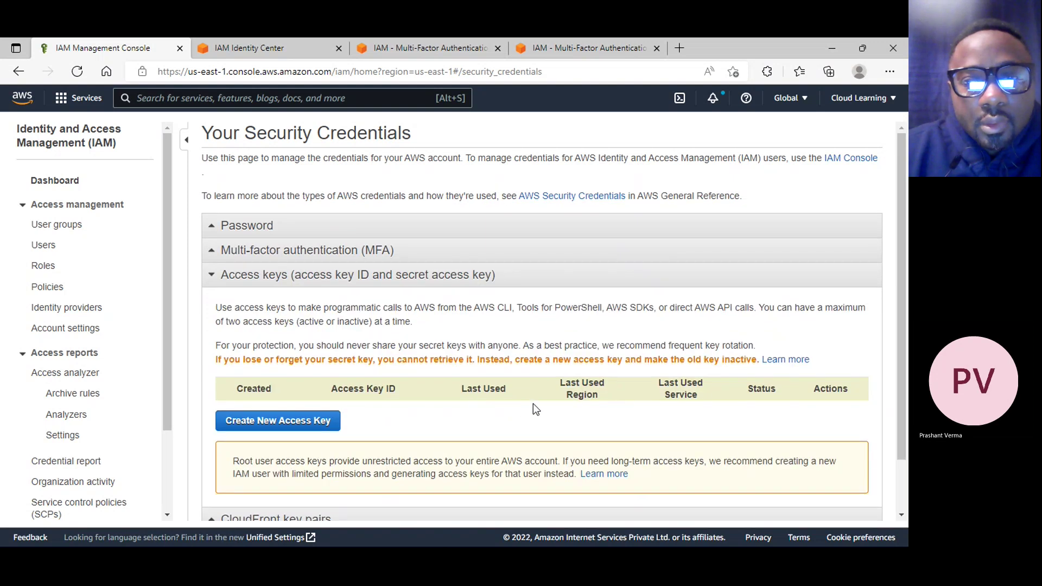
scroll(560, 391, "down", 1)
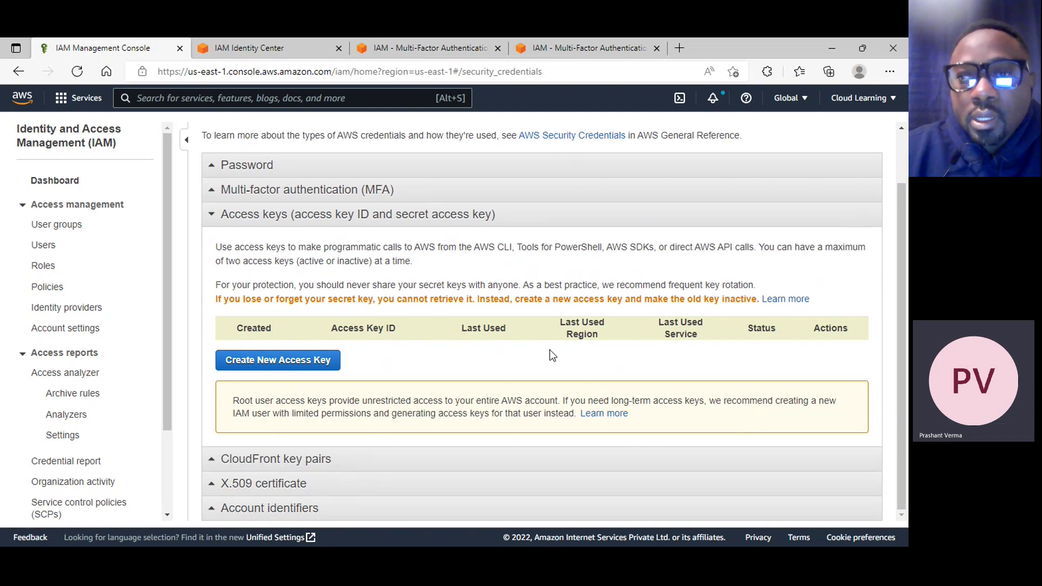
left_click(282, 361)
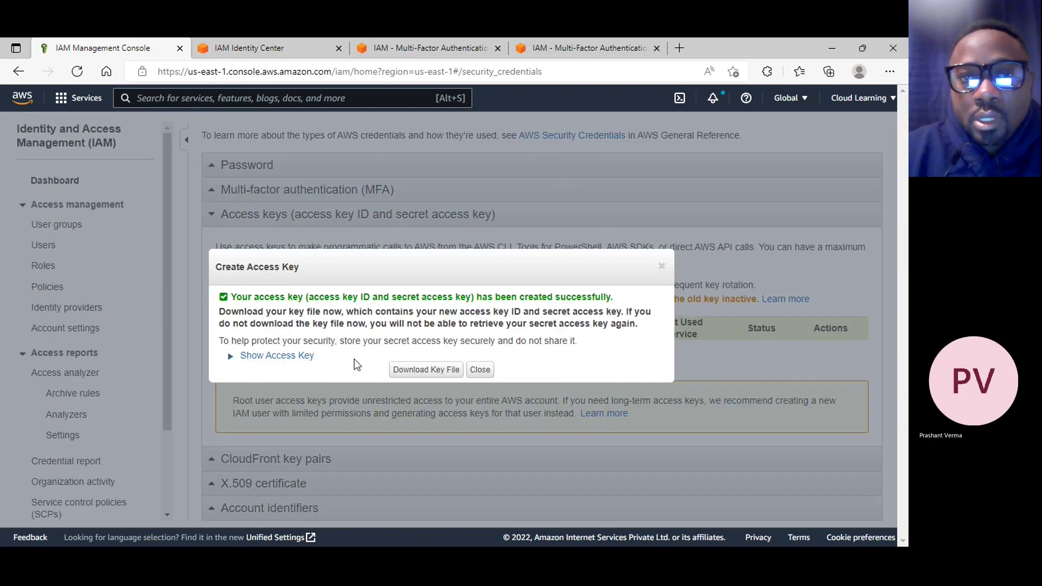
left_click(275, 357)
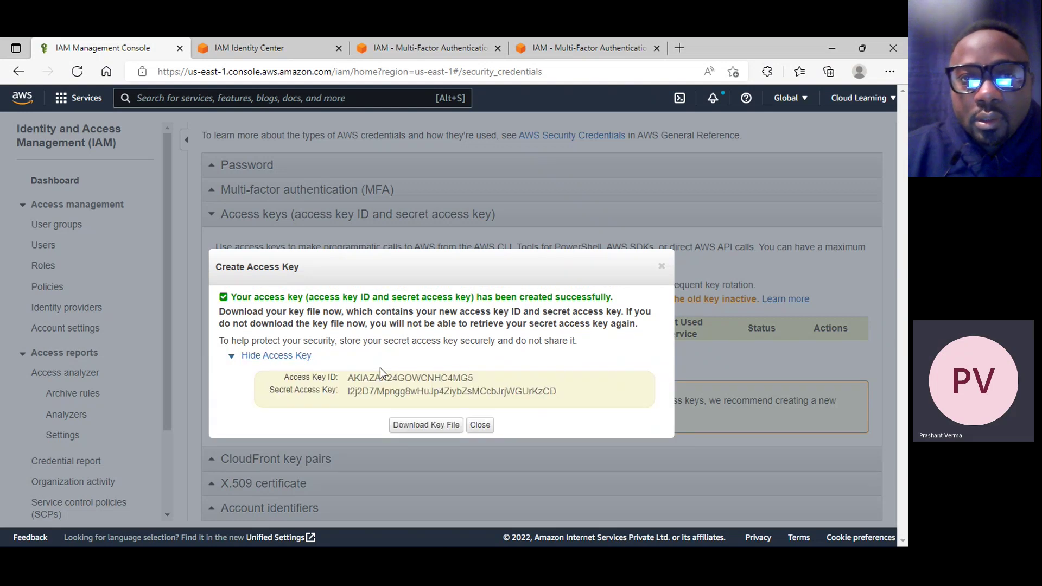
left_click(483, 427)
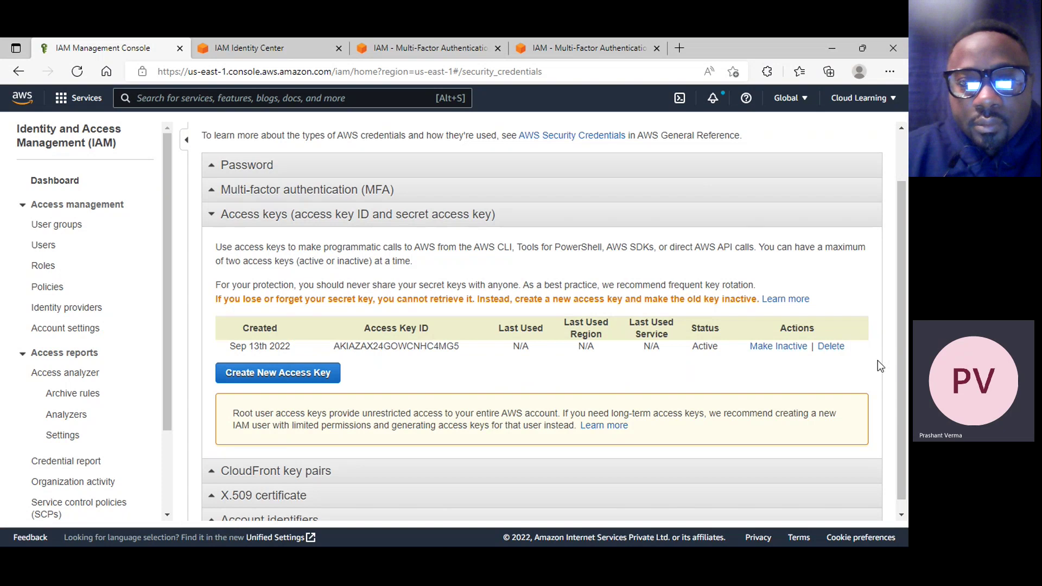
Deactivate the new root access key and permanently delete it, confirming with its copied key ID
left_click(836, 347)
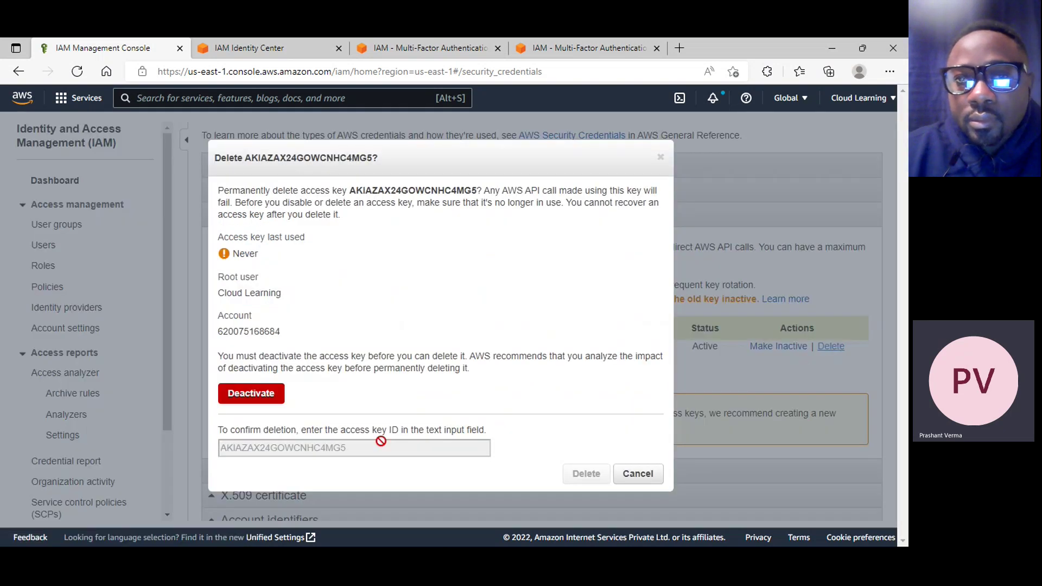
left_click(259, 396)
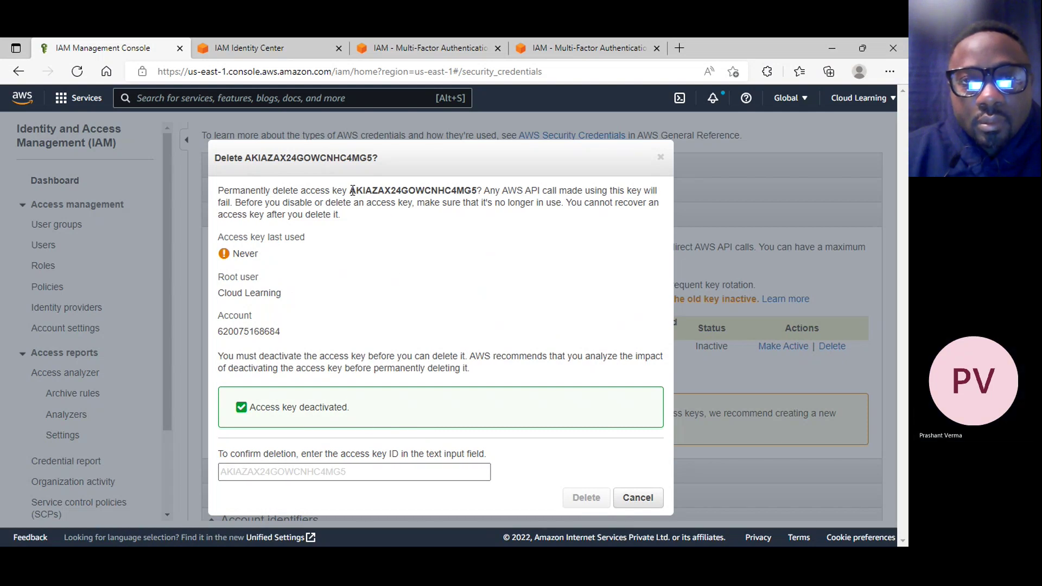
left_click_drag(351, 190, 471, 187)
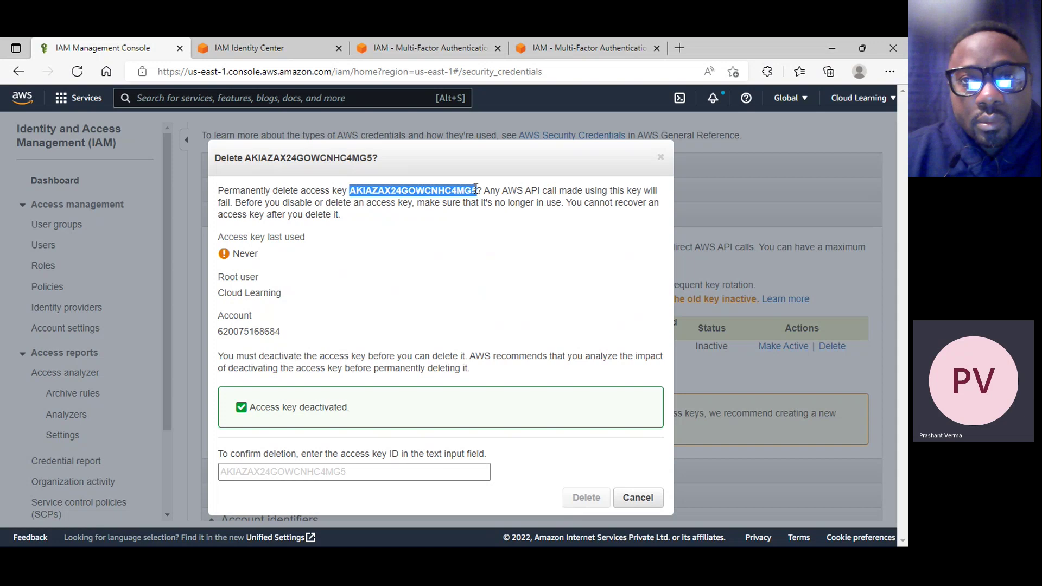
right_click(472, 188)
left_click(505, 200)
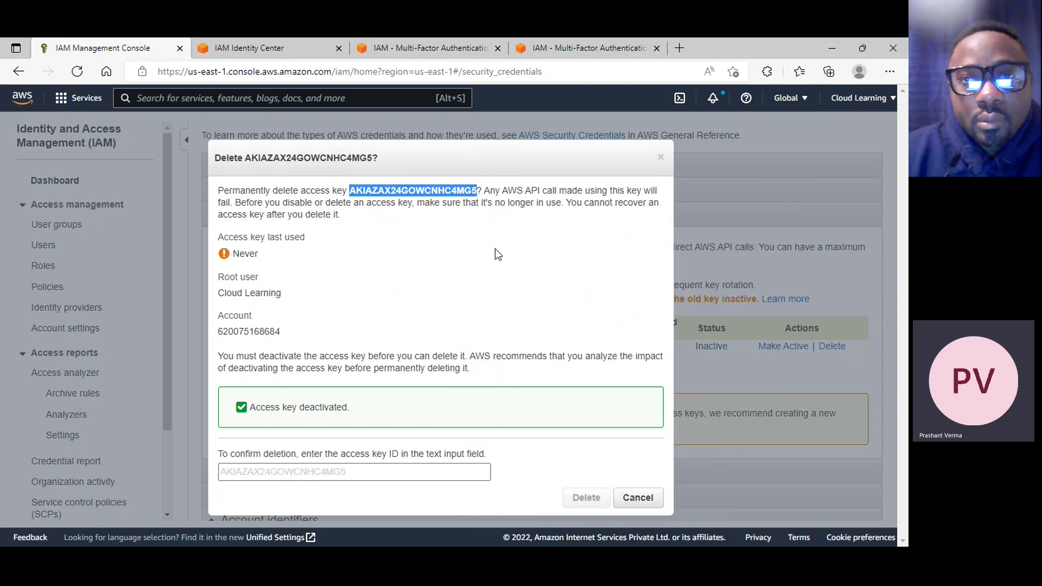
left_click(288, 472)
right_click(287, 474)
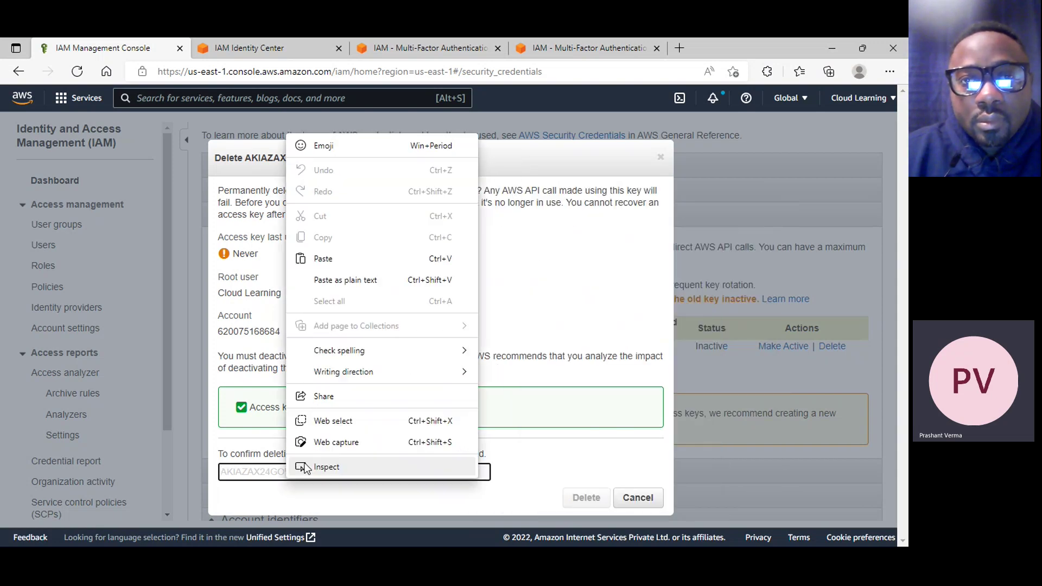
left_click(329, 259)
left_click(604, 498)
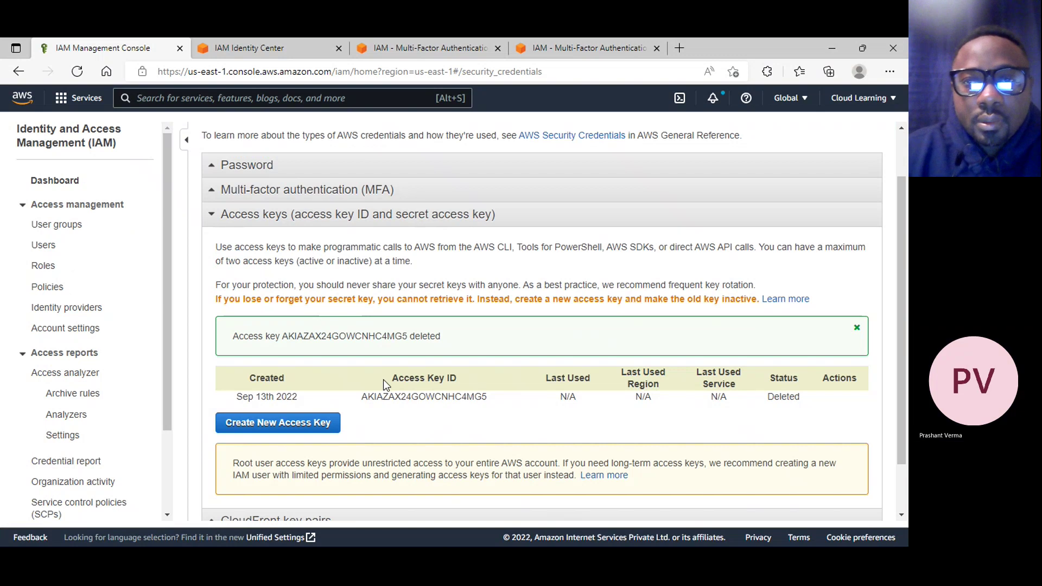
Open the IAM Policies list showing all 973 policies
scroll(383, 379, "up", 1)
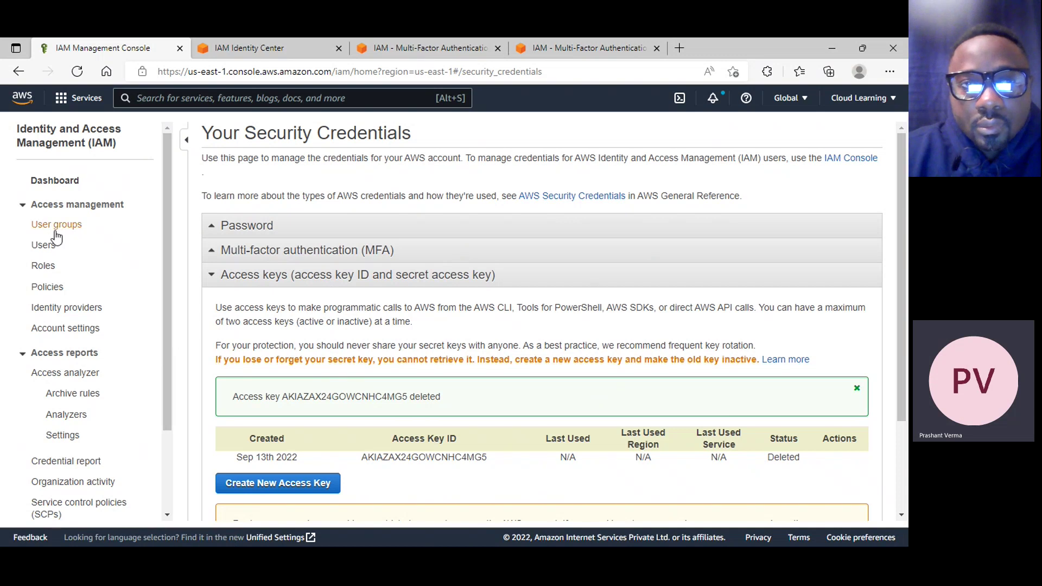
left_click(48, 286)
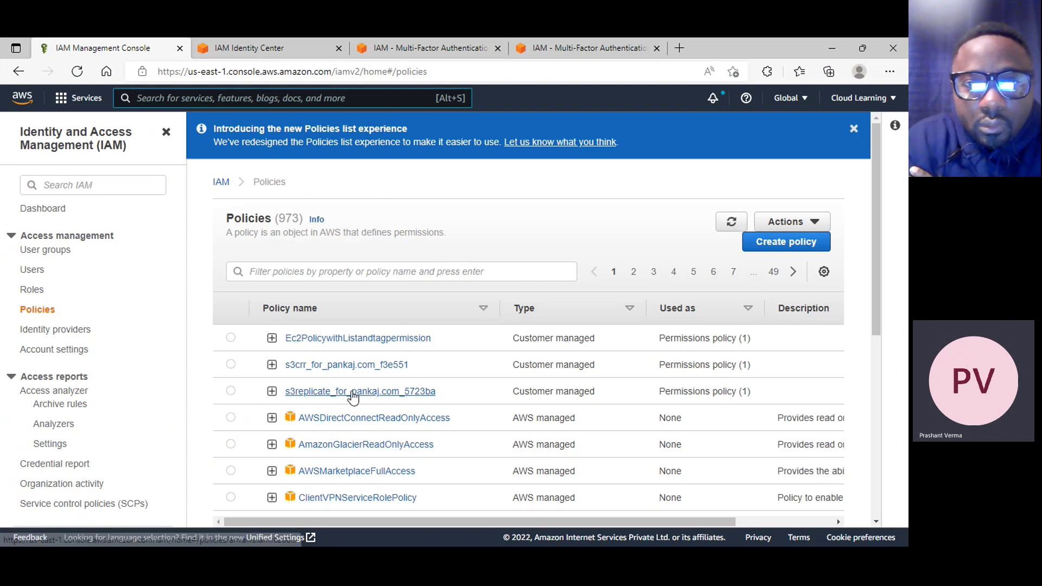
Look over the three customer managed policies and an AWS managed policy's type
left_click(230, 391)
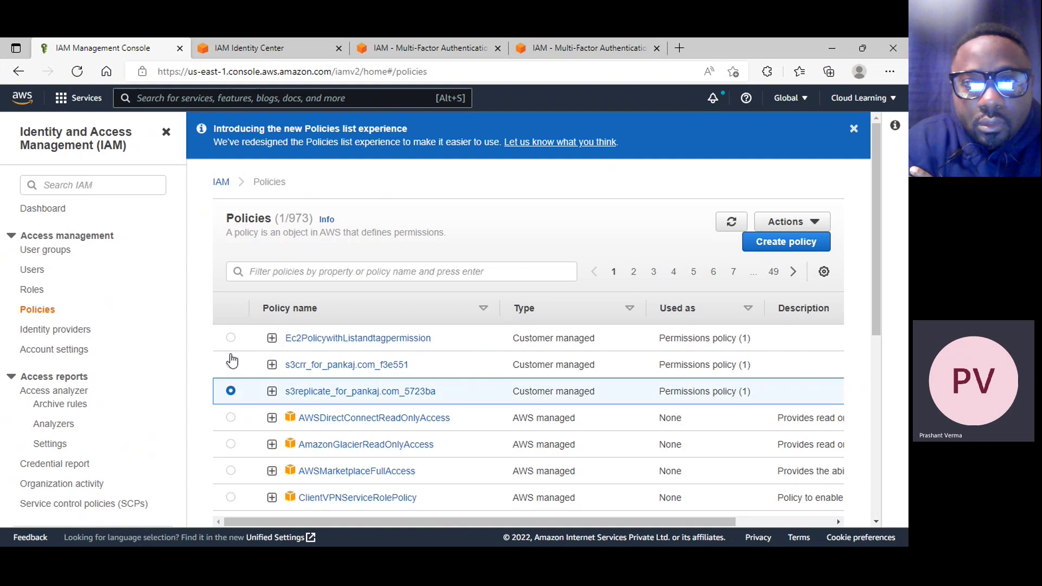
left_click(231, 363)
left_click(230, 339)
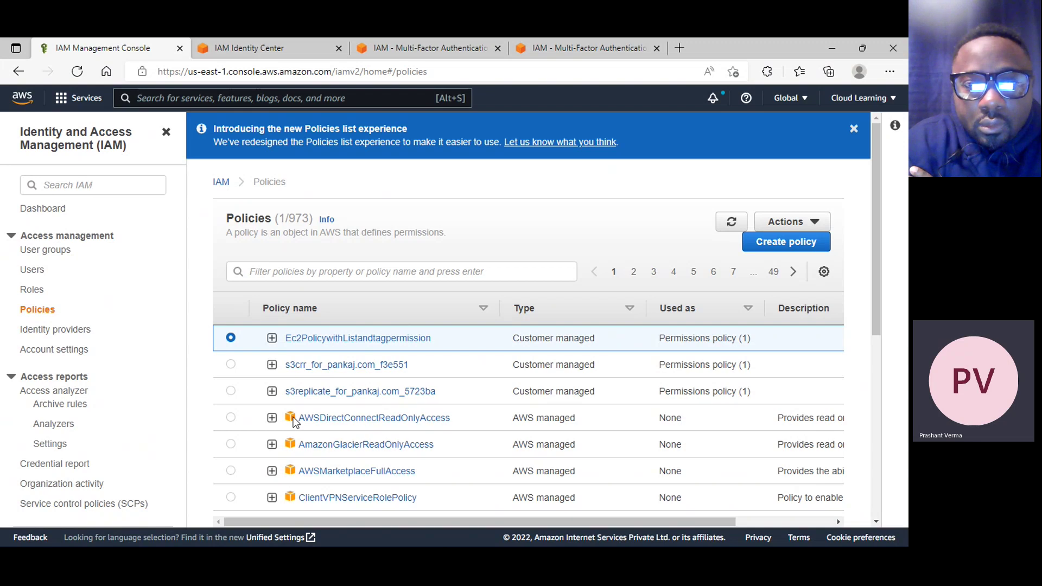
left_click_drag(512, 418, 582, 422)
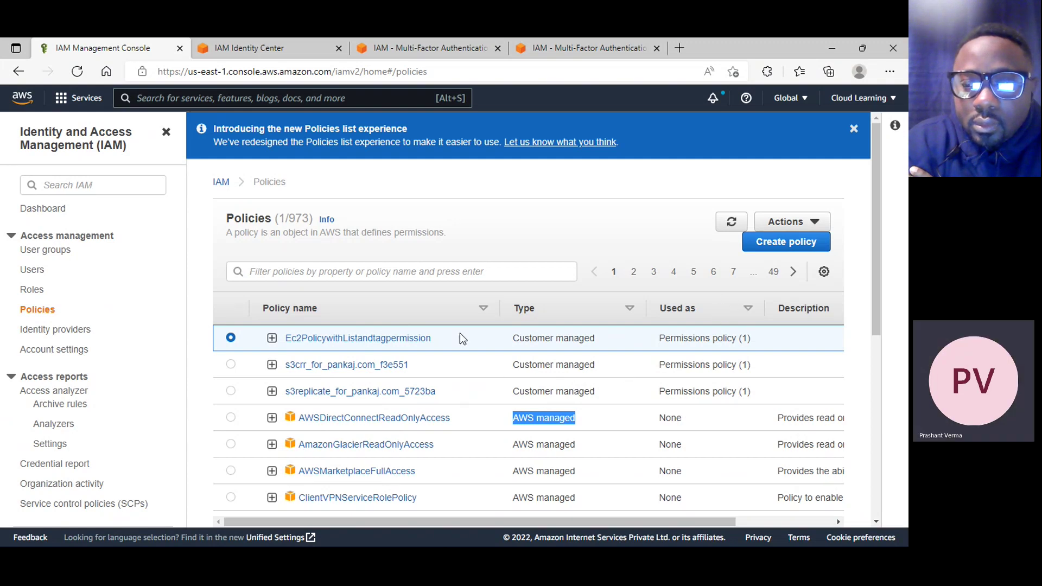
Sort the policies by Type descending so customer managed policies come first
left_click(578, 318)
left_click(578, 318)
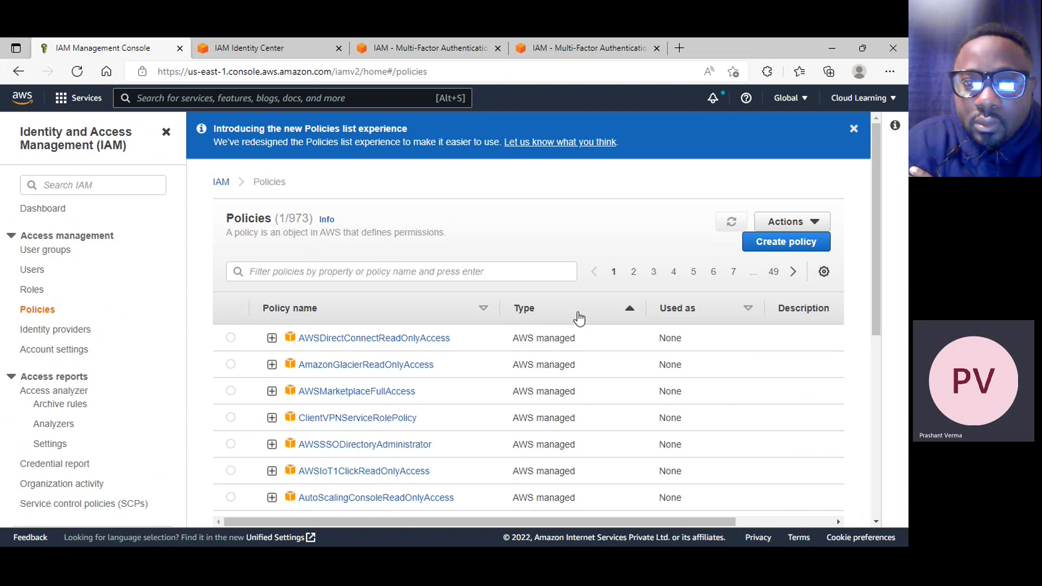
left_click(579, 318)
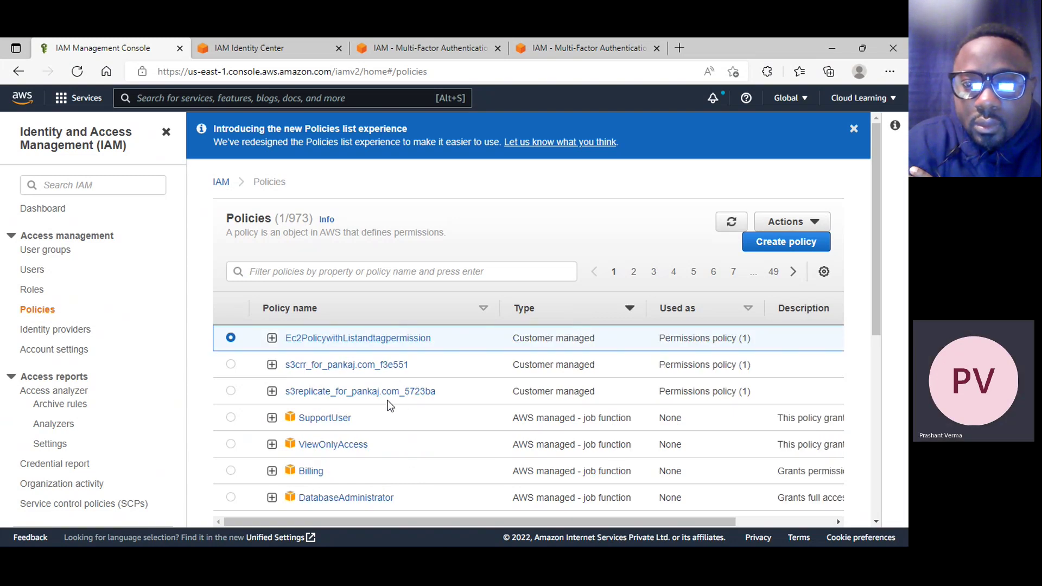
scroll(439, 437, "down", 1)
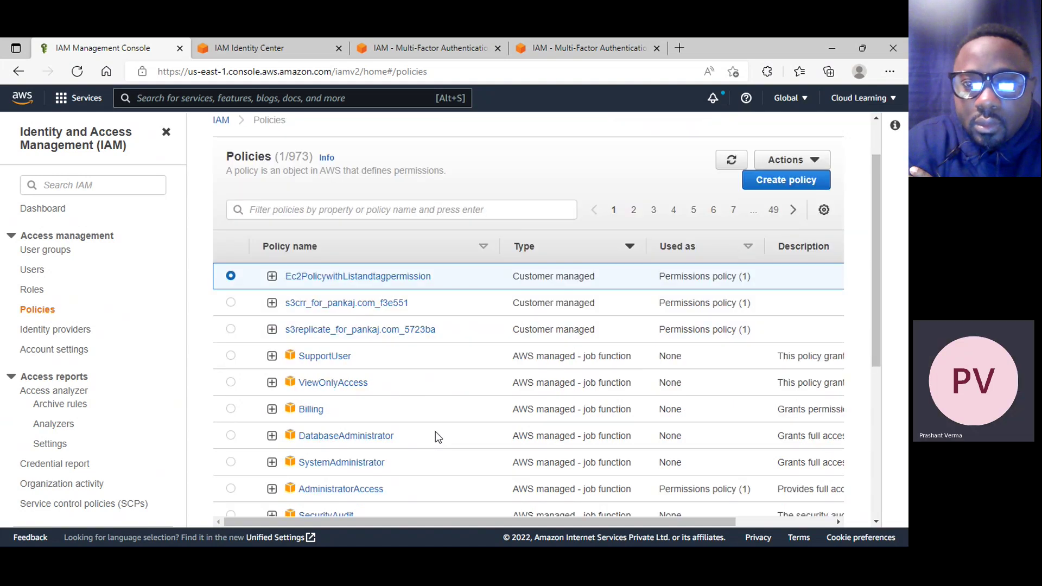
scroll(437, 439, "down", 5)
scroll(495, 501, "up", 4)
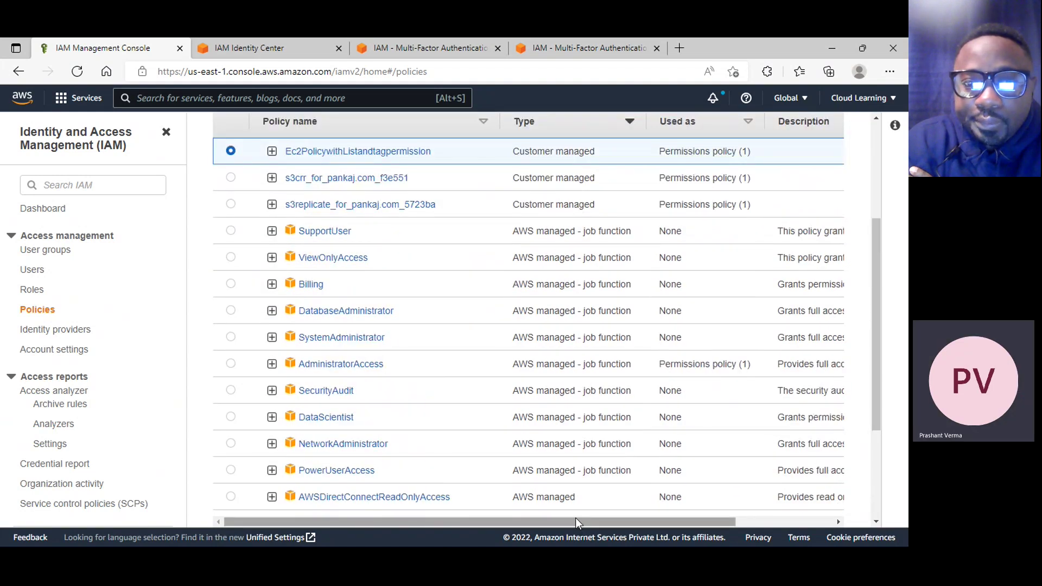
scroll(413, 375, "up", 2)
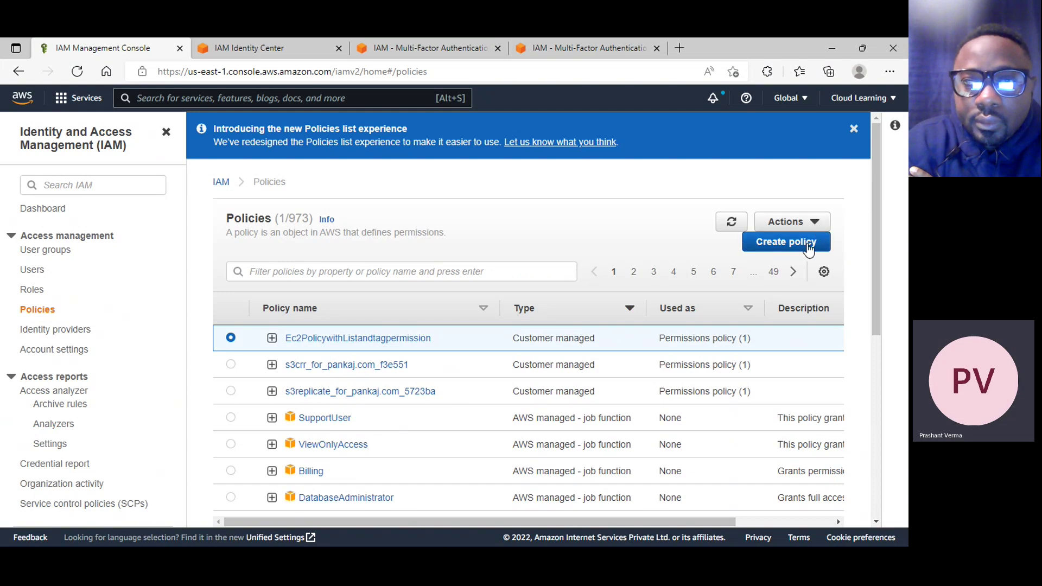
Start a new policy and pick EC2 as its service after searching 'ec2'
left_click(809, 247)
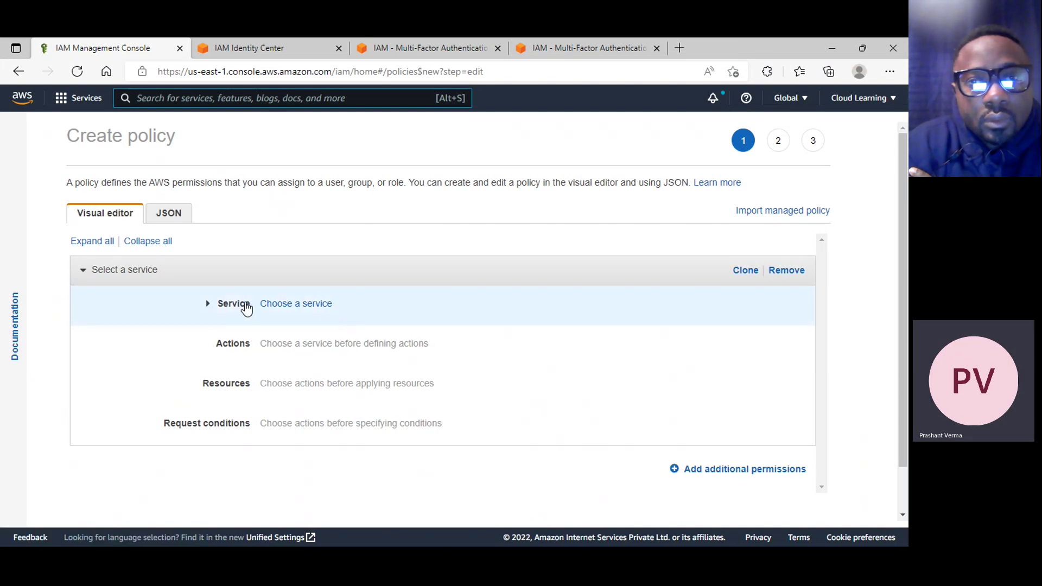
left_click(211, 309)
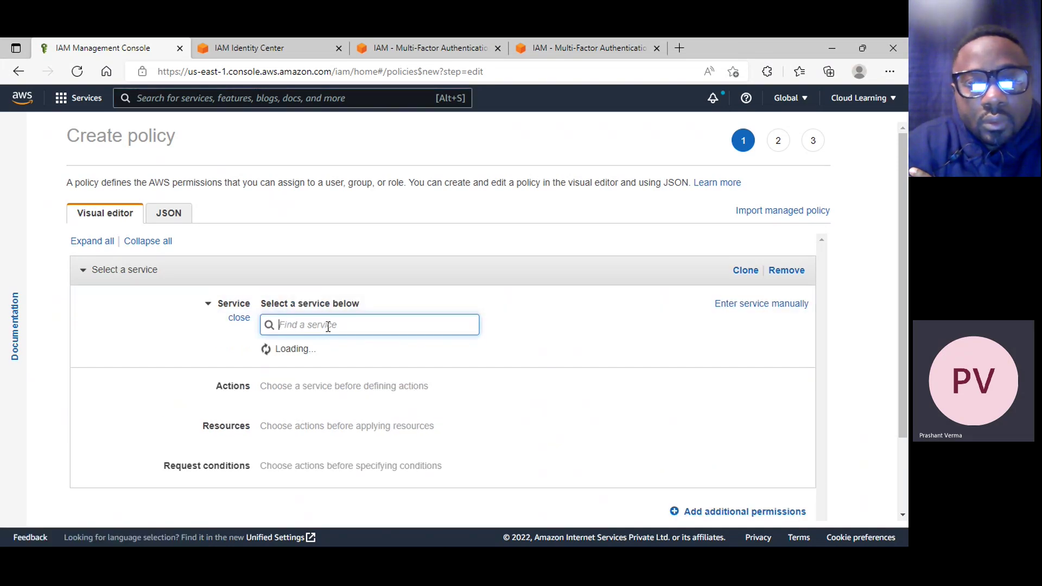
type("s")
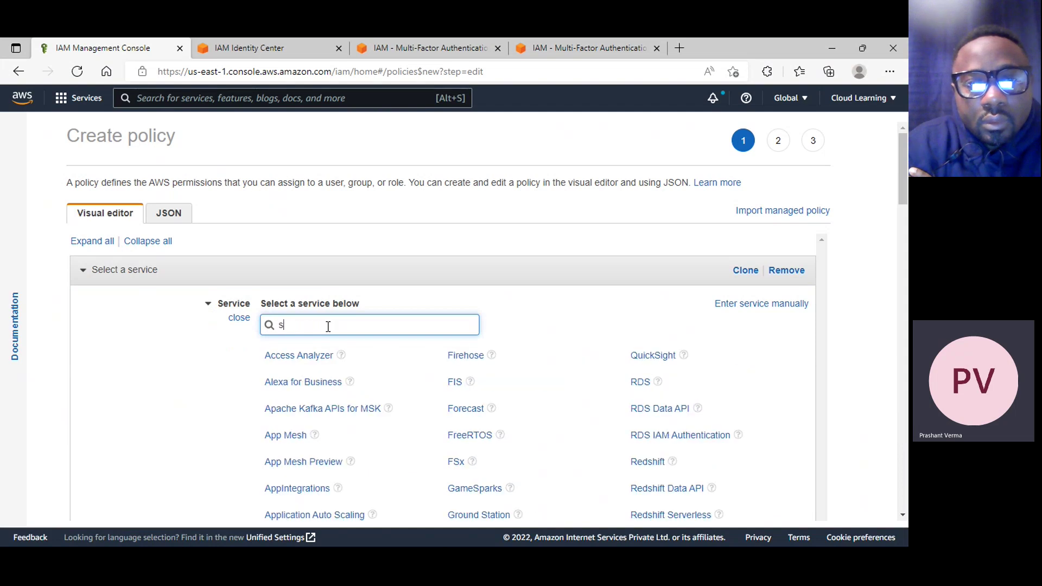
key("BackSpace")
type("ec2")
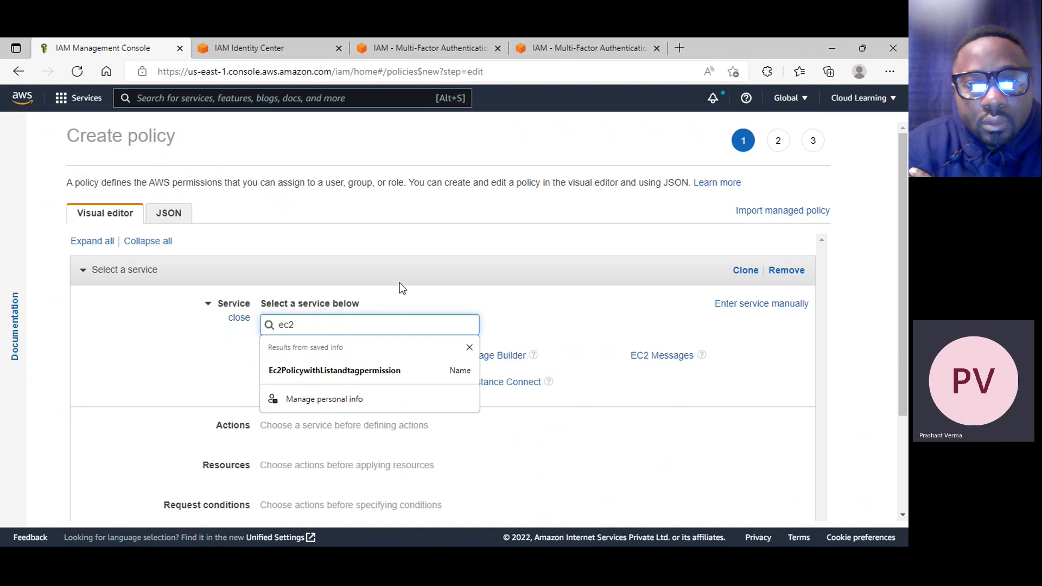
left_click(415, 295)
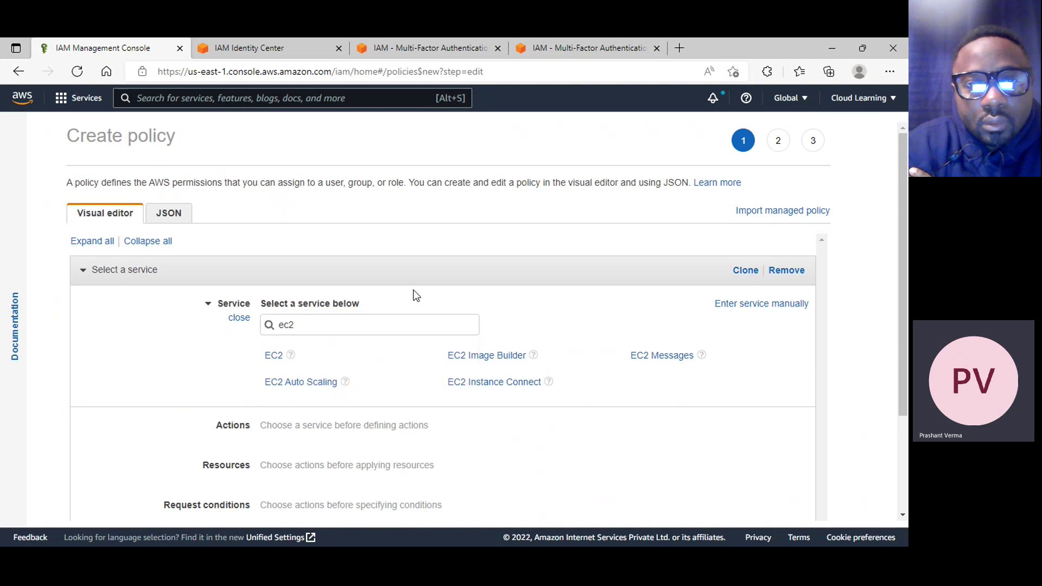
left_click(274, 357)
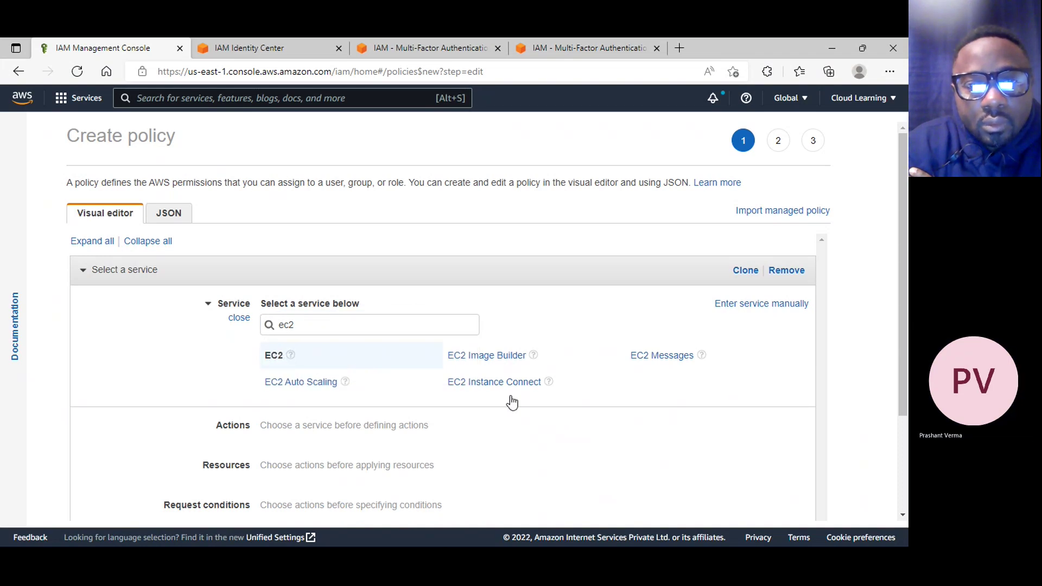
Tick the EC2 List, Write, Permissions management and Read access levels, 540 actions total
scroll(356, 388, "down", 2)
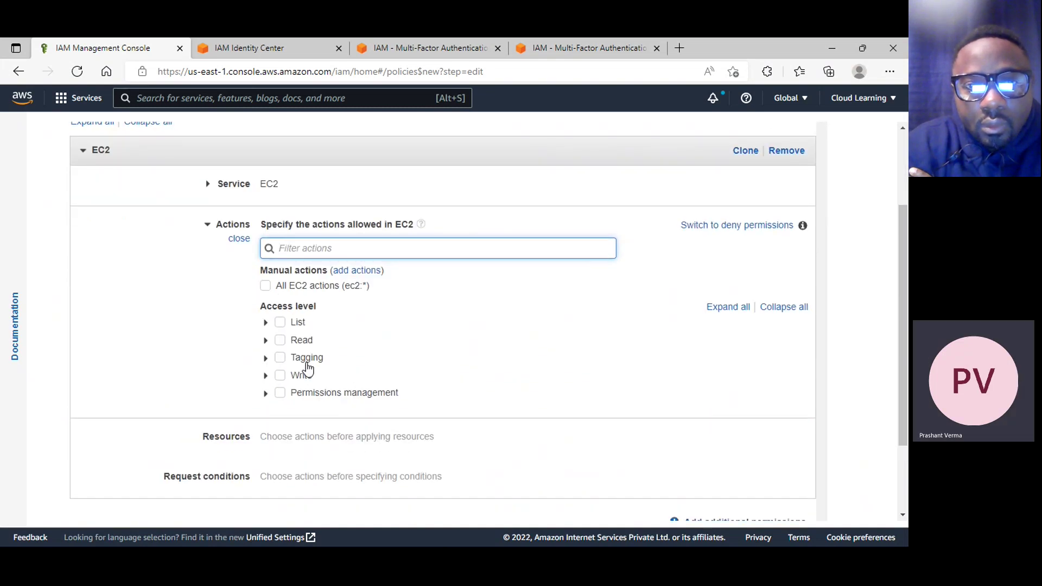
left_click(280, 324)
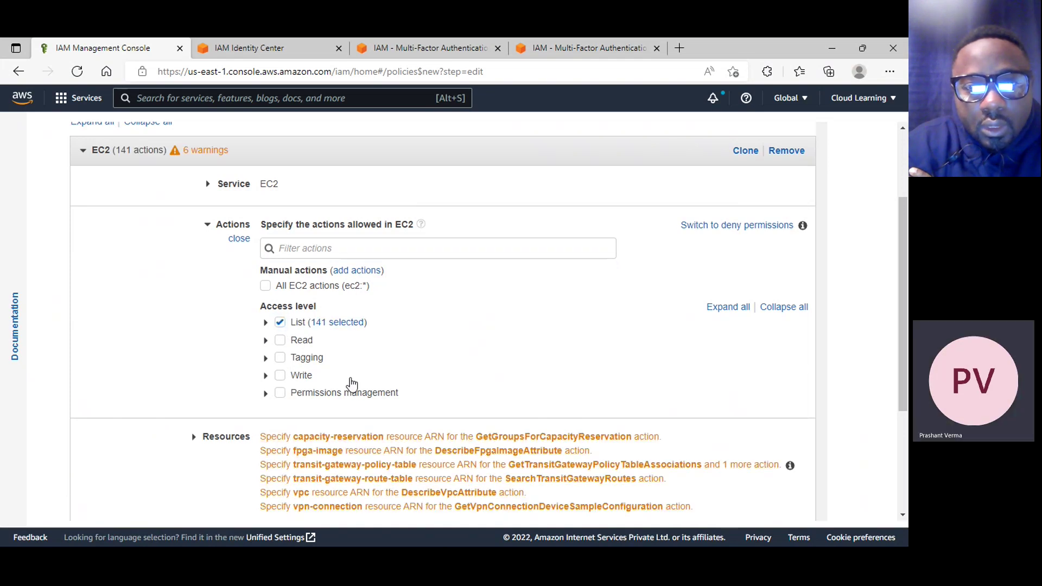
left_click(280, 375)
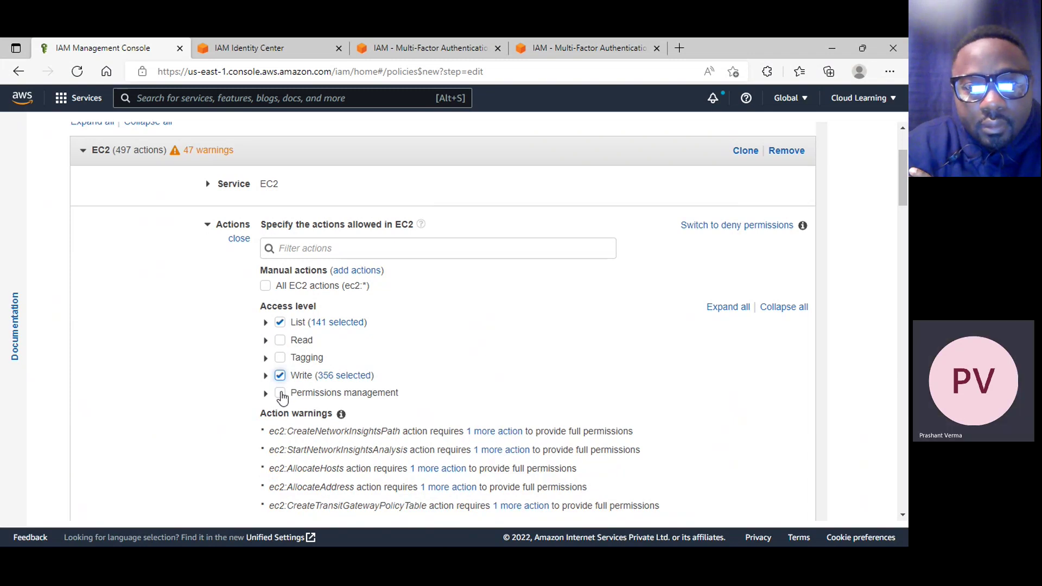
left_click(280, 393)
left_click(281, 341)
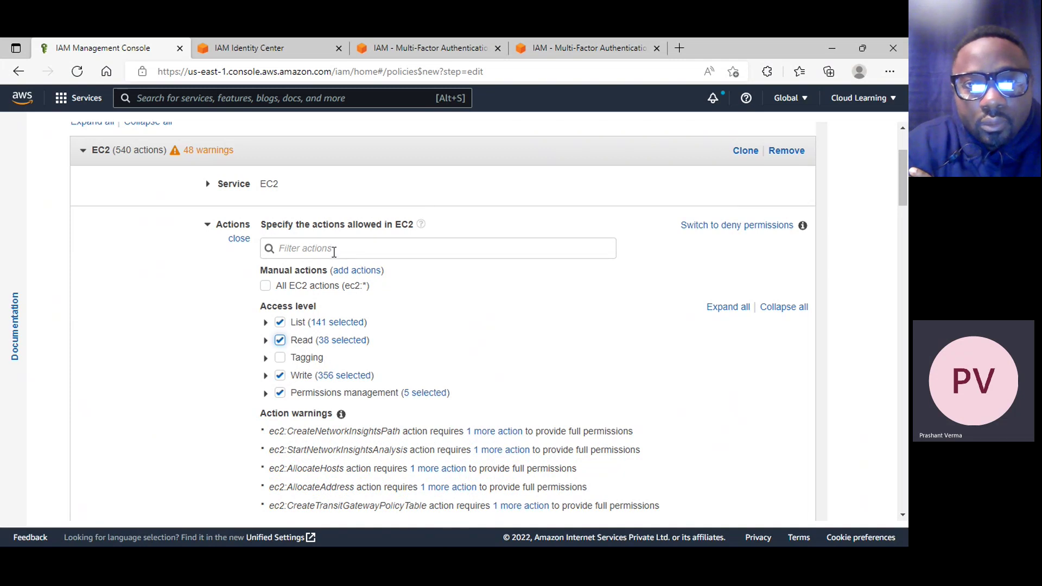
scroll(333, 251, "down", 10)
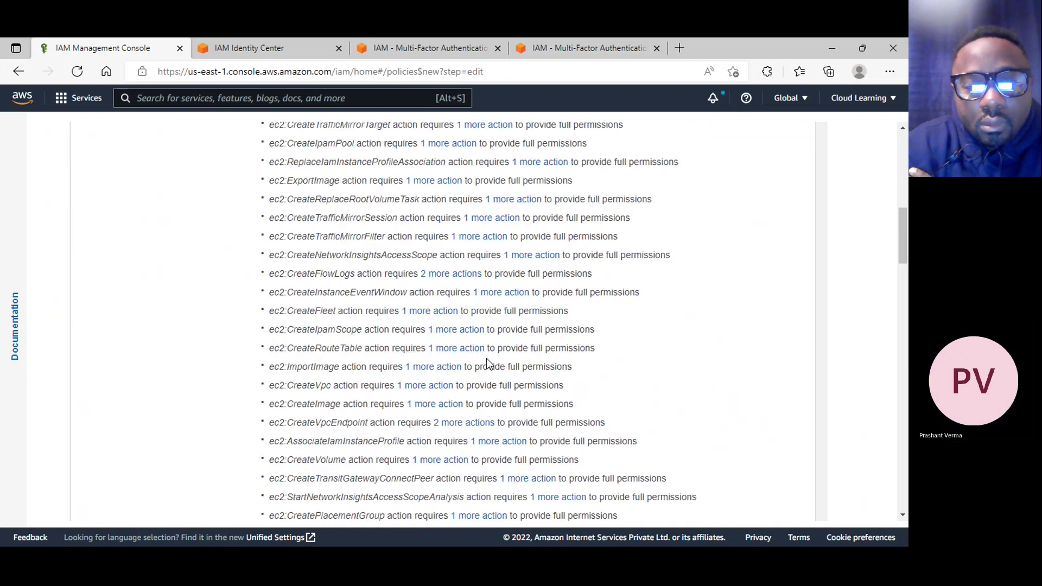
scroll(483, 382, "down", 10)
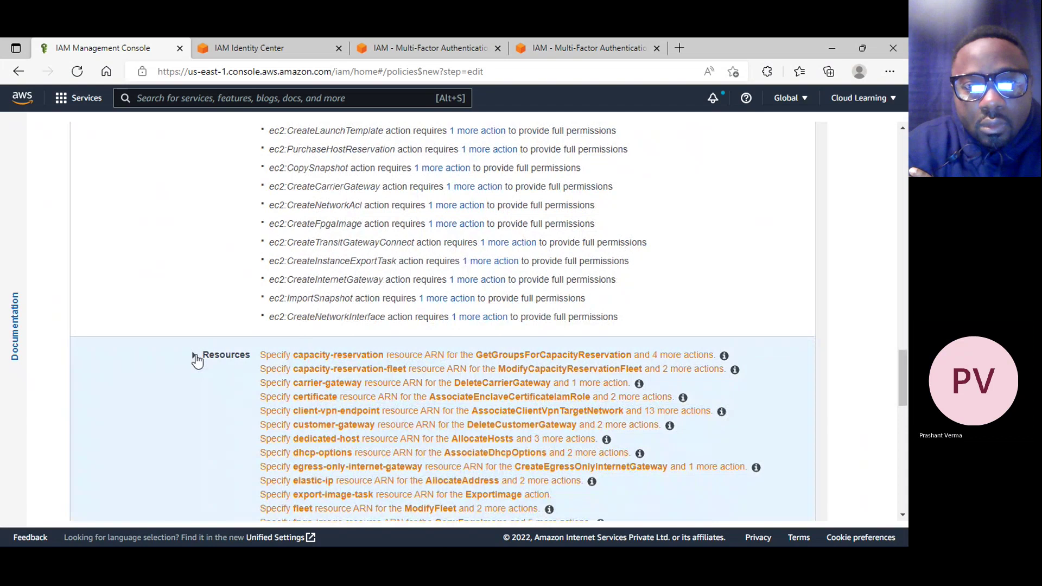
left_click(195, 357)
scroll(445, 379, "down", 15)
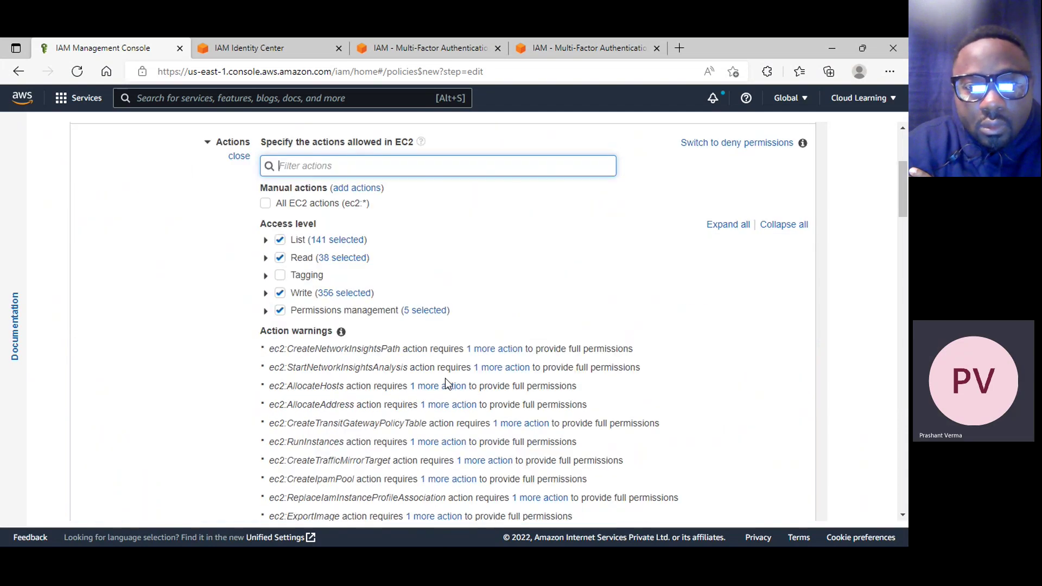
scroll(451, 385, "down", 10)
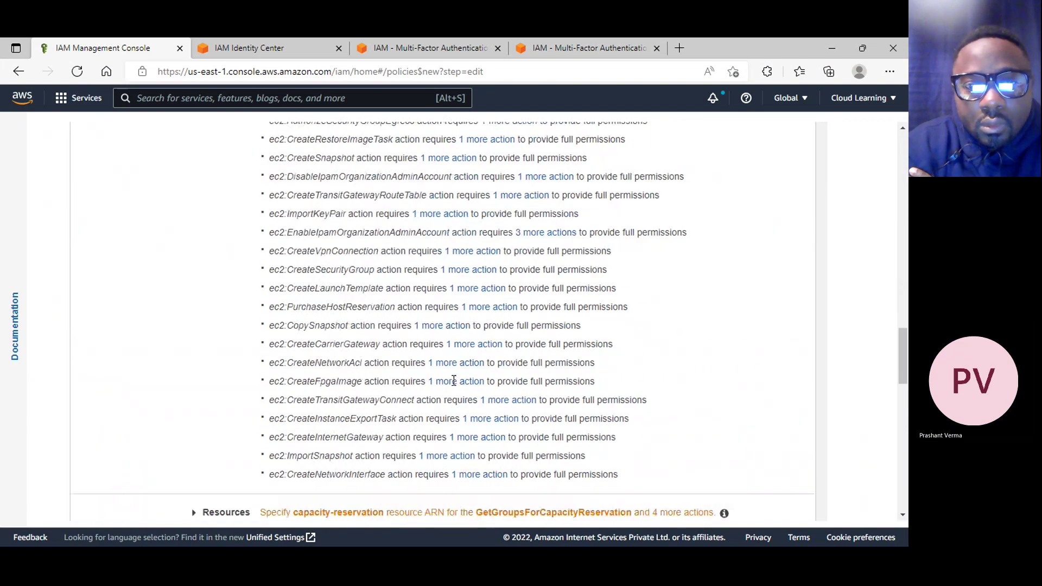
scroll(454, 381, "down", 9)
scroll(646, 200, "up", 3)
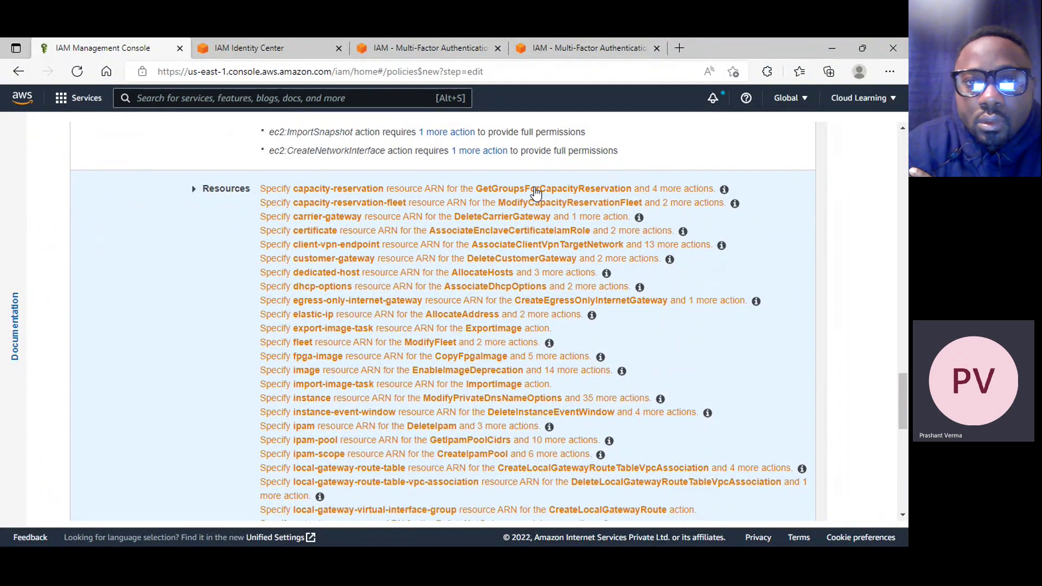
left_click(536, 193)
scroll(594, 283, "up", 10)
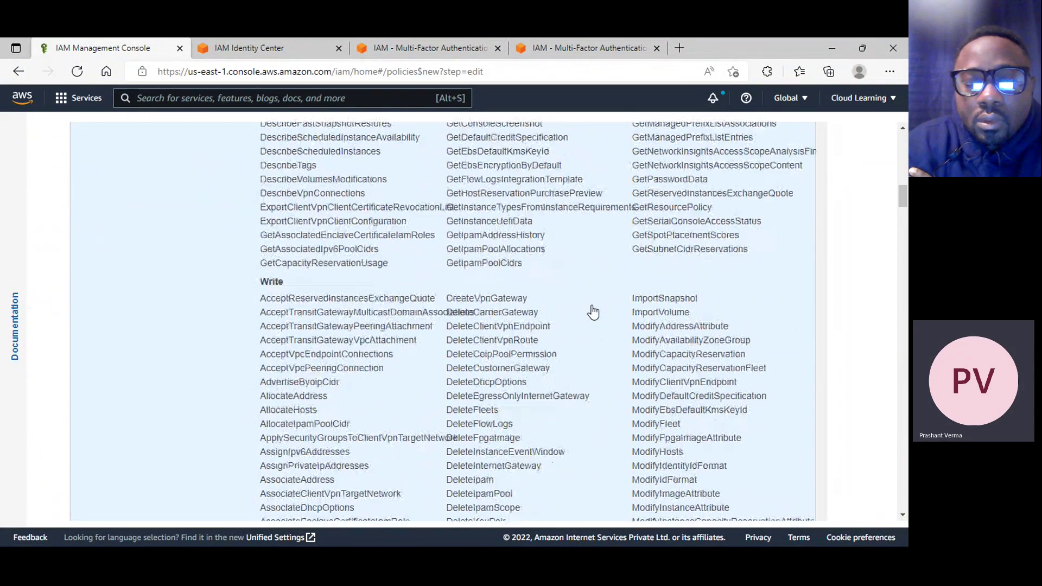
scroll(593, 311, "up", 7)
scroll(586, 318, "down", 15)
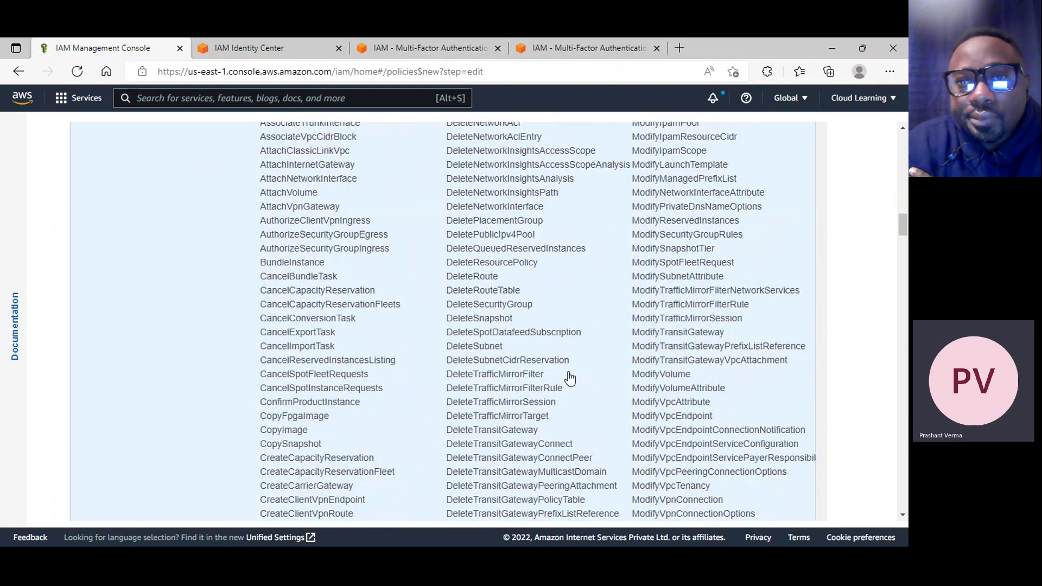
scroll(570, 379, "down", 20)
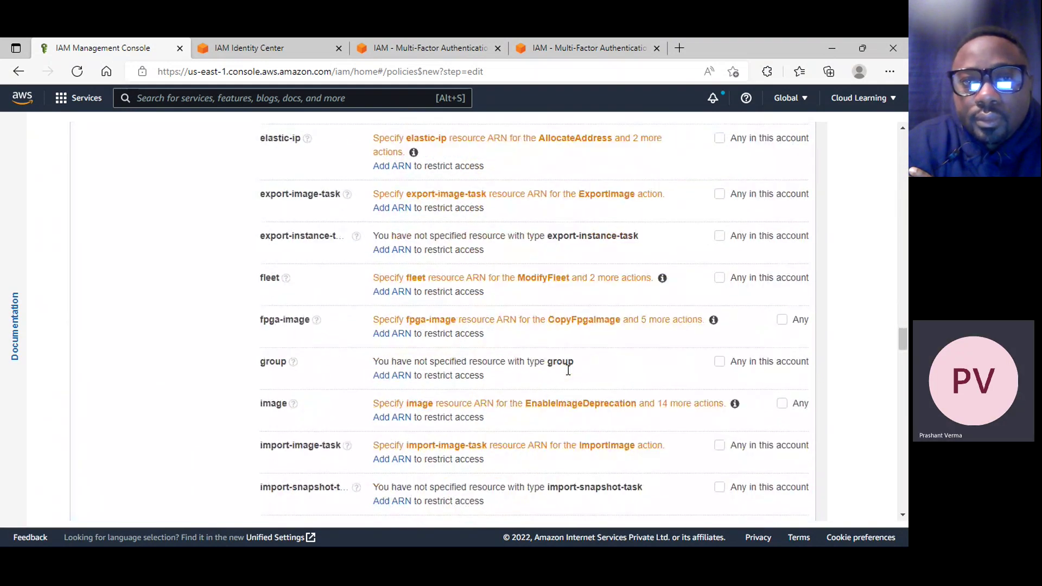
scroll(569, 375, "down", 8)
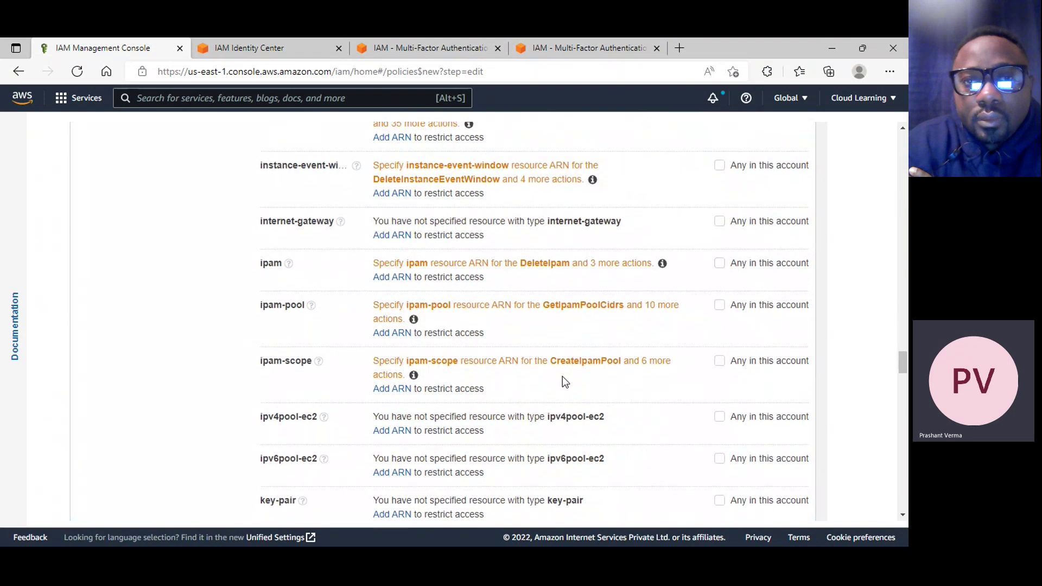
scroll(672, 326, "up", 15)
scroll(719, 266, "up", 7)
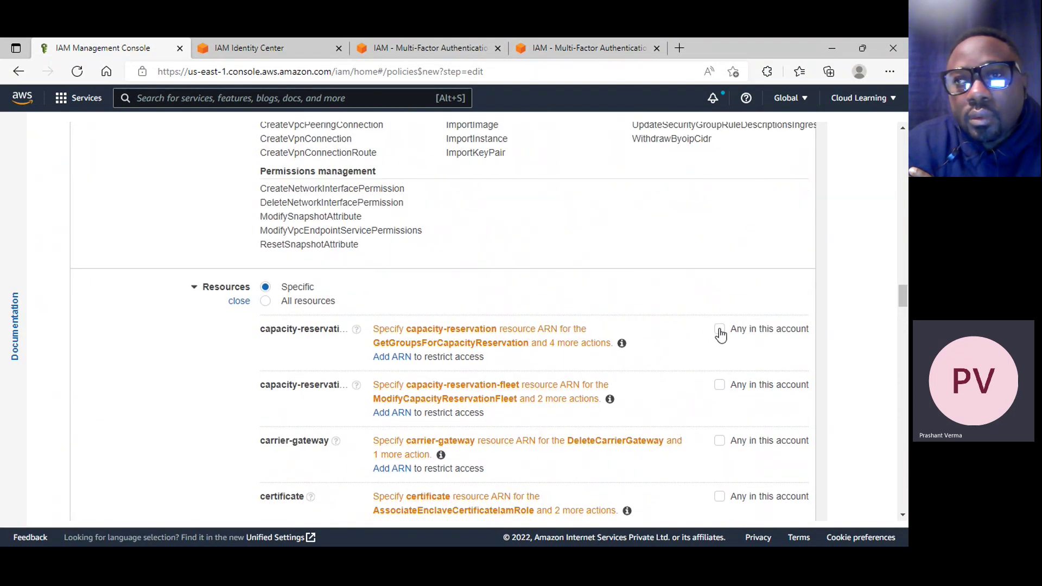
left_click(299, 303)
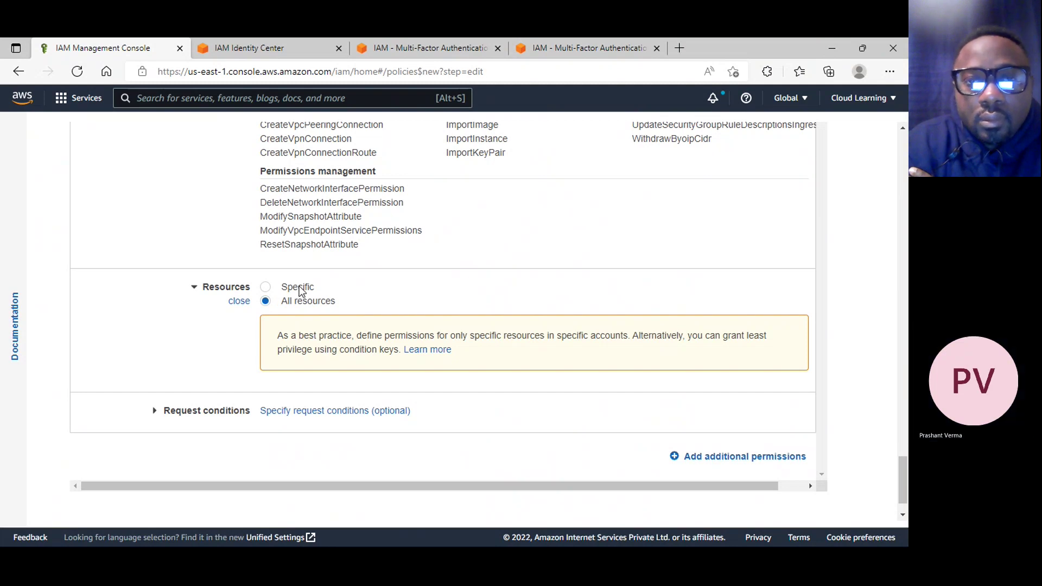
left_click(274, 287)
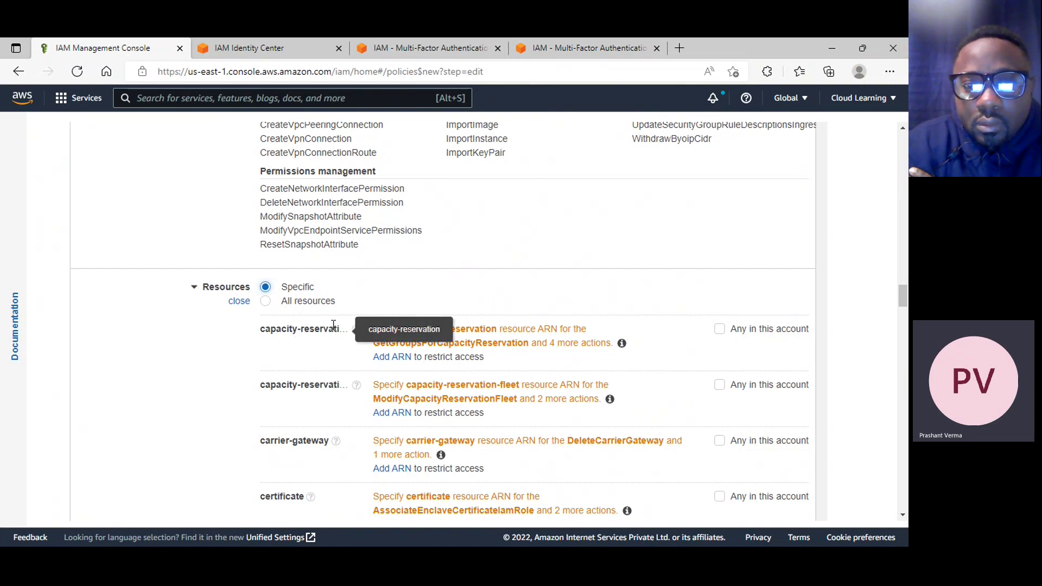
scroll(314, 462, "down", 1)
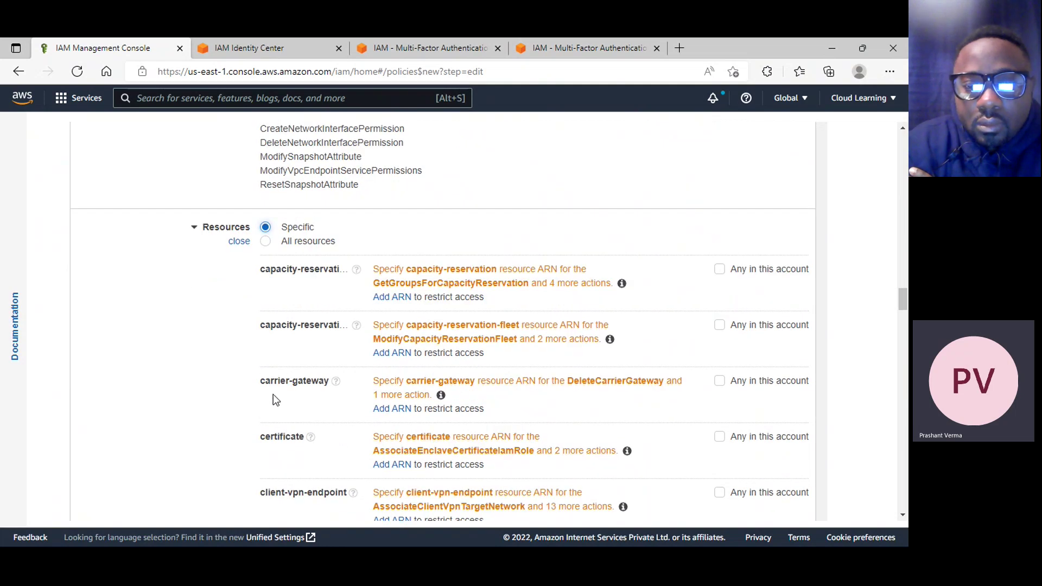
scroll(276, 393, "down", 3)
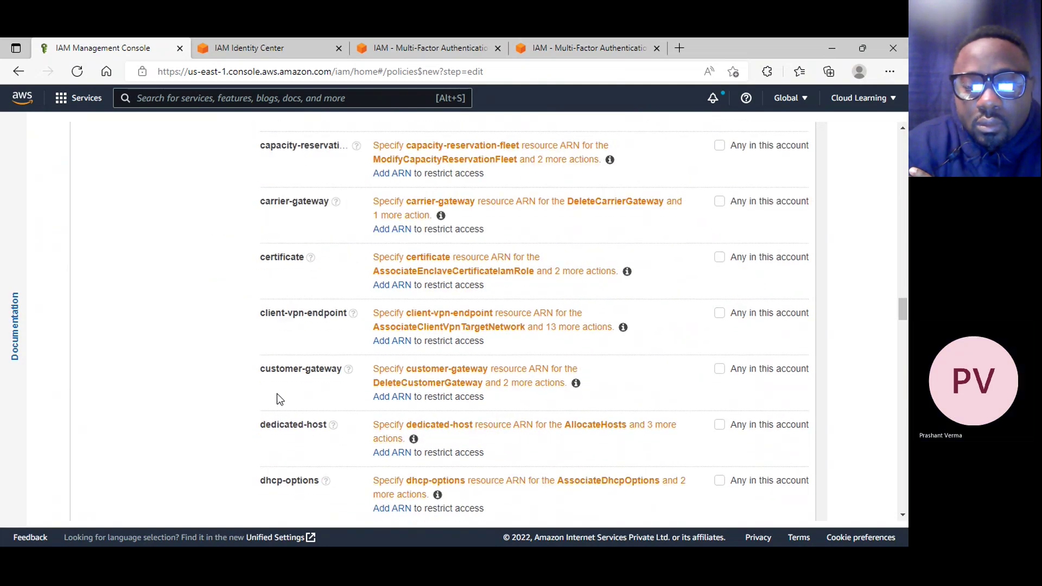
scroll(304, 380, "down", 2)
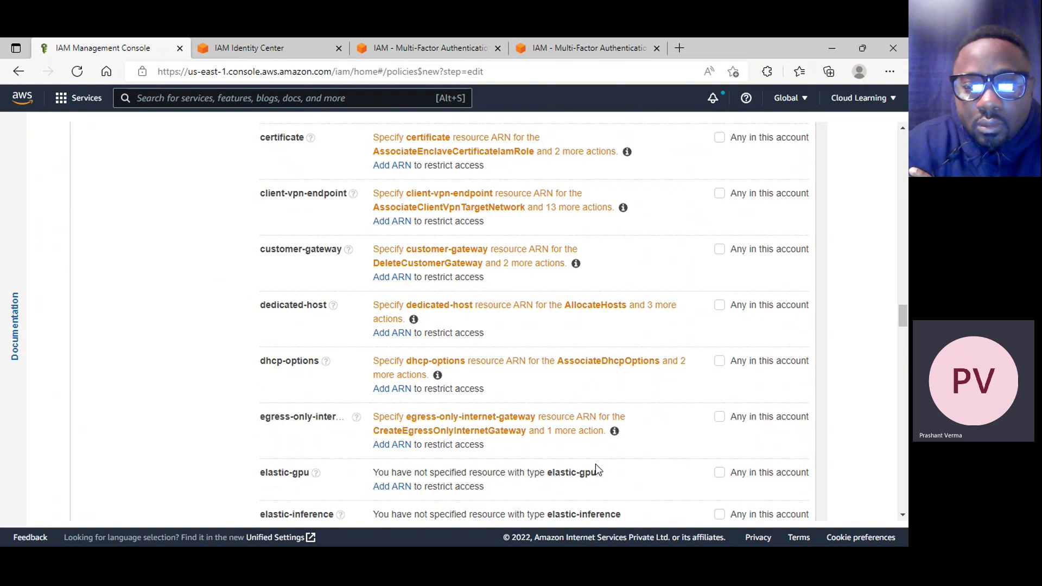
scroll(569, 445, "up", 10)
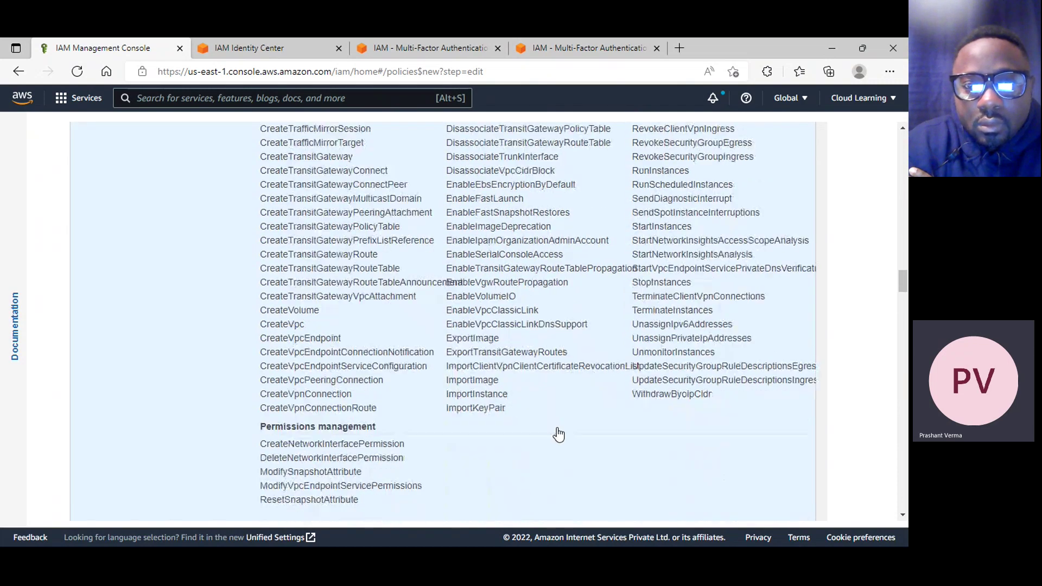
scroll(559, 434, "down", 1)
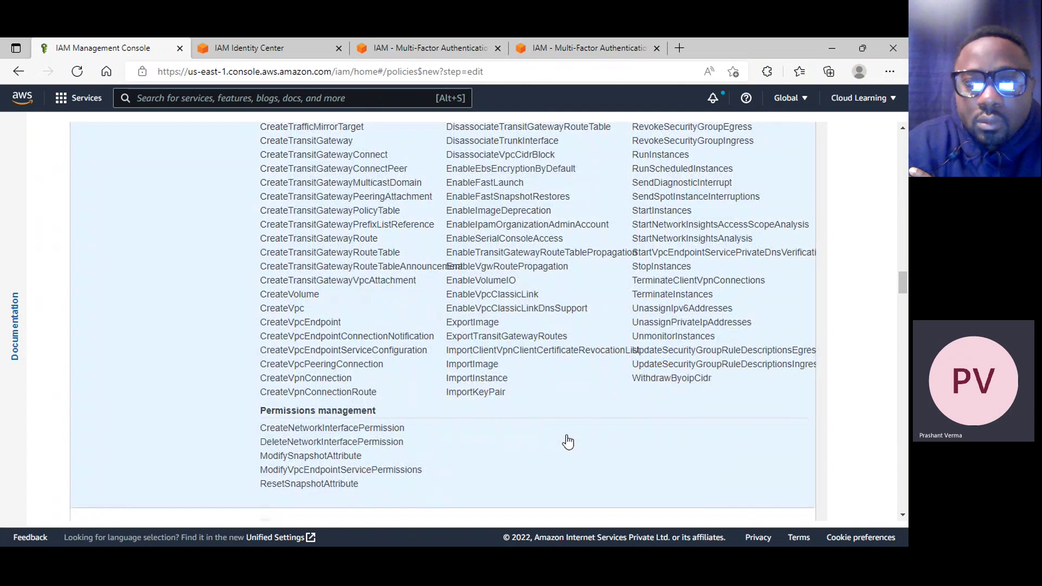
scroll(567, 441, "up", 15)
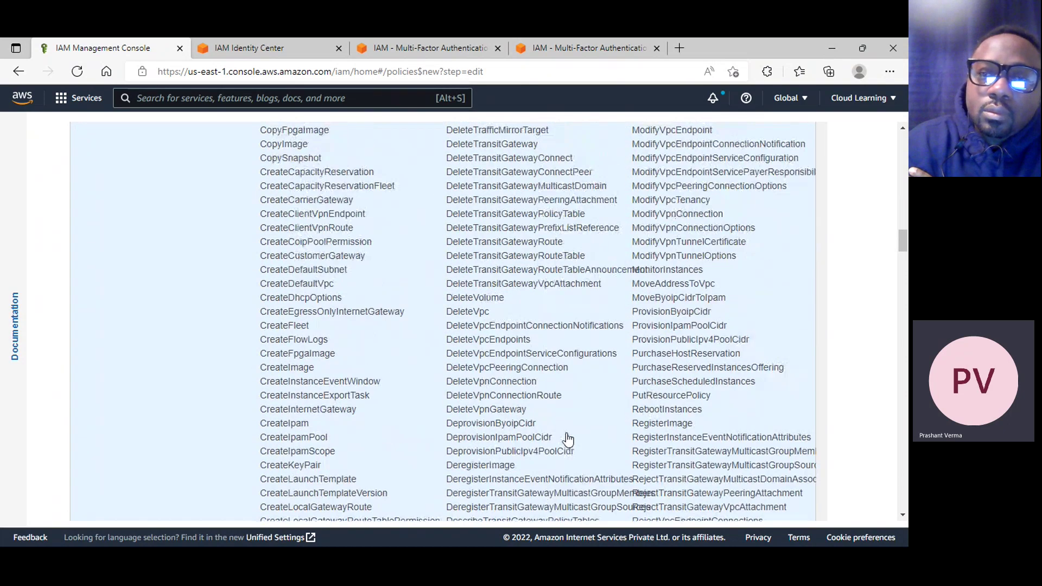
scroll(568, 438, "up", 15)
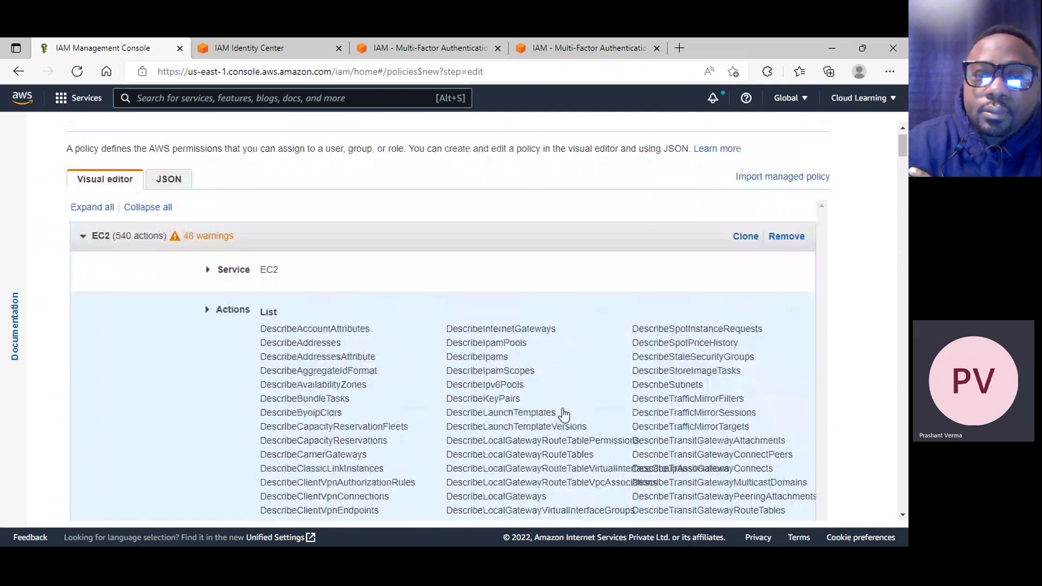
scroll(564, 414, "up", 1)
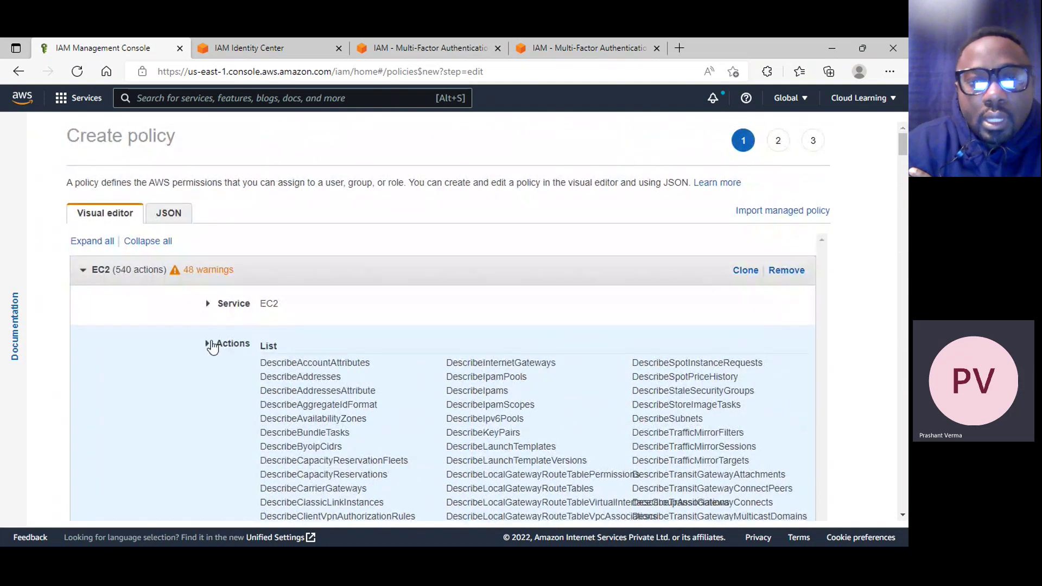
left_click(208, 344)
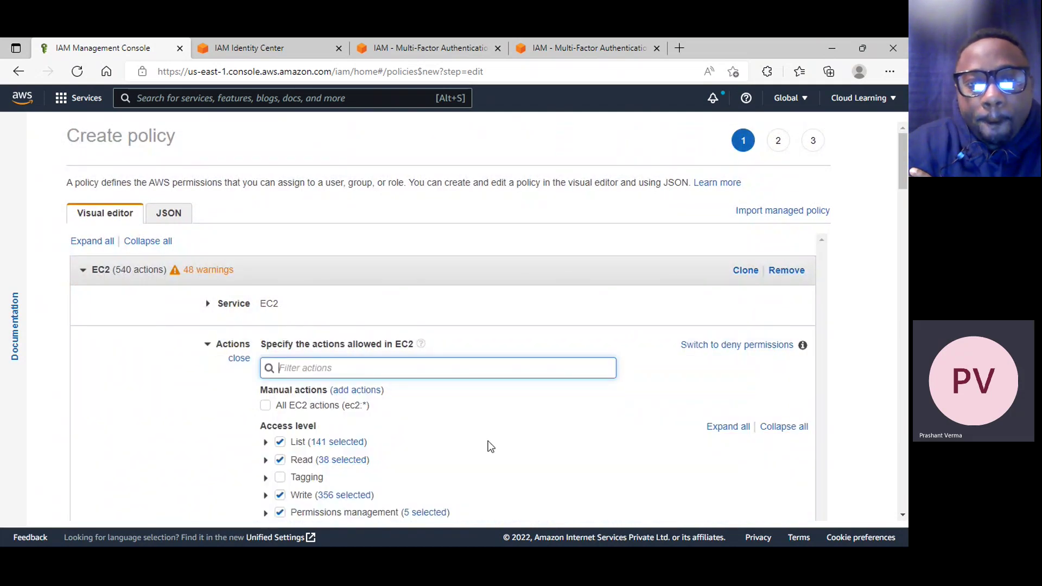
scroll(438, 405, "down", 5)
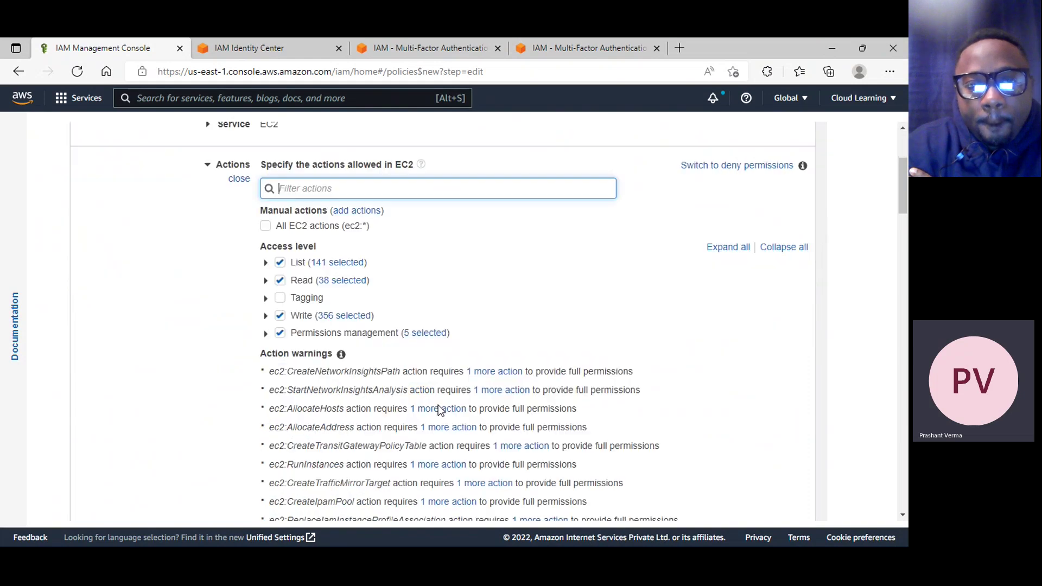
scroll(418, 401, "down", 15)
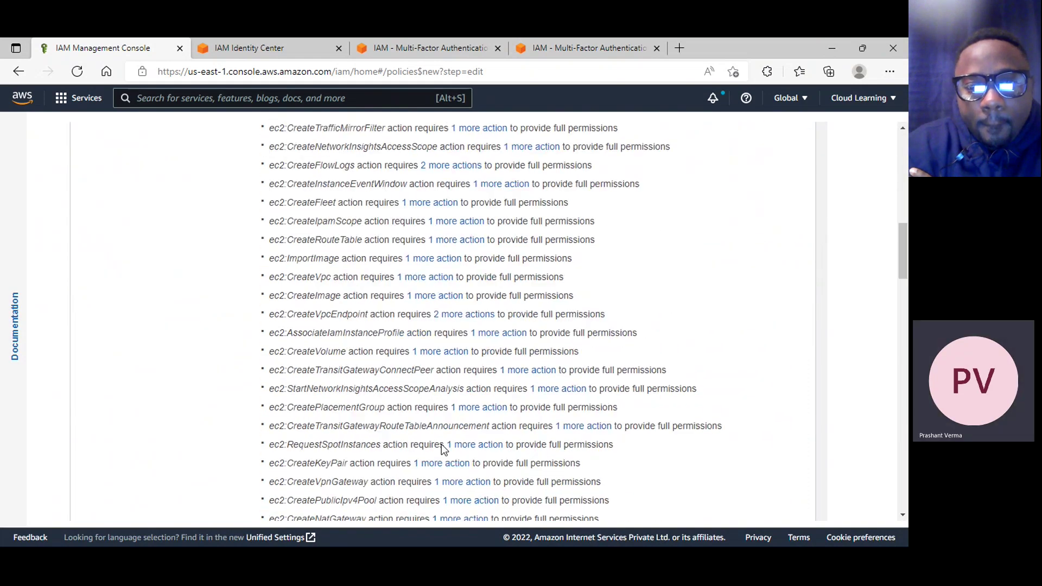
scroll(450, 464, "up", 5)
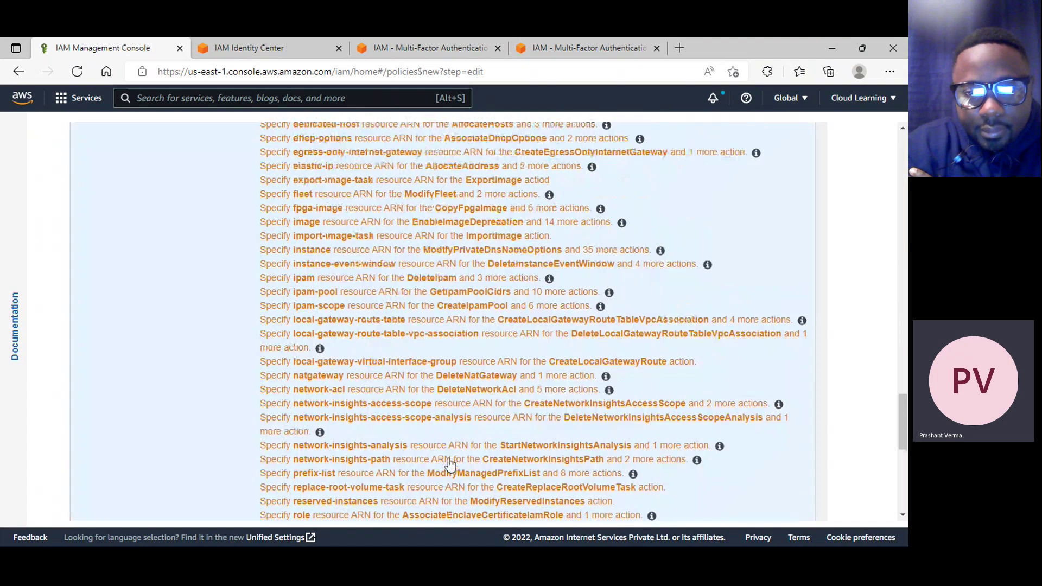
scroll(243, 320, "down", 12)
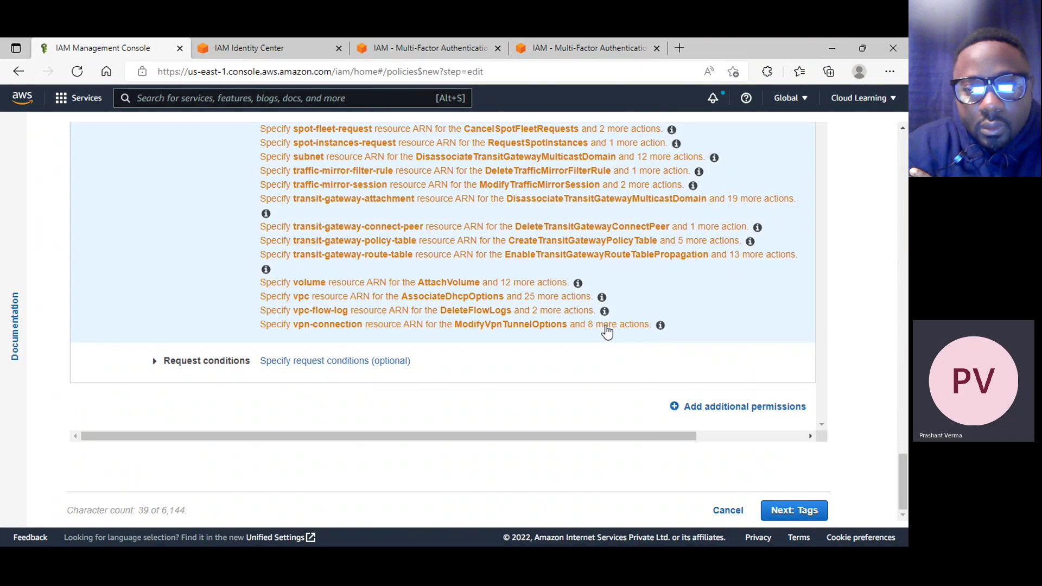
left_click(607, 331)
scroll(434, 380, "down", 20)
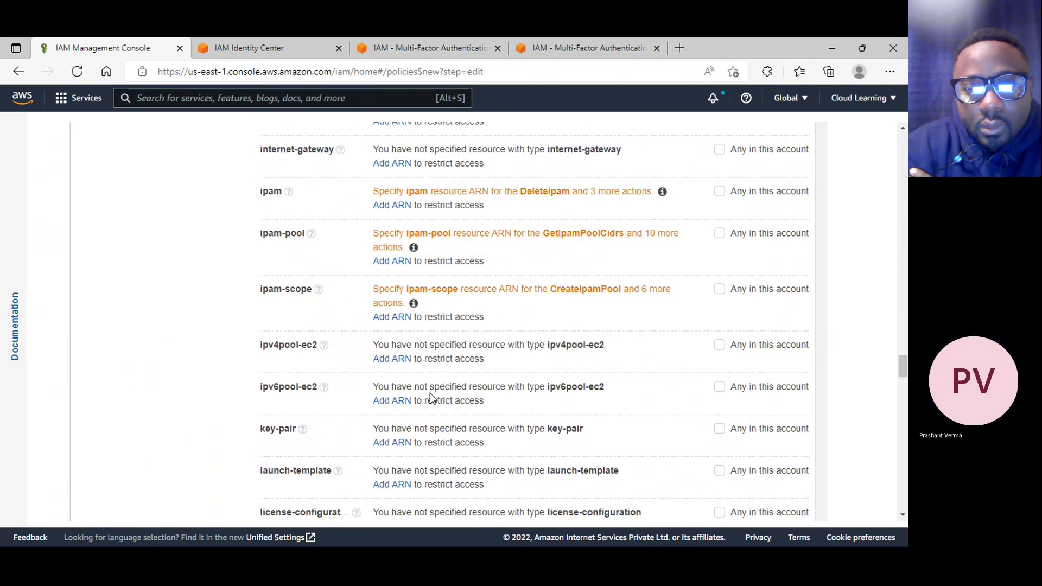
scroll(431, 402, "down", 20)
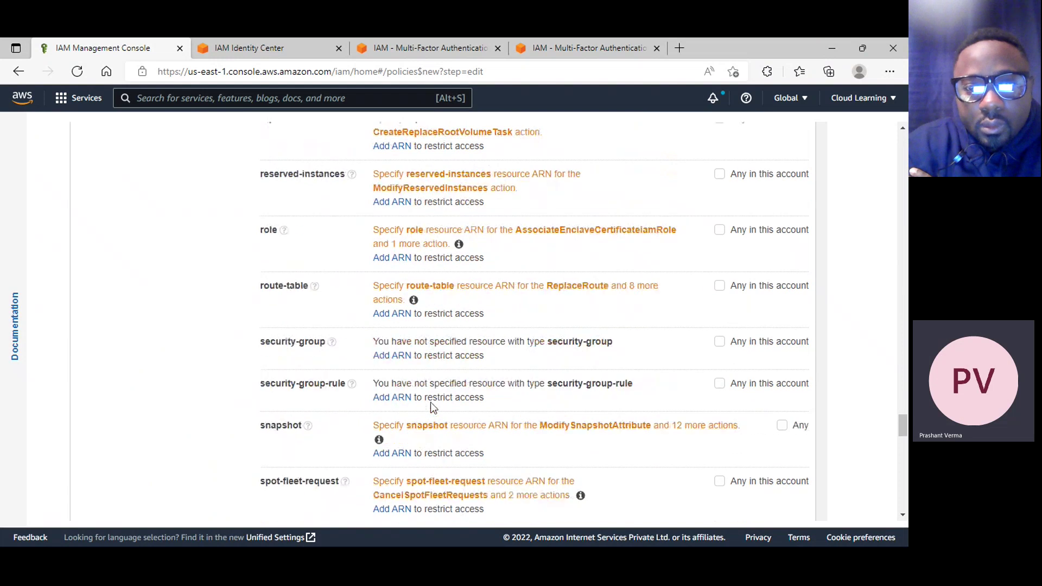
scroll(437, 407, "down", 15)
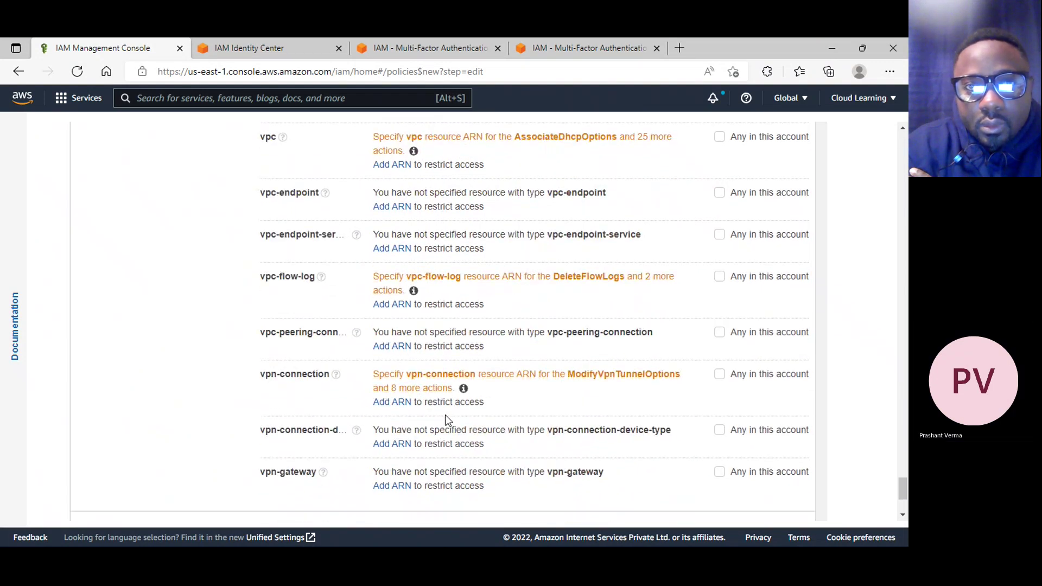
scroll(515, 320, "up", 20)
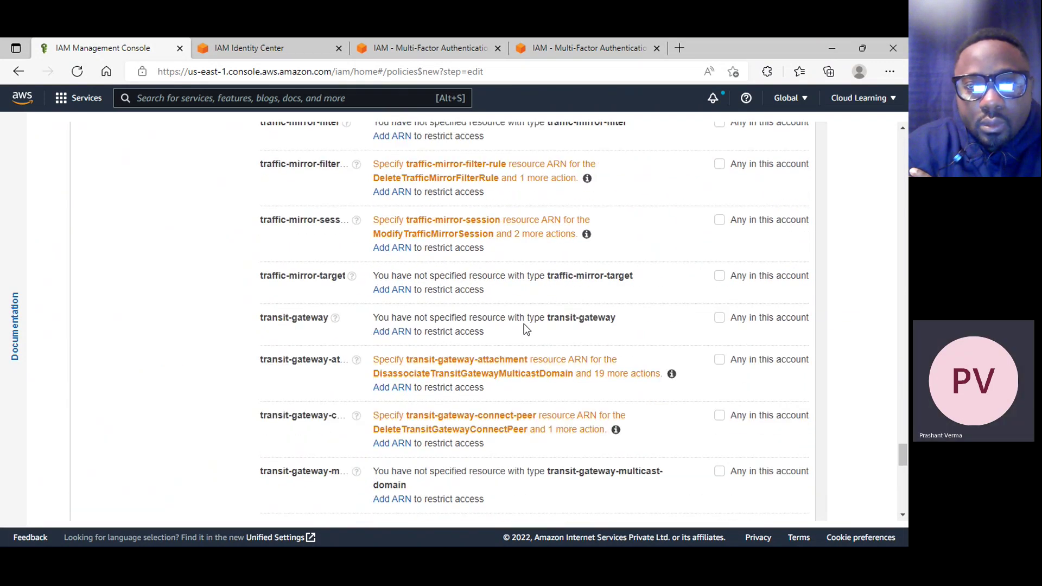
scroll(516, 310, "up", 20)
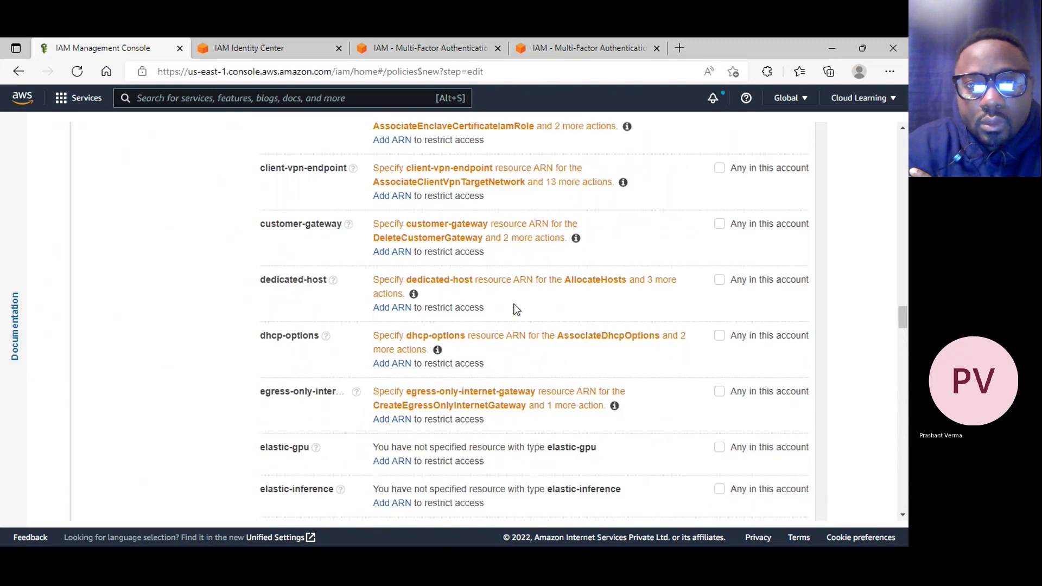
scroll(514, 304, "up", 5)
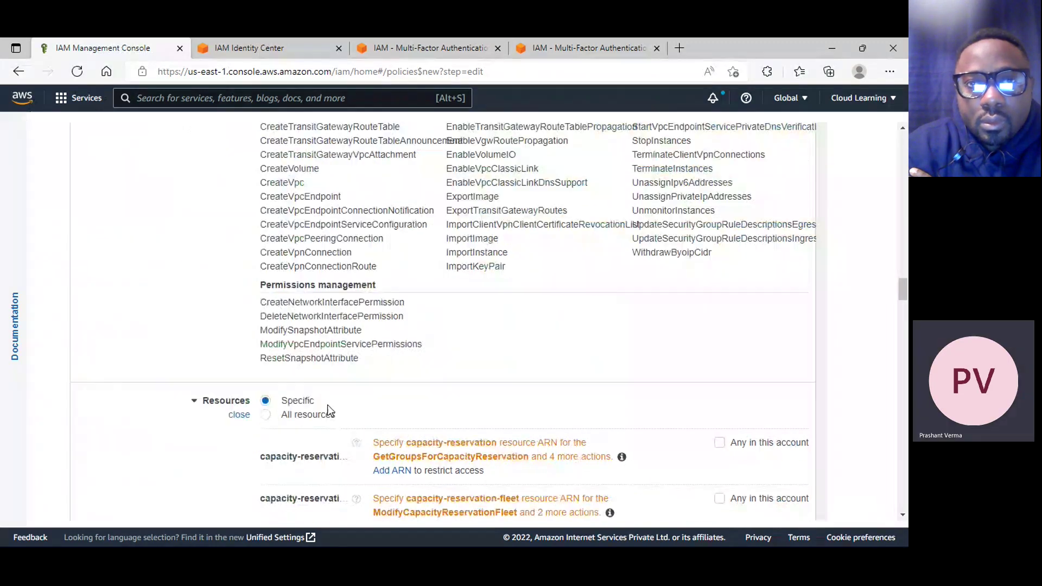
Apply the EC2 permissions to all resources and expand the Request conditions options
left_click(313, 416)
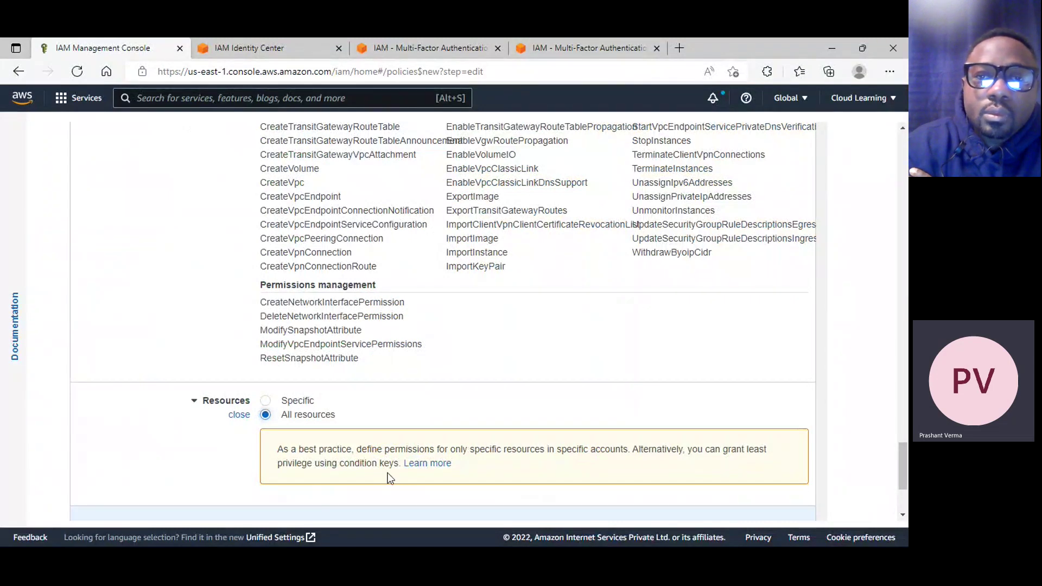
scroll(464, 423, "down", 3)
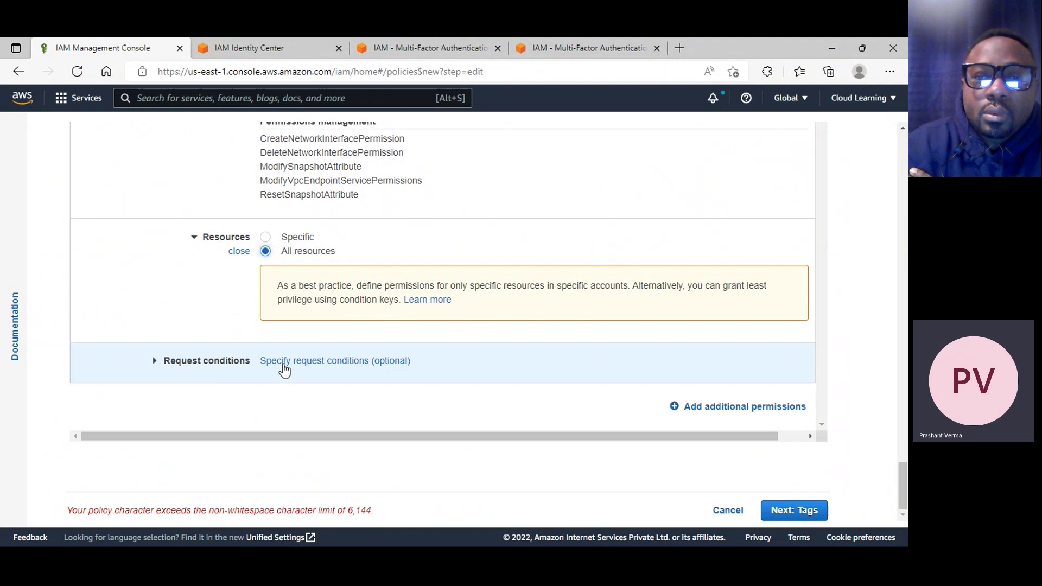
left_click(149, 363)
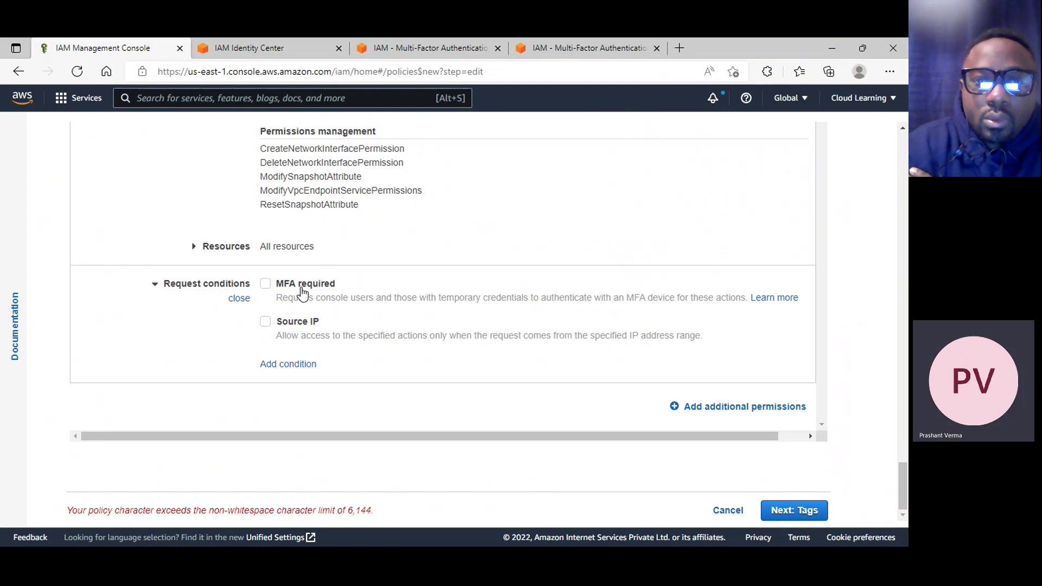
Try the Source IP request condition, then leave it switched off
left_click(306, 326)
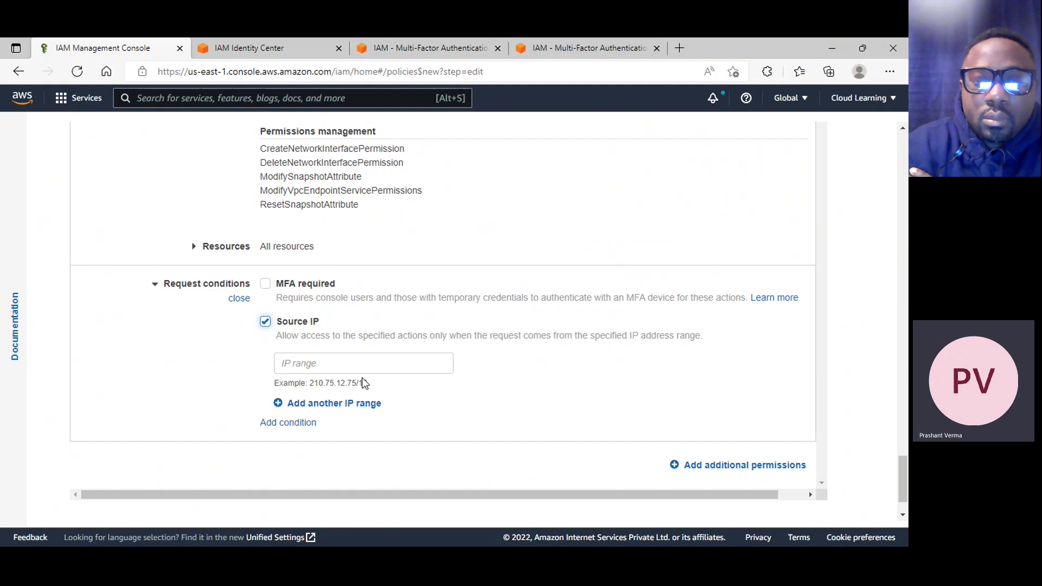
left_click(295, 329)
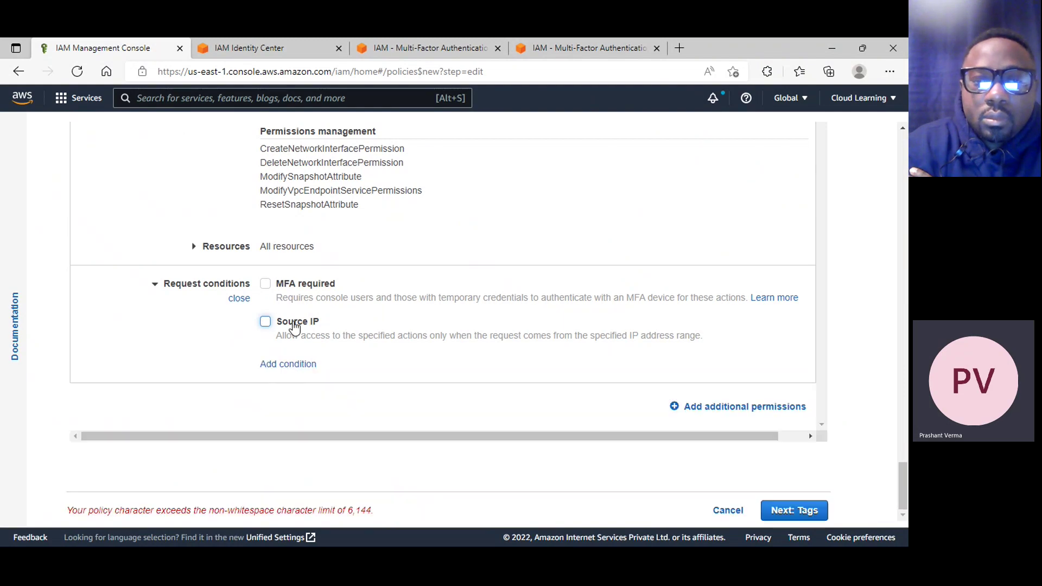
left_click(302, 328)
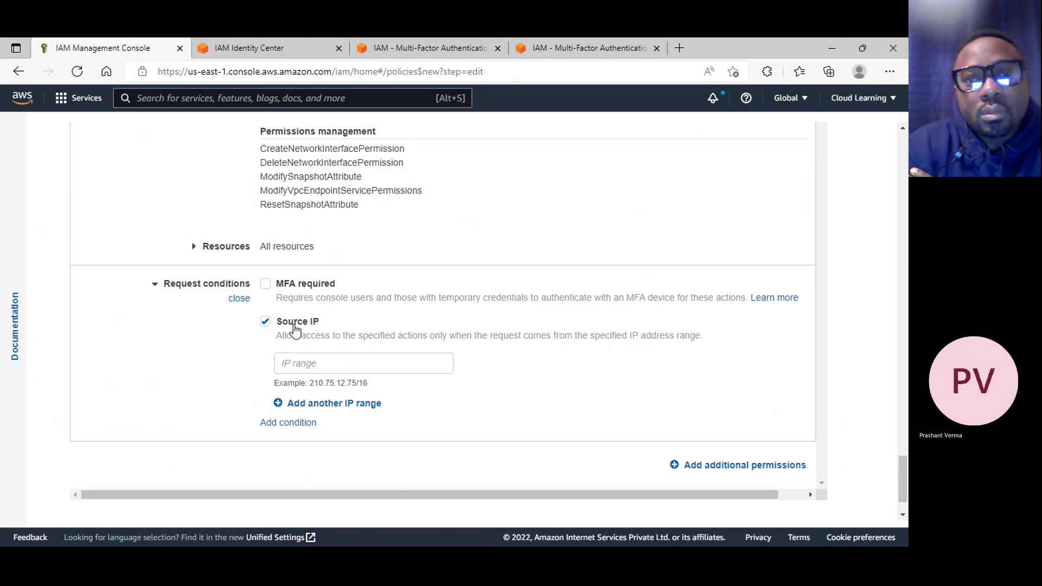
left_click(295, 325)
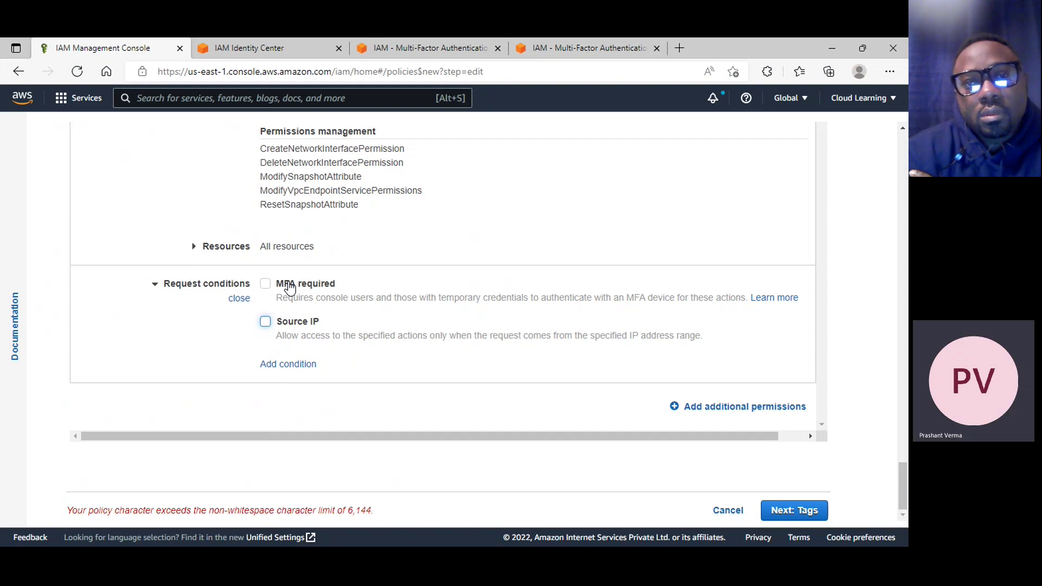
Switch the permission's service from EC2 to ELB and allow all ELB actions
scroll(288, 271, "up", 10)
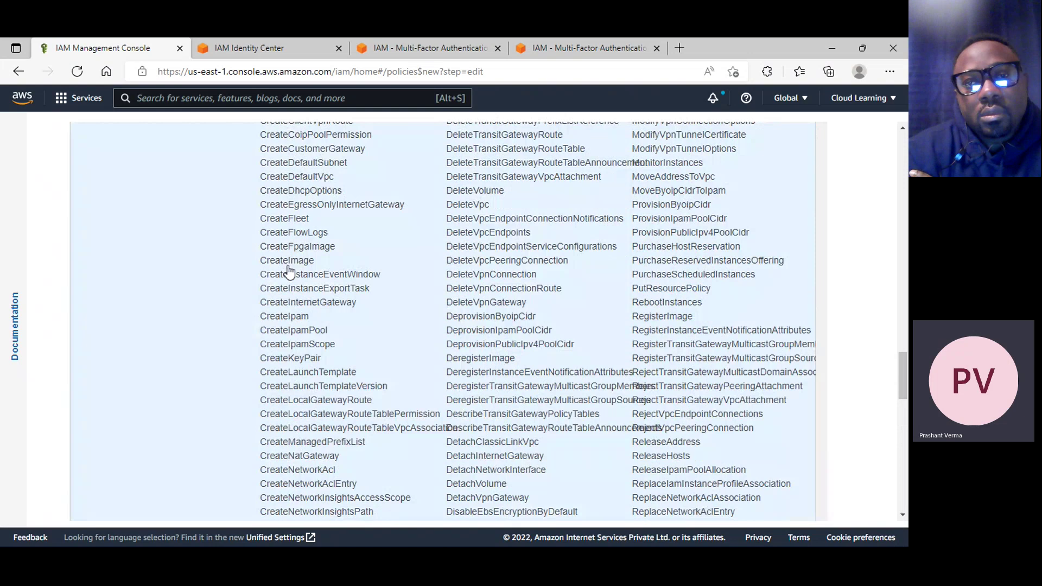
scroll(288, 271, "up", 15)
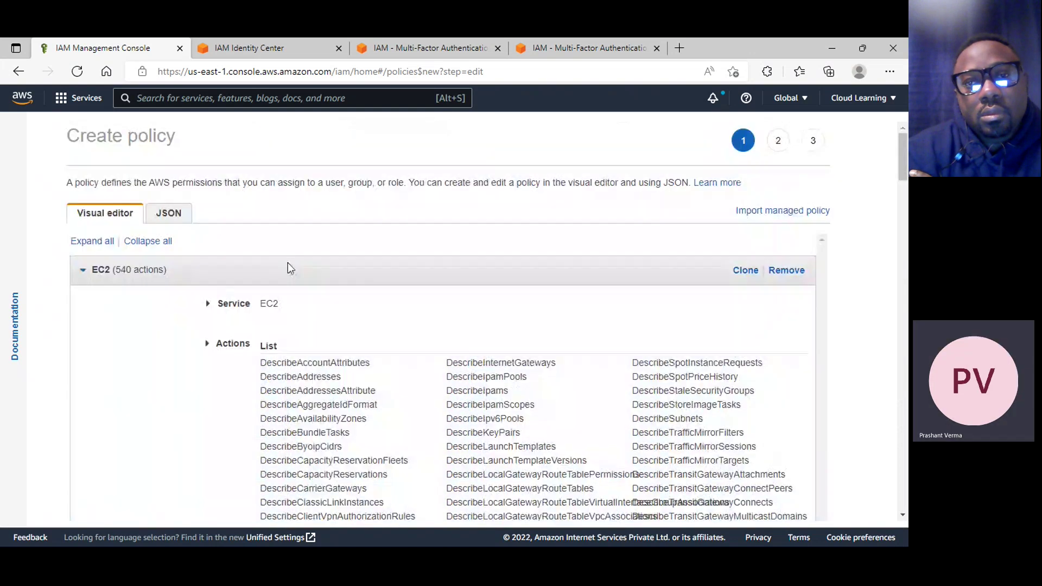
scroll(288, 268, "down", 1)
left_click(207, 247)
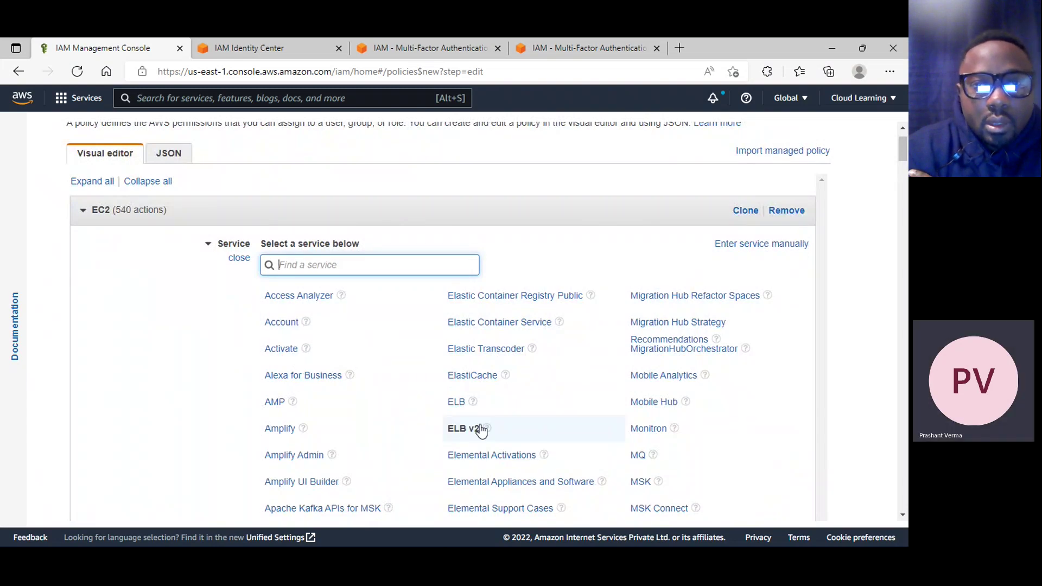
left_click(459, 406)
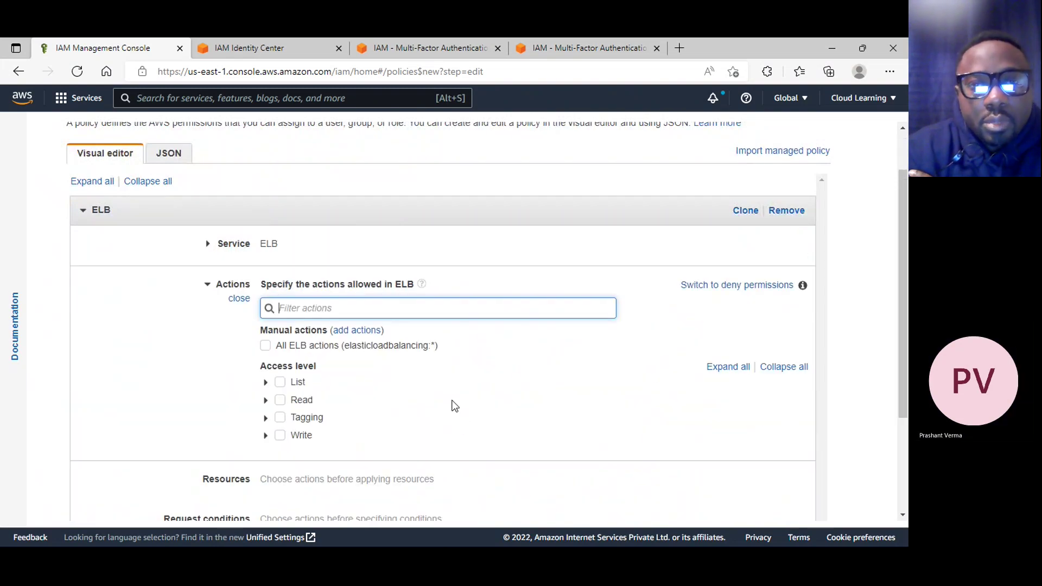
left_click(266, 347)
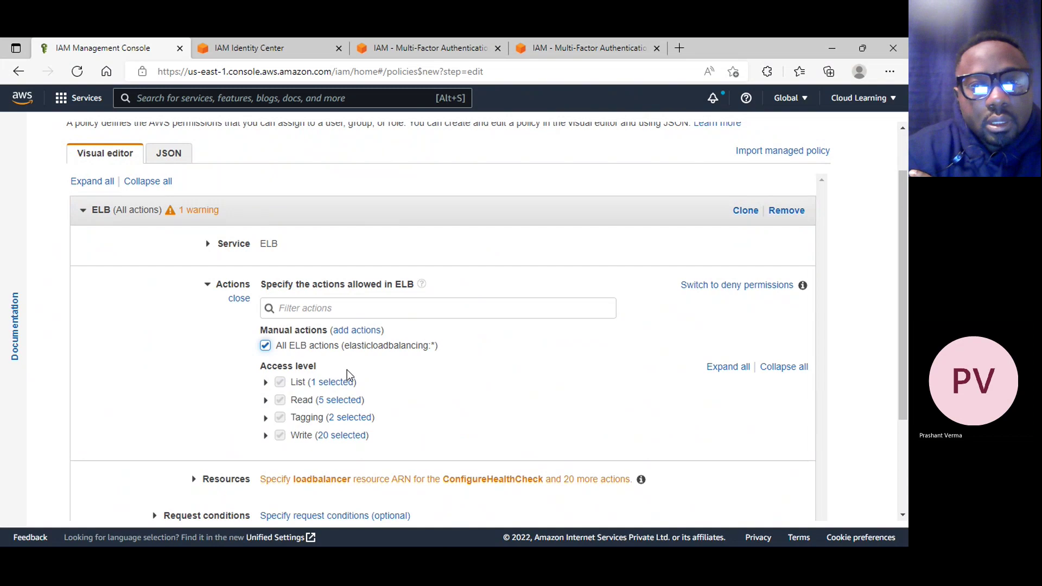
Preview the ELB policy in the JSON view, then return to the visual editor
scroll(348, 375, "down", 3)
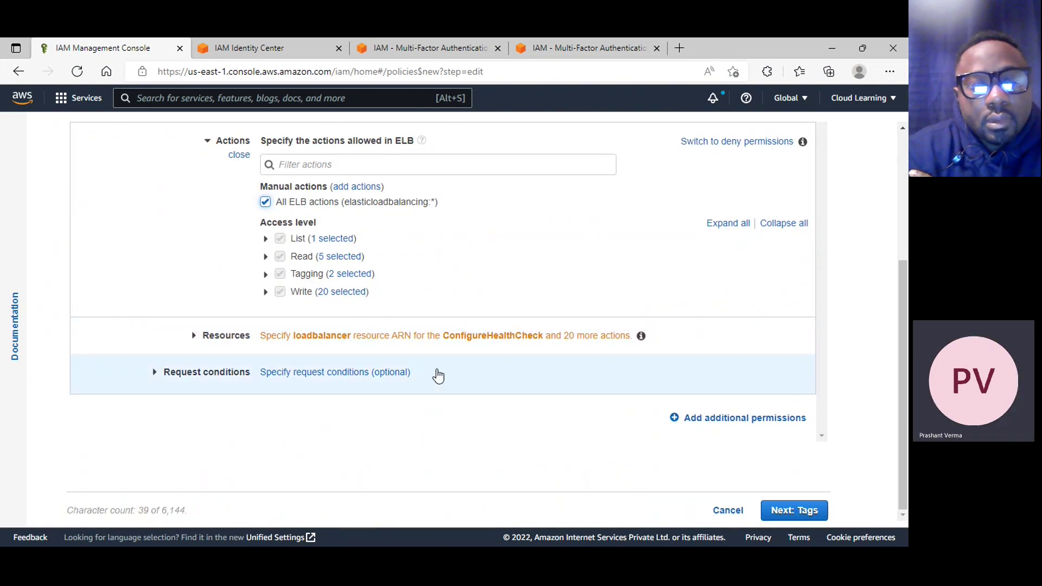
scroll(439, 376, "up", 5)
left_click(188, 213)
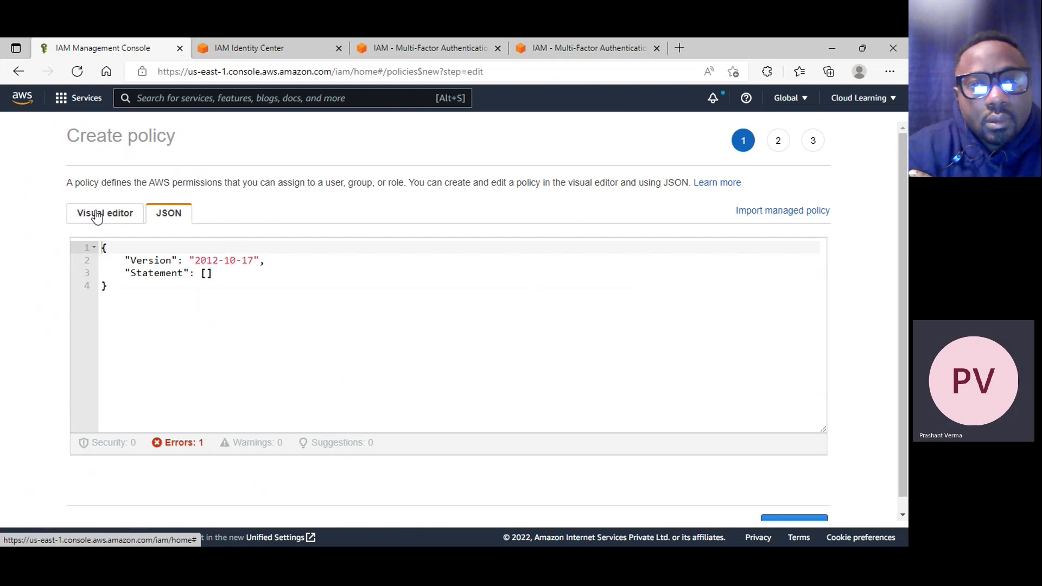
left_click(97, 216)
left_click(166, 222)
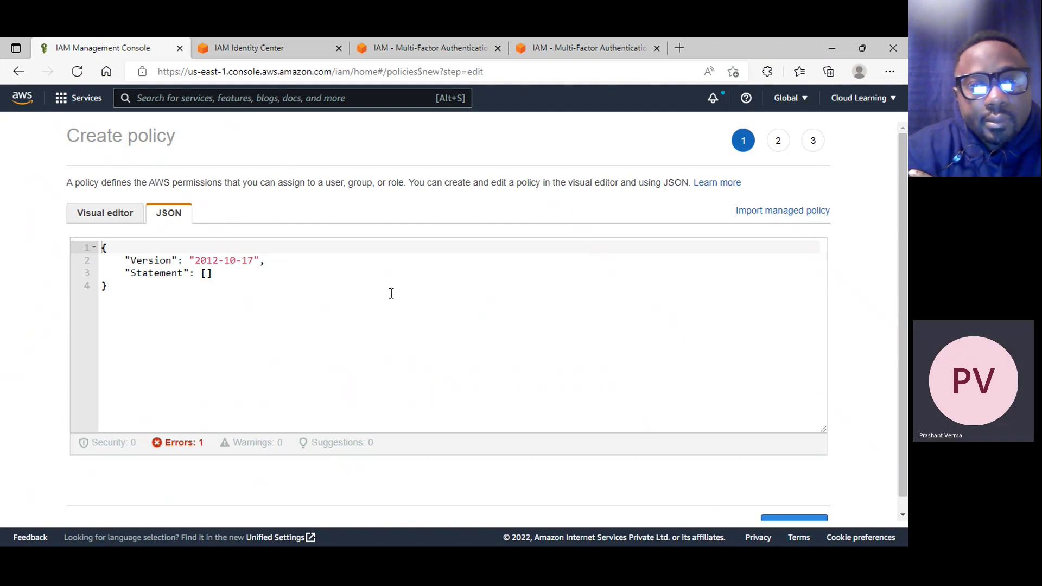
left_click(113, 219)
Apply the ELB permission to all resources and move on to the tags step
scroll(328, 317, "down", 4)
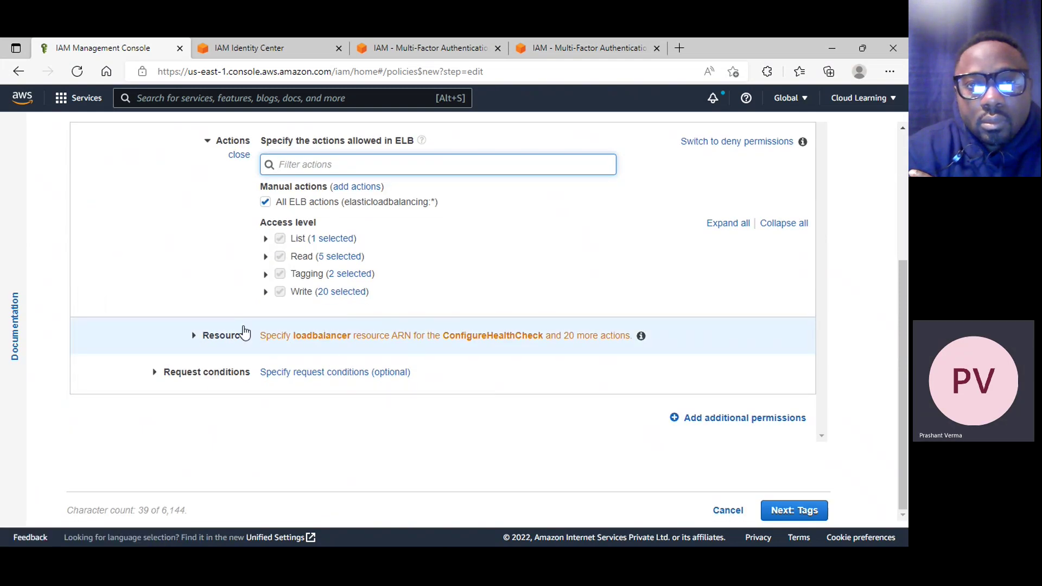
left_click(243, 333)
left_click(291, 275)
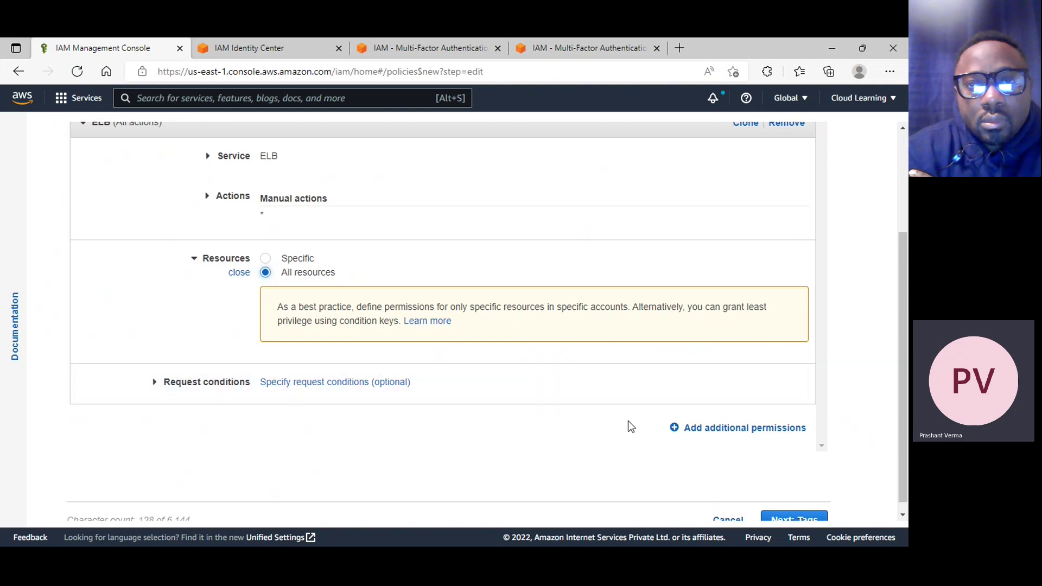
scroll(615, 419, "up", 2)
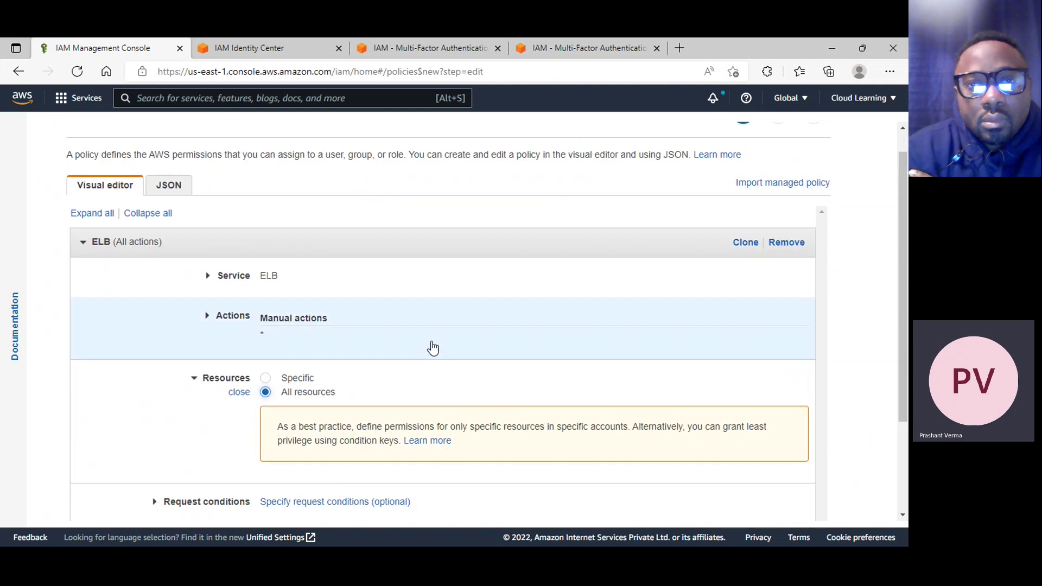
left_click(216, 318)
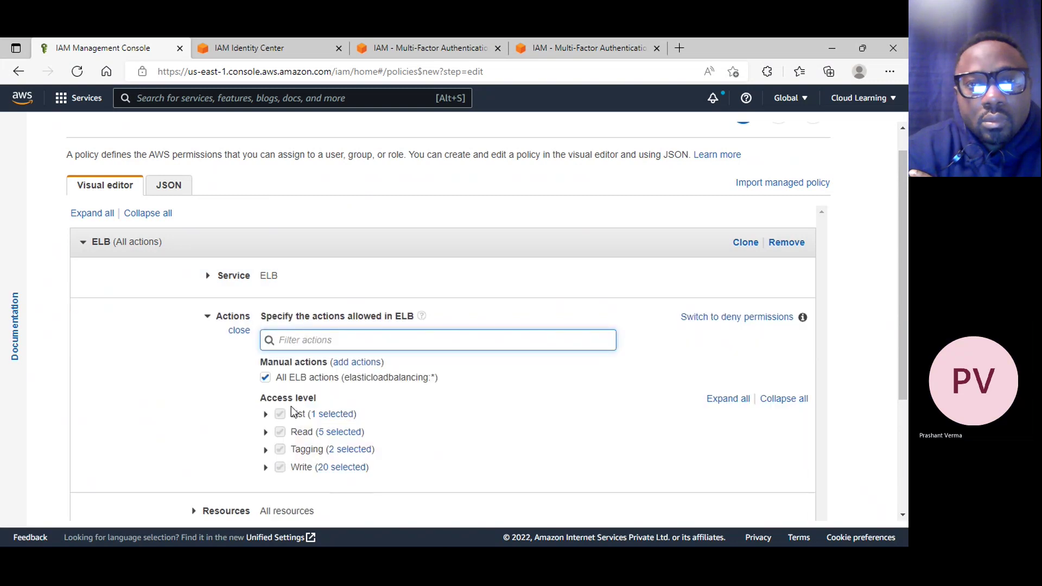
left_click(205, 329)
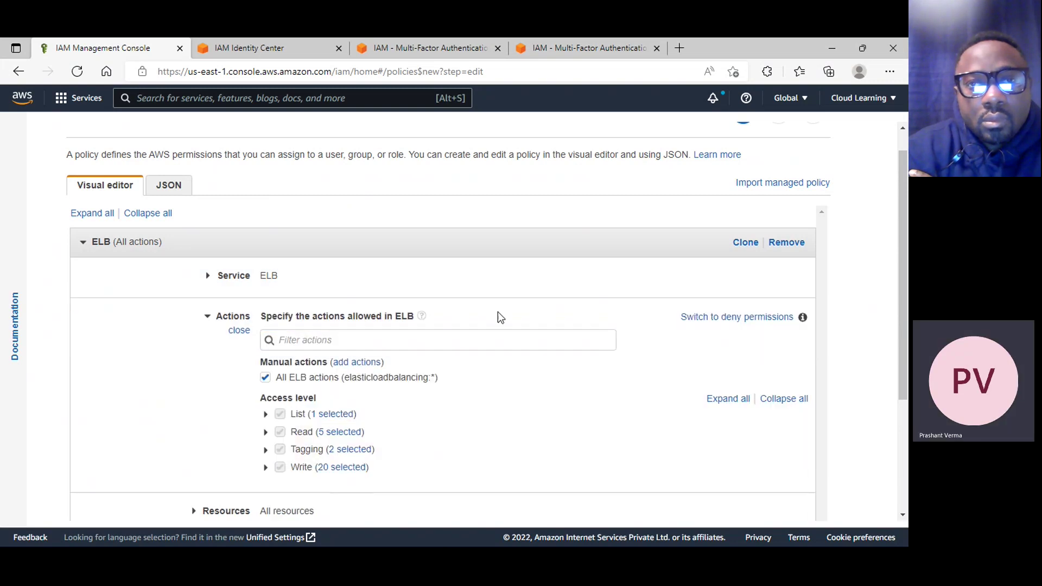
scroll(507, 374, "down", 3)
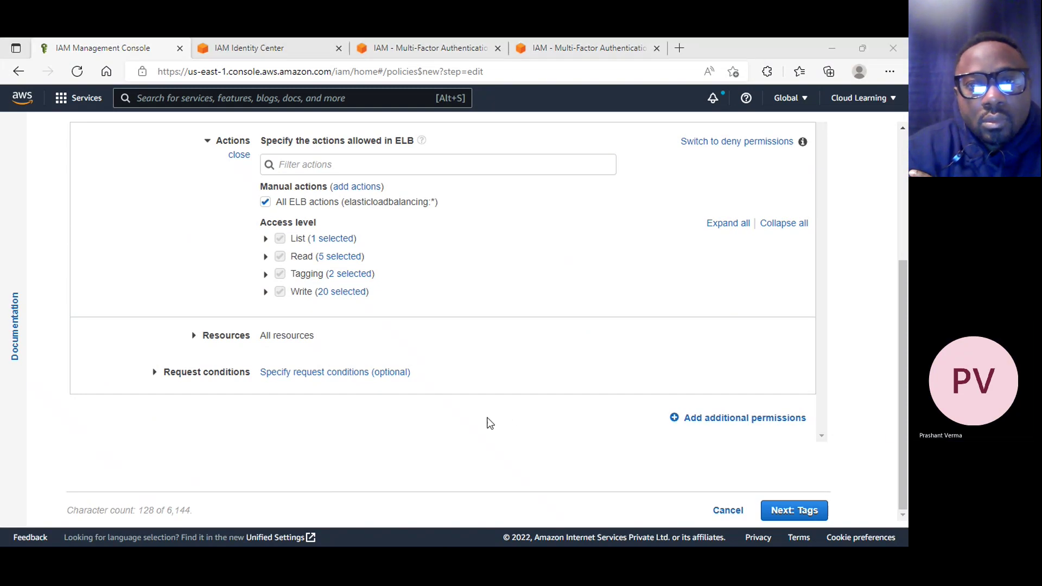
left_click(812, 510)
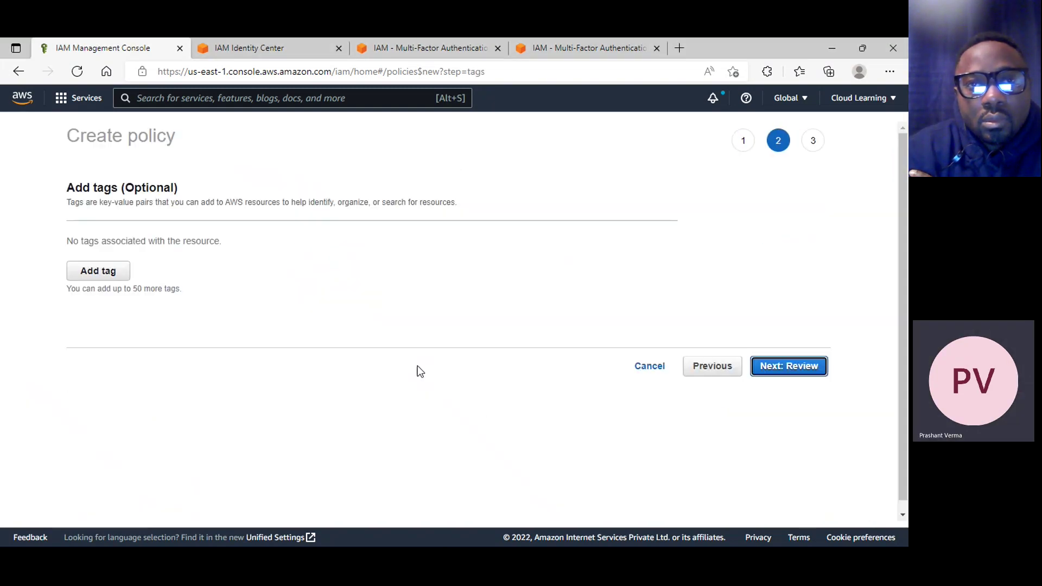
Name the policy 'jackpolicy' on the review page and create it
left_click(799, 368)
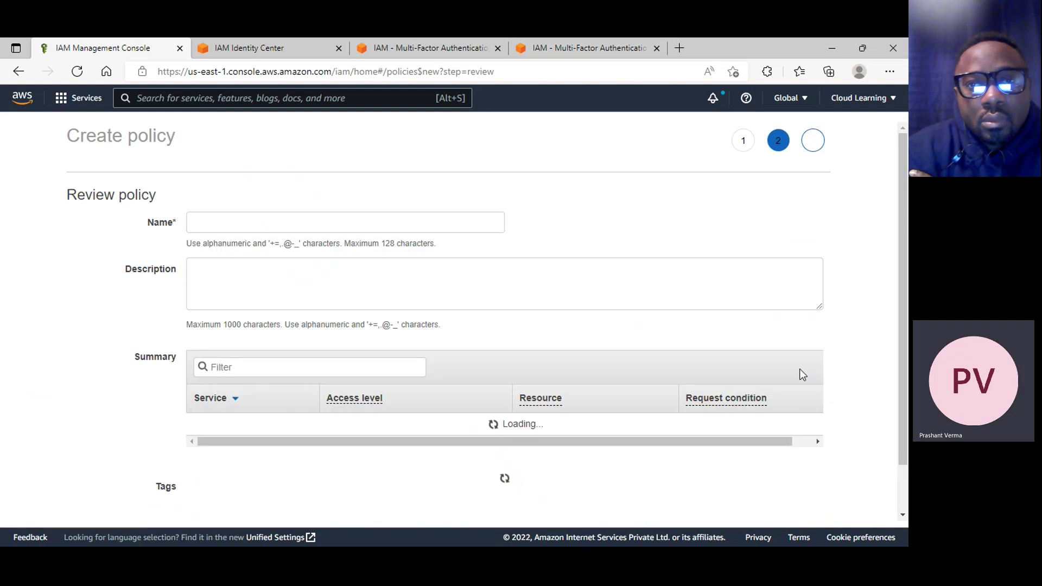
left_click(256, 225)
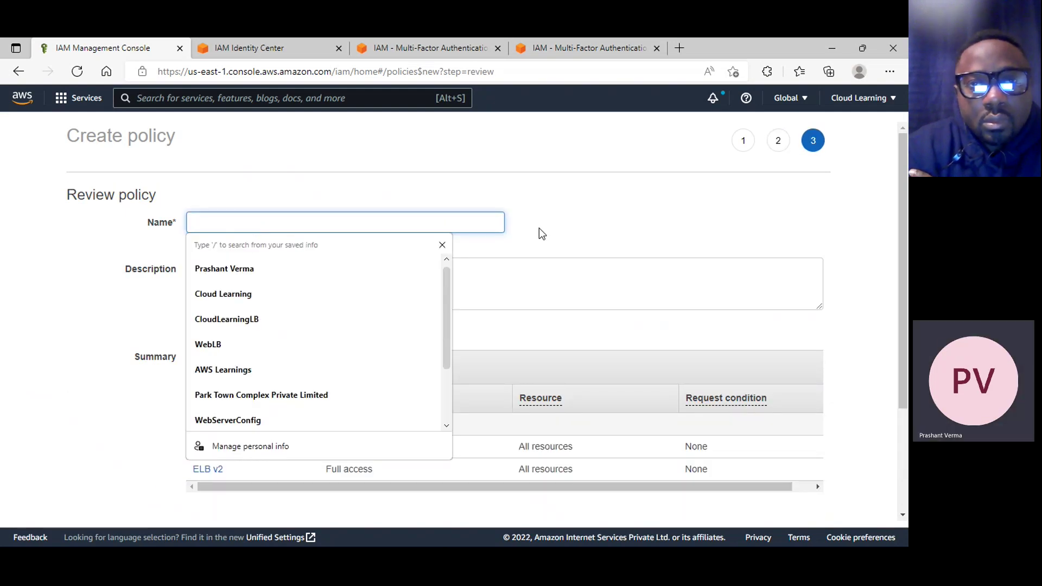
left_click(554, 236)
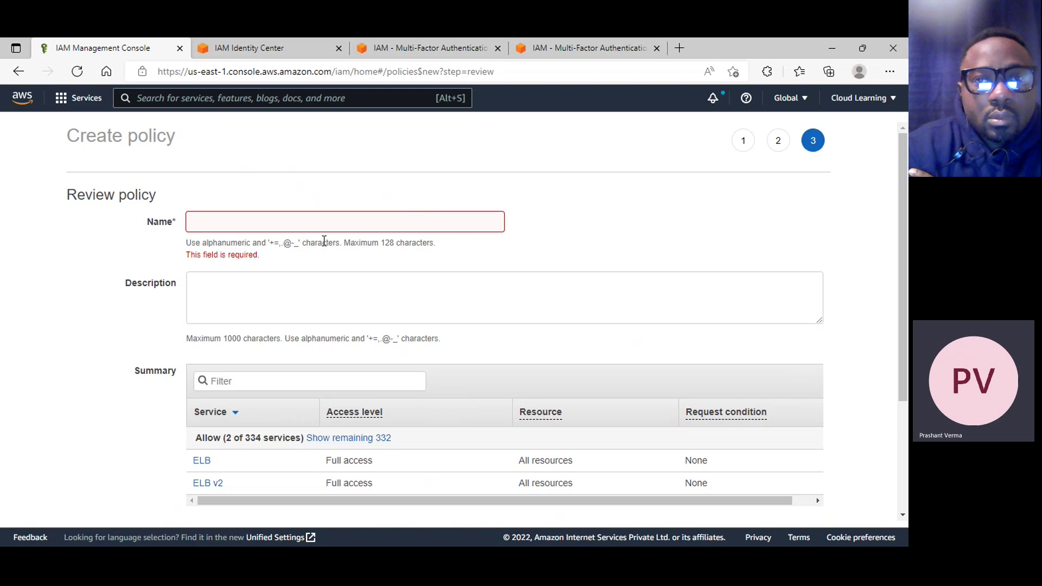
left_click(284, 225)
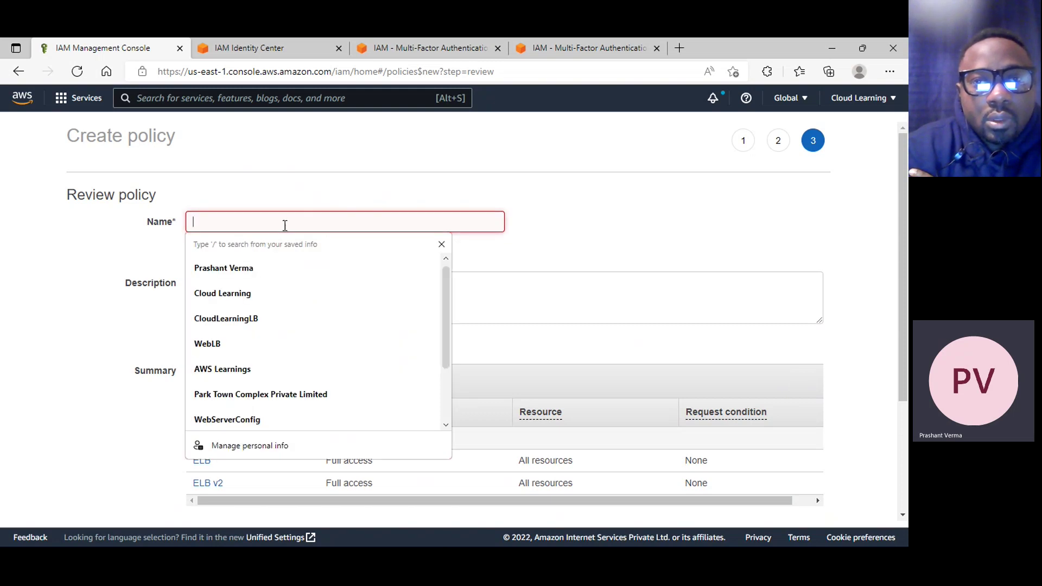
type("te")
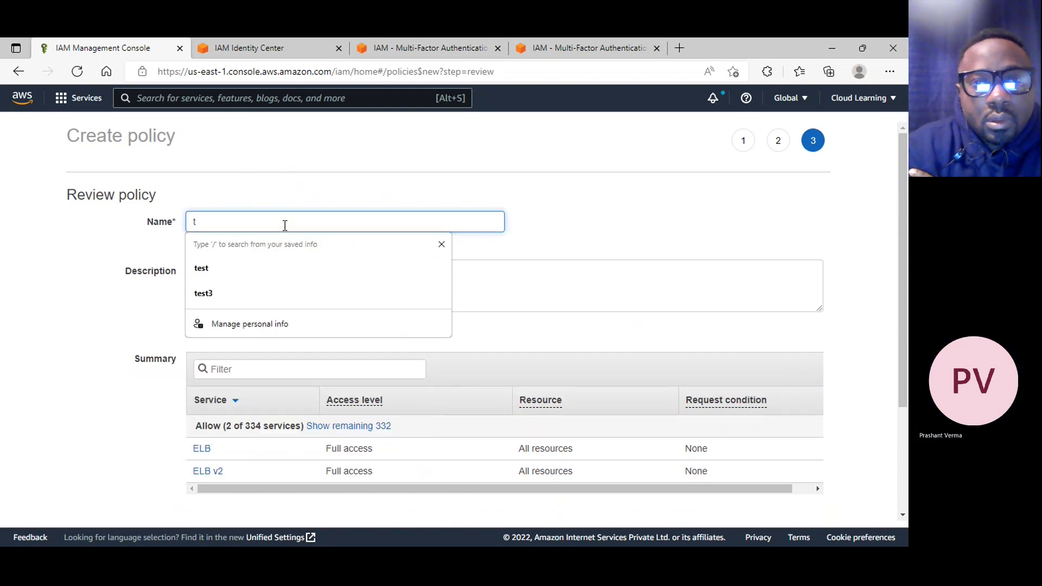
key("BackSpace")
type("jad")
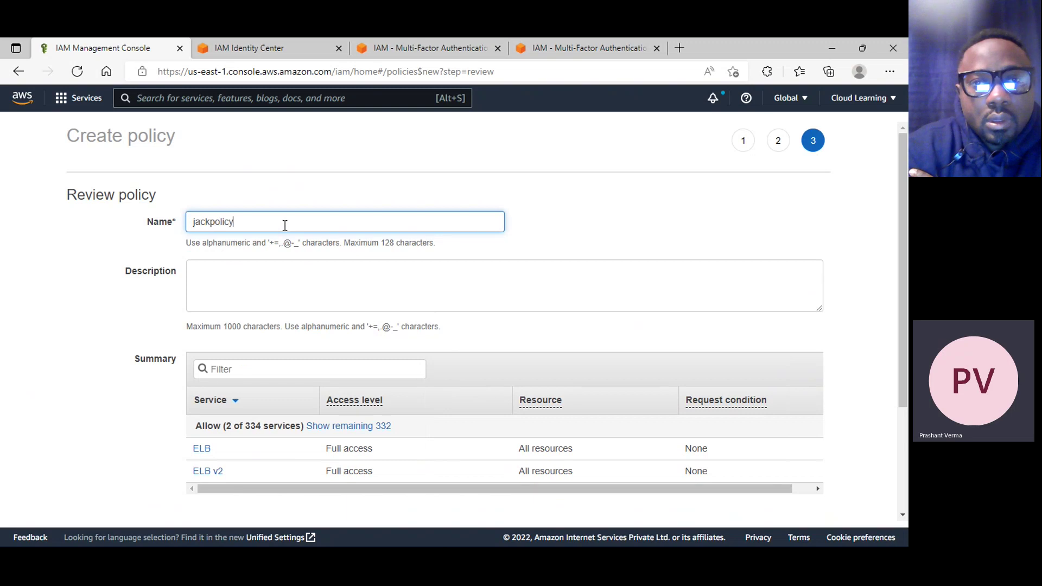
scroll(400, 297, "down", 2)
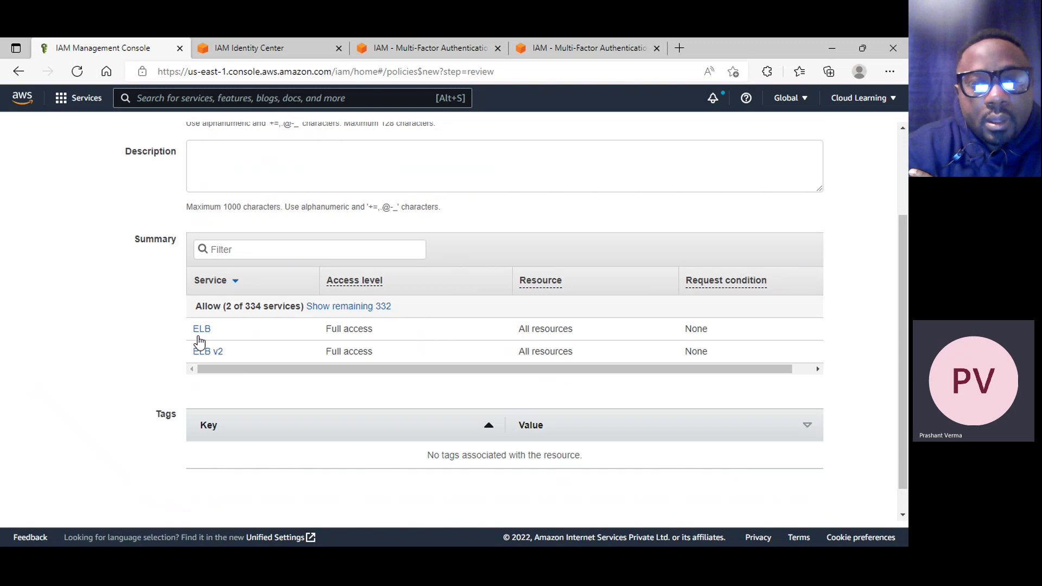
scroll(217, 342, "down", 1)
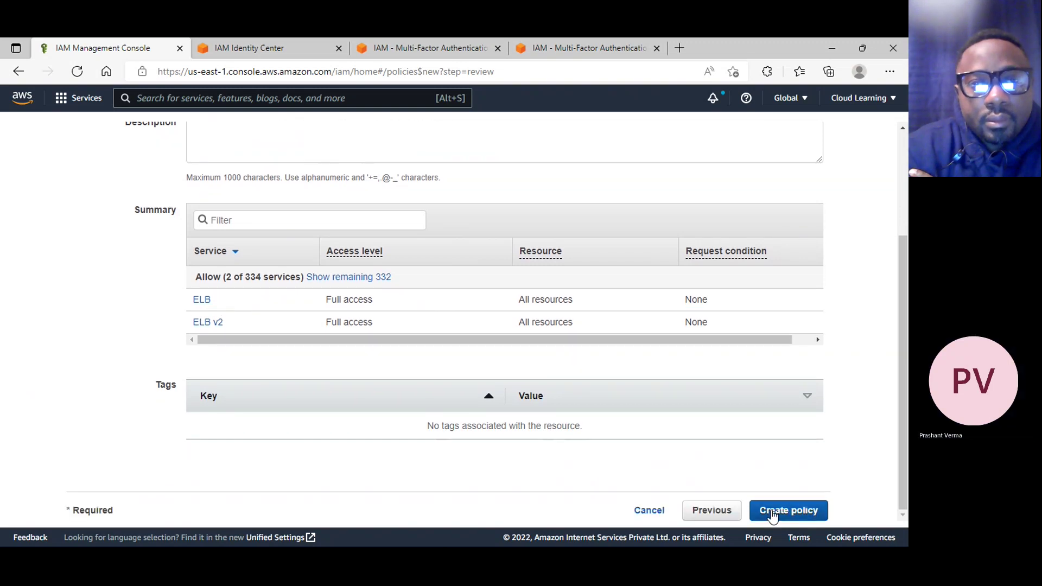
left_click(774, 513)
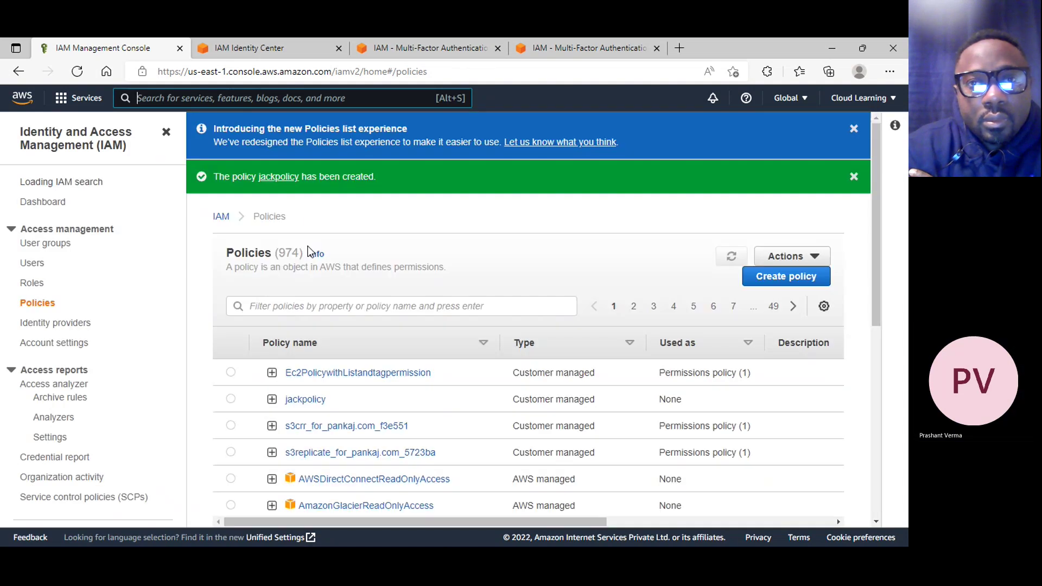
left_click(309, 404)
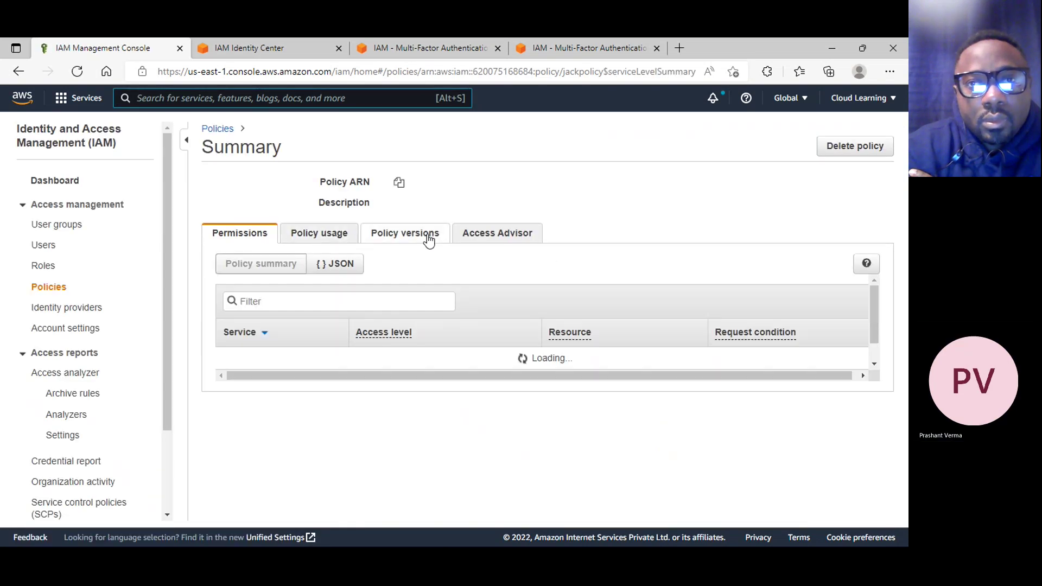
left_click(342, 264)
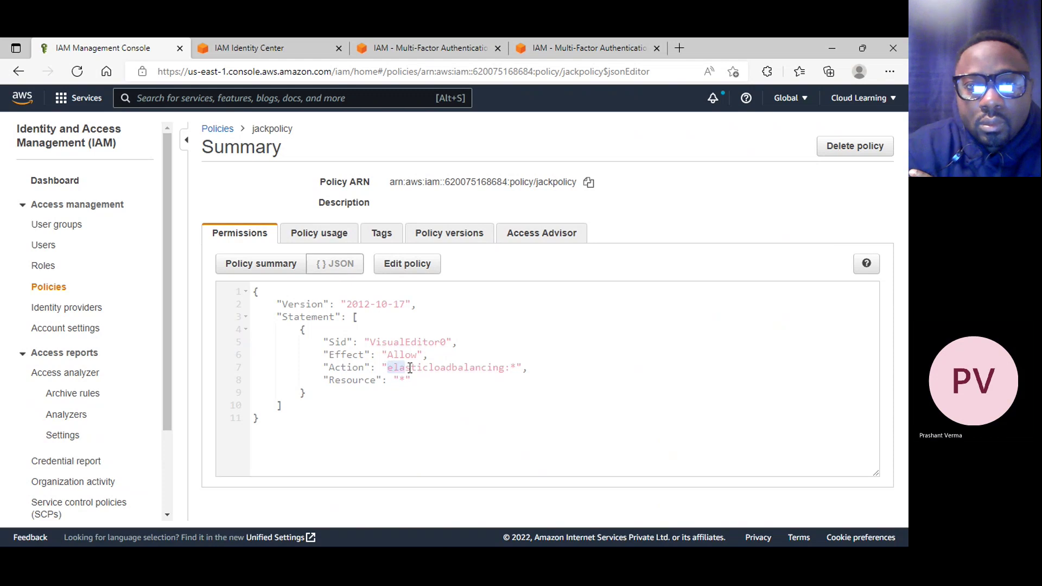
left_click_drag(410, 369, 504, 368)
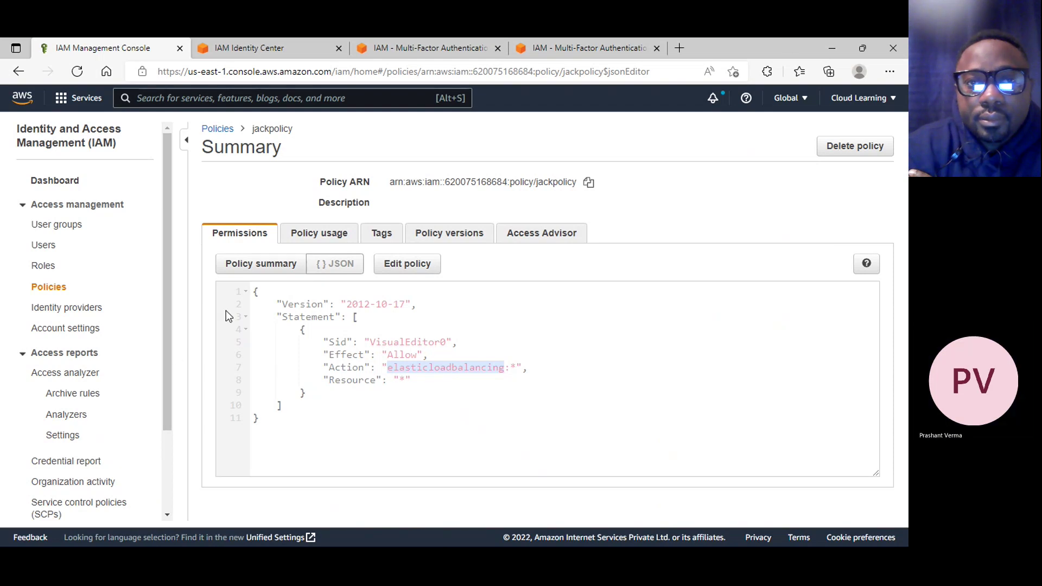
left_click(256, 270)
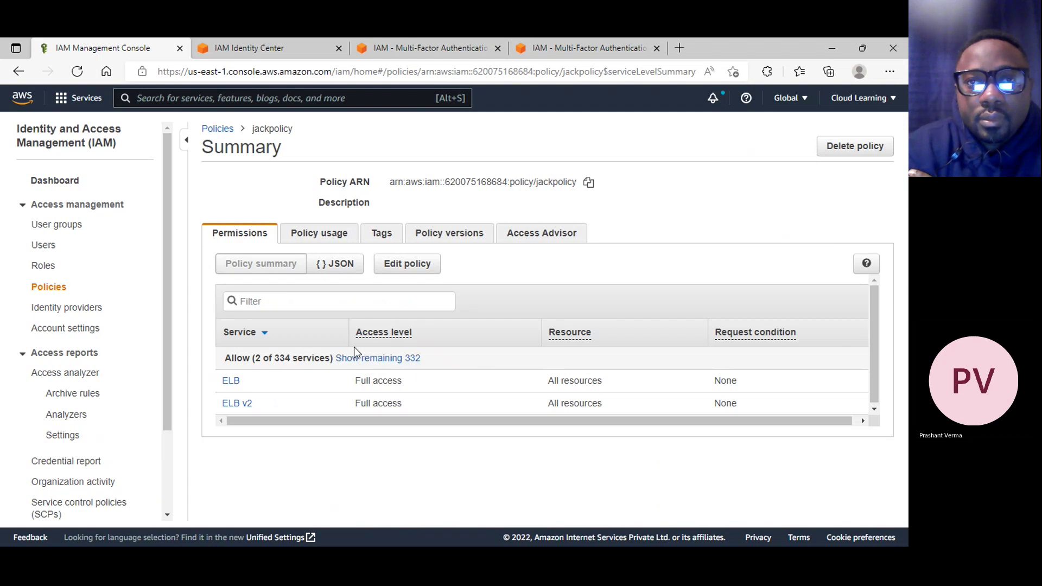
left_click(408, 361)
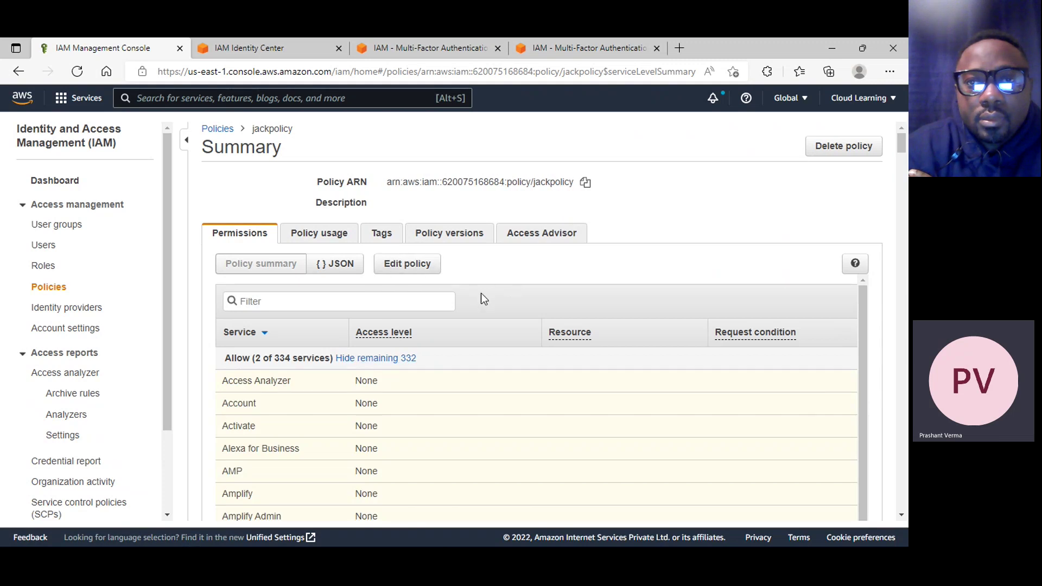
left_click(220, 131)
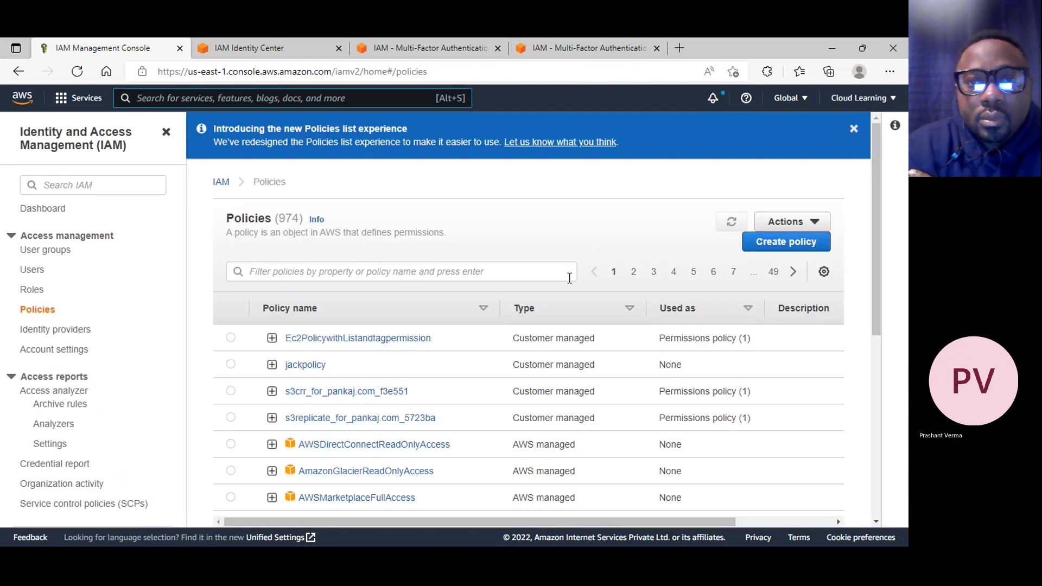
Back out of the Create policy editor twice, glancing at the Actions menu, to the Policies list
left_click(817, 252)
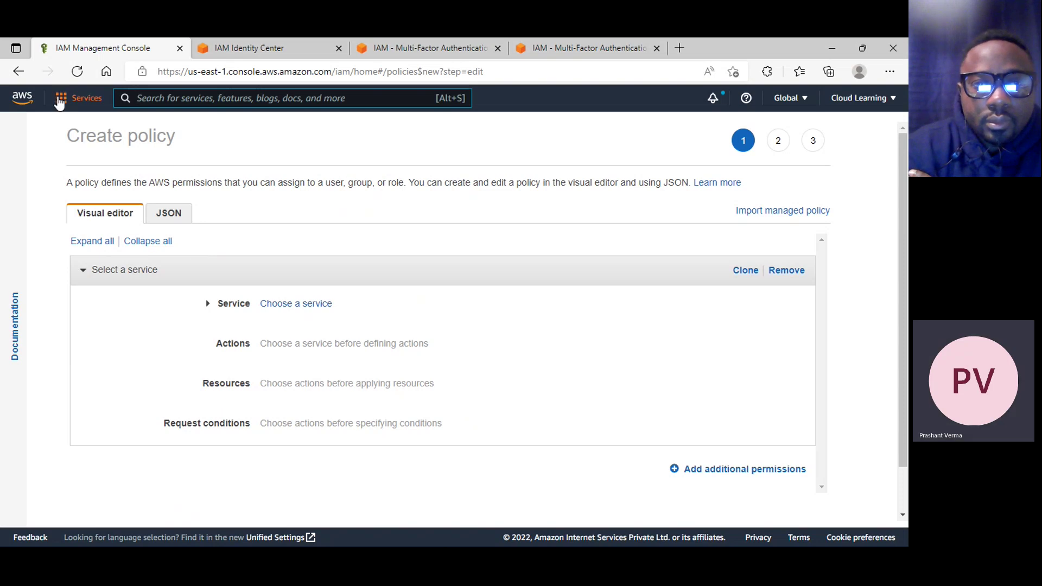
left_click(19, 72)
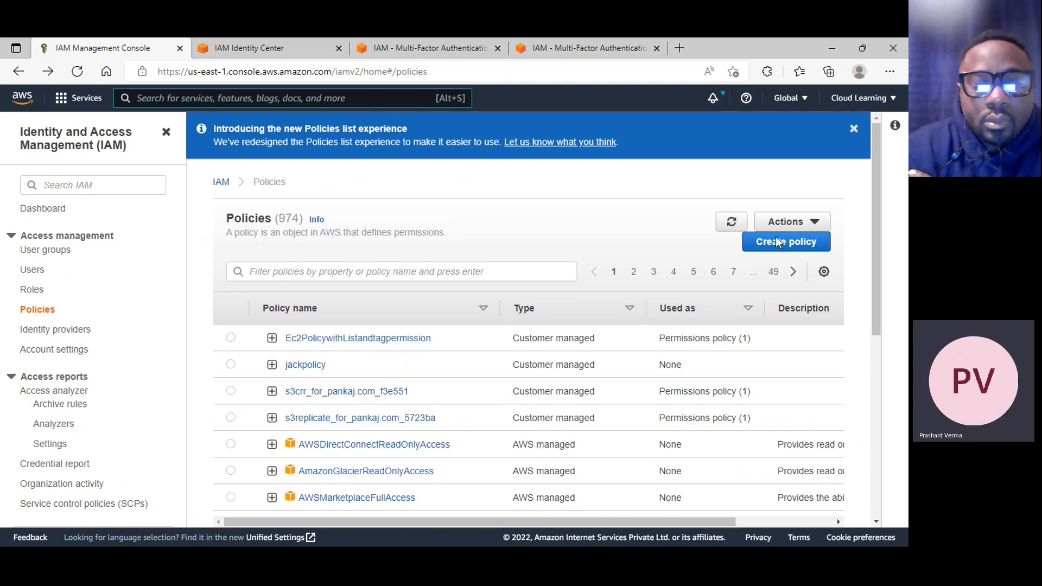
left_click(788, 222)
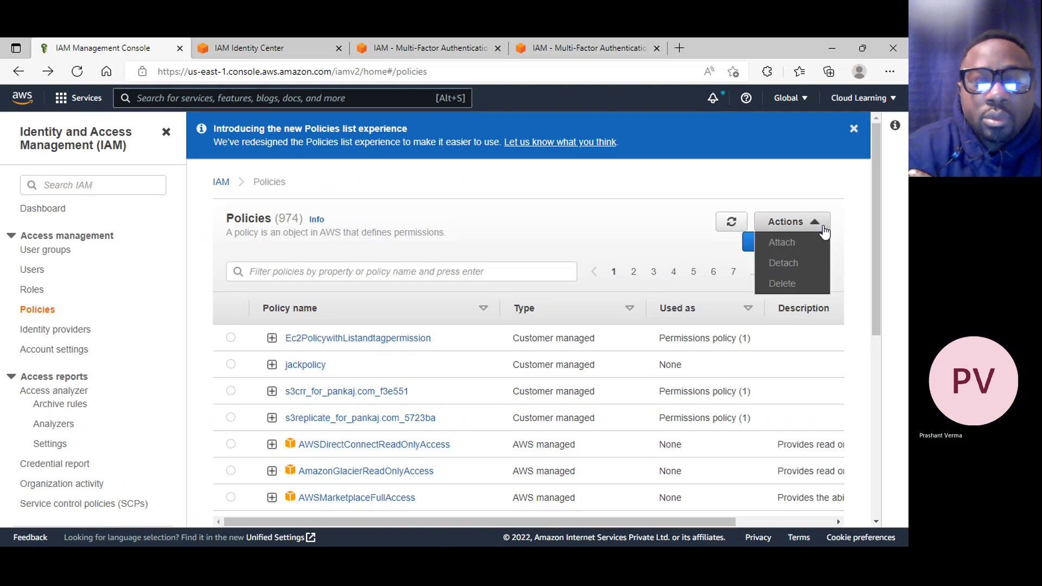
left_click(599, 211)
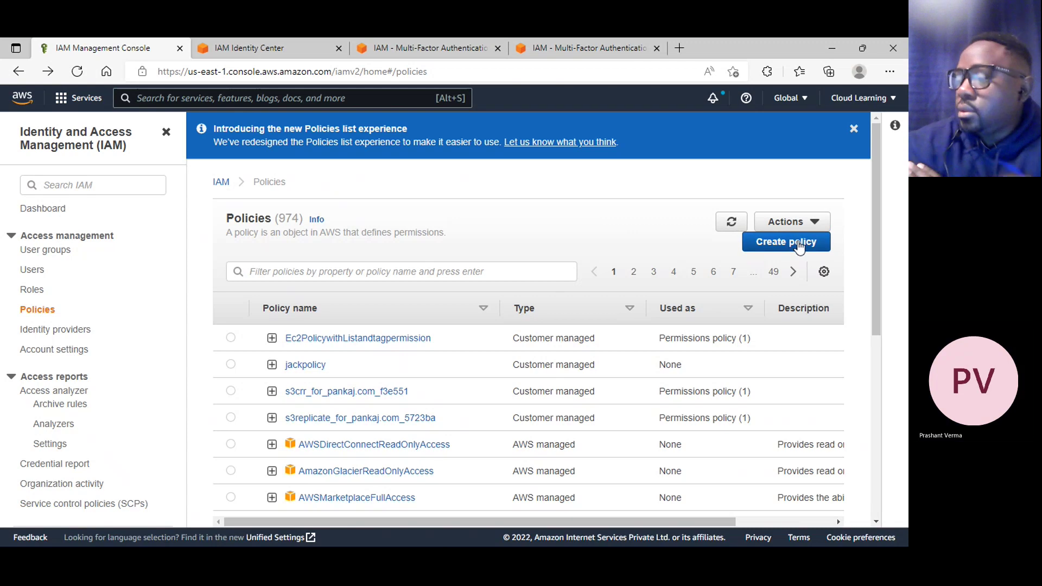
left_click(798, 244)
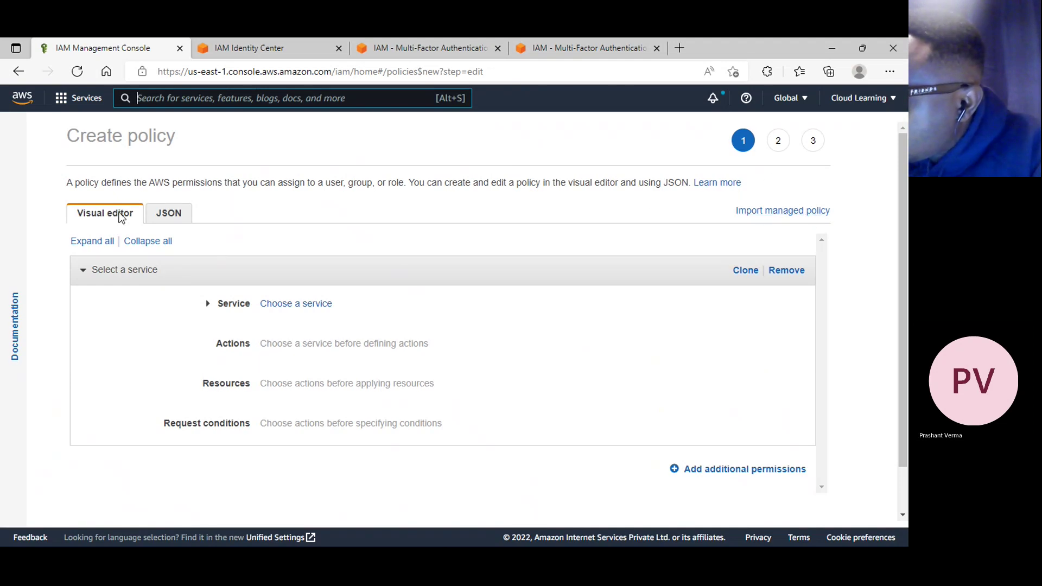
left_click(18, 71)
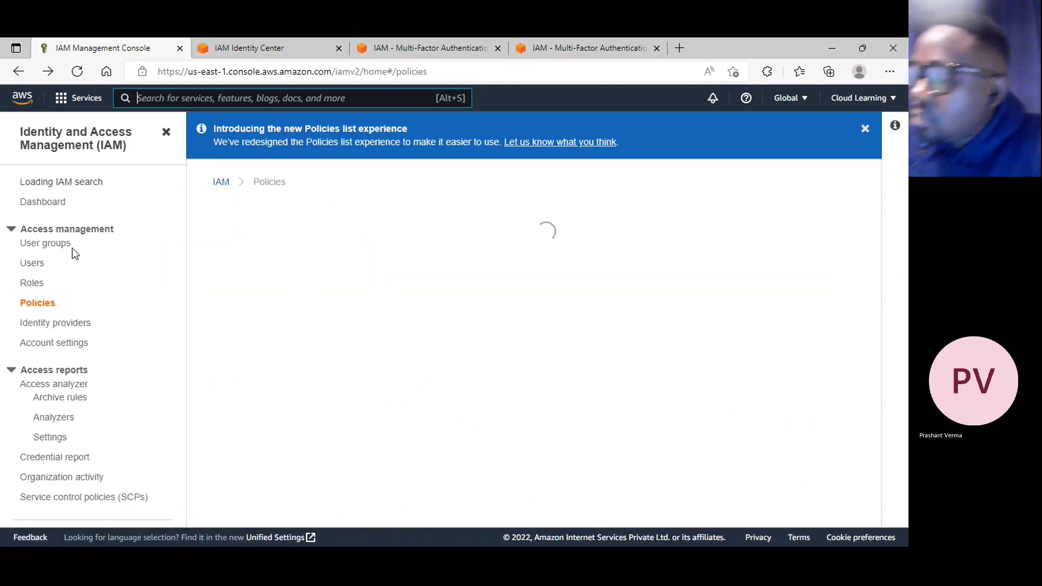
Open the first IAM user's details, then start and cancel adding permissions
left_click(30, 270)
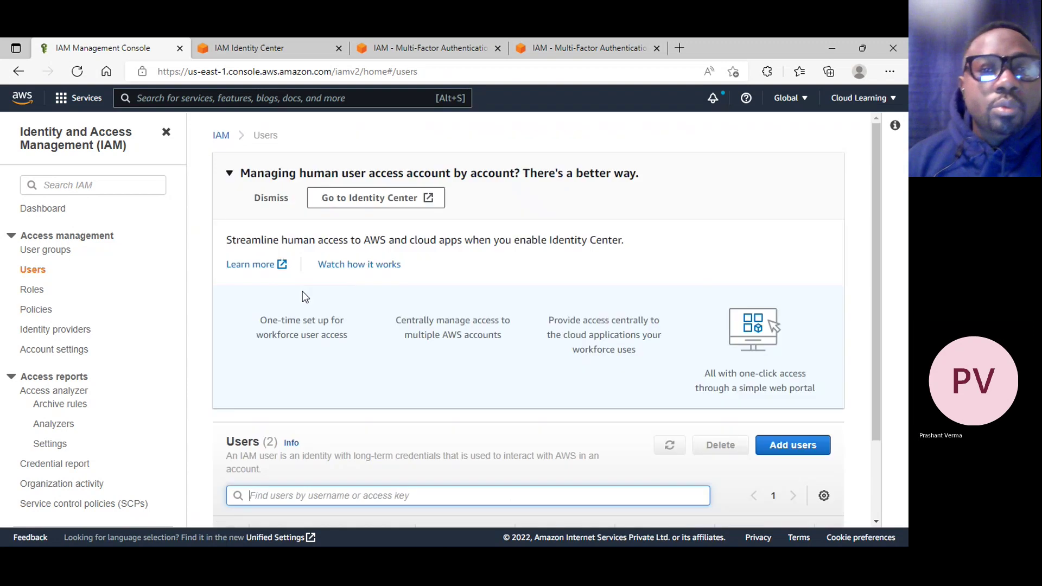
scroll(312, 297, "down", 2)
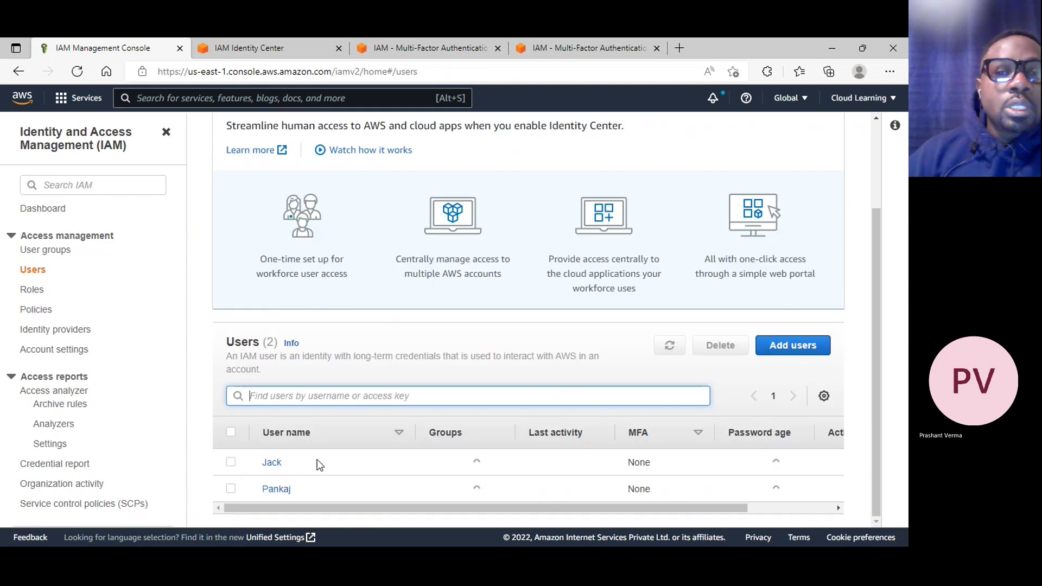
left_click(272, 462)
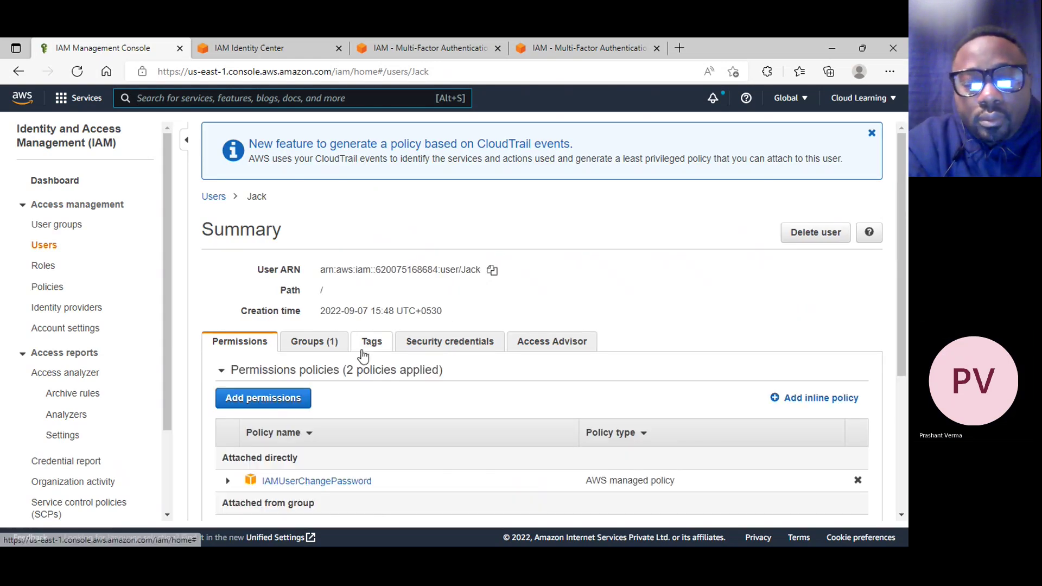
scroll(350, 356, "down", 3)
left_click(264, 219)
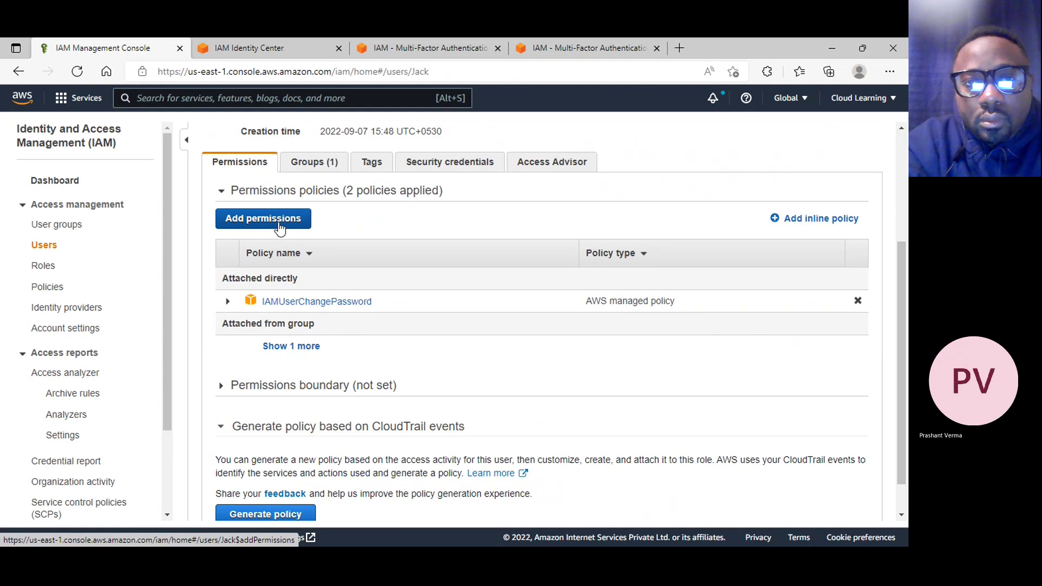
left_click(659, 511)
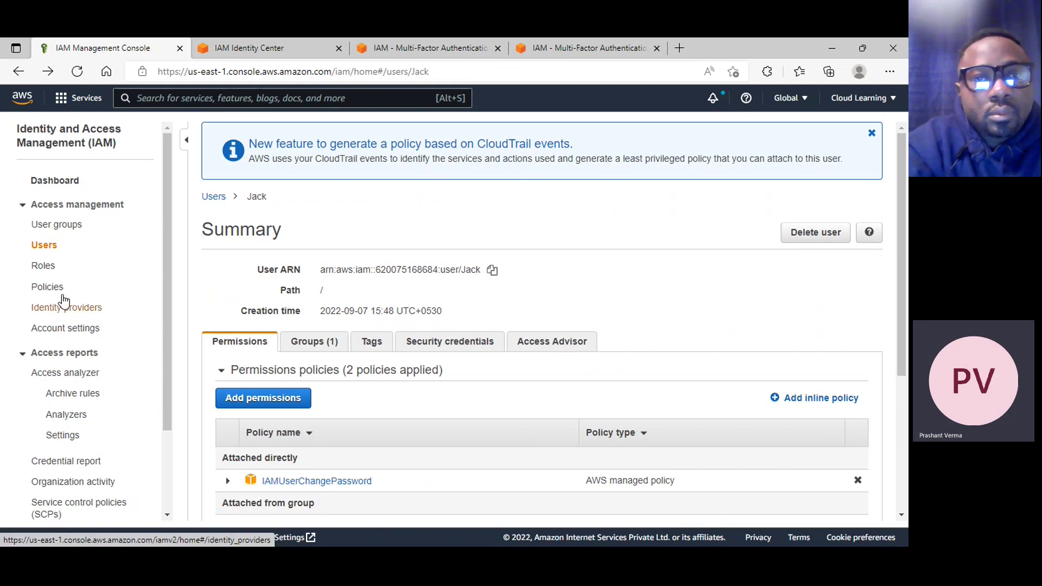
Go via Policies back to Users and reopen the first user's summary page
left_click(47, 287)
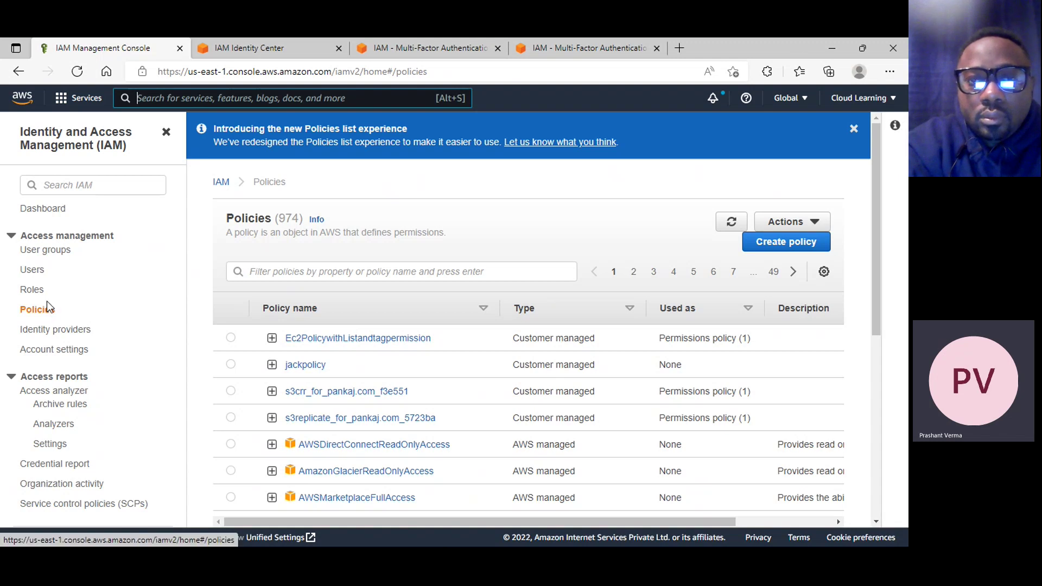
left_click(32, 271)
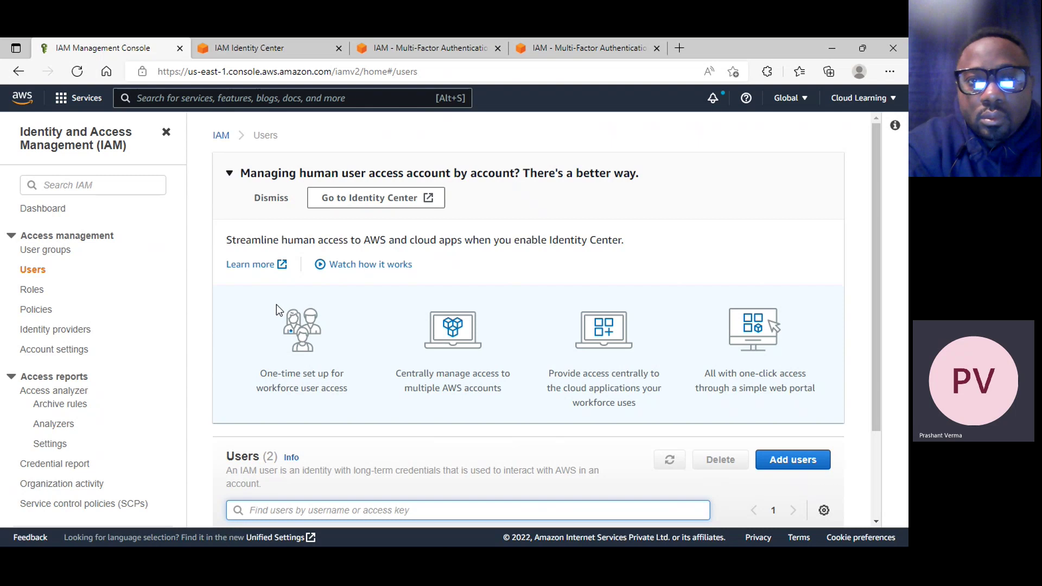
scroll(588, 374, "down", 2)
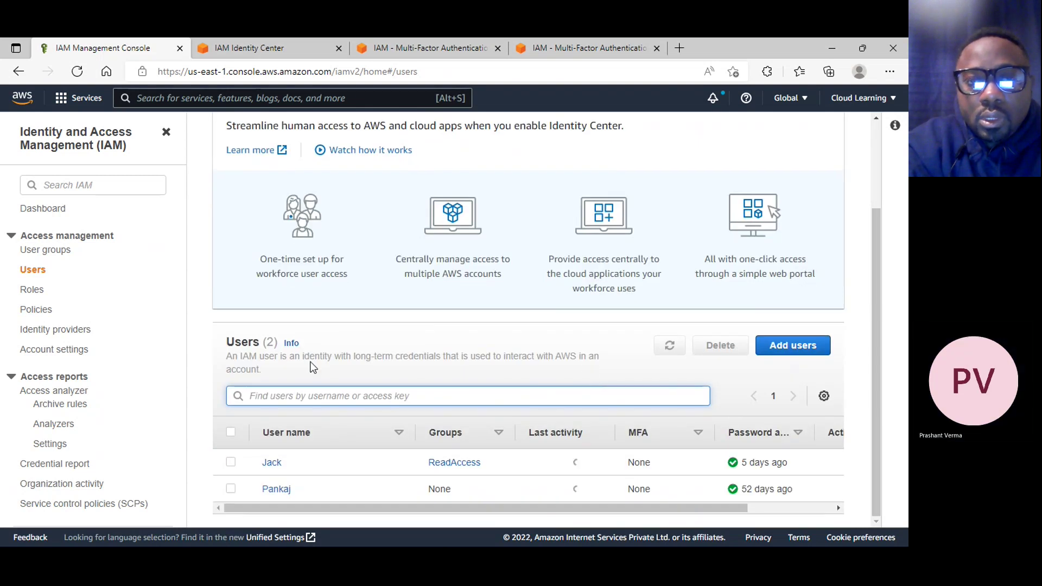
left_click(268, 465)
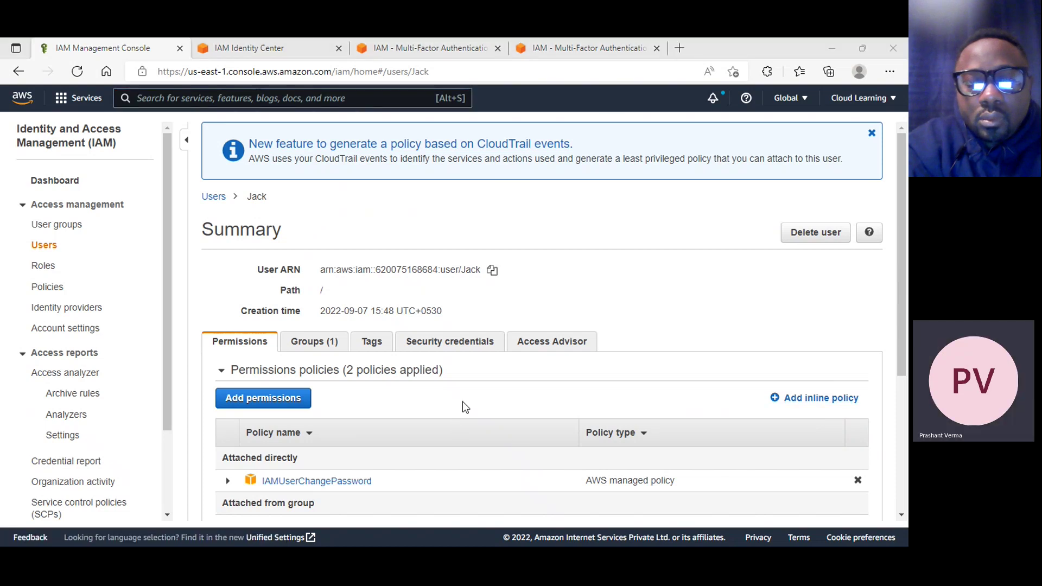
left_click(265, 400)
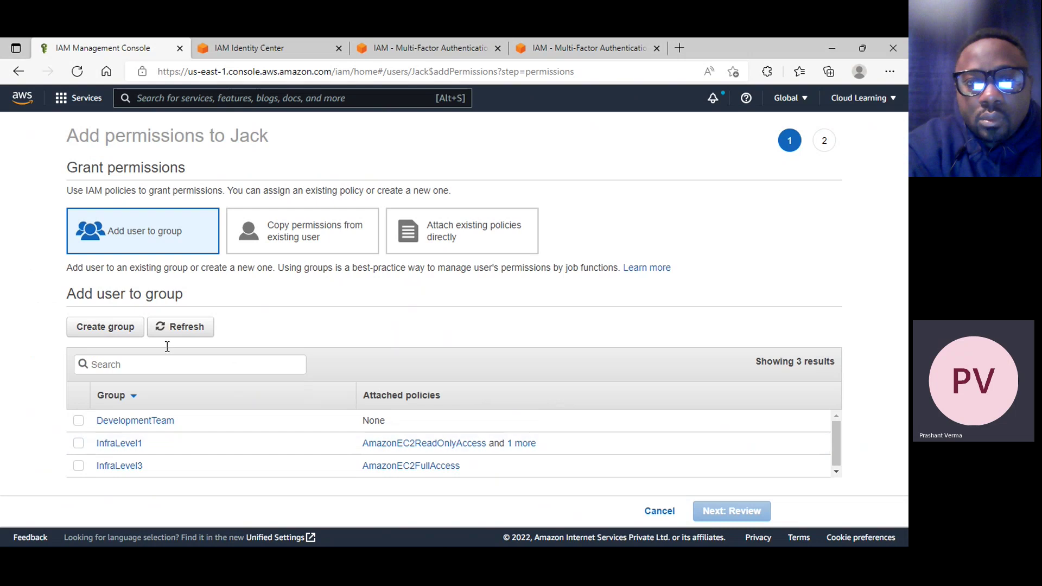
left_click(435, 236)
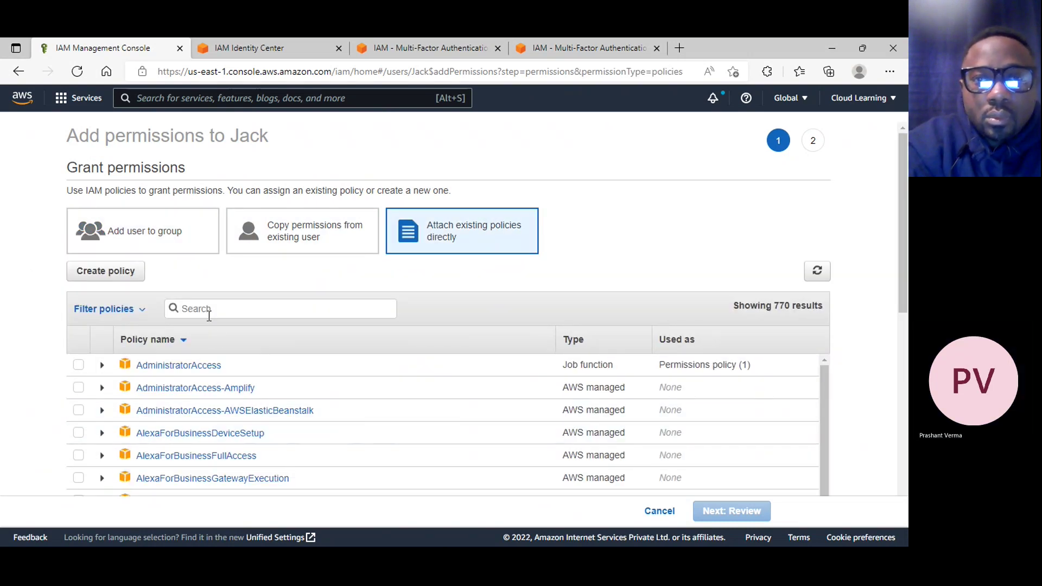
left_click(209, 315)
type("jack")
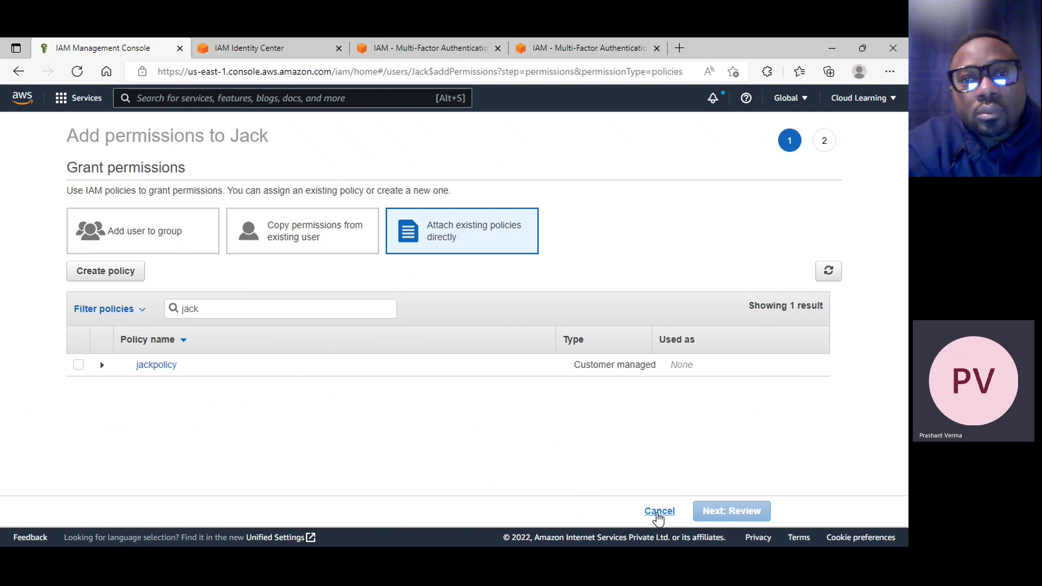
left_click(659, 512)
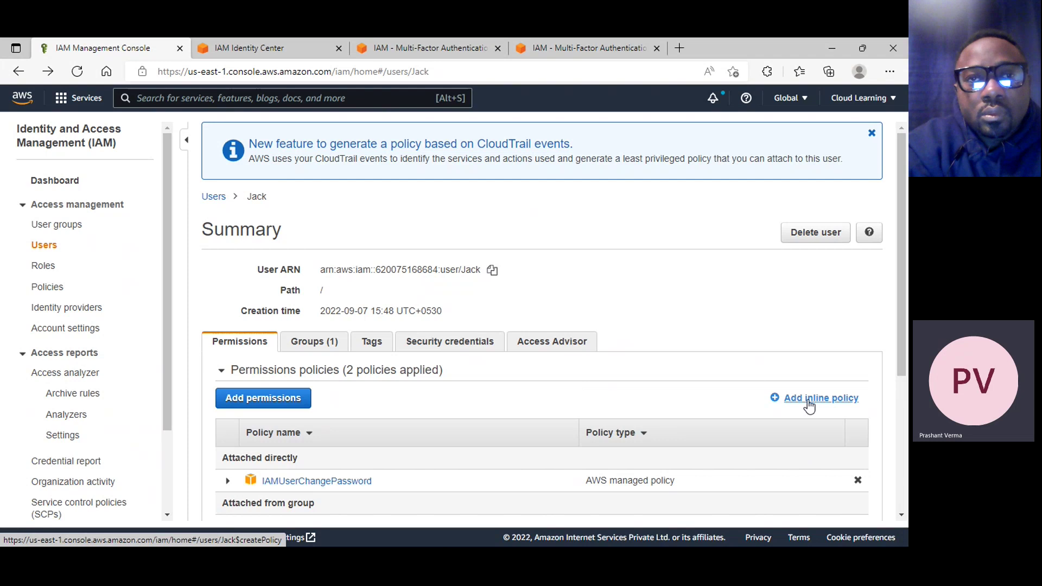
left_click(809, 402)
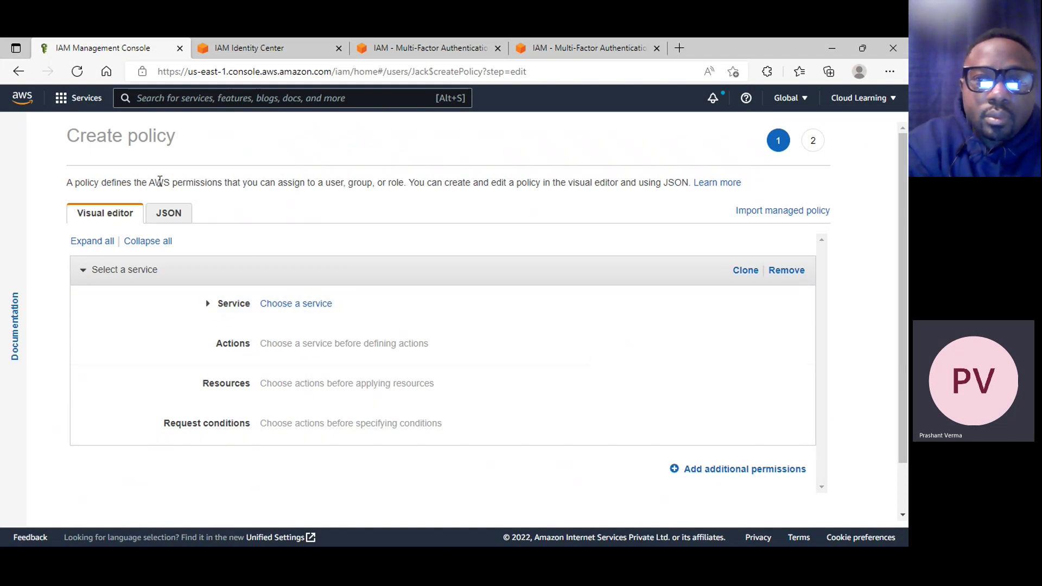
left_click(18, 71)
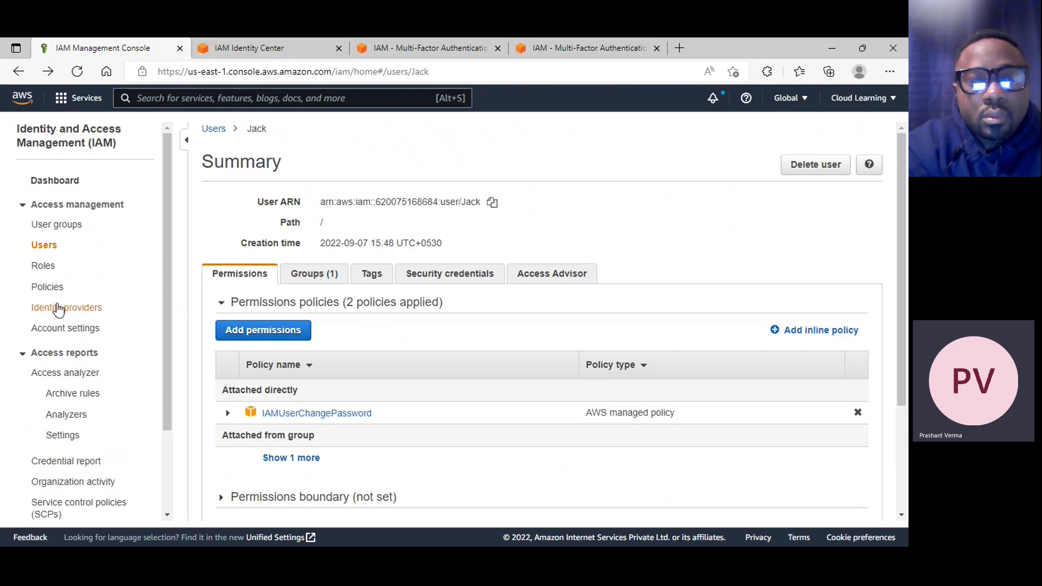
Go from Account settings to the empty Identity providers list and start a new SAML provider
left_click(91, 339)
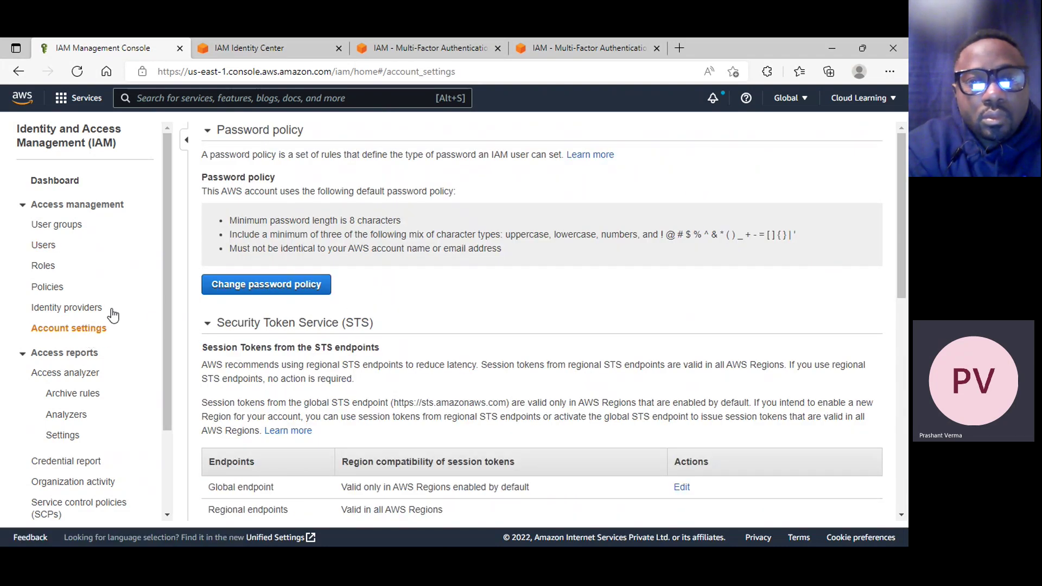
left_click(64, 309)
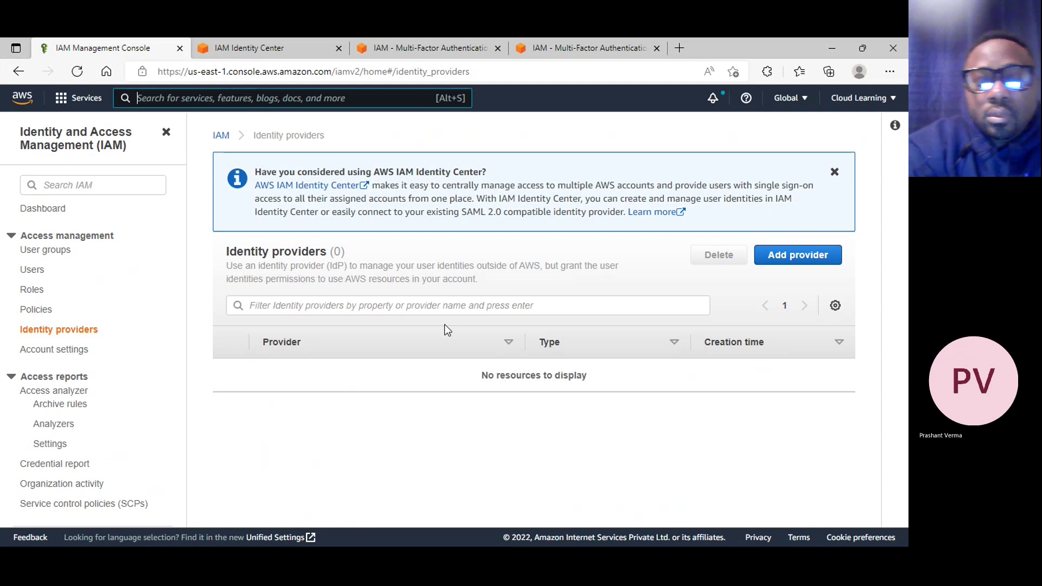
left_click(825, 255)
scroll(745, 277, "down", 3)
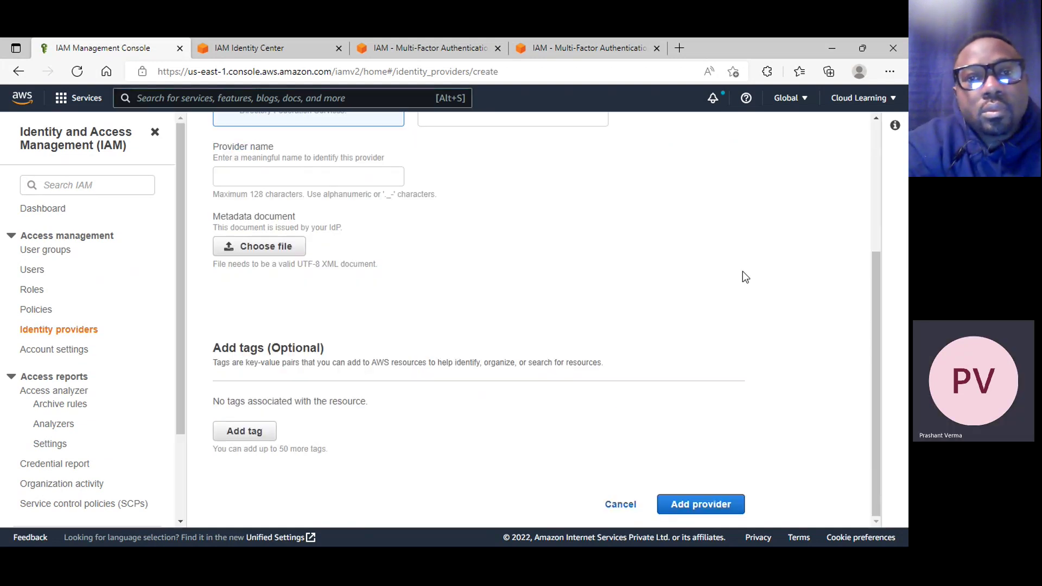
scroll(646, 288, "up", 4)
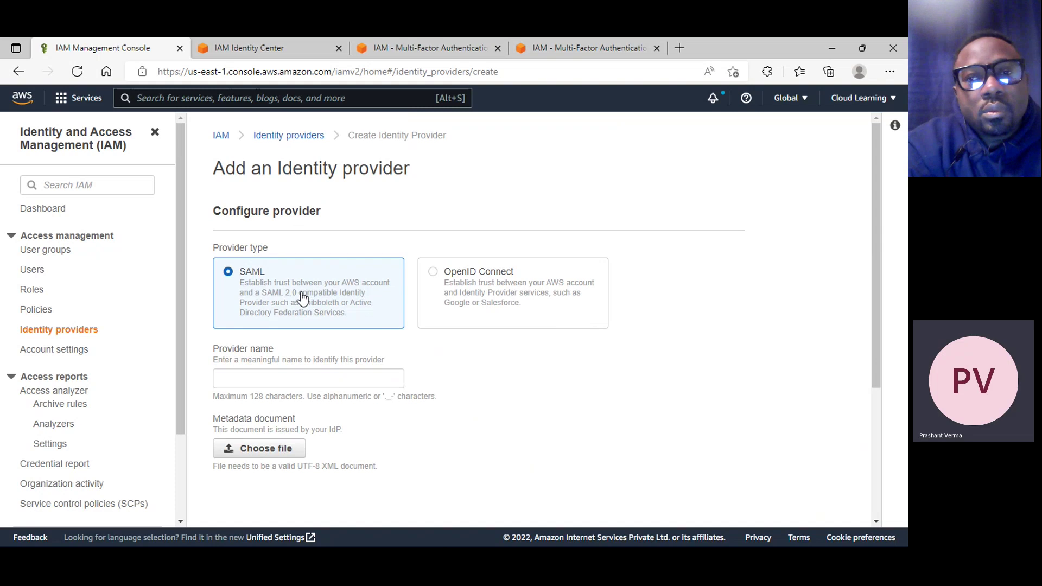
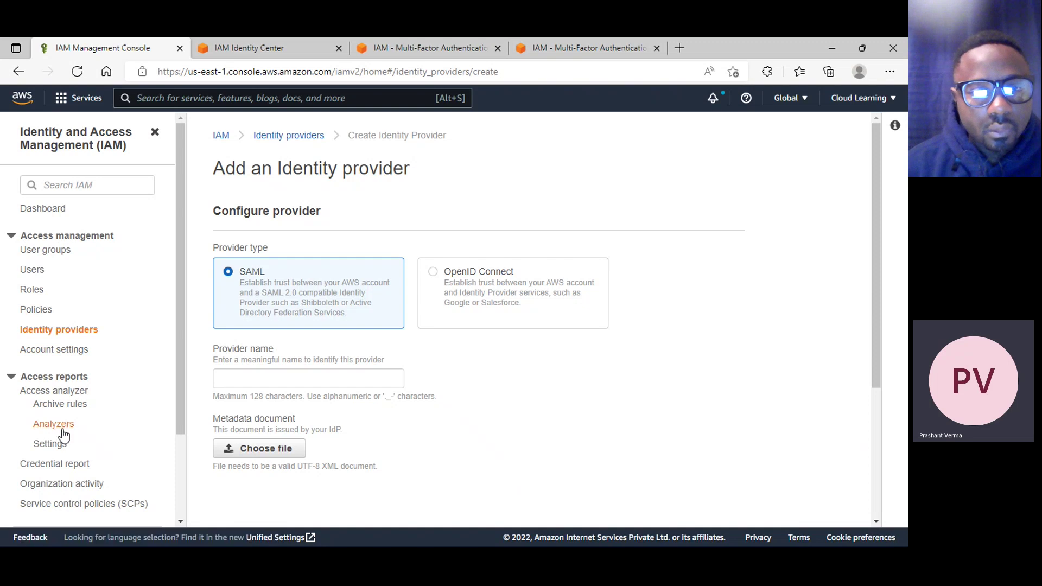
Open the IAM Credential report page under Access reports
left_click(70, 469)
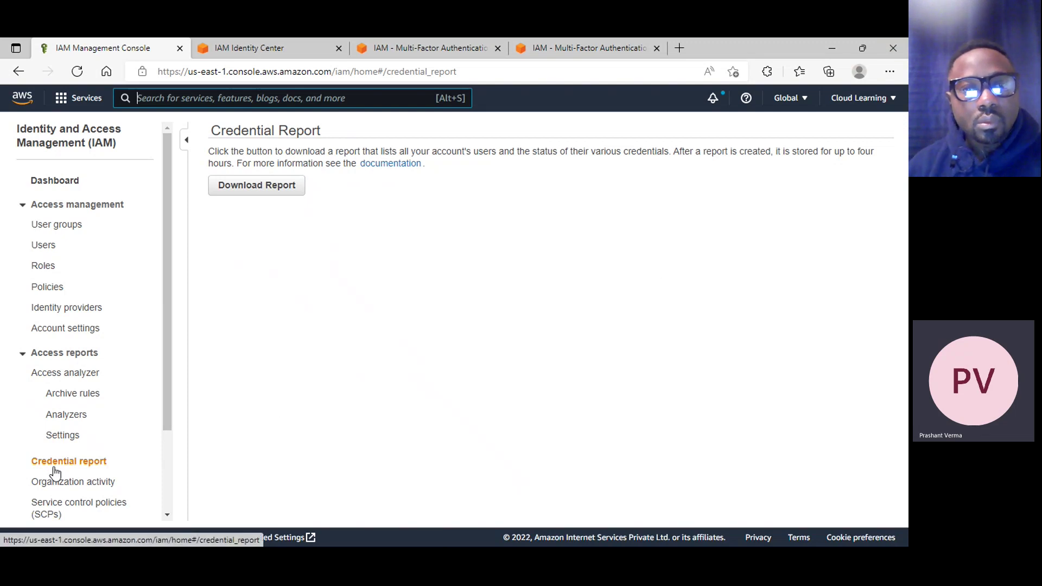
Download the credential report and open status_reports_2022-09-13T10-07-06+00-00.csv in Excel
left_click(270, 189)
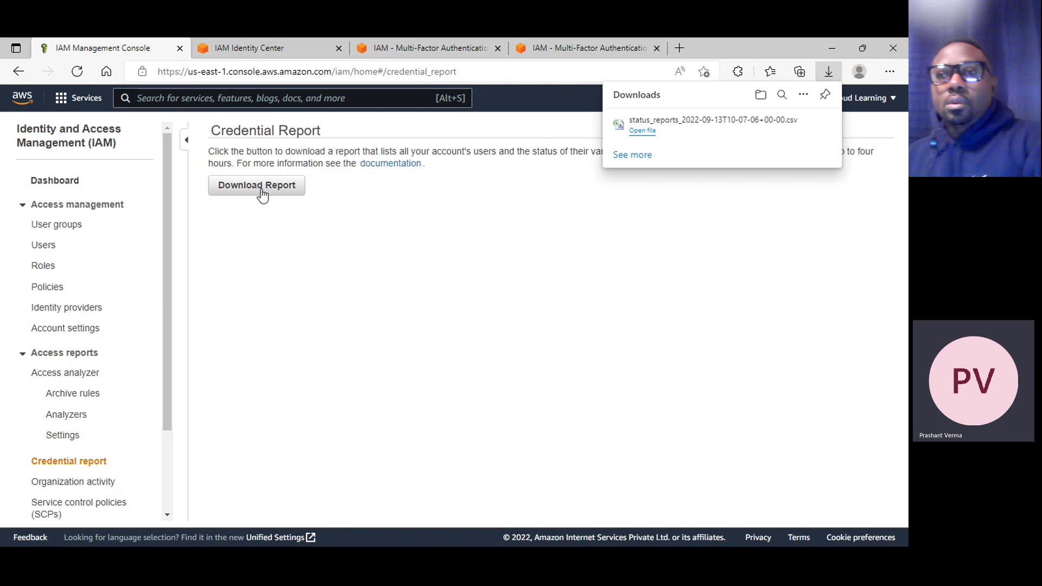
left_click(634, 121)
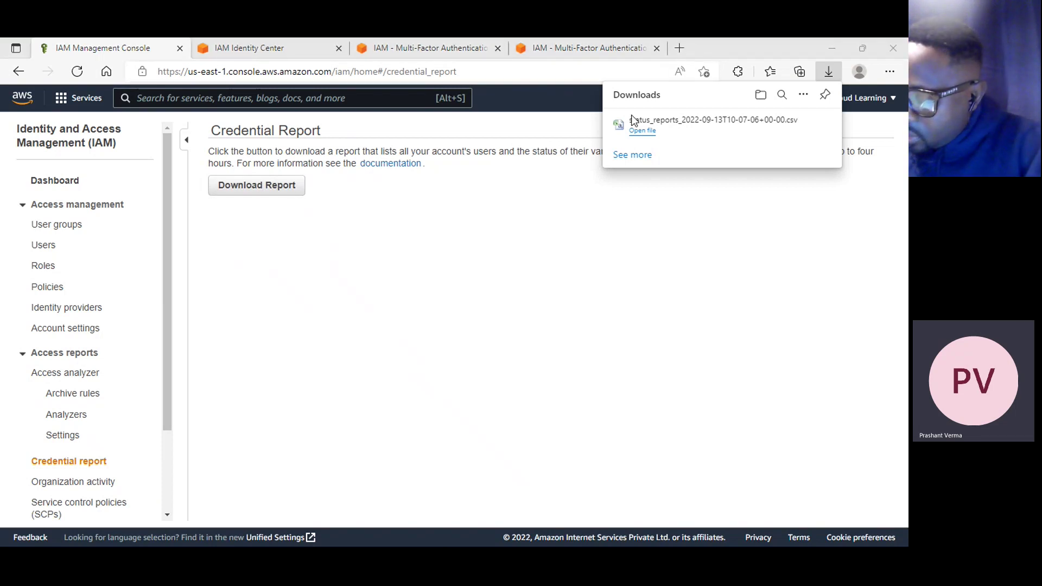
left_click(645, 132)
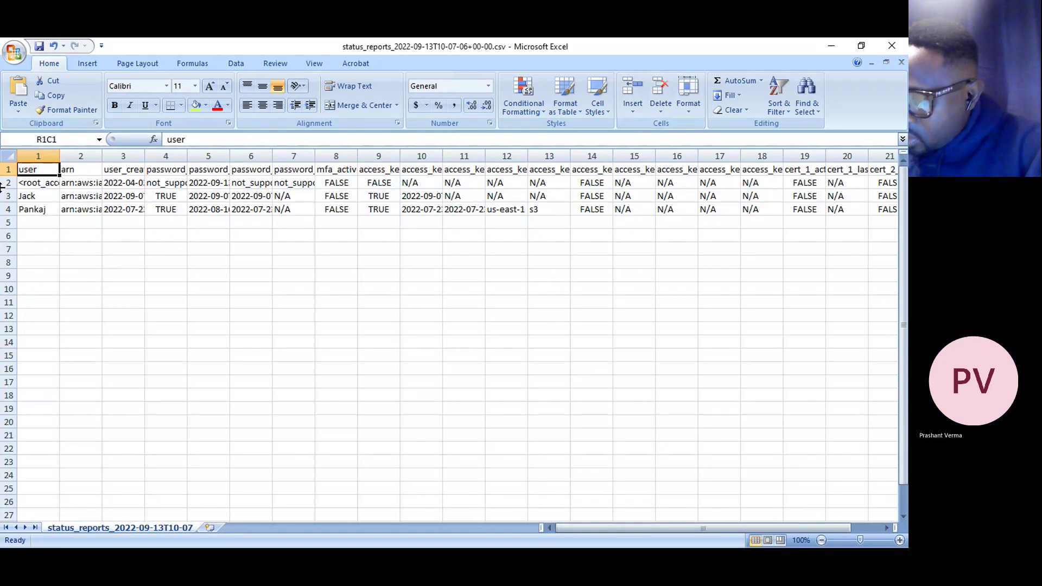
AutoFit every column of the credential report sheet to its contents
left_click(8, 156)
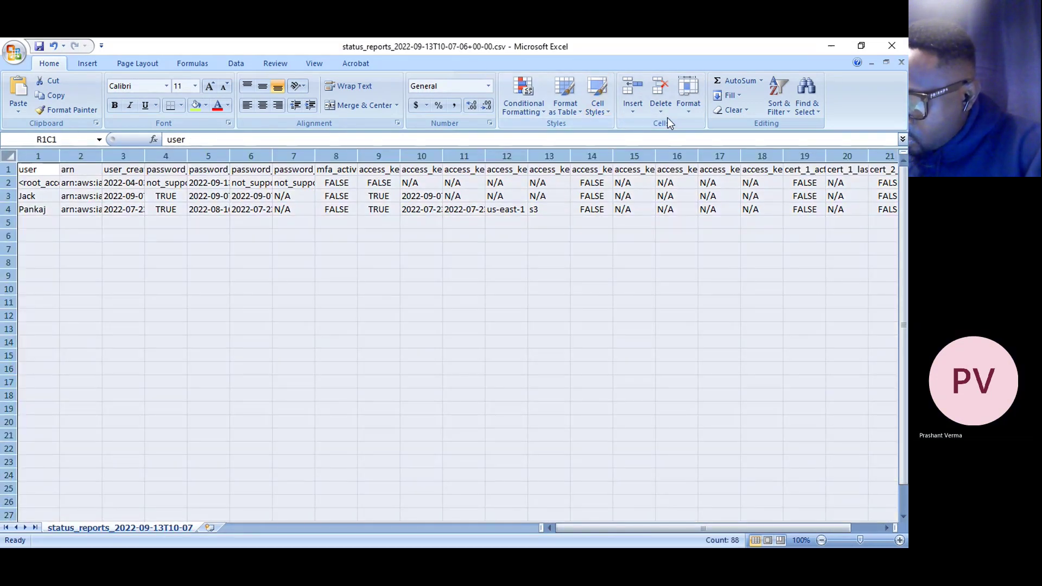
left_click(688, 95)
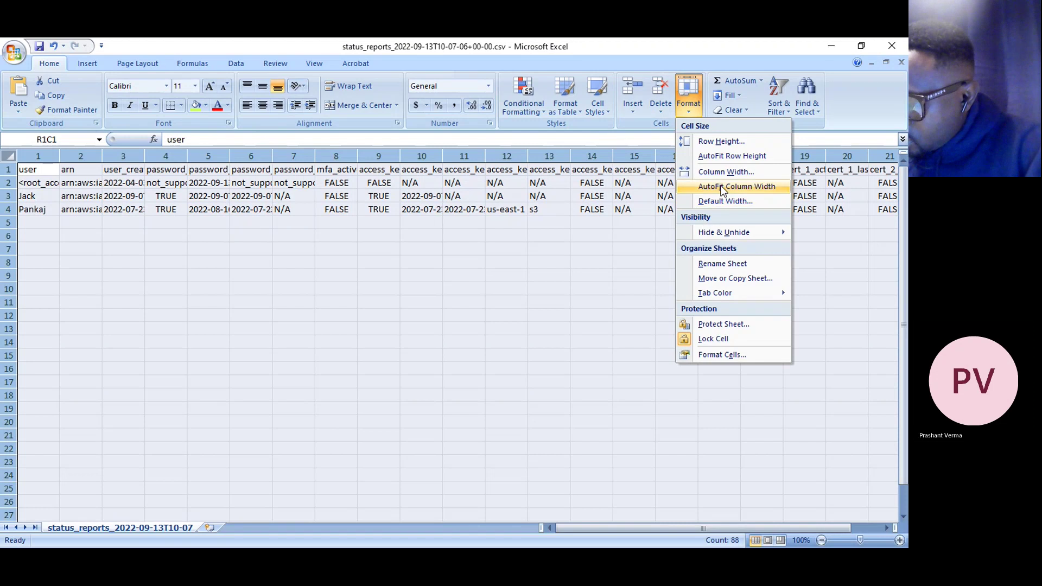
left_click(722, 186)
left_click(624, 289)
Compare the accounts' creation times and widen the user_creation_time column further
left_click(269, 208)
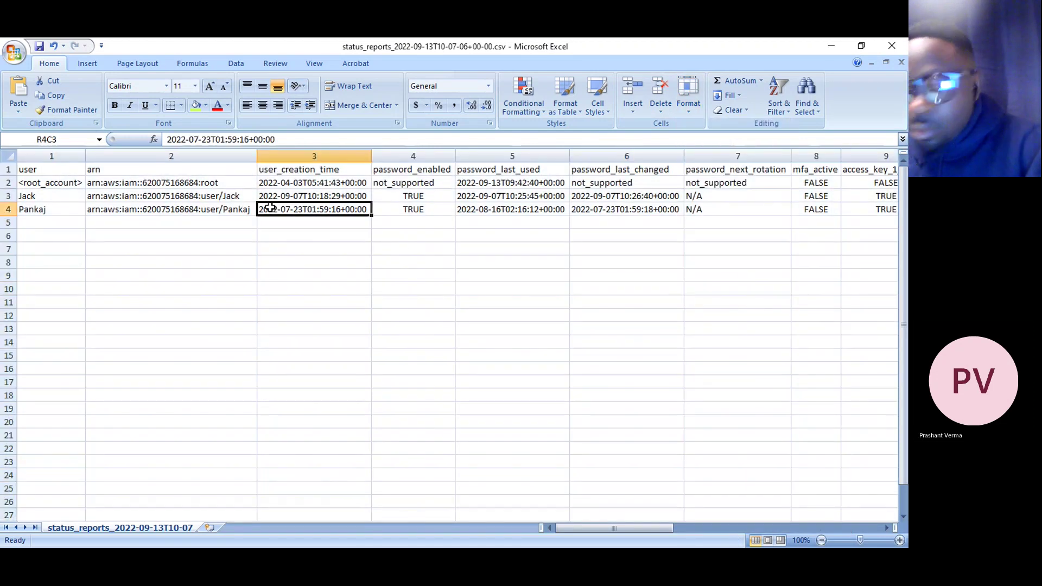
key("Left")
key("Left")
key("Up")
key("Up")
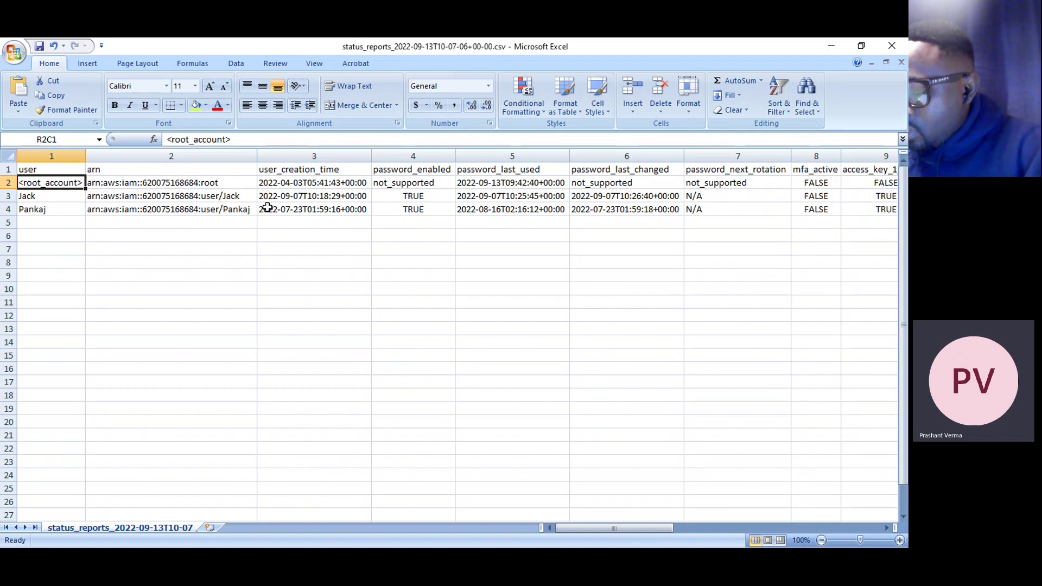
key("Down")
key("Down")
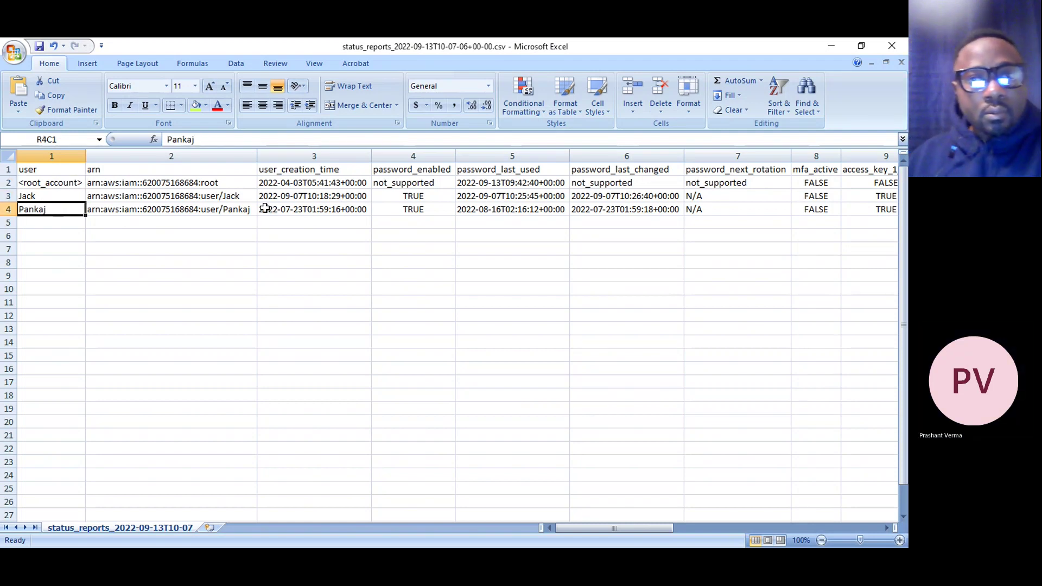
key("Up")
key("Up")
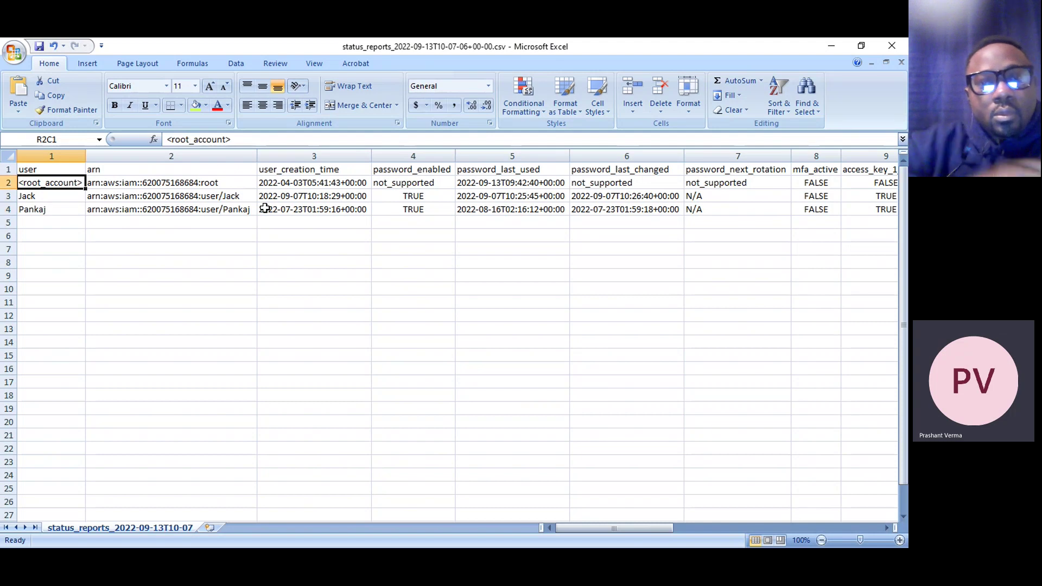
key("Right")
key("Right")
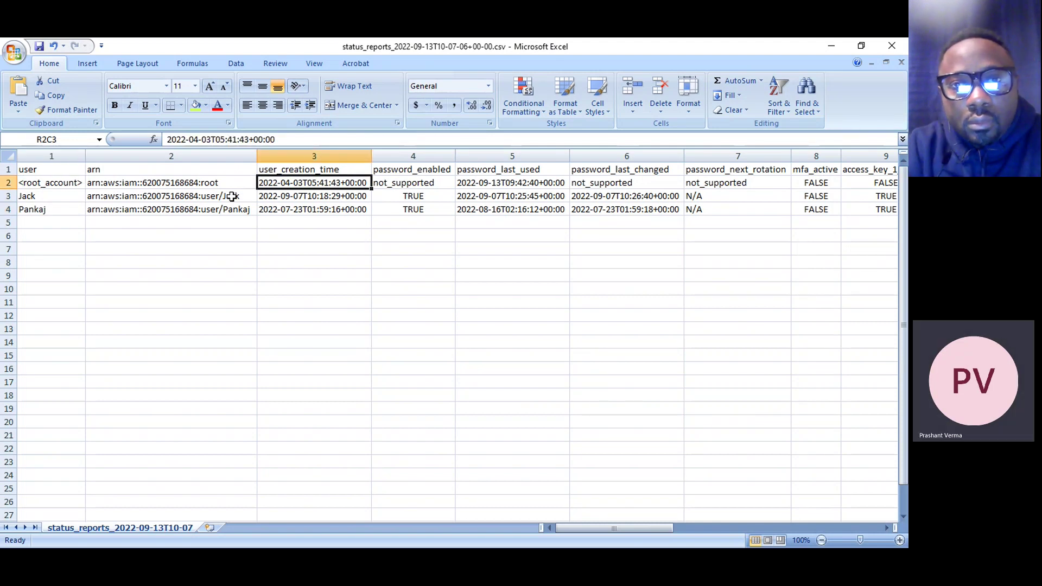
left_click_drag(373, 158, 452, 158)
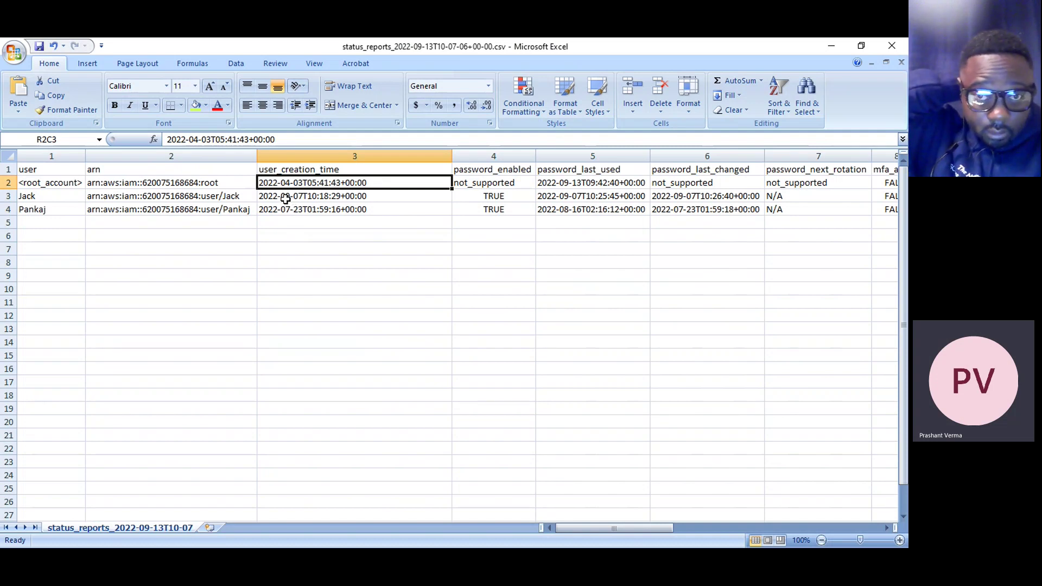
left_click(285, 199)
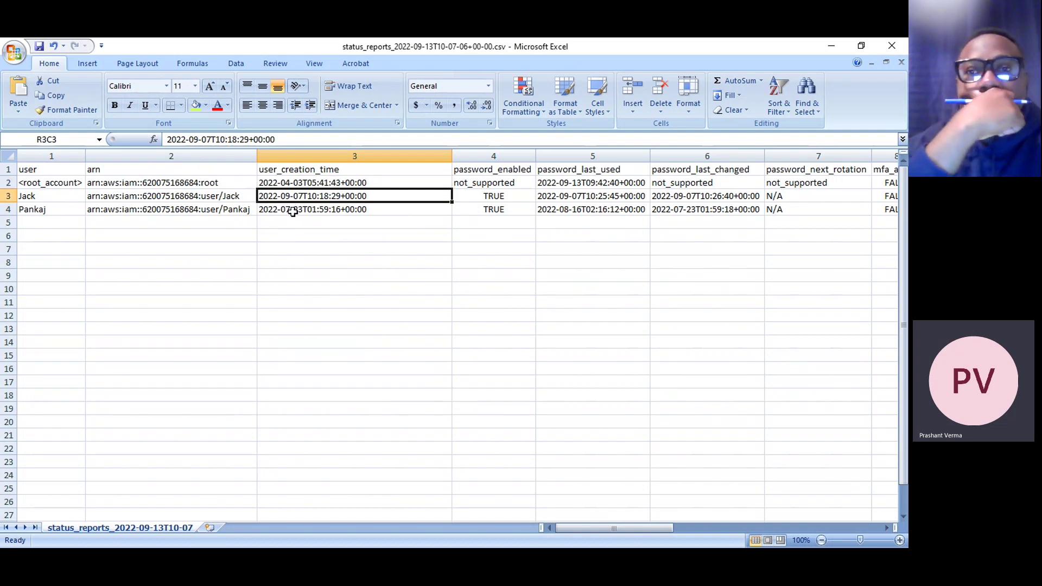
left_click(293, 210)
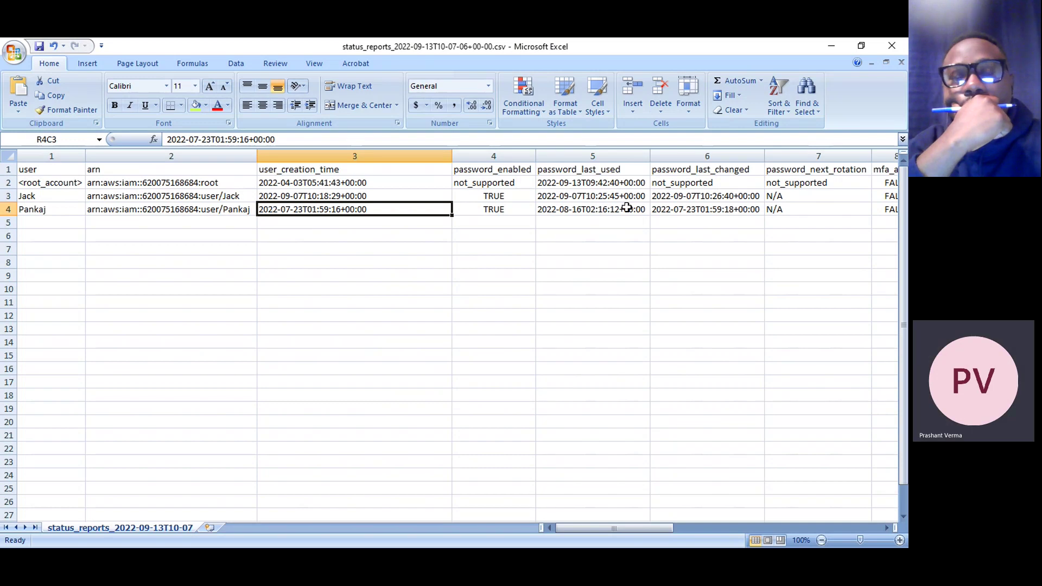
Review the last user's password dates through mfa_active, which shows FALSE
left_click(667, 206)
key("Left")
key("Left")
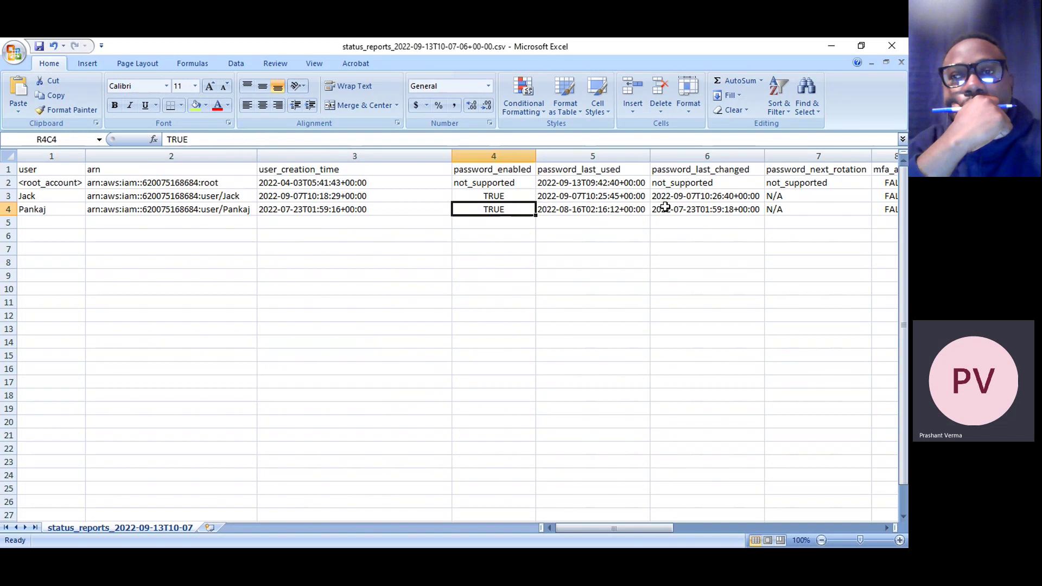
key("Right")
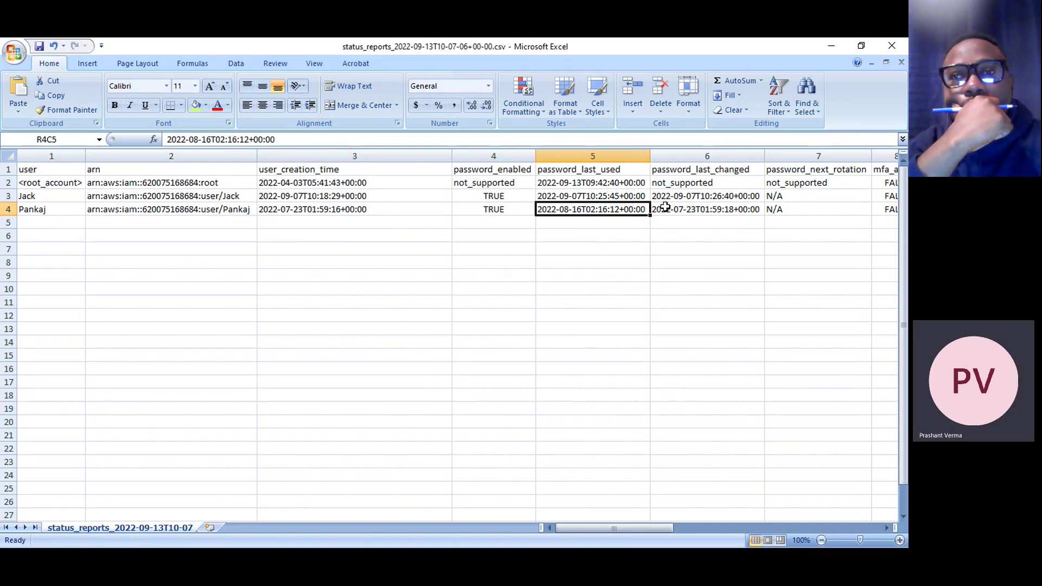
key("Right")
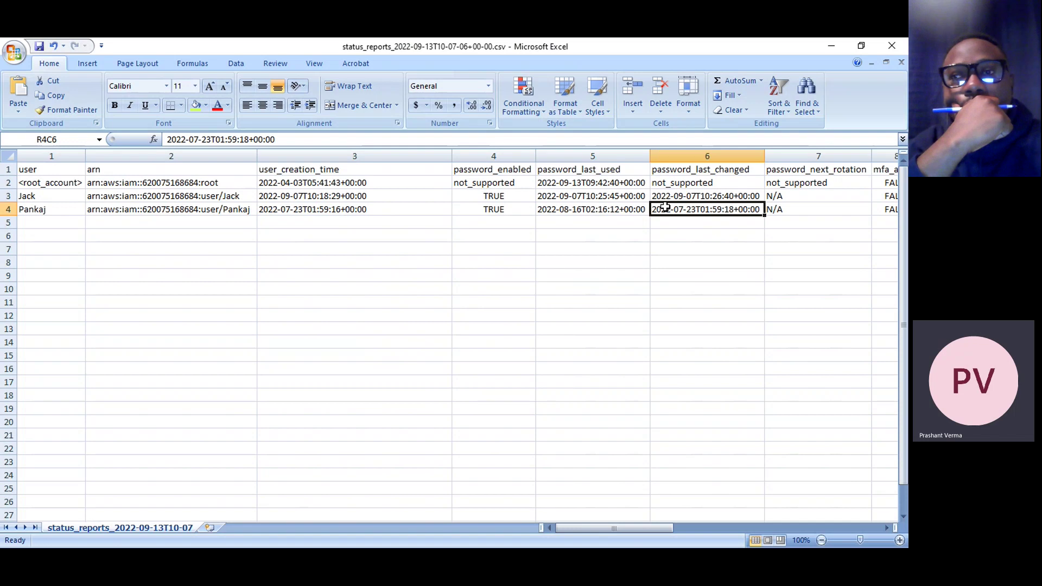
key("Right")
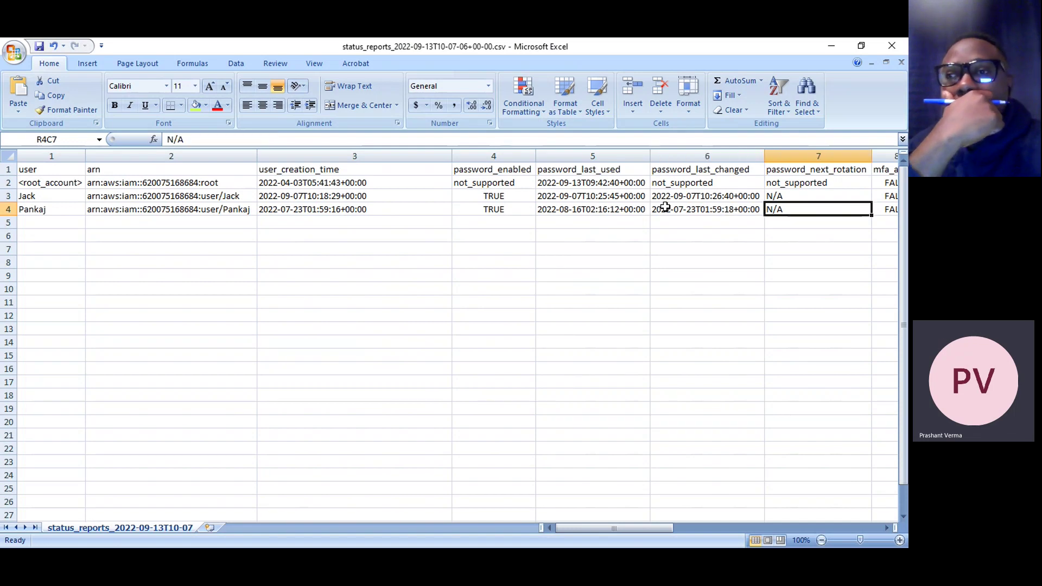
key("Right")
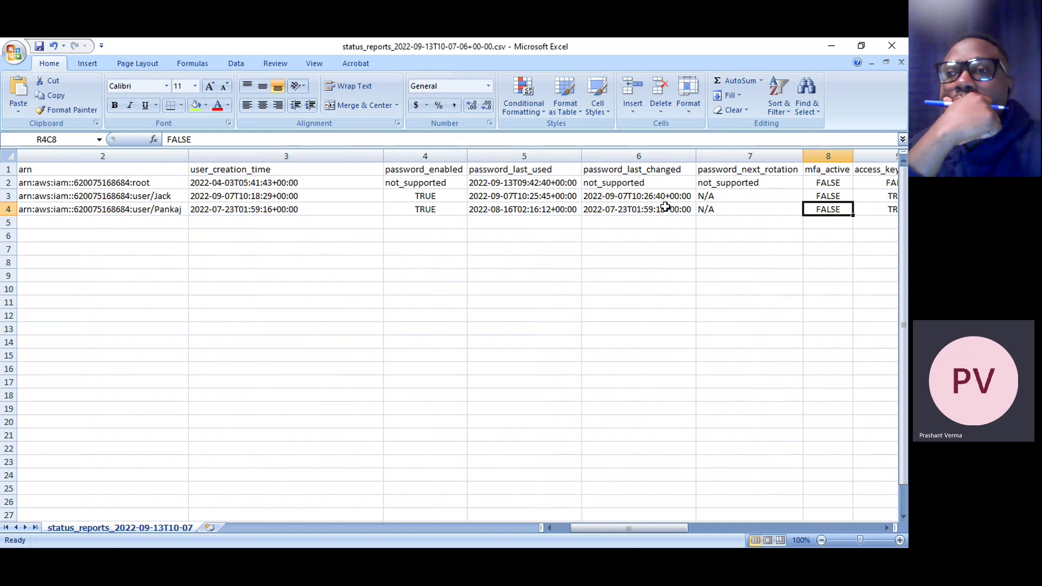
Step through the last user's access key, s3 last-used service and certificate columns
key("Right")
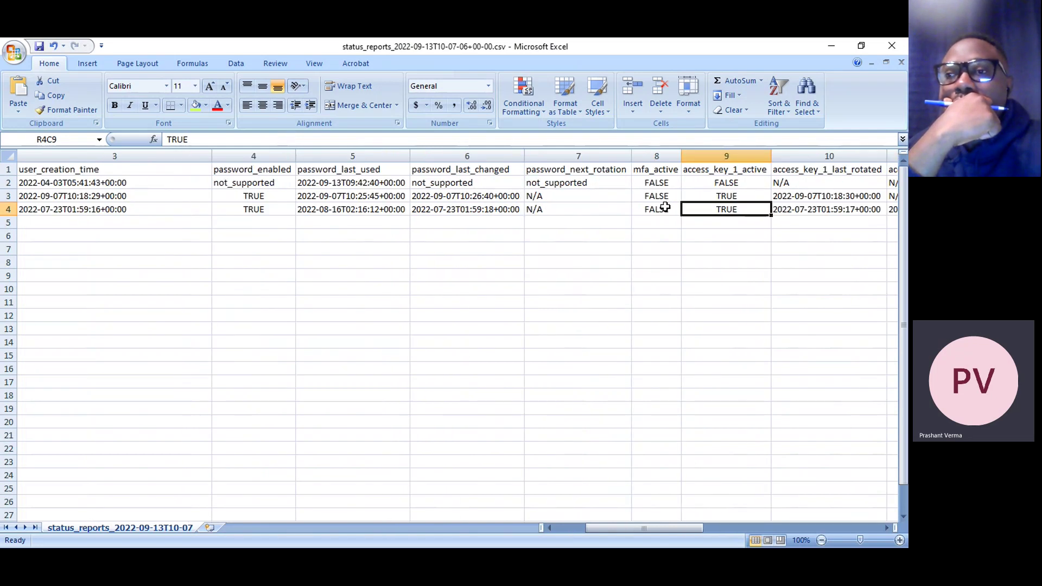
key("Right")
key("Right")
key("Right")
key("Right")
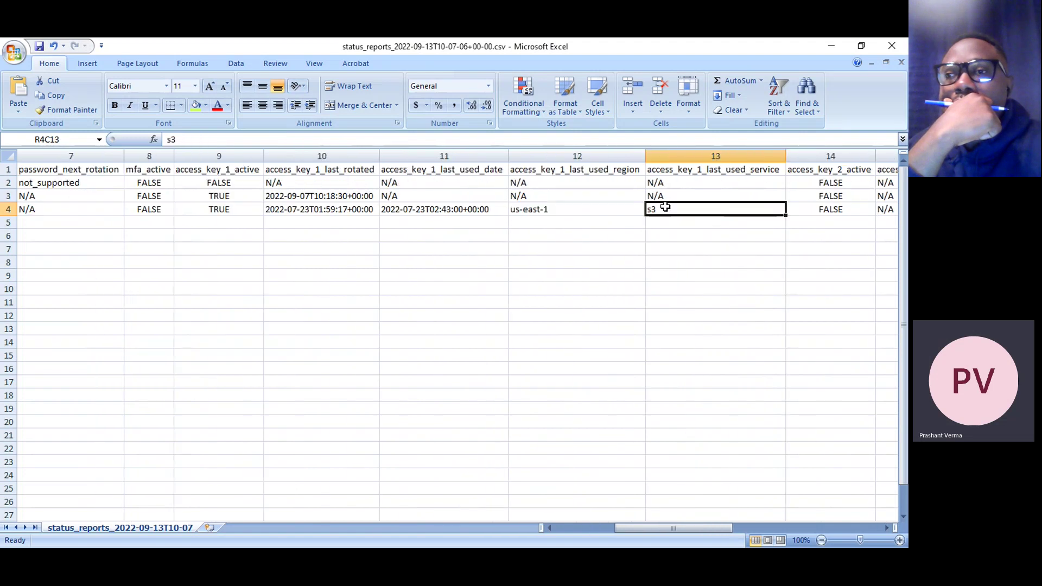
key("Right")
key("Right")
key("Right")
key("Right")
key("Right")
key("Right")
key("Right")
key("Right")
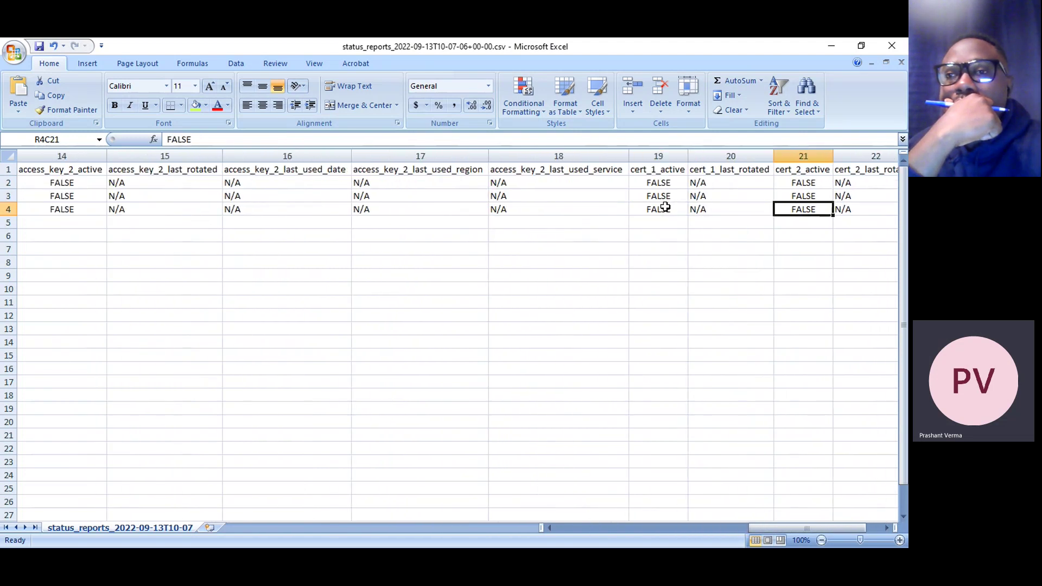
key("Right")
key("Right")
key("Right")
key("Right")
key("Left")
key("Left")
key("Left")
key("Left")
key("Left")
key("Left")
key("Left")
key("Left")
key("Left")
key("Left")
key("Left")
key("Left")
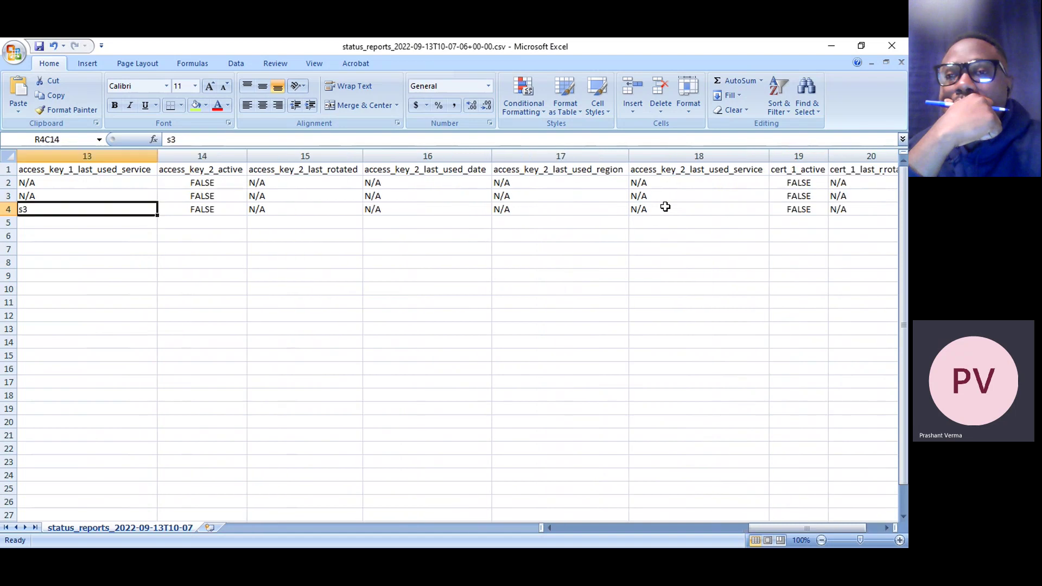
key("Left")
key("Left")
key("Left")
key("Left")
key("Left")
key("Left")
key("Left")
key("Left")
key("Left")
key("Left")
key("Left")
key("Left")
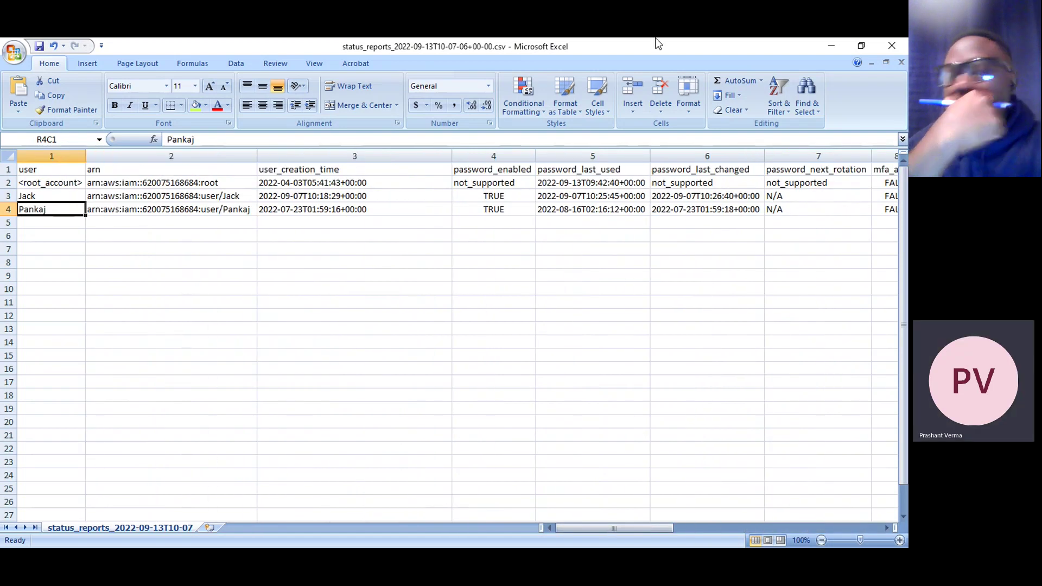
Cancel closing the workbook and recheck the last user's password_last_used date
left_click(891, 45)
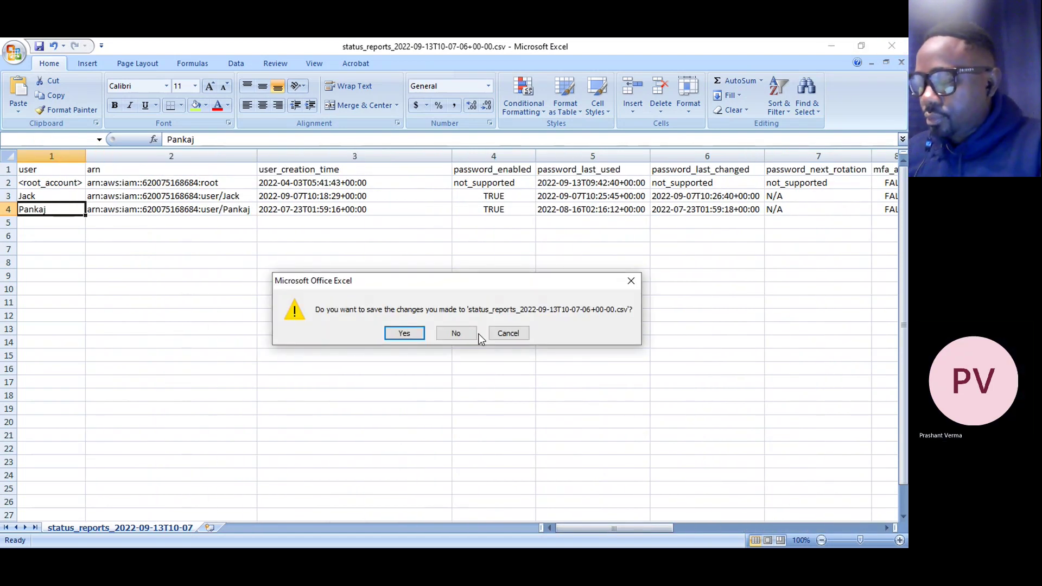
left_click(508, 333)
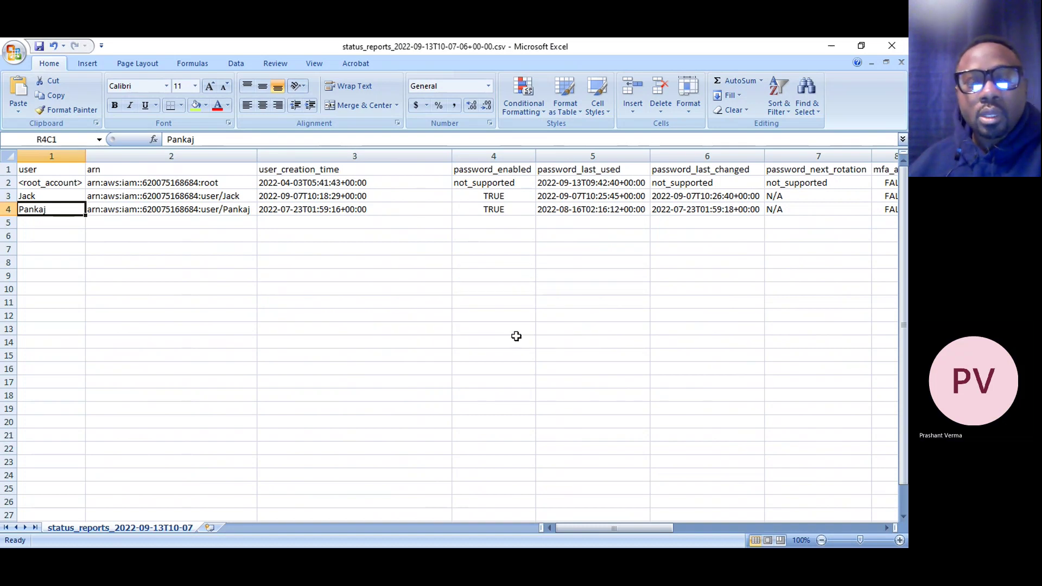
left_click(552, 209)
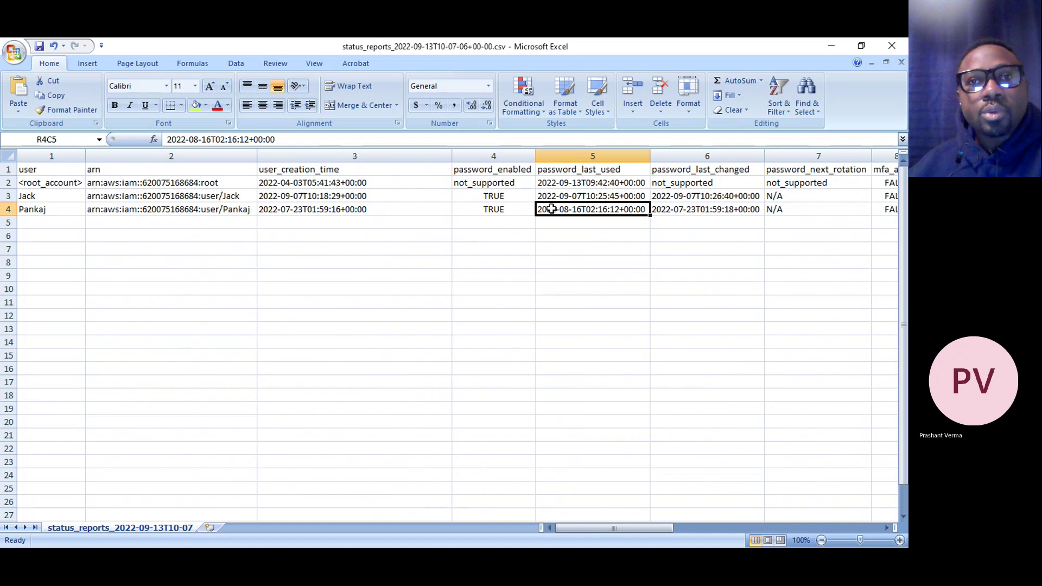
Close the credential report workbook and return to the IAM console
left_click(890, 46)
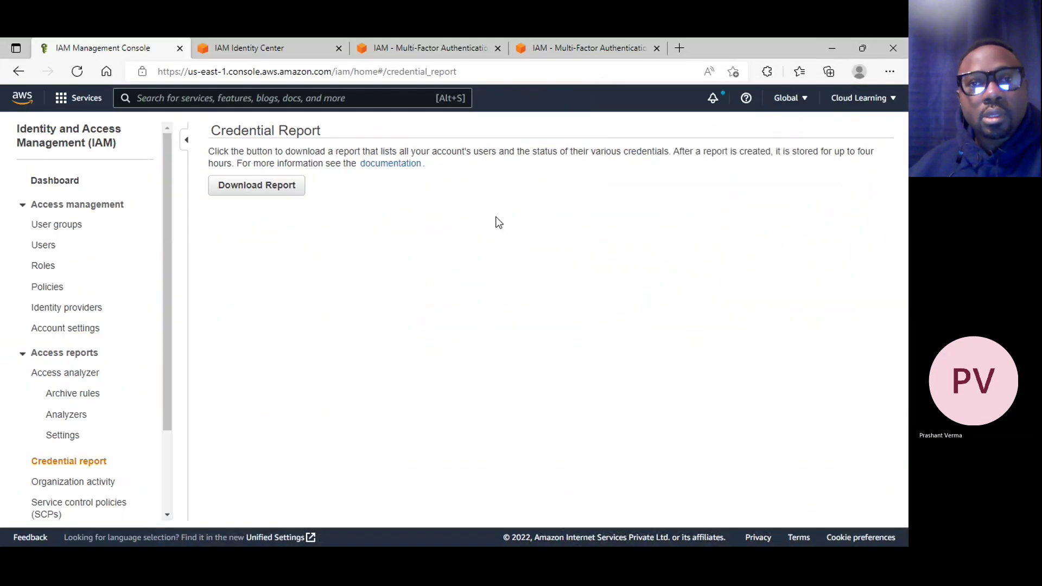
scroll(113, 436, "down", 3)
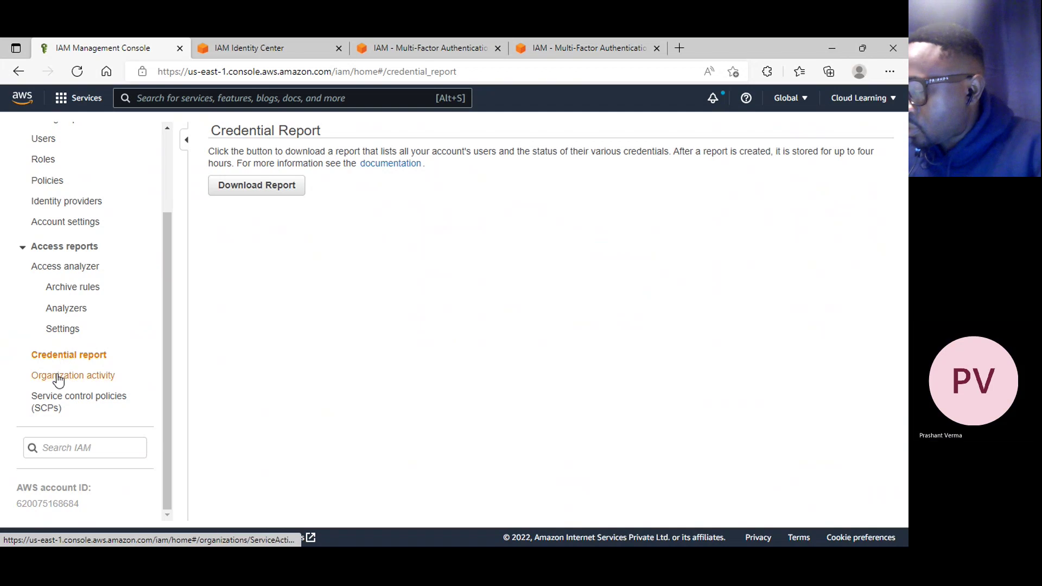
scroll(59, 380, "up", 2)
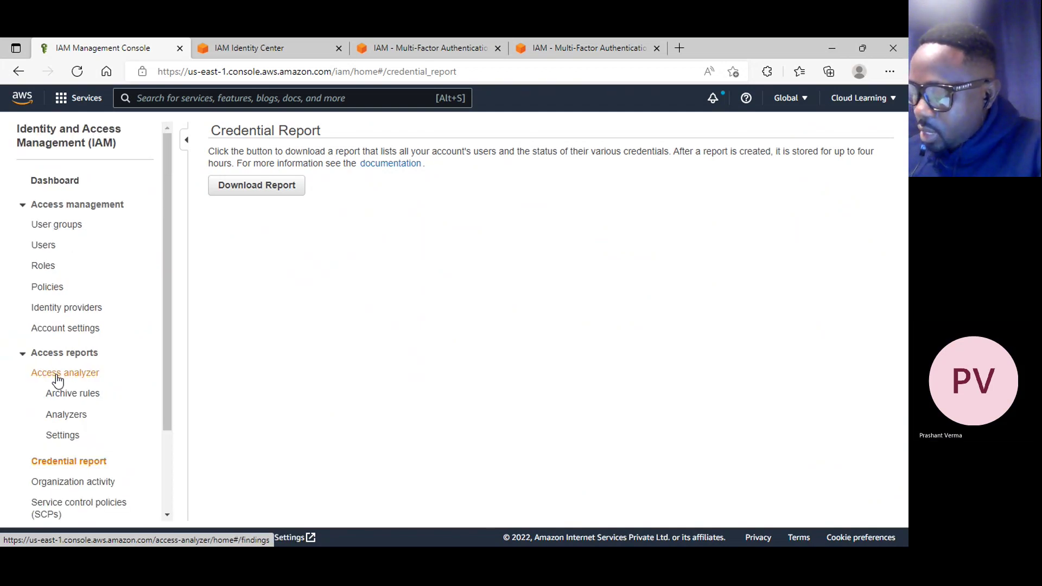
scroll(54, 384, "down", 1)
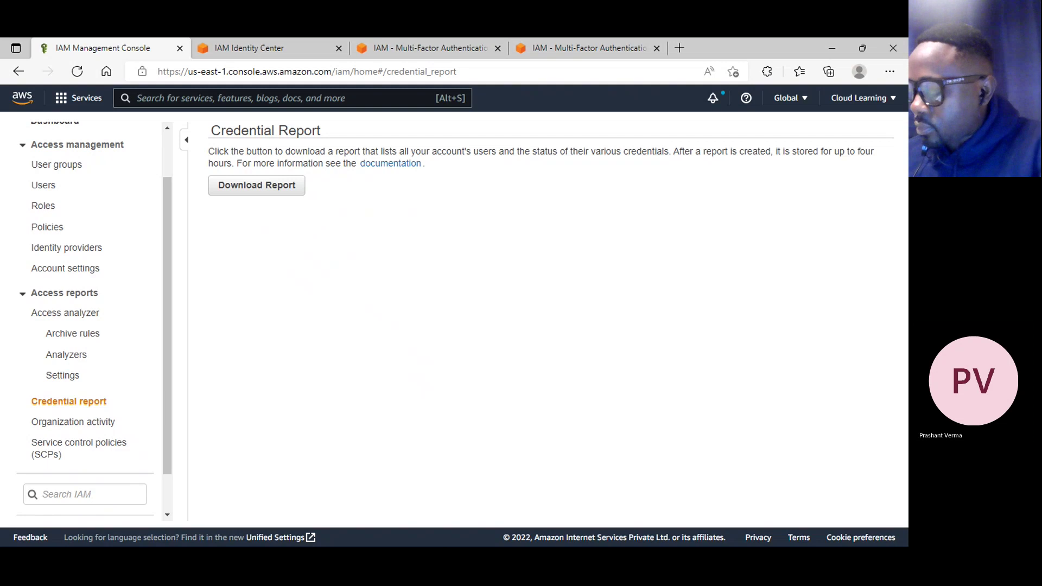
In Organization activity, expand Sandbox and Prod and open the Sandbox Cloud Learning account
left_click(93, 427)
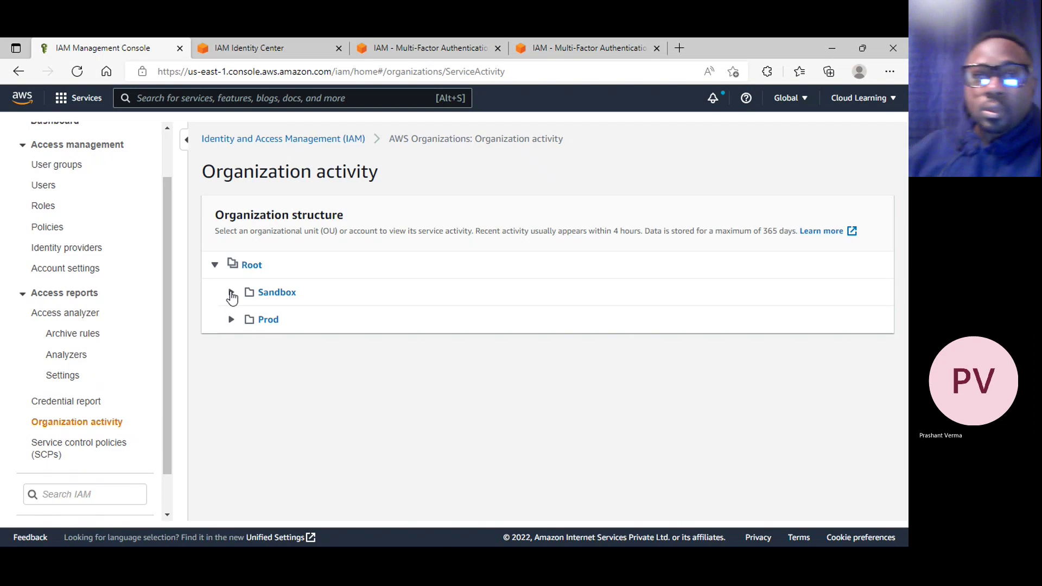
left_click(231, 293)
left_click(232, 356)
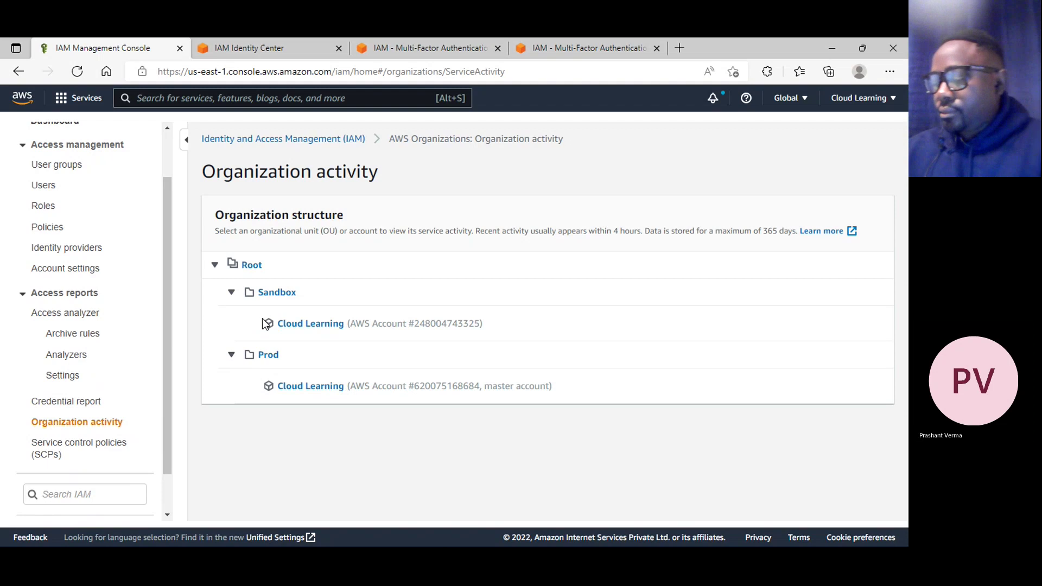
left_click(324, 325)
Review the account's service activity and attached SCPs, then return to Details and activity
scroll(360, 364, "down", 3)
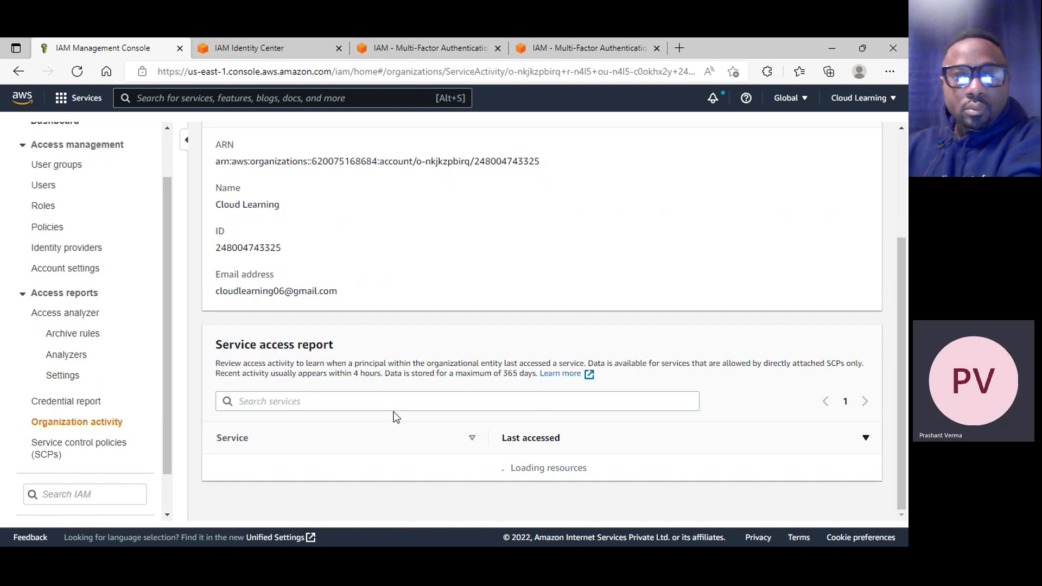
scroll(334, 404, "down", 3)
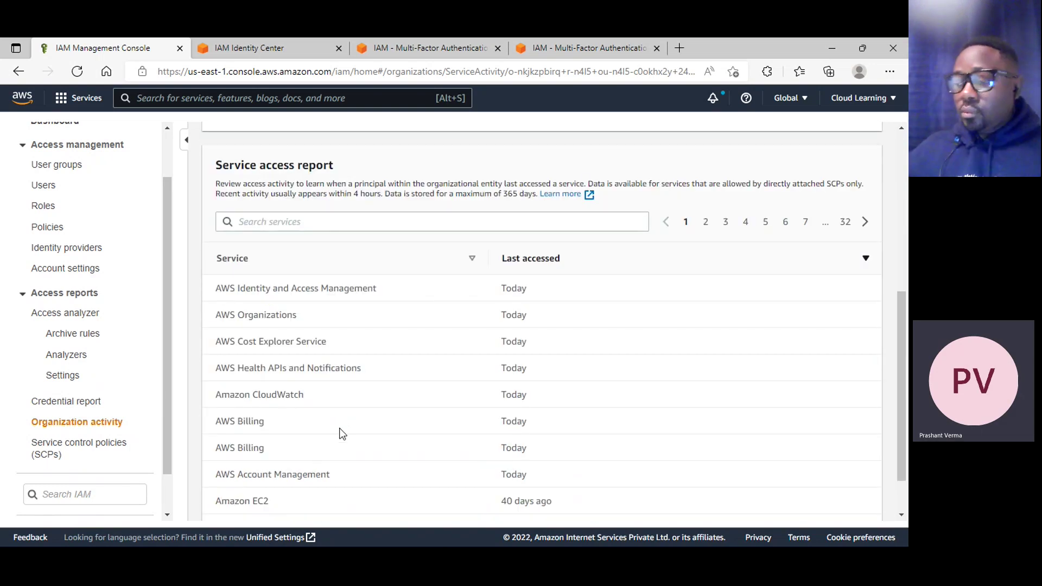
scroll(342, 434, "down", 1)
scroll(342, 435, "up", 8)
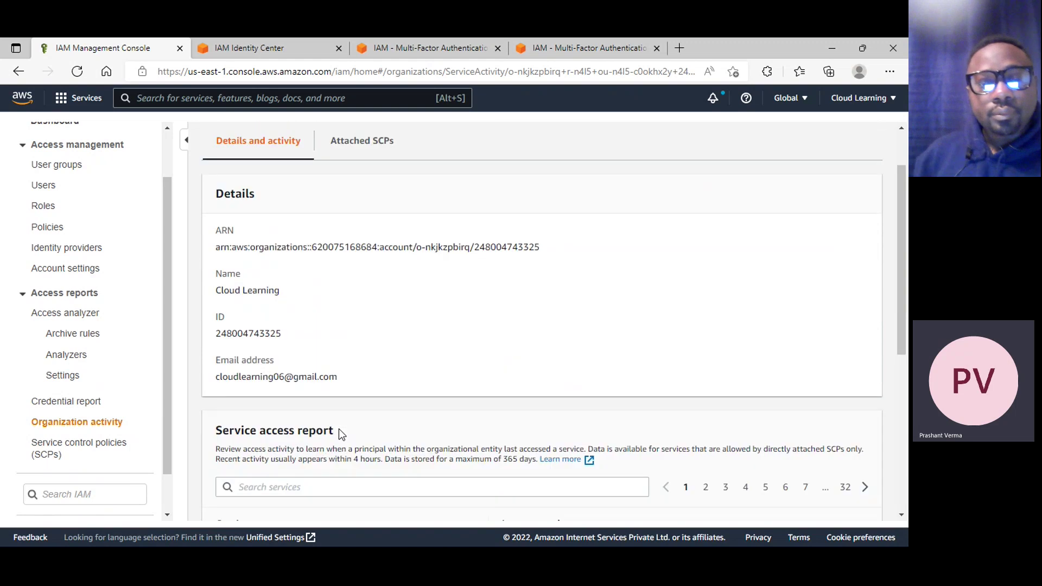
left_click(359, 213)
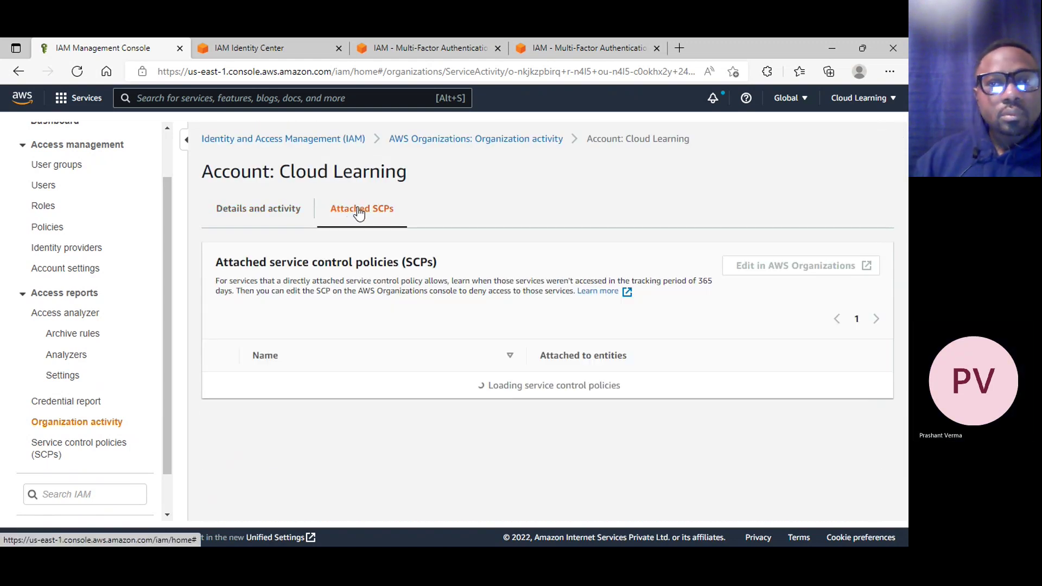
left_click(274, 210)
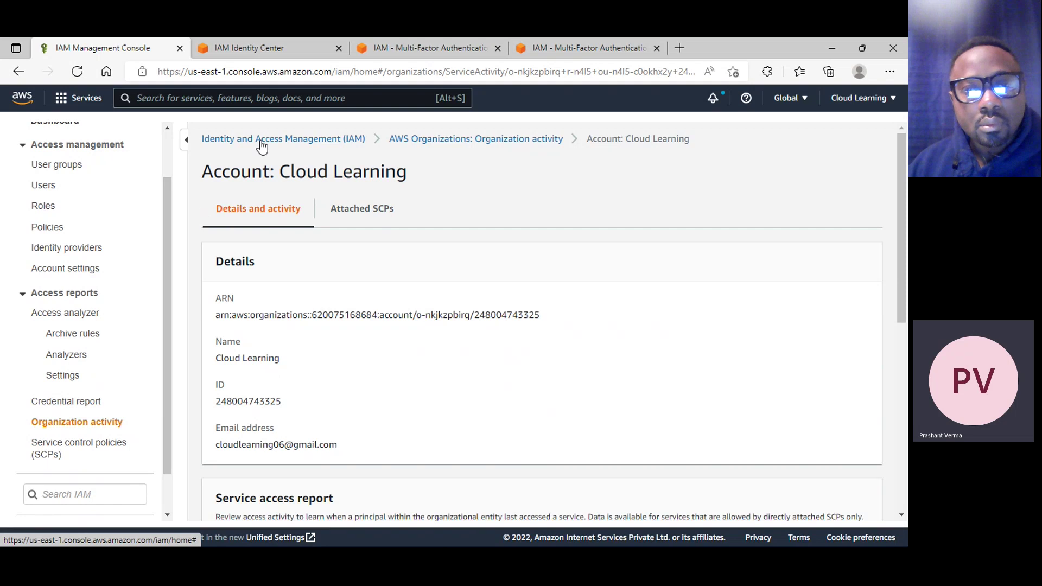
Search 'organi' and open AWS Organizations in a new tab, placed second
left_click(239, 98)
type("organi")
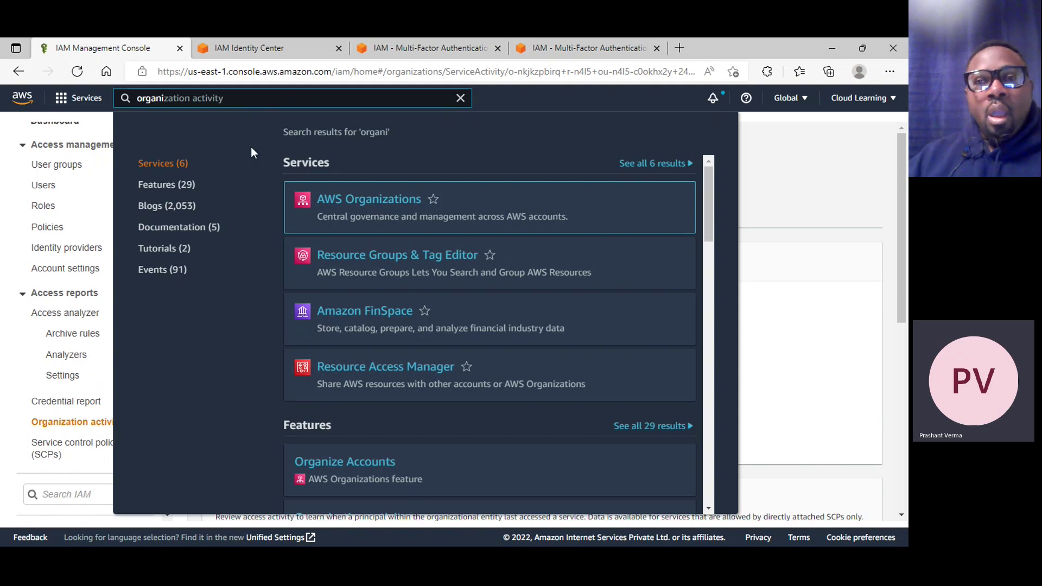
mouse_move(293, 204)
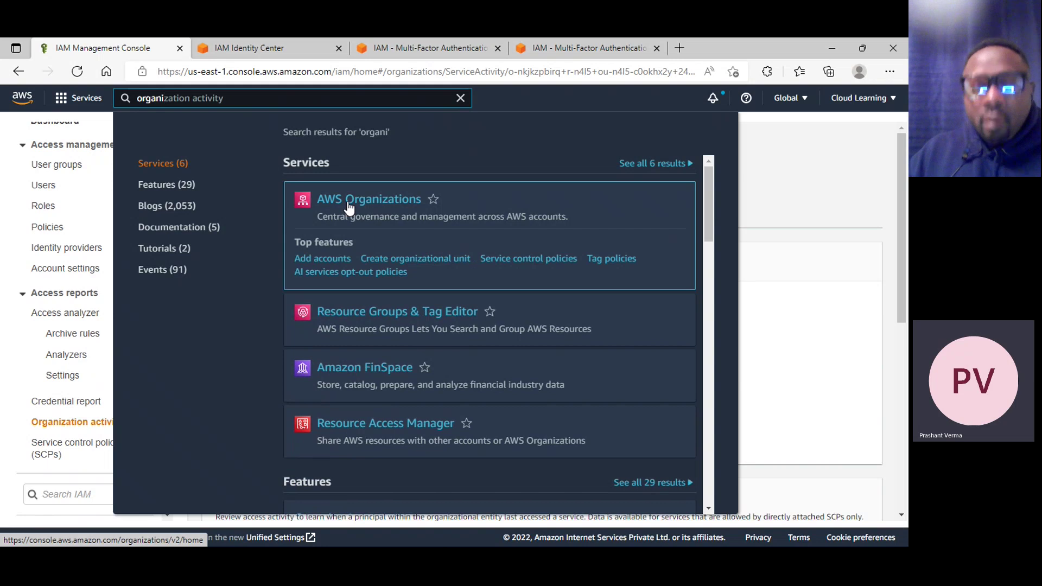
right_click(348, 201)
left_click(387, 211)
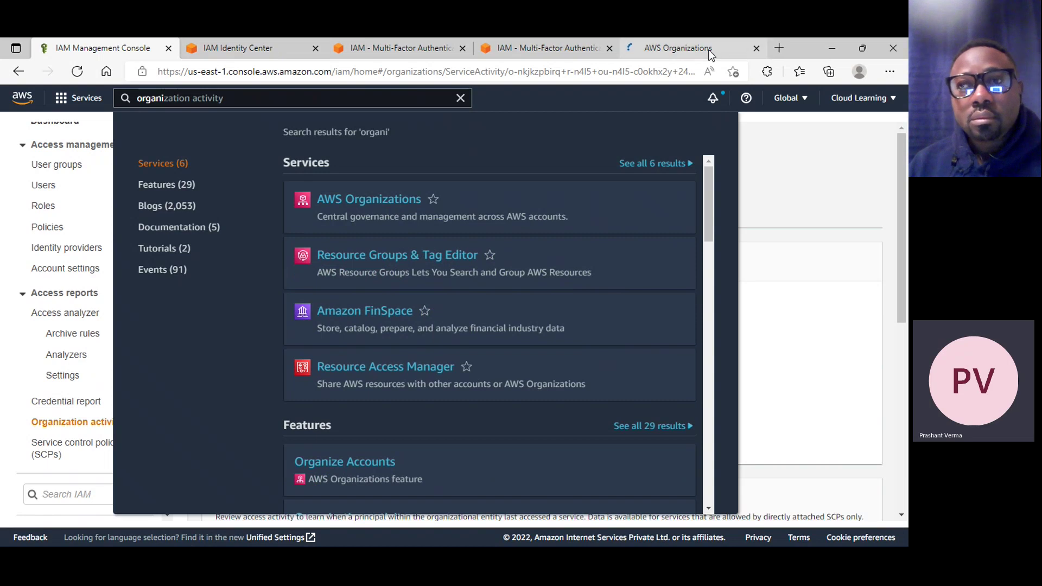
left_click_drag(669, 54, 288, 89)
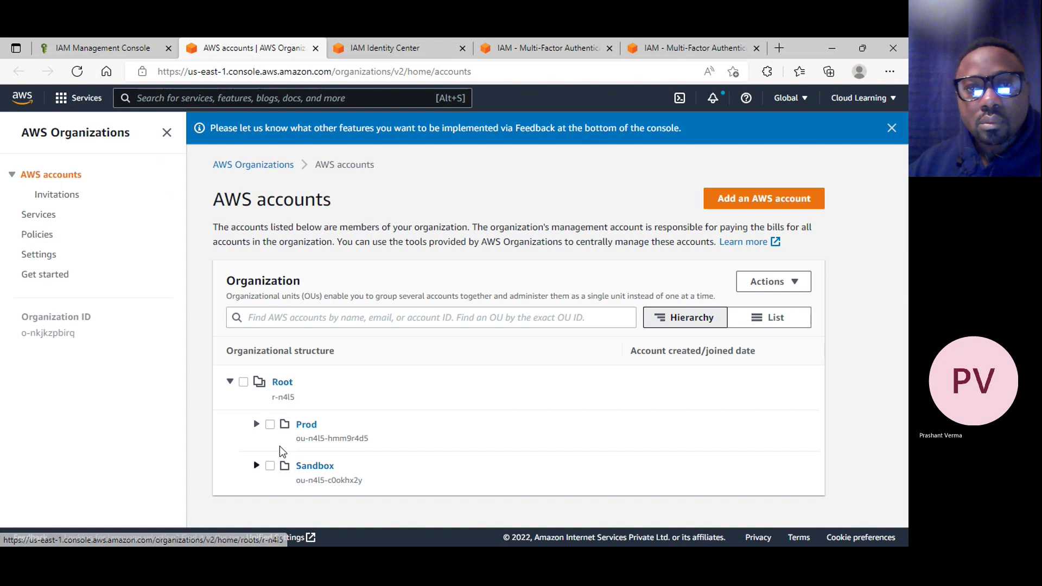
Expand Prod and Sandbox to show their member accounts and highlight the Sandbox account's e-mail
left_click(256, 426)
scroll(302, 426, "down", 1)
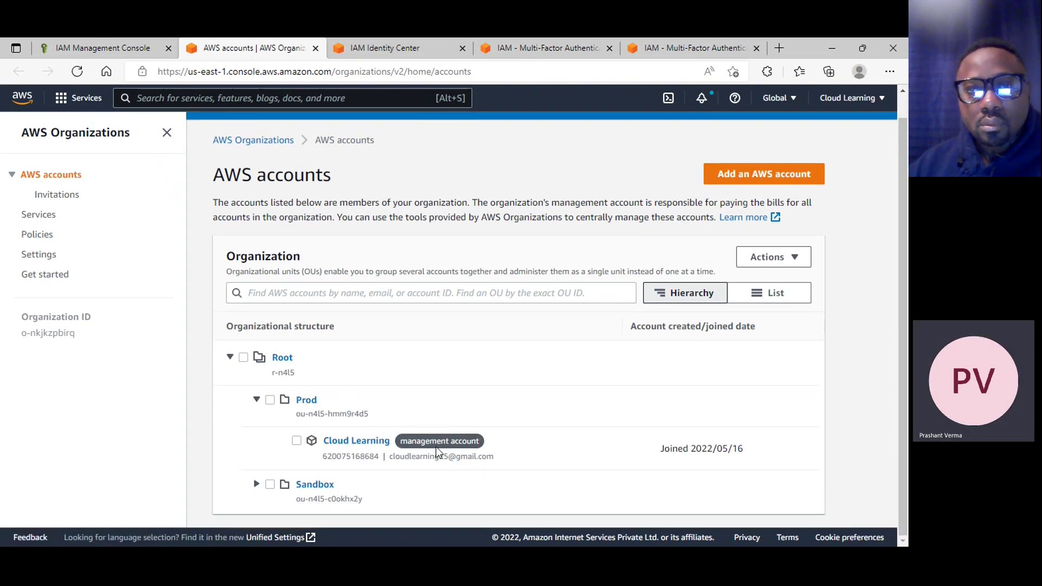
left_click(256, 485)
scroll(454, 478, "down", 1)
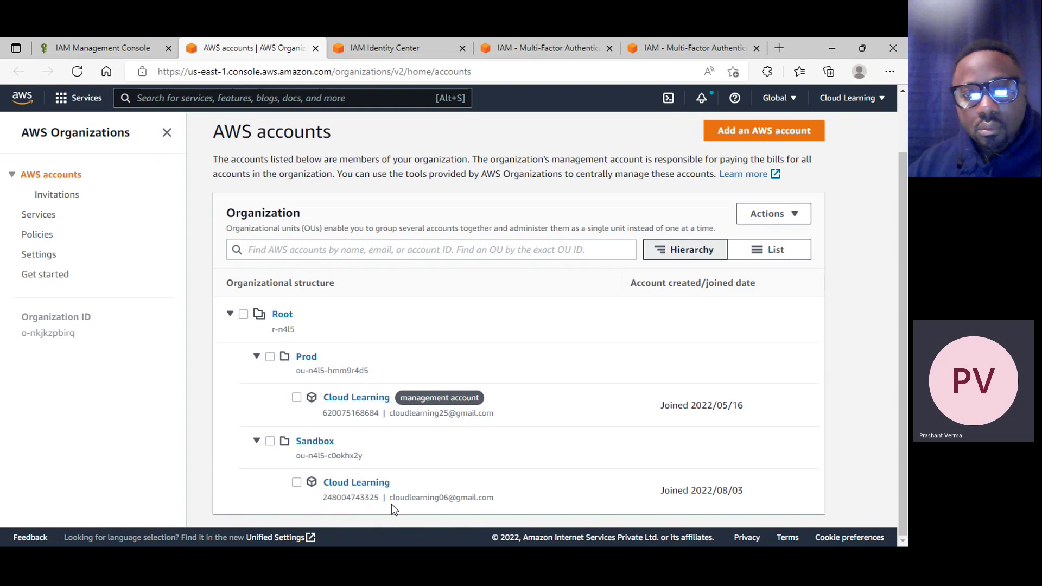
left_click_drag(390, 497, 447, 503)
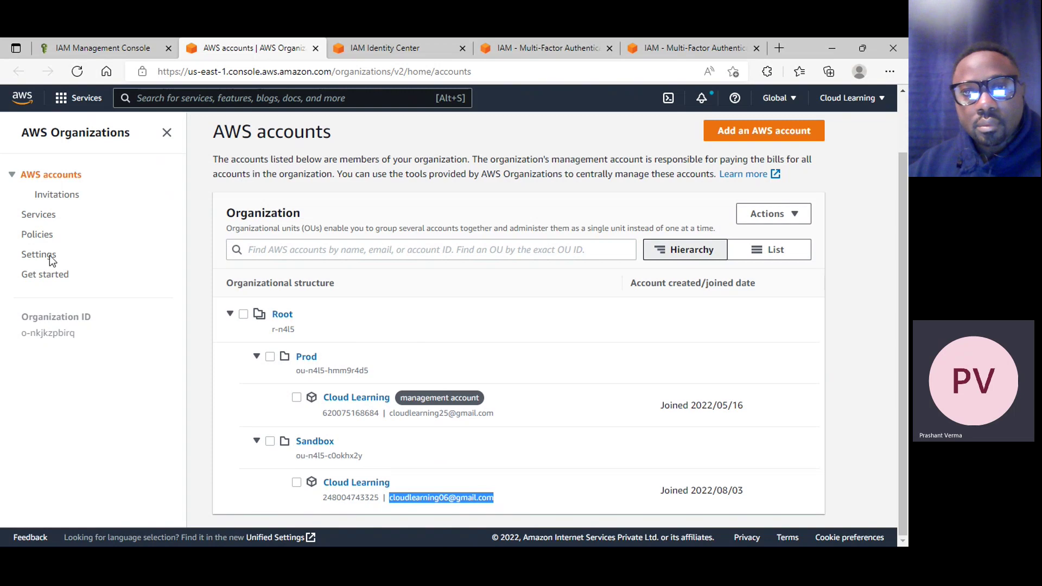
Open the Billing Dashboard from the account menu in a new tab
left_click(872, 106)
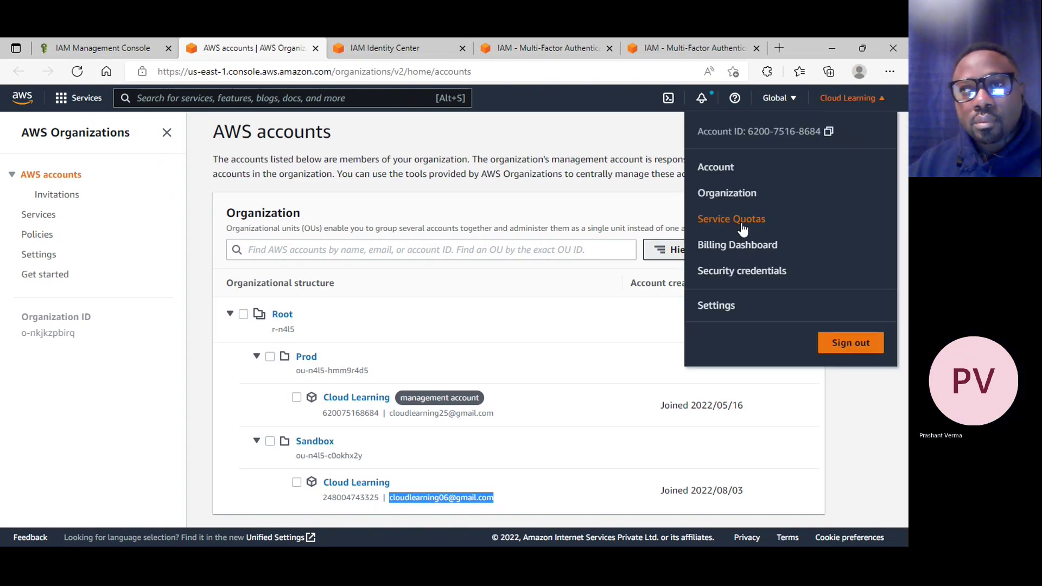
right_click(746, 253)
left_click(753, 256)
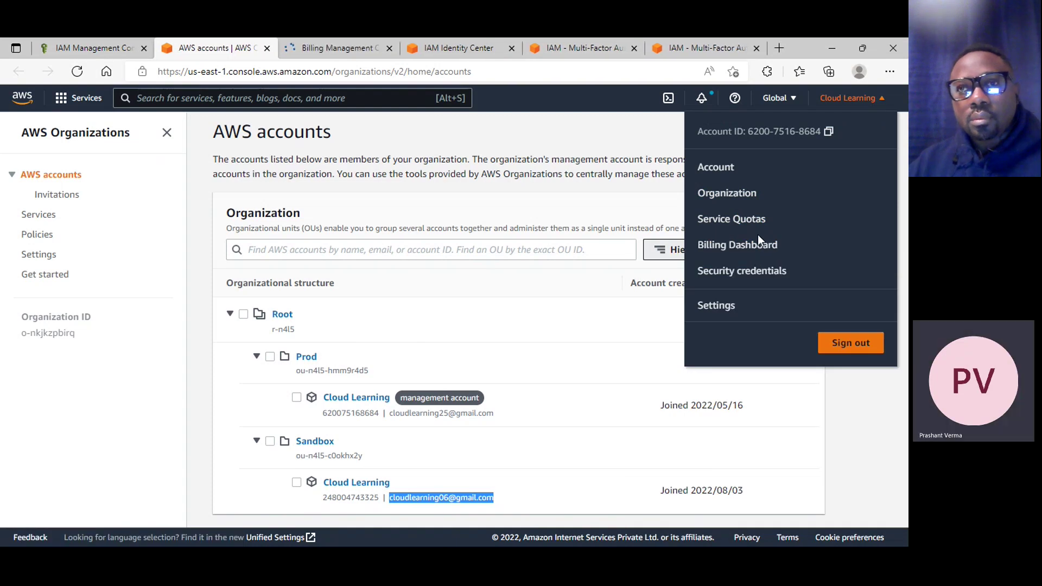
left_click(339, 51)
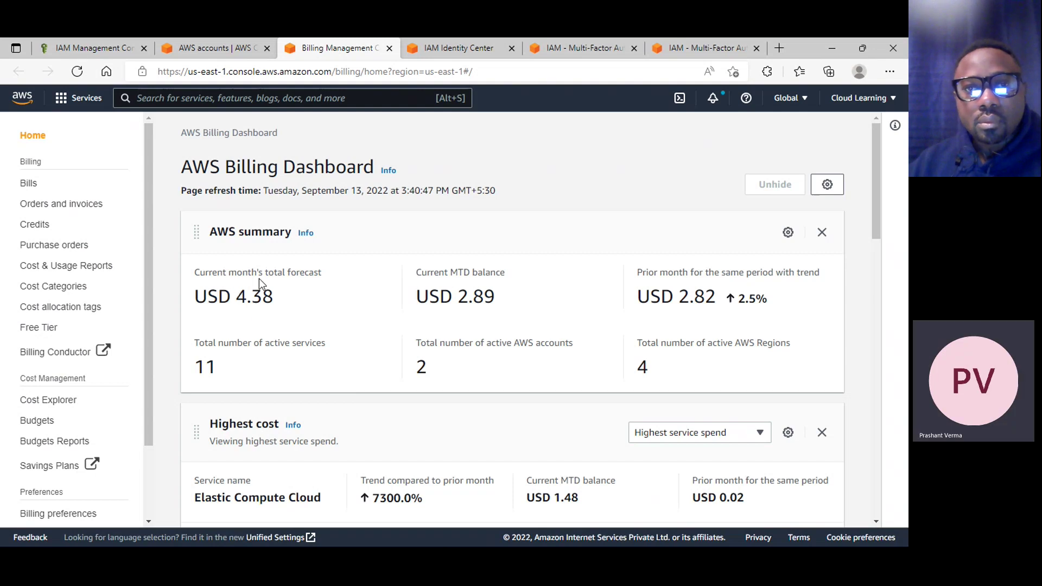
Scroll through the dashboard: USD 4.38 forecast, USD 2.89 month-to-date, two active accounts
scroll(307, 279, "down", 2)
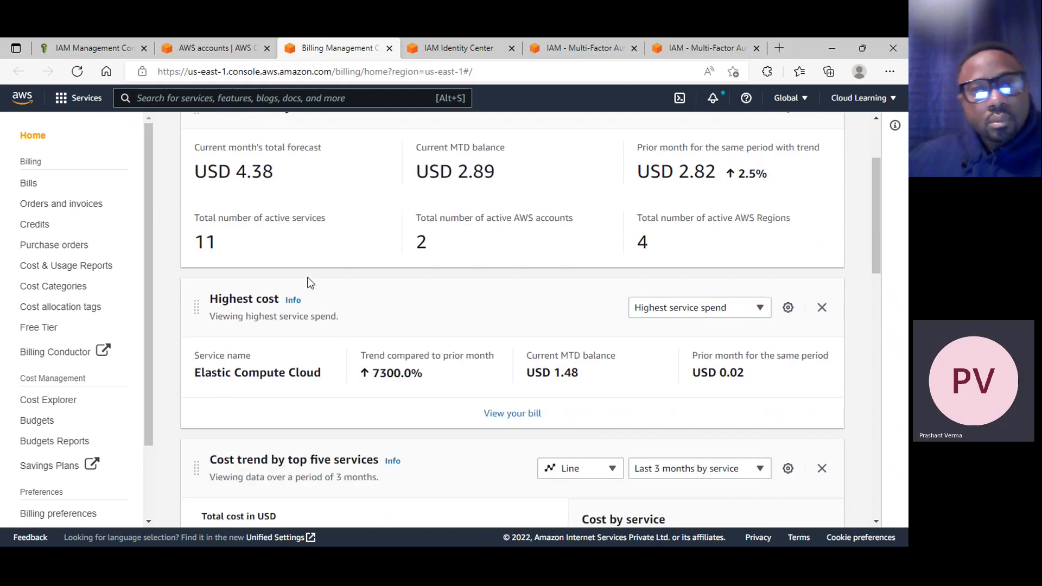
scroll(307, 279, "up", 1)
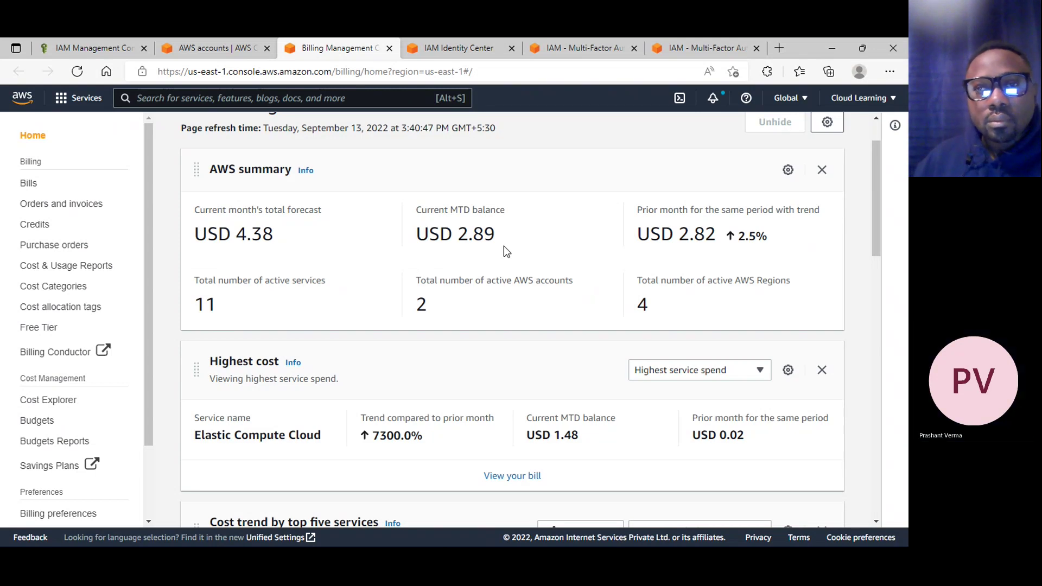
scroll(503, 249, "down", 4)
scroll(499, 261, "down", 4)
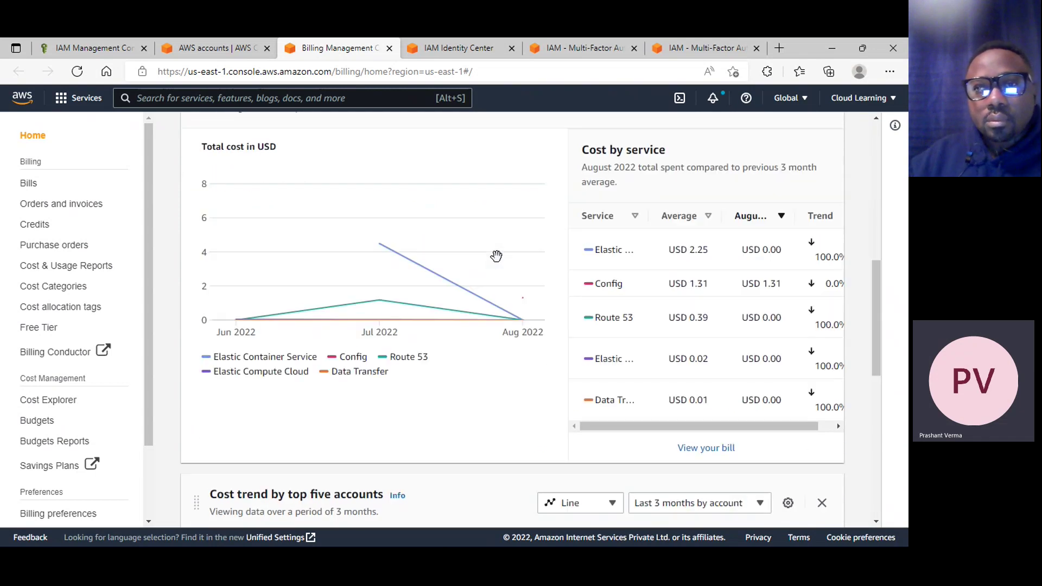
scroll(498, 257, "down", 4)
scroll(487, 263, "up", 12)
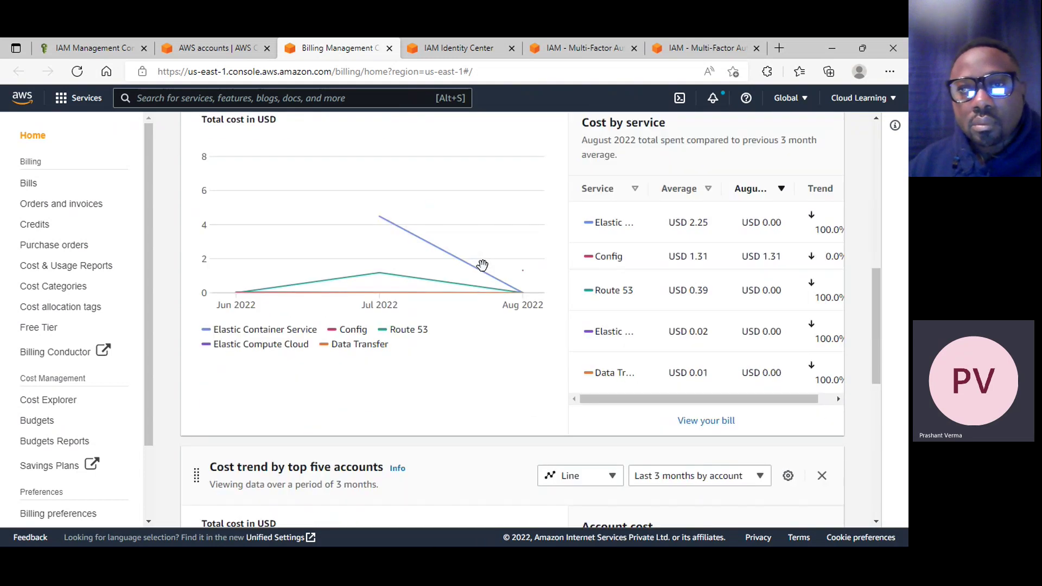
scroll(477, 277, "down", 8)
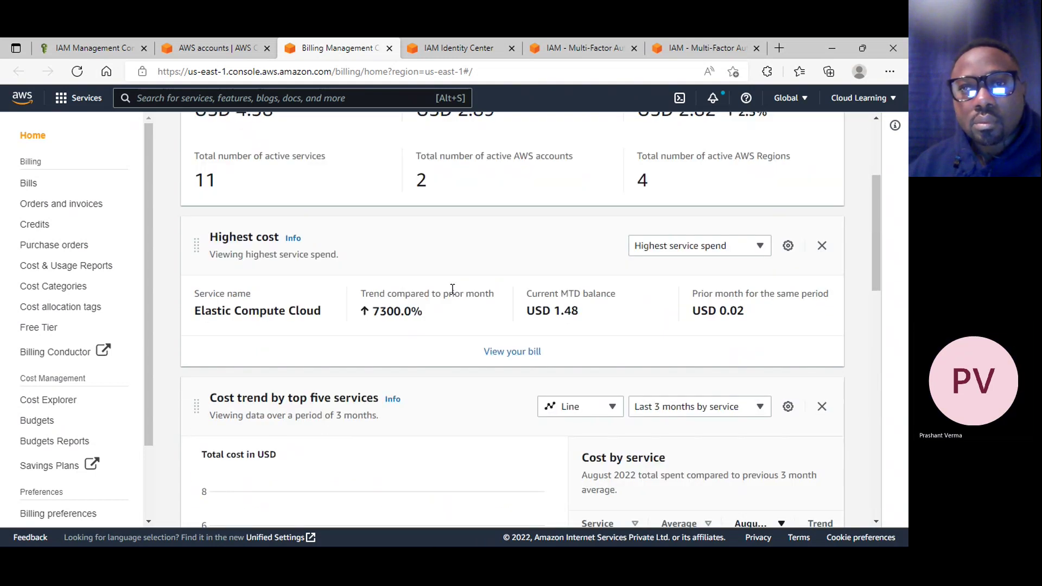
scroll(449, 298, "down", 6)
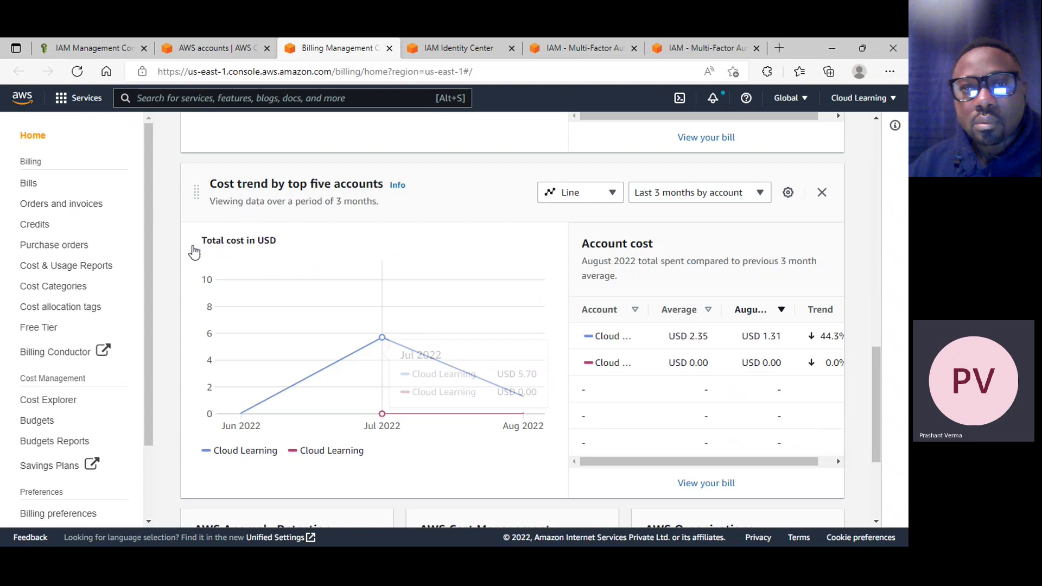
Open Bills by account and expand the Cloud Learning and management accounts' charges
left_click(27, 185)
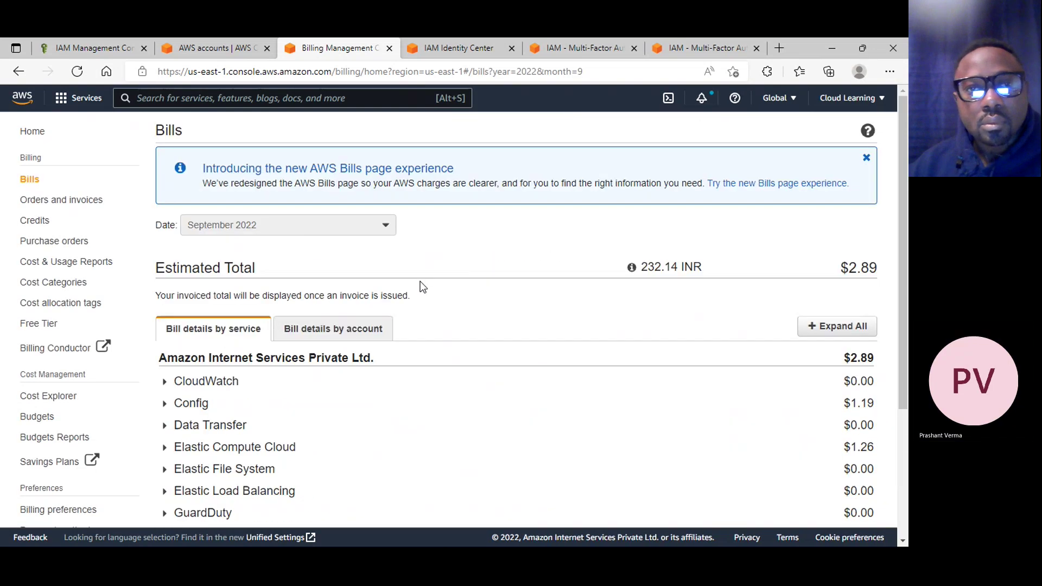
left_click(374, 333)
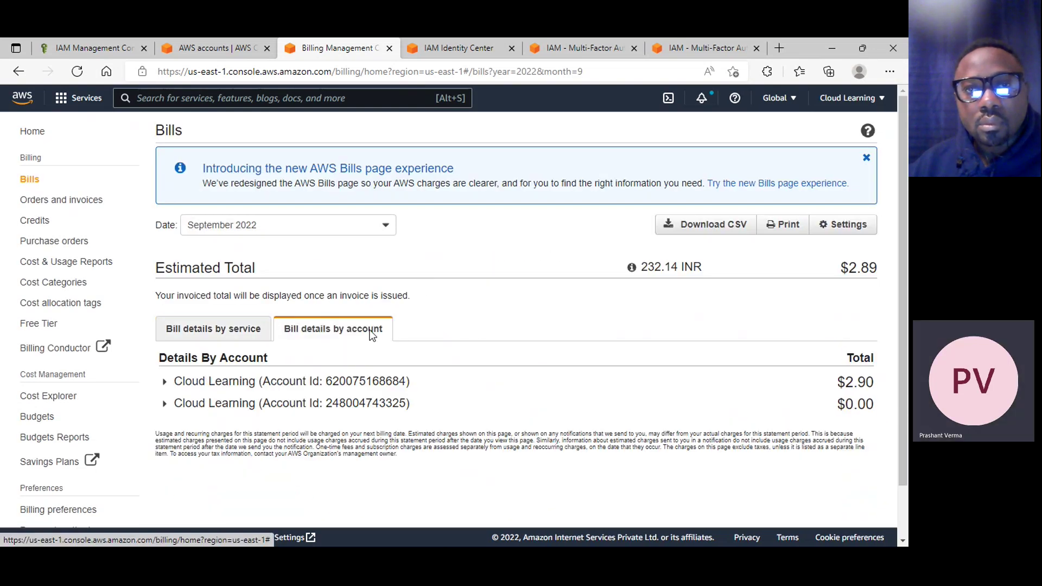
scroll(466, 390, "down", 1)
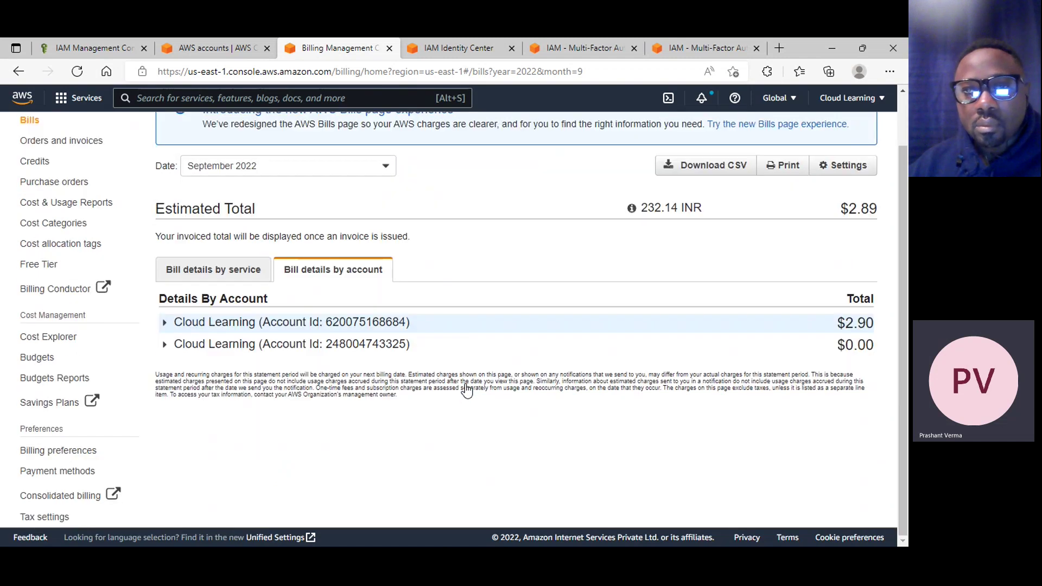
left_click(207, 343)
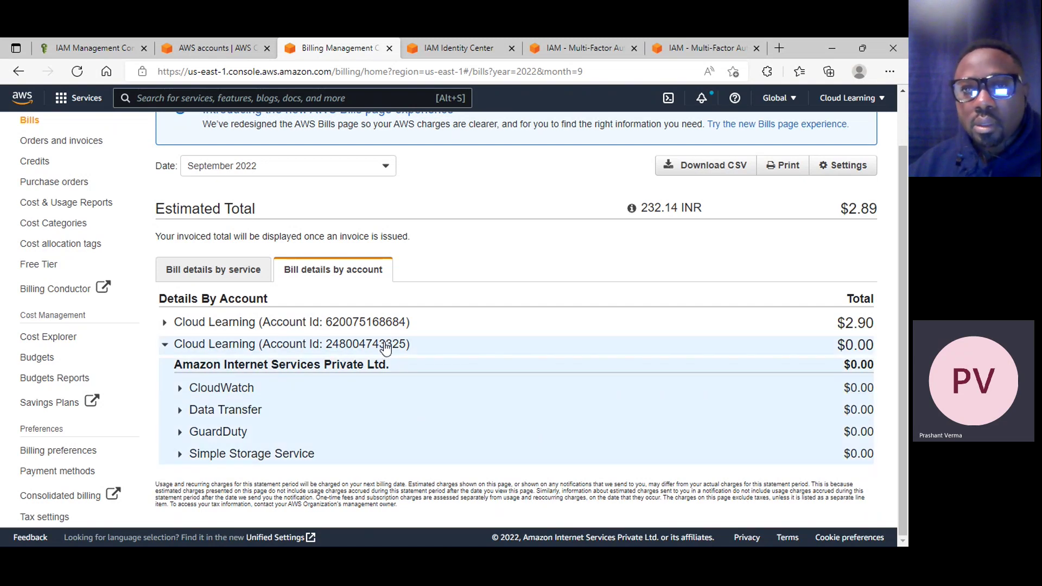
left_click(165, 344)
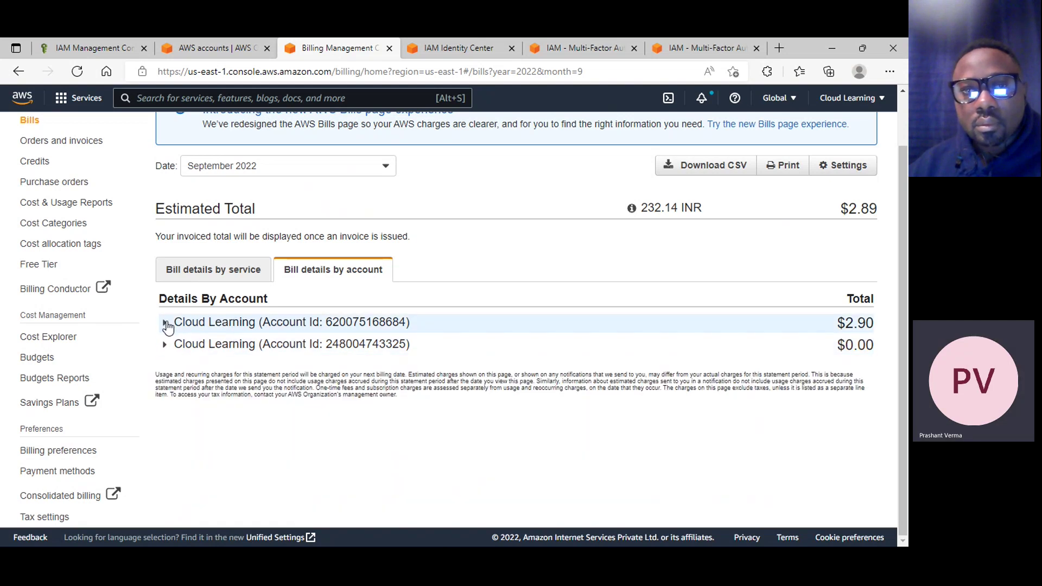
left_click(165, 323)
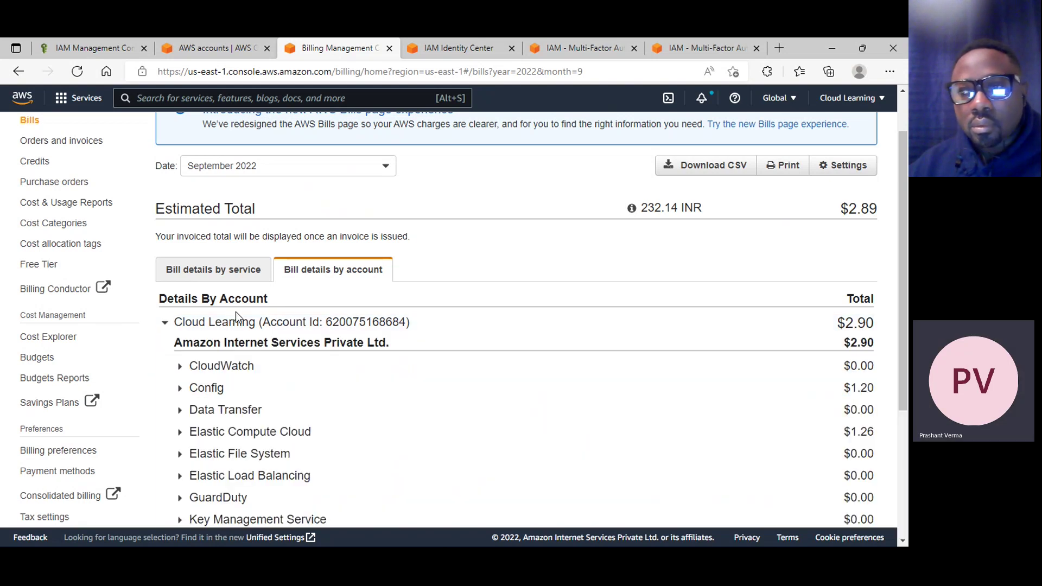
scroll(272, 390, "down", 3)
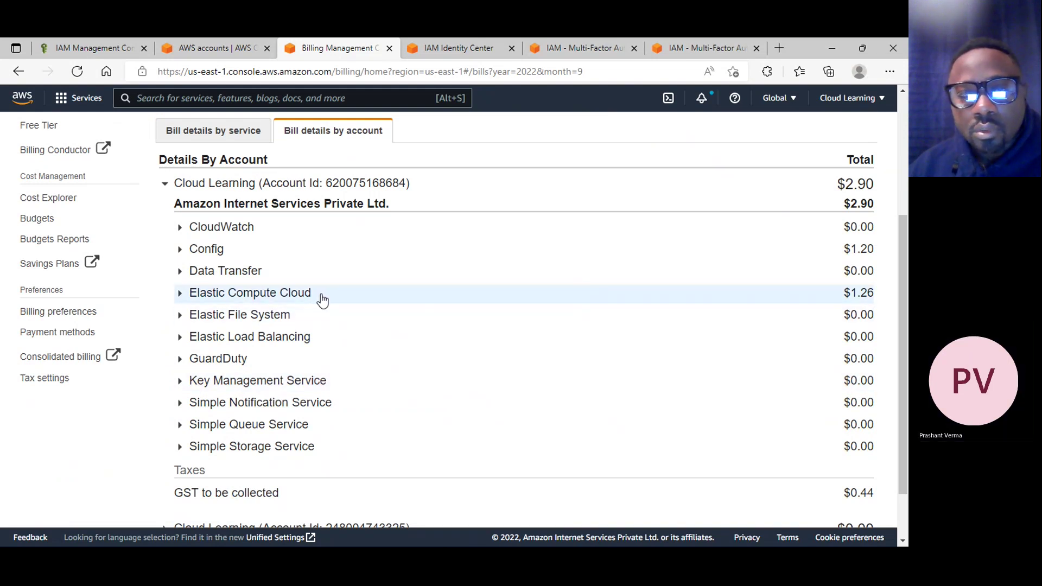
Break down Config, Load Balancing and EC2 charges by region, then return to AWS accounts
left_click(320, 260)
left_click(318, 272)
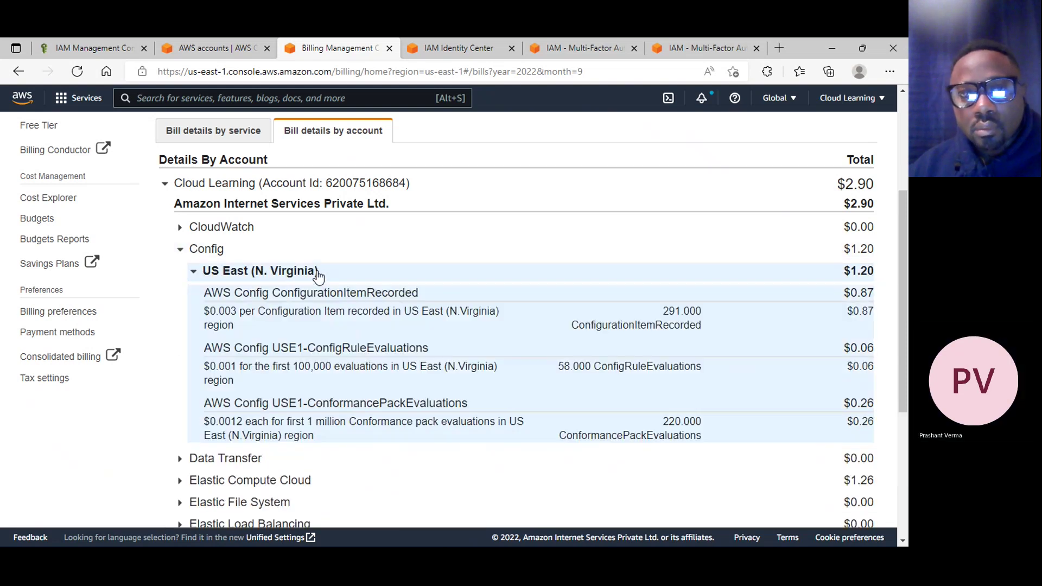
left_click(405, 259)
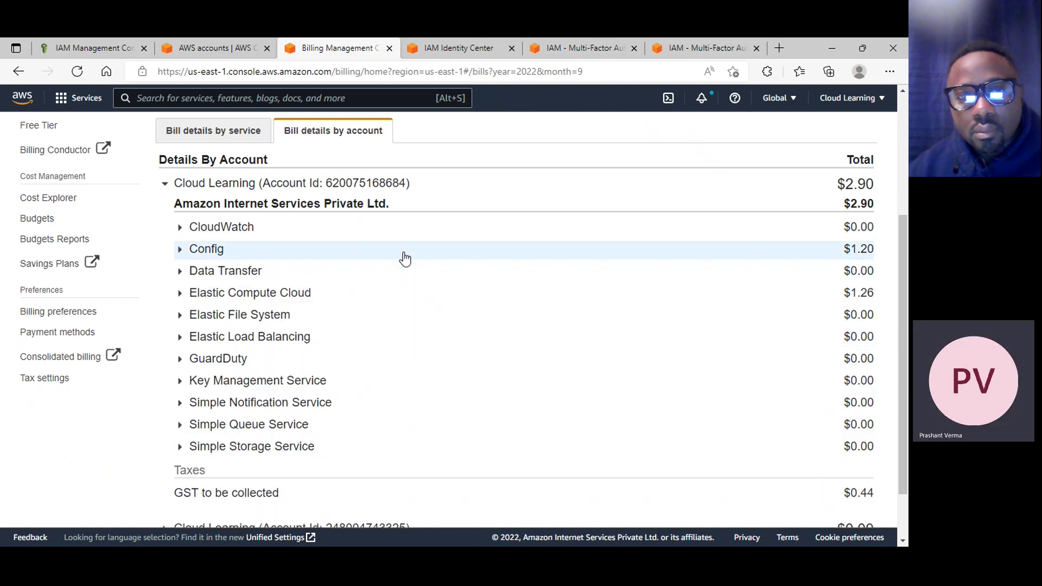
left_click(251, 337)
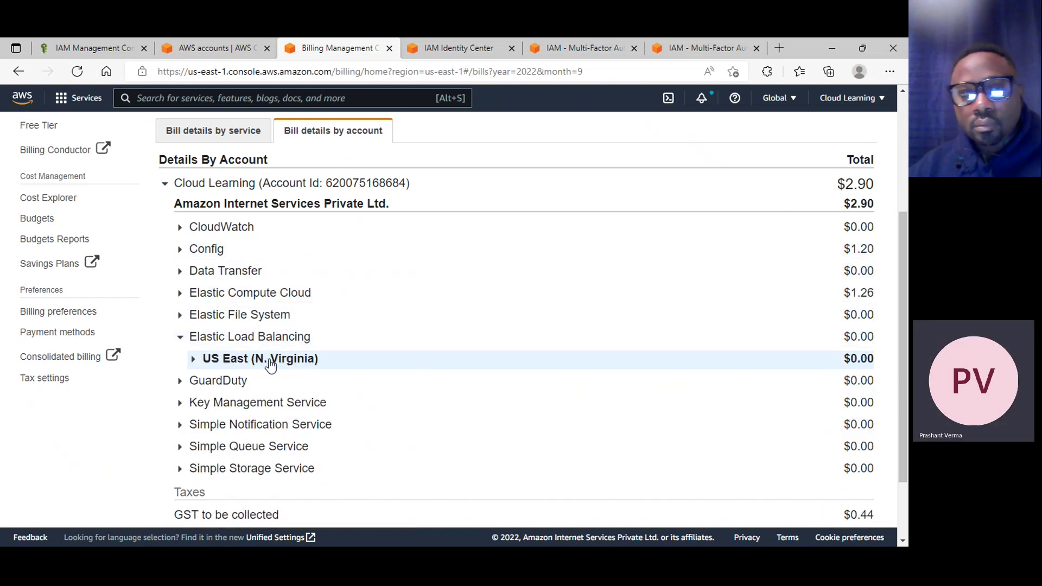
left_click(273, 294)
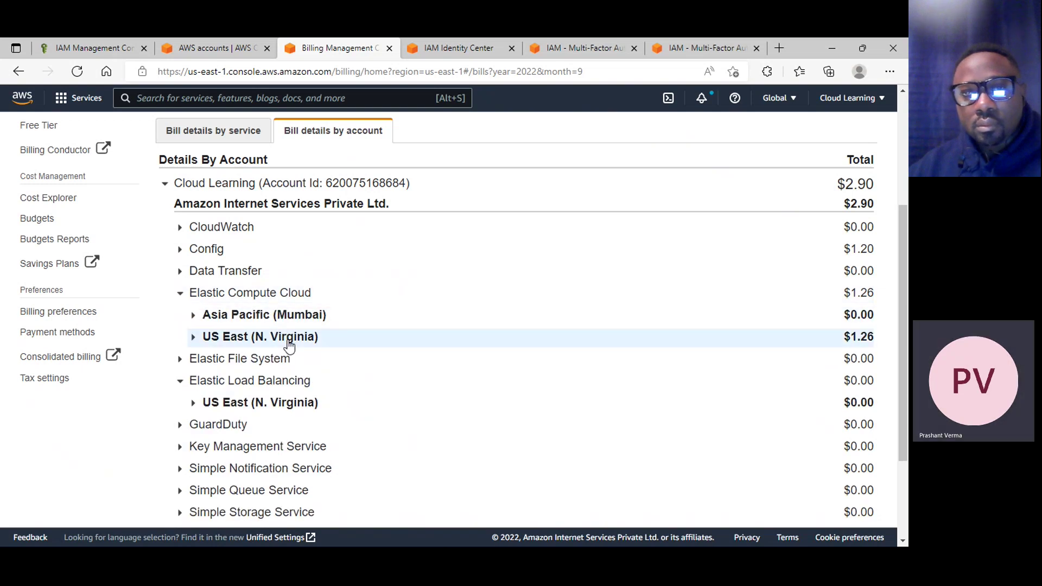
left_click(289, 342)
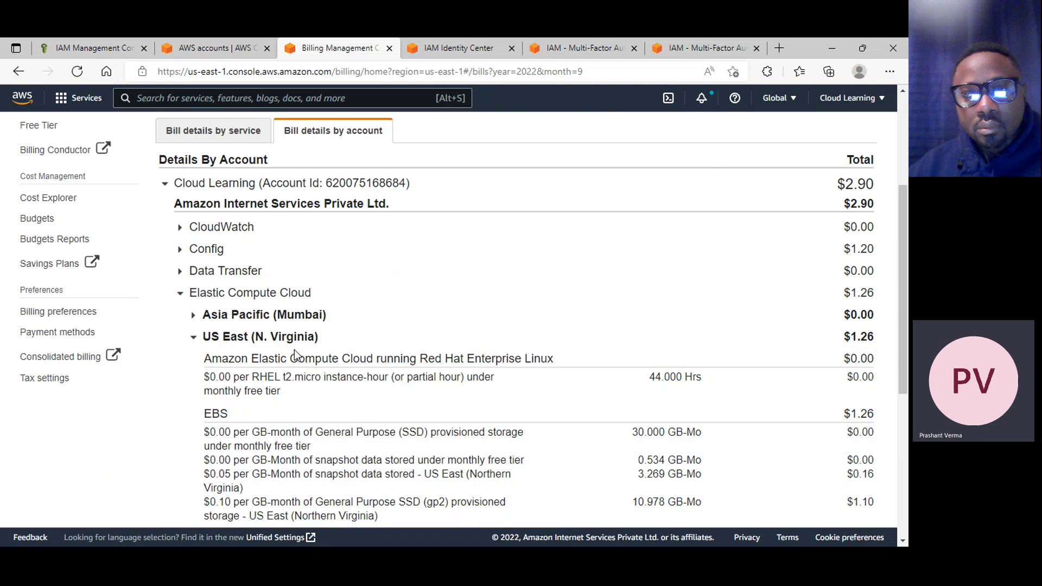
left_click(247, 316)
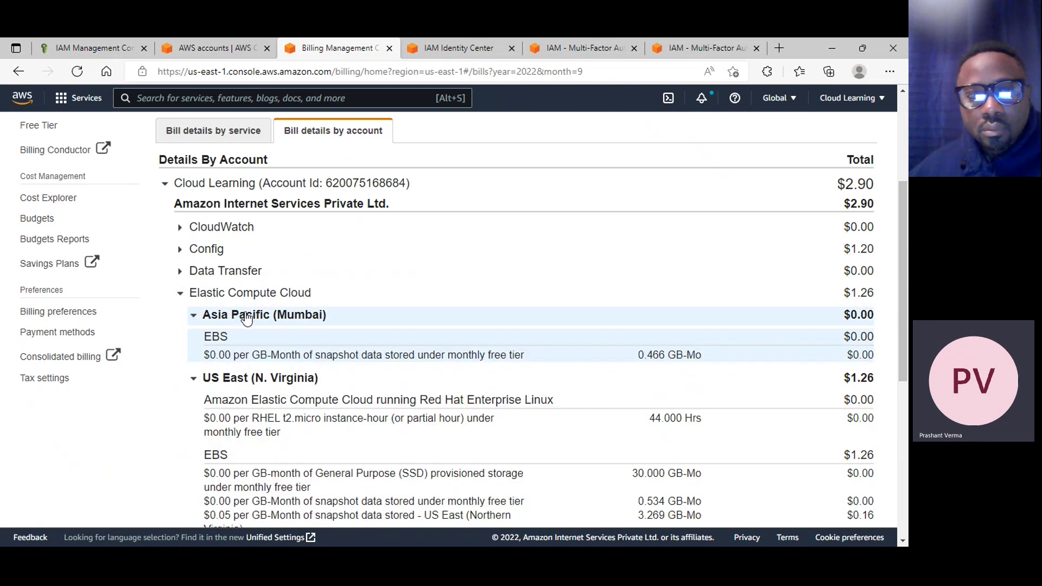
left_click(247, 316)
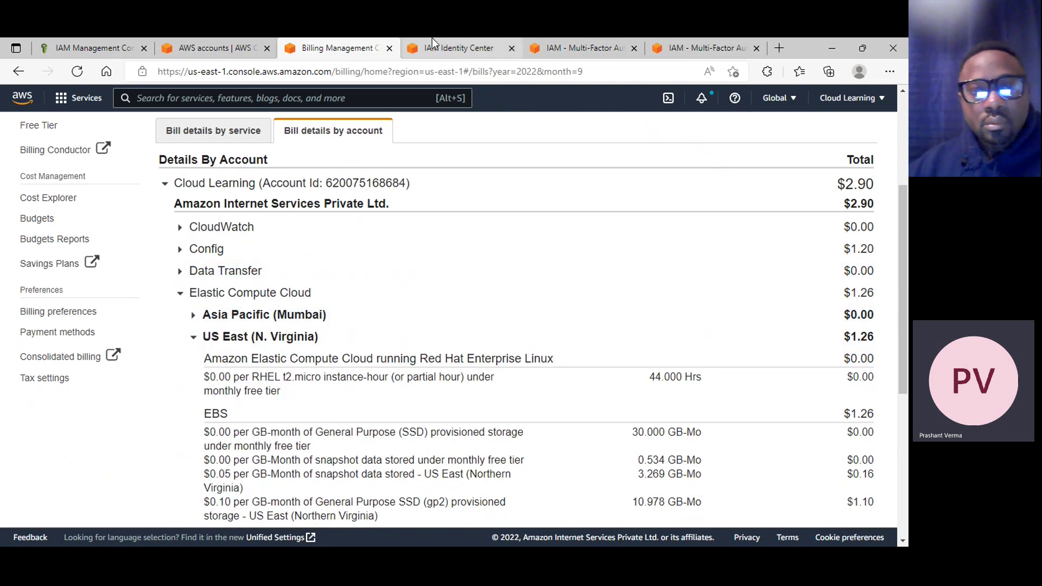
left_click(209, 48)
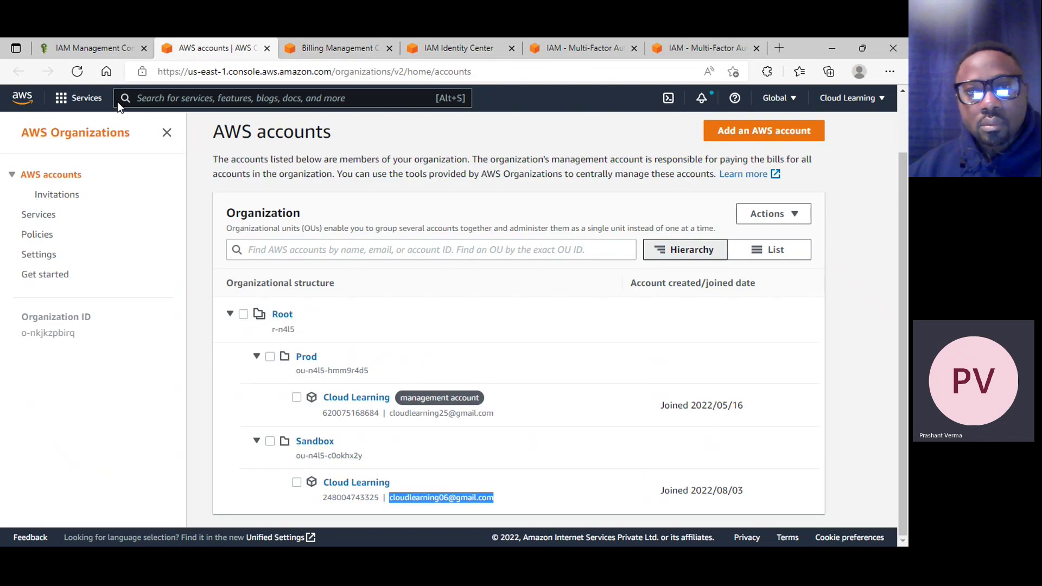
Search ec2 and open the EC2 console in a new tab
left_click(187, 98)
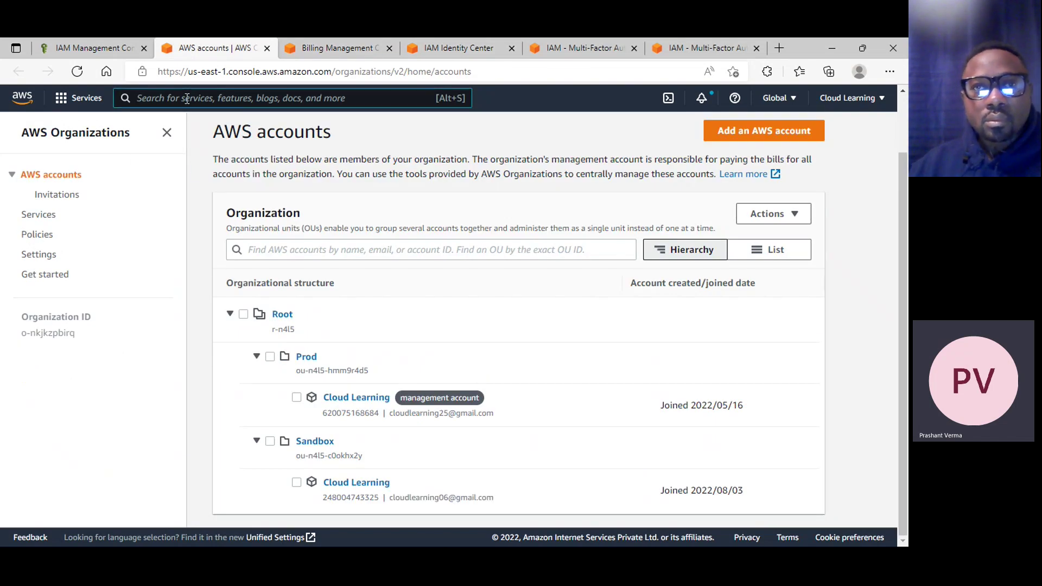
type("ec2")
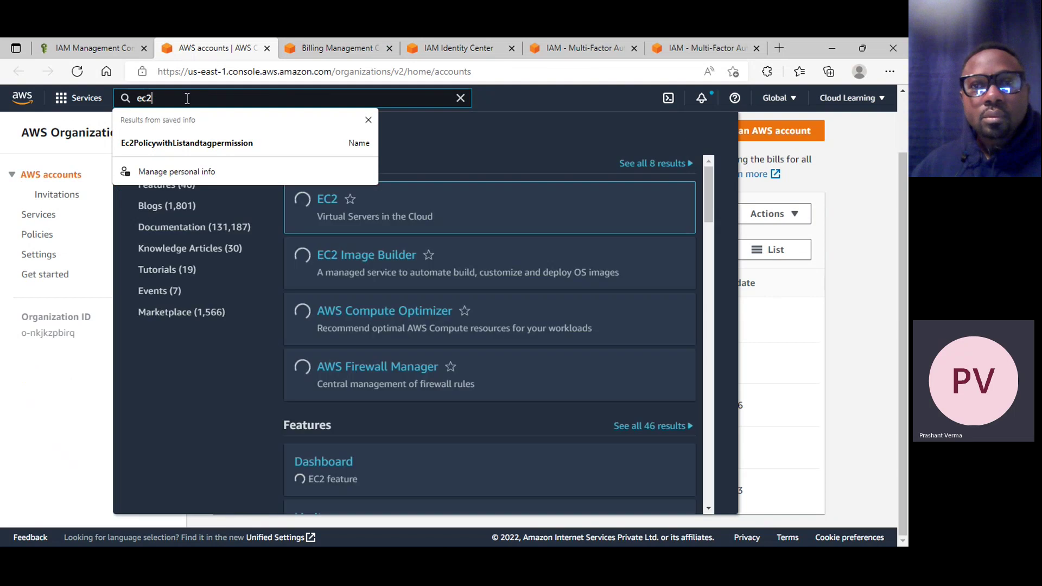
right_click(328, 199)
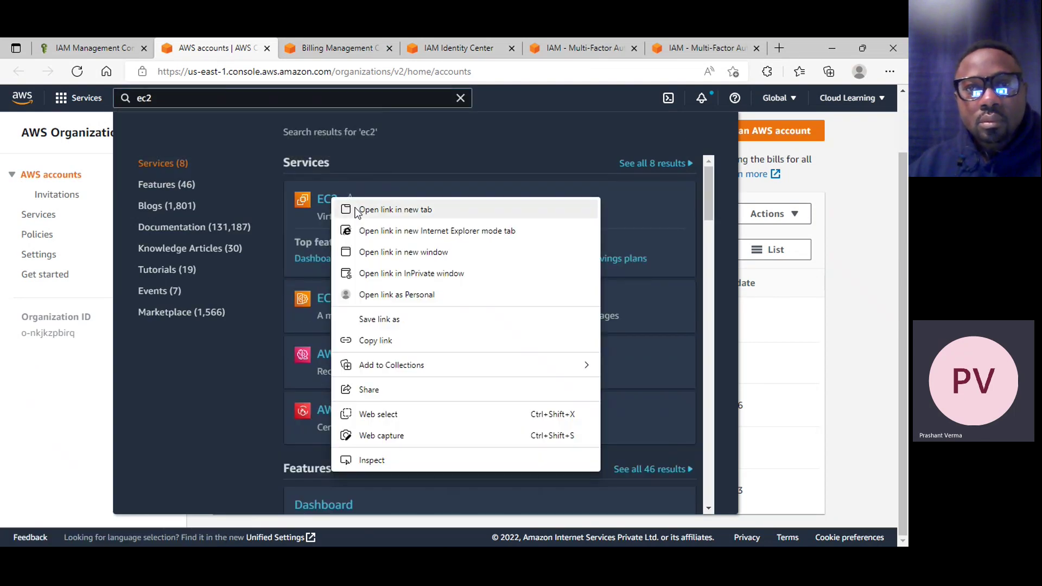
left_click(355, 207)
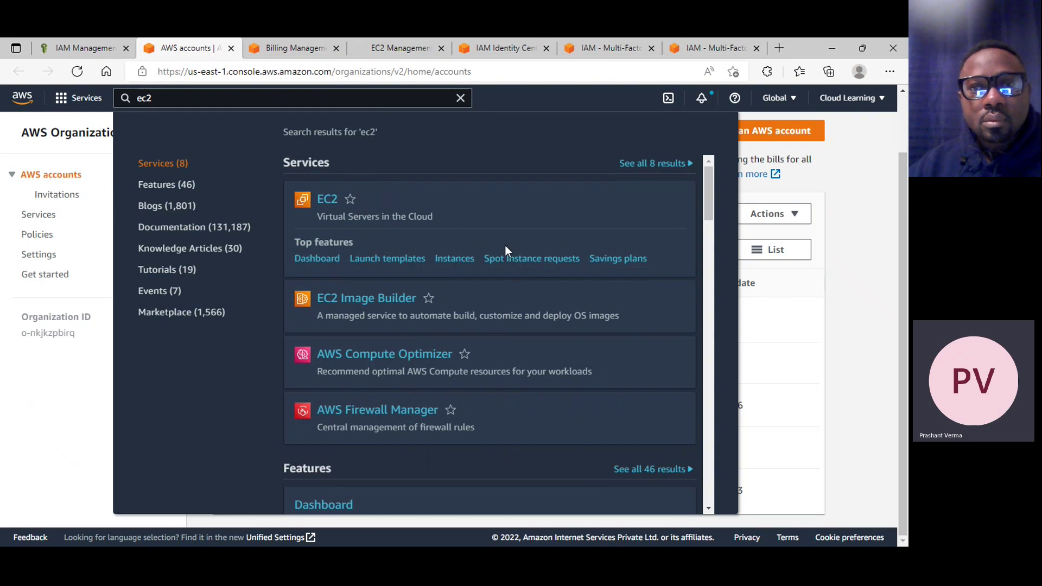
left_click(288, 53)
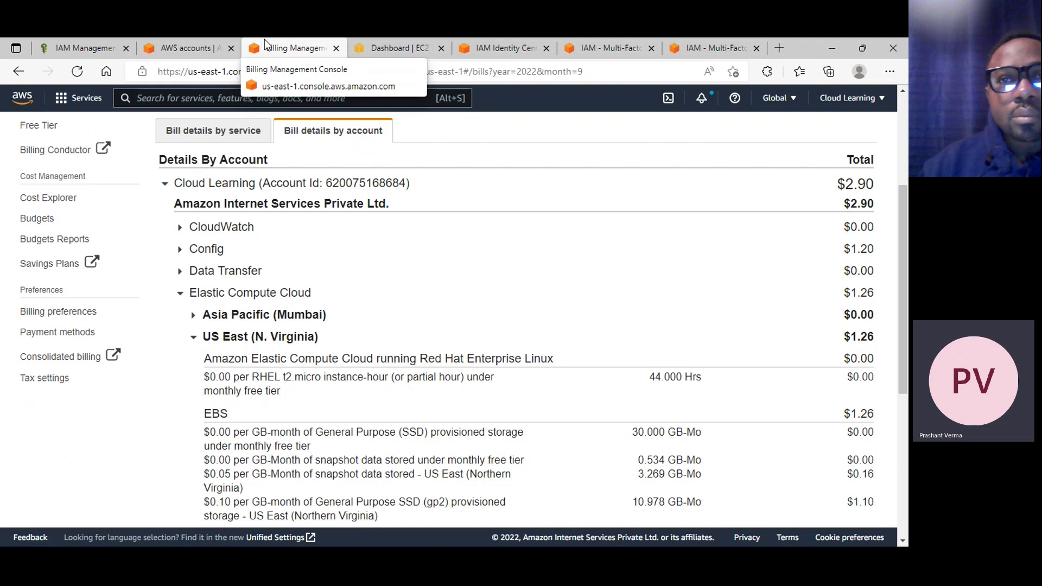
left_click(418, 50)
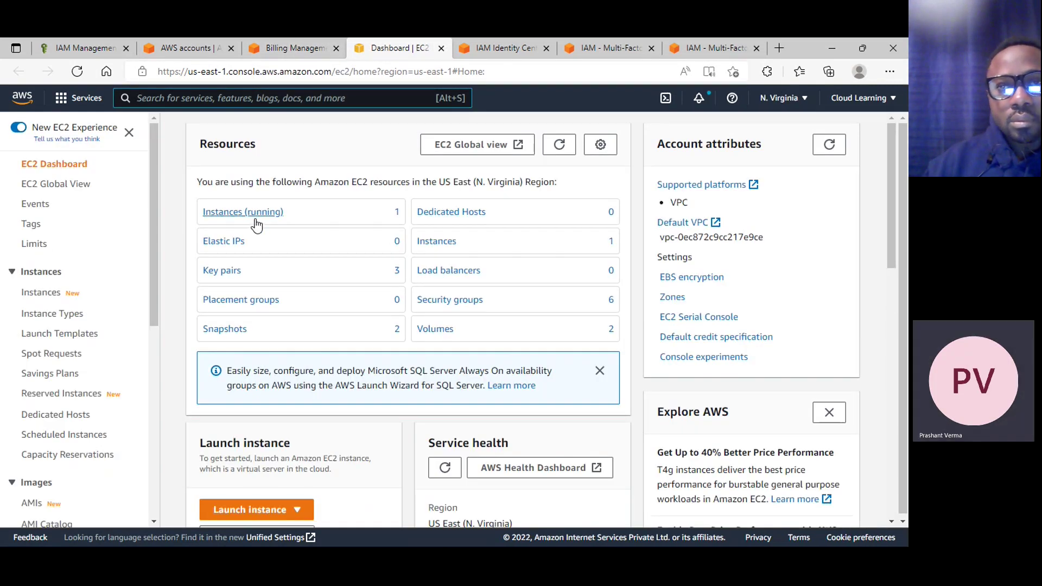
Terminate the running instance named test and confirm the termination
left_click(258, 215)
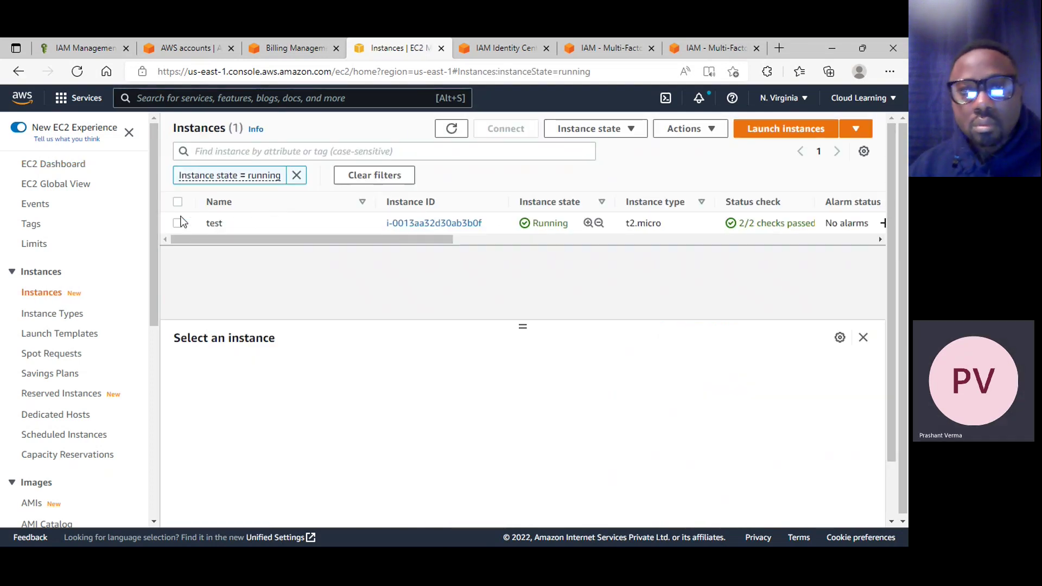
left_click(177, 223)
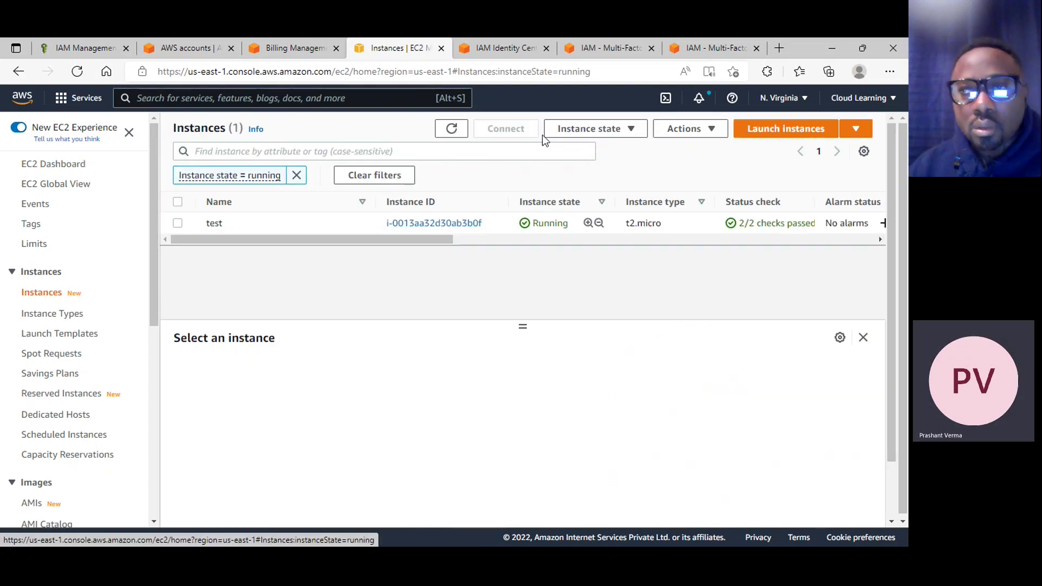
left_click(632, 132)
left_click(629, 233)
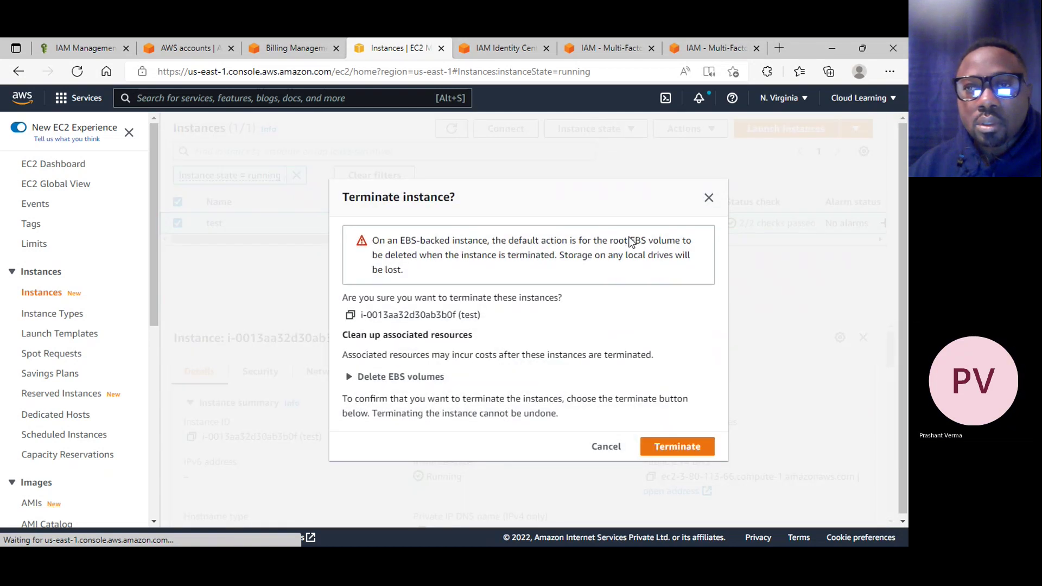
left_click(675, 446)
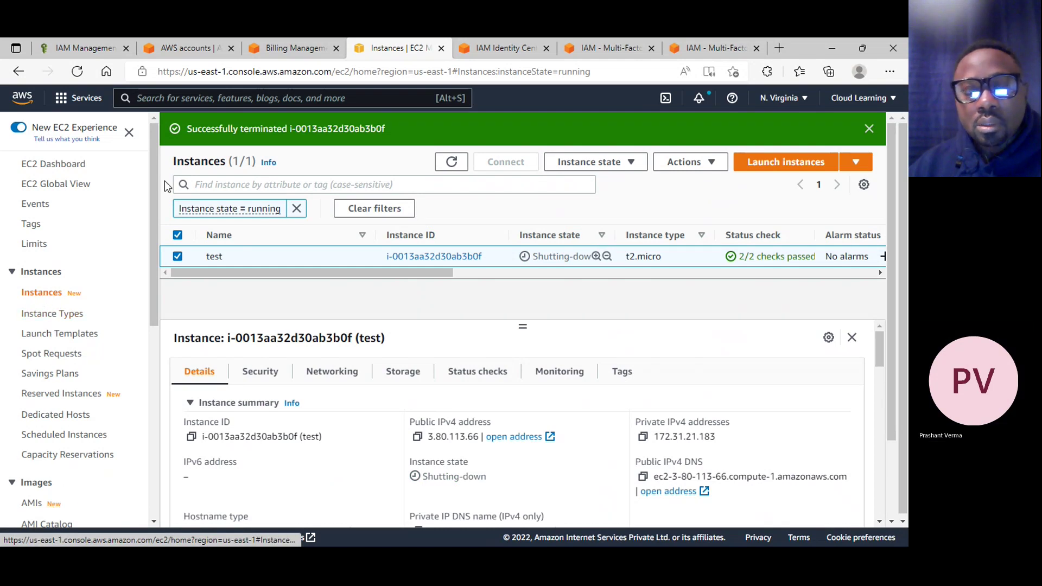
Return to the September 2022 bill and check which billing months are available
left_click(280, 48)
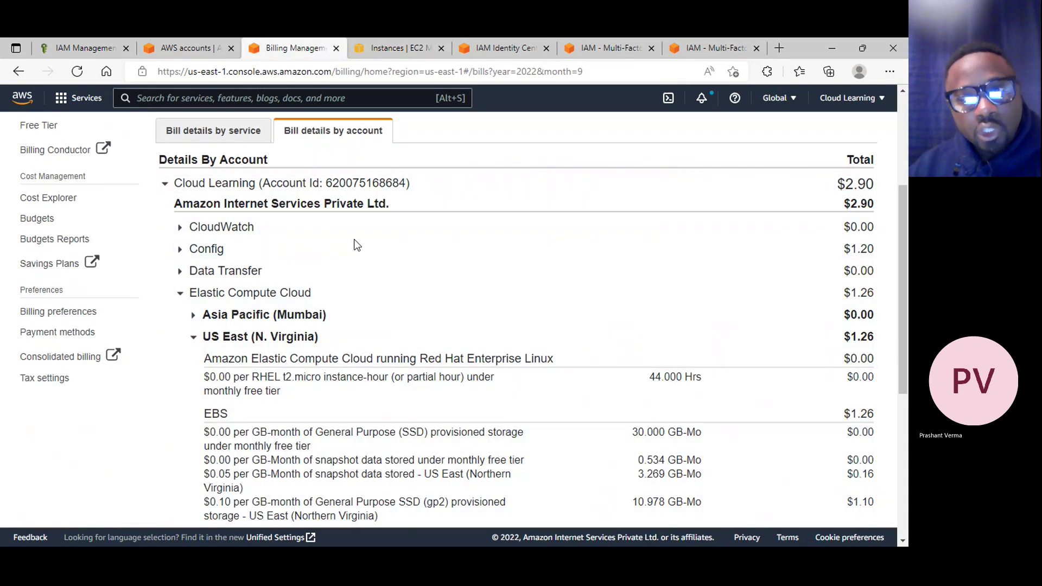
scroll(530, 256, "up", 4)
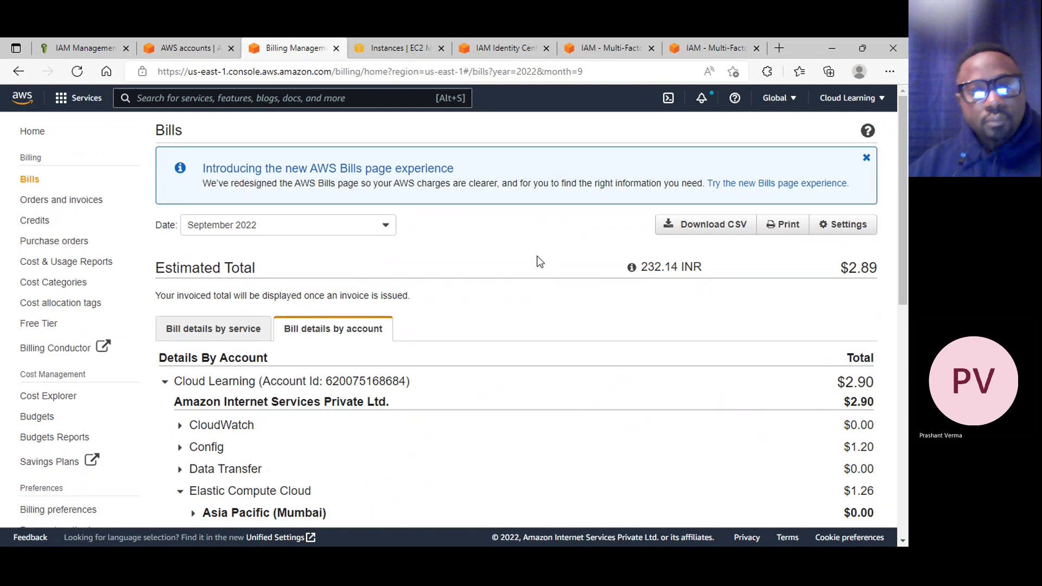
left_click(333, 227)
scroll(294, 299, "down", 5)
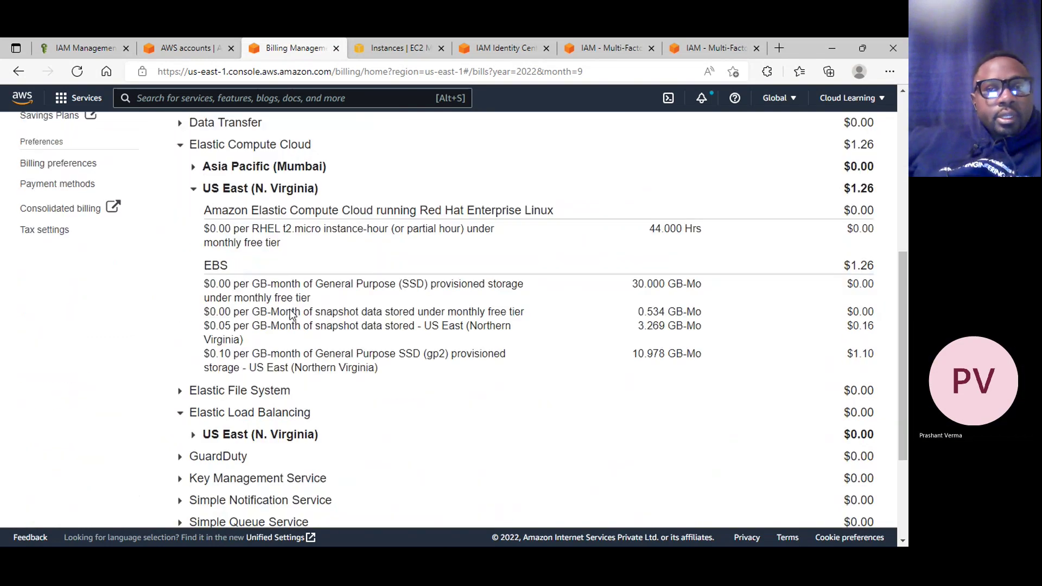
scroll(291, 314, "up", 5)
left_click(512, 251)
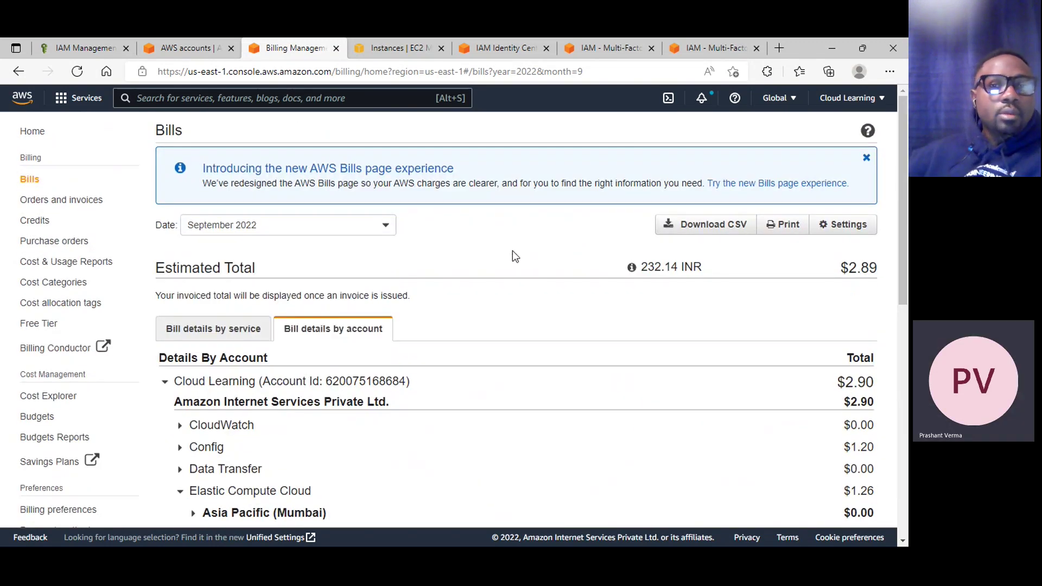
Toggle the Asia Pacific (Mumbai) EC2 charges and review the US East EBS storage charges
scroll(483, 272, "down", 4)
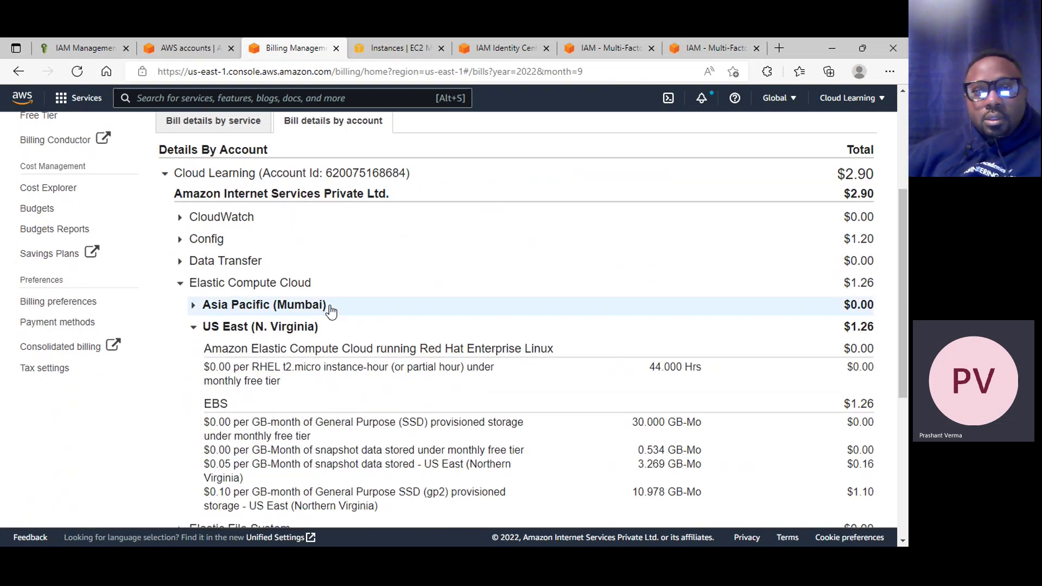
left_click(331, 311)
left_click(331, 310)
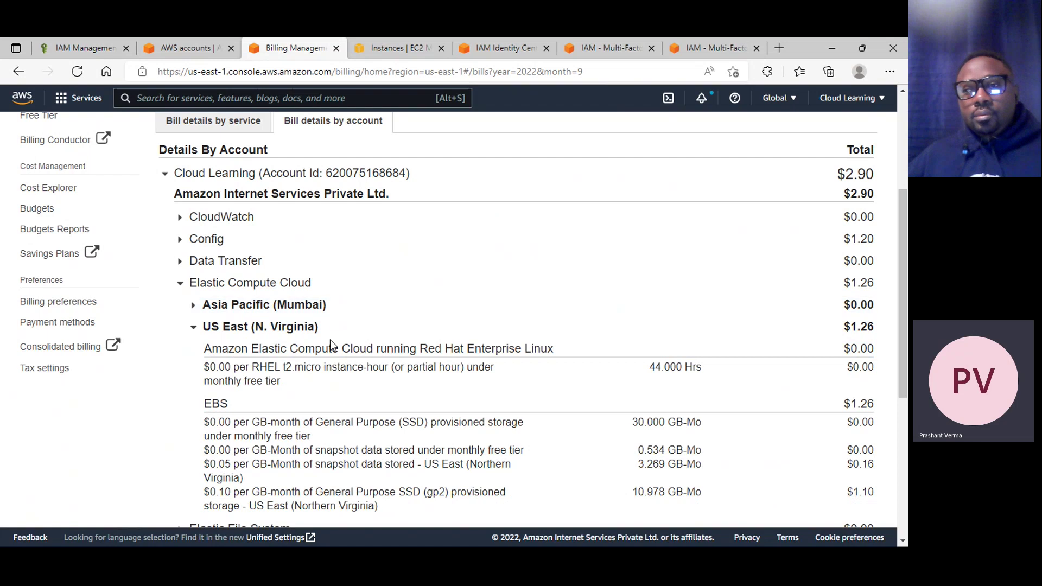
scroll(582, 408, "down", 1)
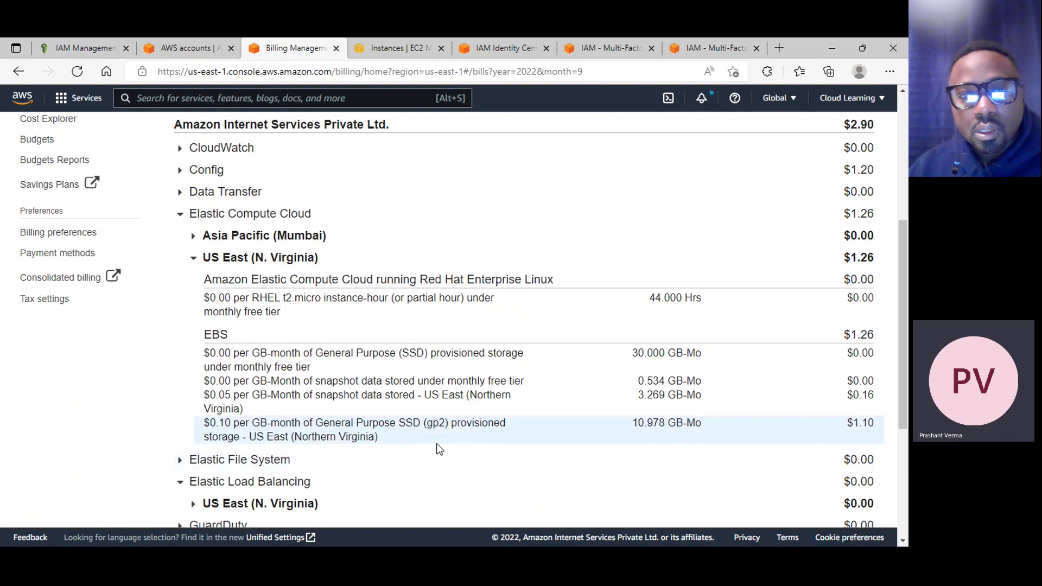
scroll(480, 441, "up", 5)
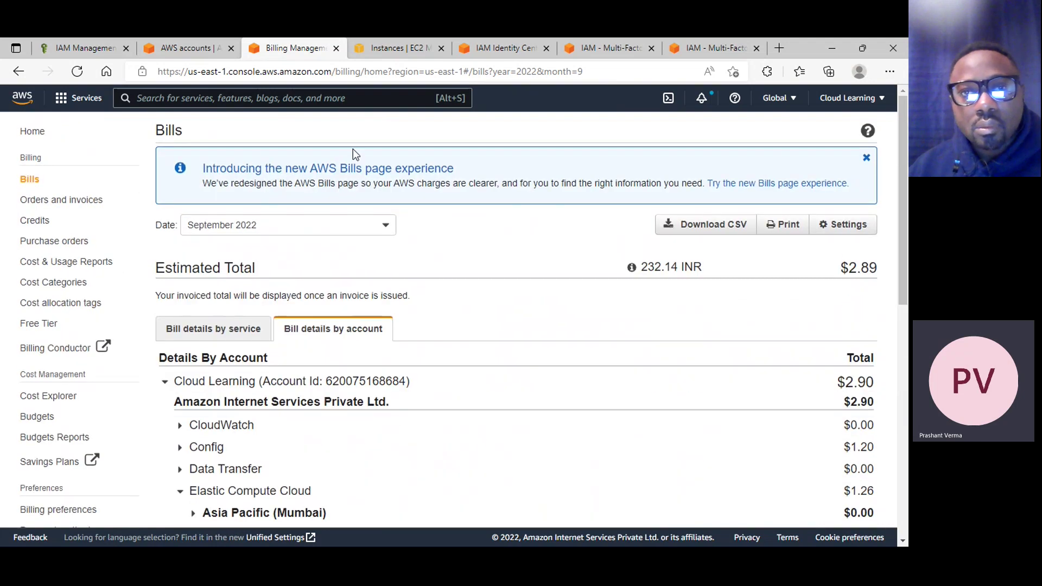
From the EC2 instances tab, open the Volumes list showing the 18 GiB and 10 GiB volumes
left_click(426, 49)
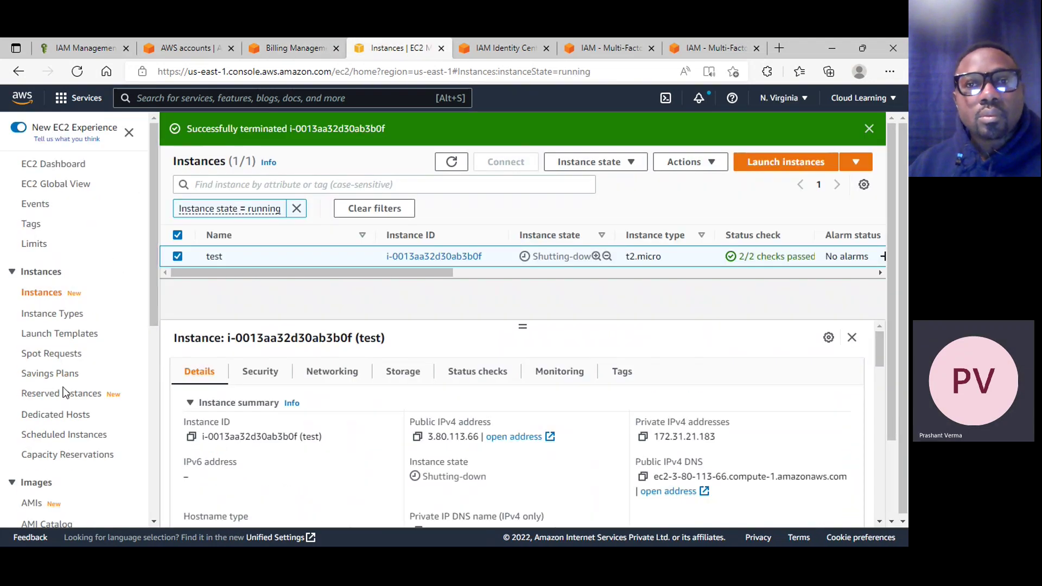
scroll(82, 260, "down", 2)
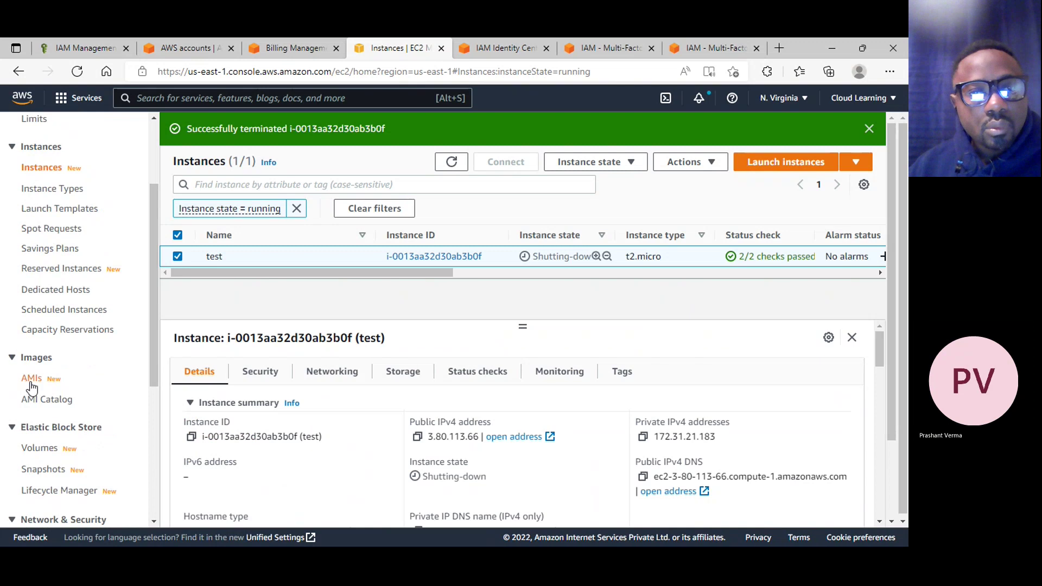
scroll(16, 374, "down", 3)
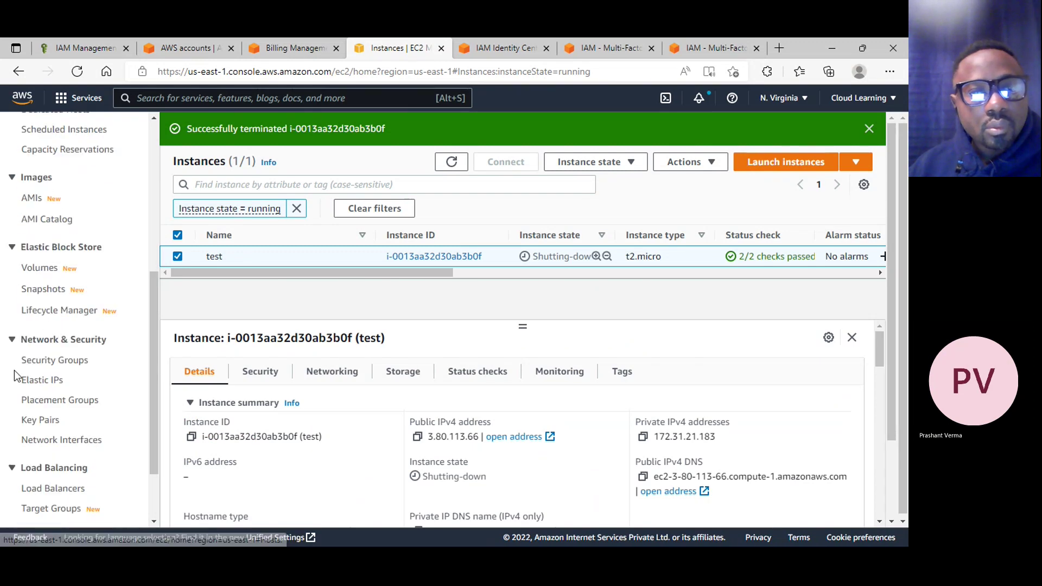
left_click(47, 269)
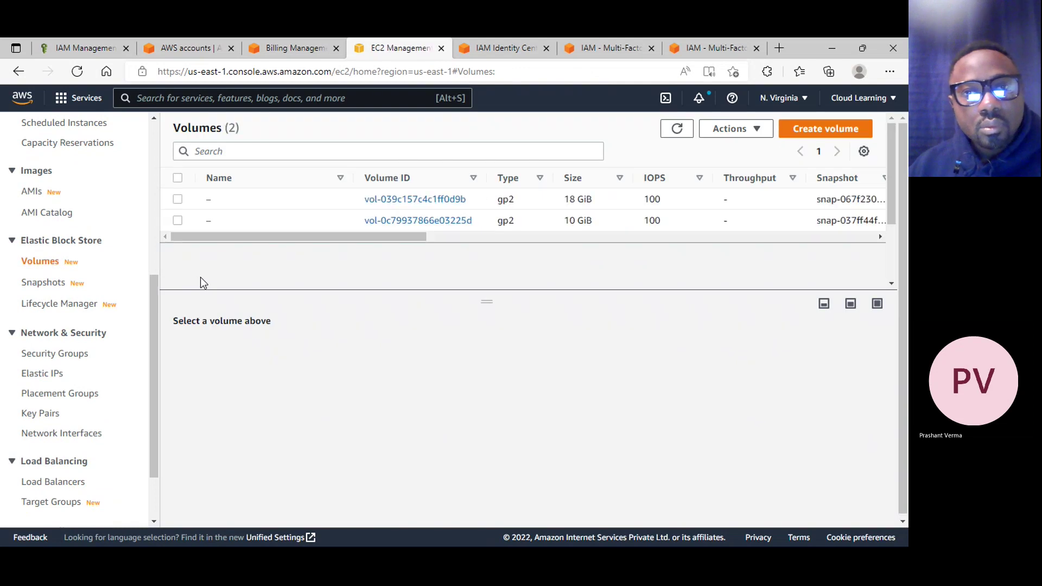
left_click_drag(376, 238, 161, 234)
Review the details of the 10 GiB volume and then the 18 GiB volume
left_click(176, 221)
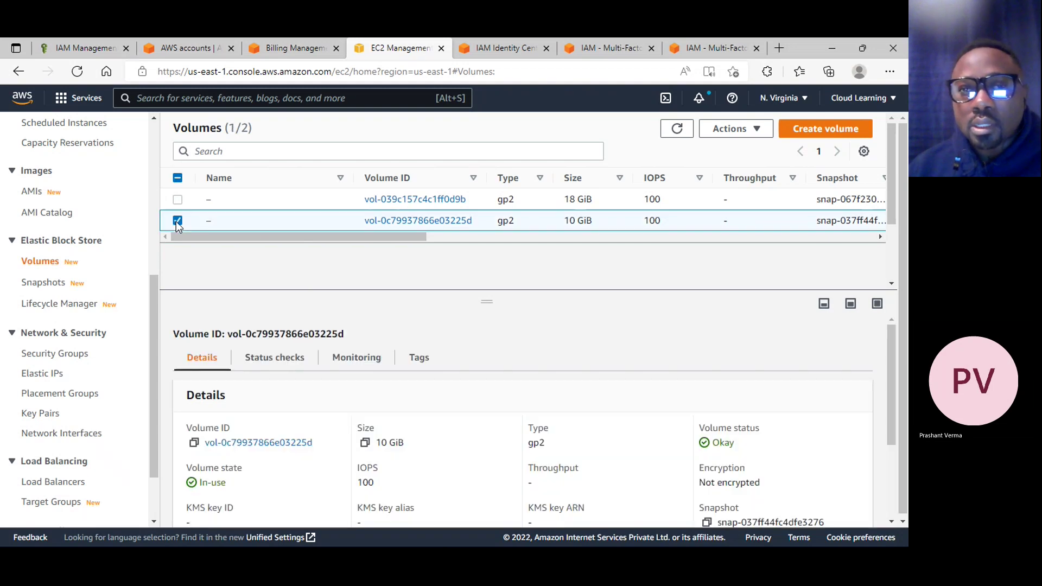
scroll(462, 464, "down", 3)
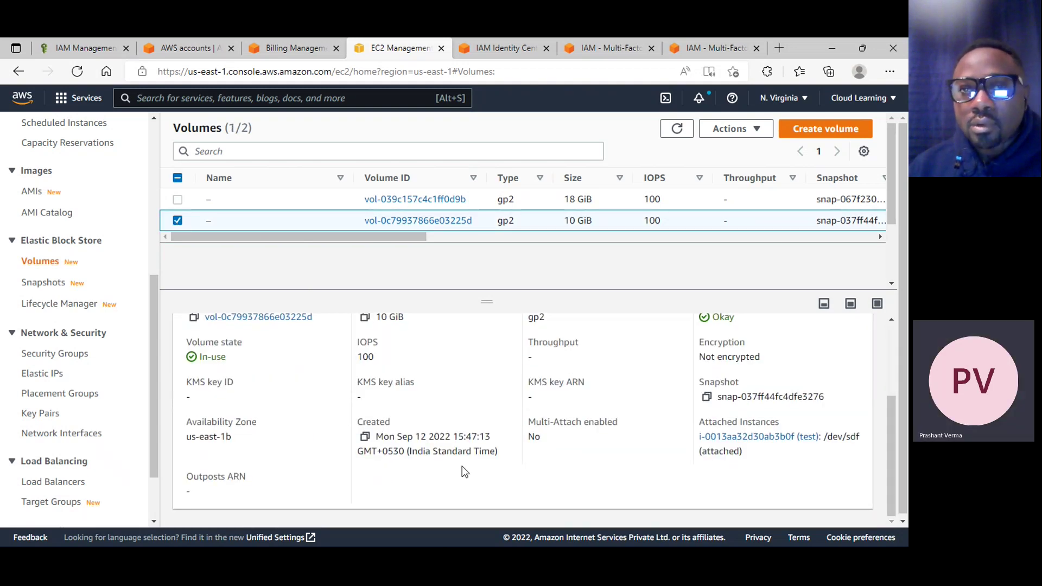
scroll(461, 467, "up", 3)
scroll(461, 467, "down", 1)
scroll(464, 471, "down", 1)
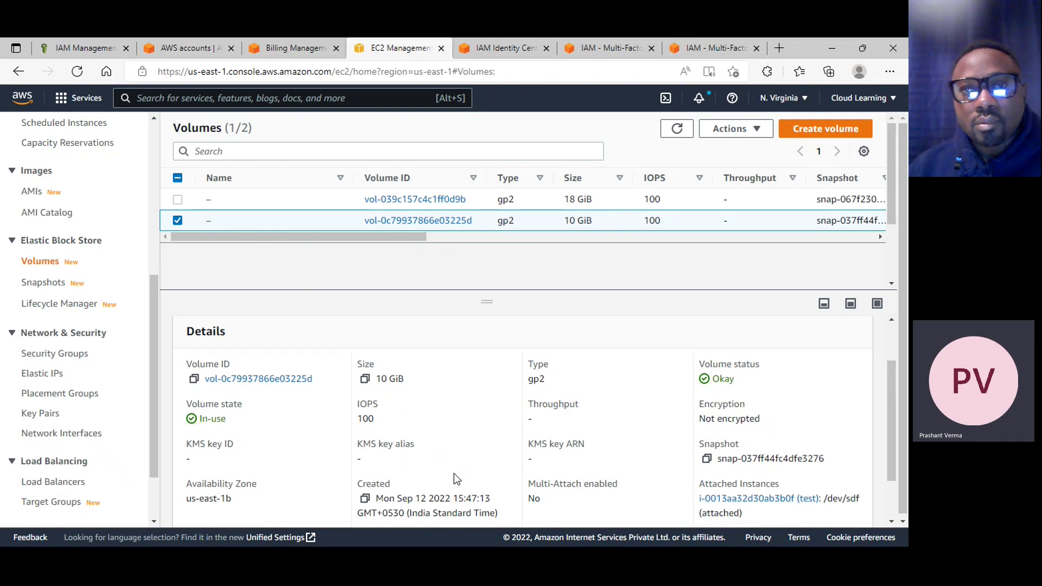
scroll(453, 477, "down", 1)
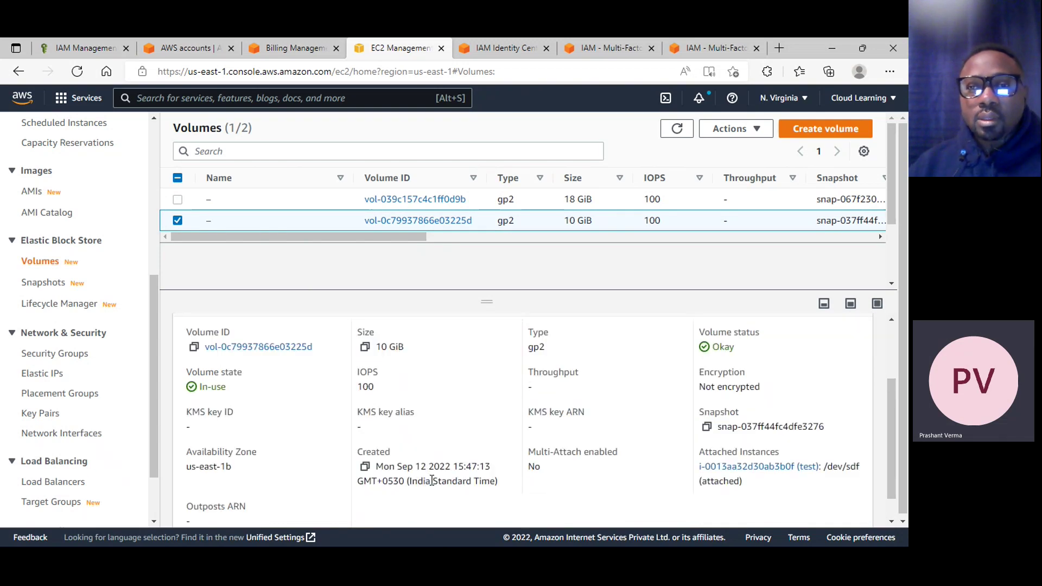
scroll(431, 478, "up", 3)
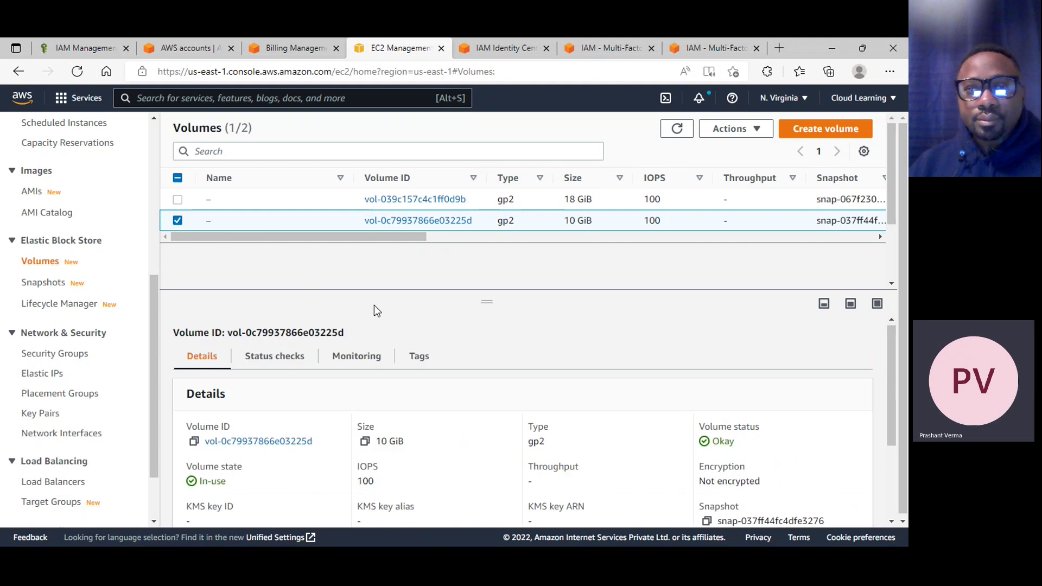
left_click(536, 203)
scroll(374, 421, "down", 3)
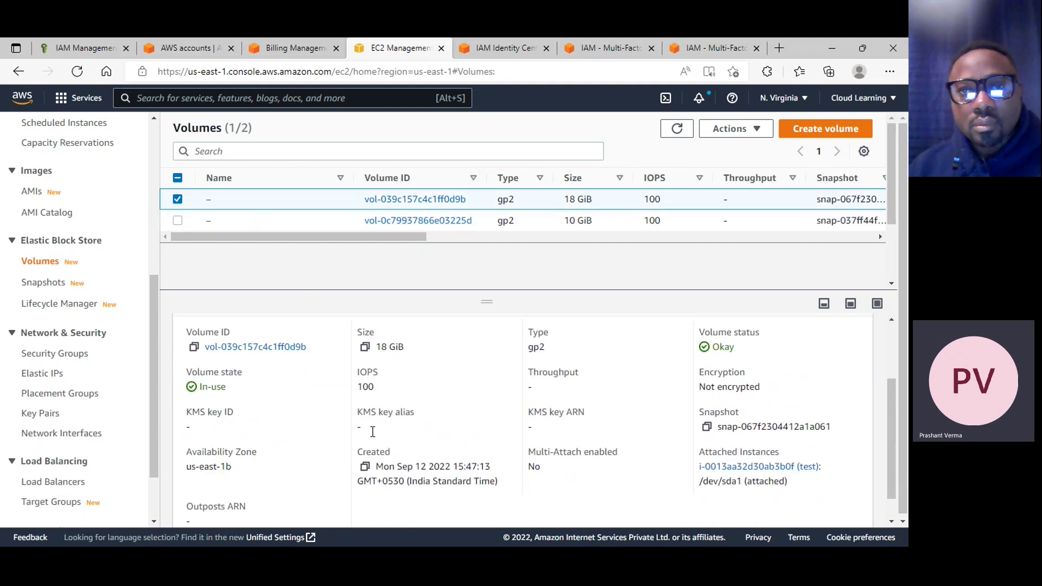
scroll(371, 431, "up", 3)
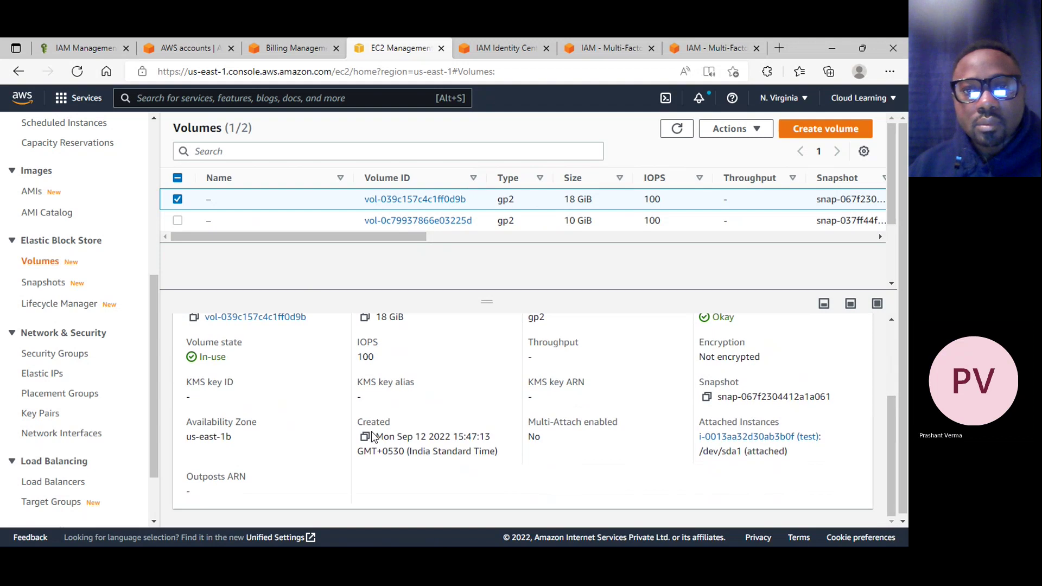
Select both volumes and detach them, confirming with 'detach'
left_click(178, 178)
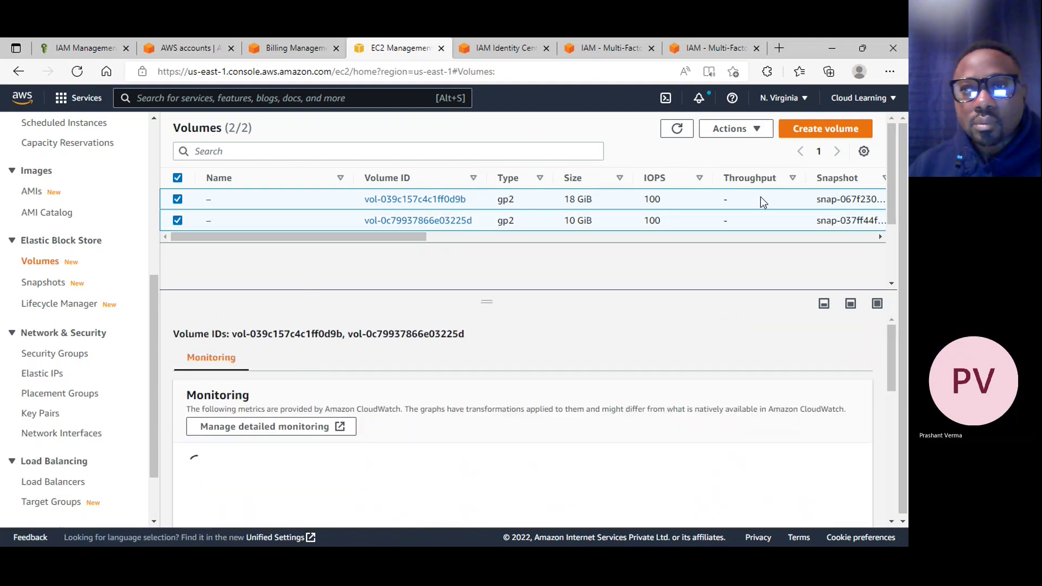
left_click(734, 129)
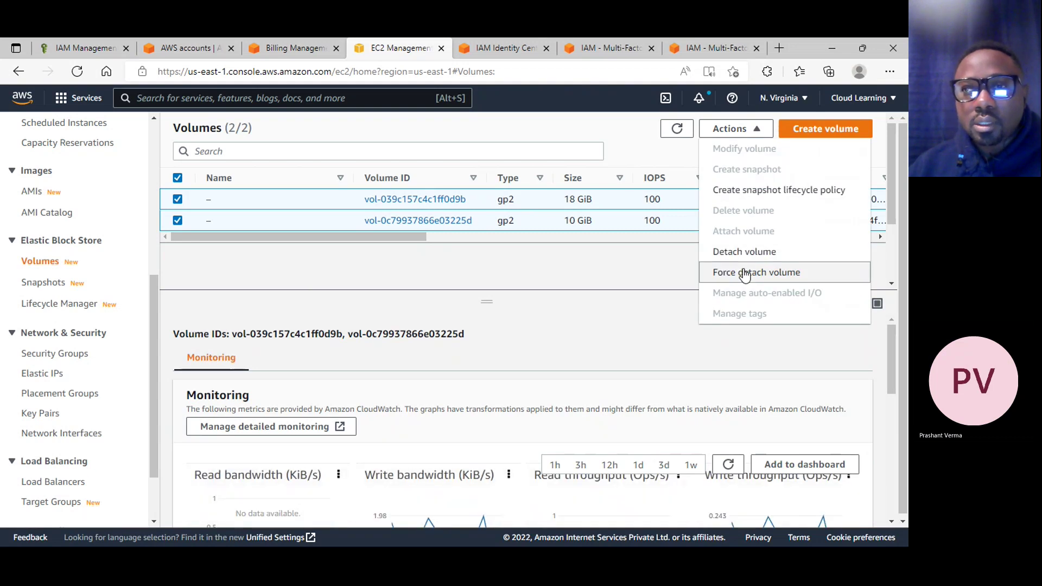
left_click(744, 253)
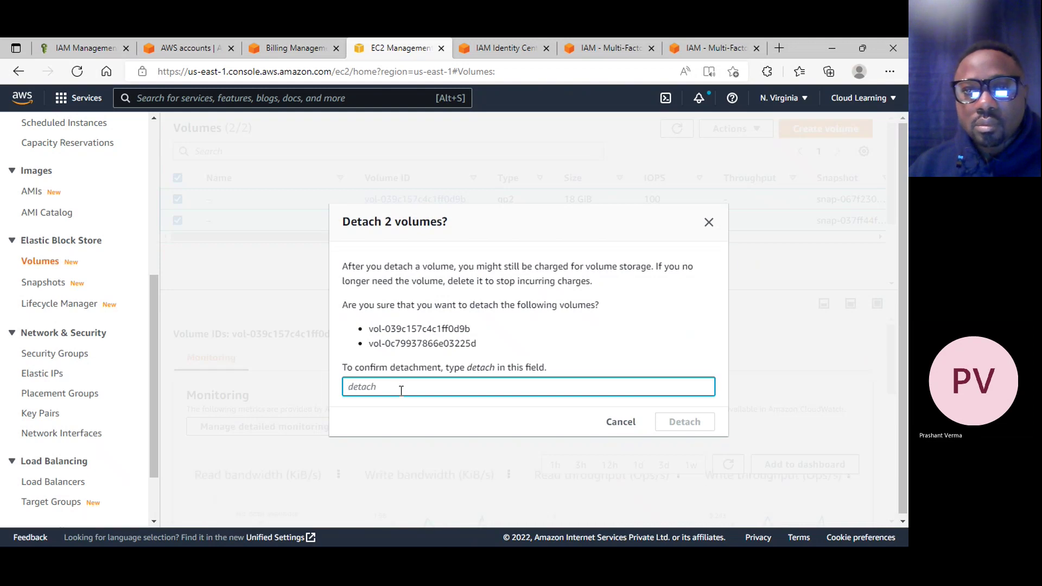
type("detach")
key("BackSpace")
type("ch")
key("Return")
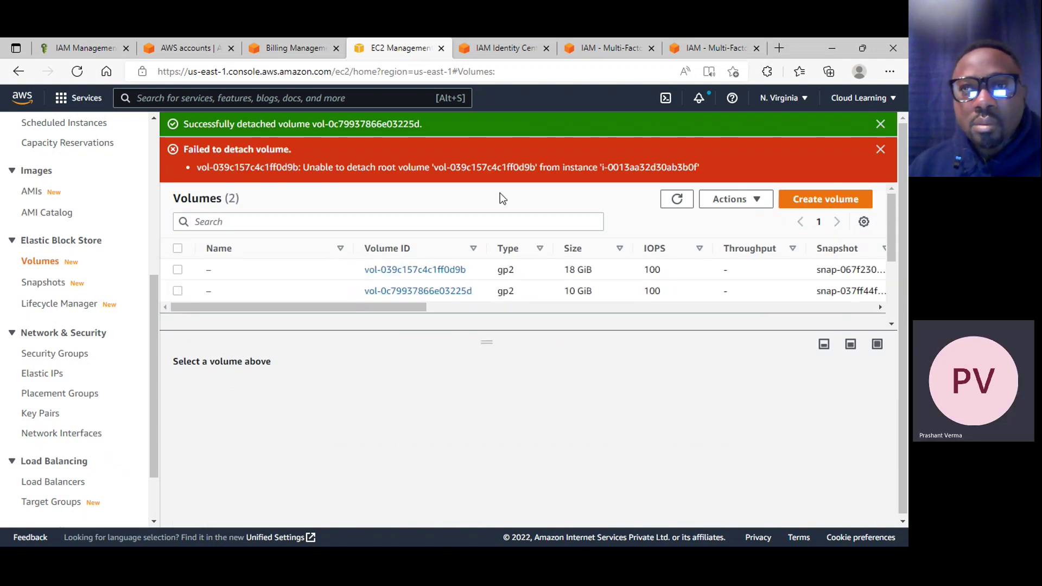
scroll(49, 228, "up", 6)
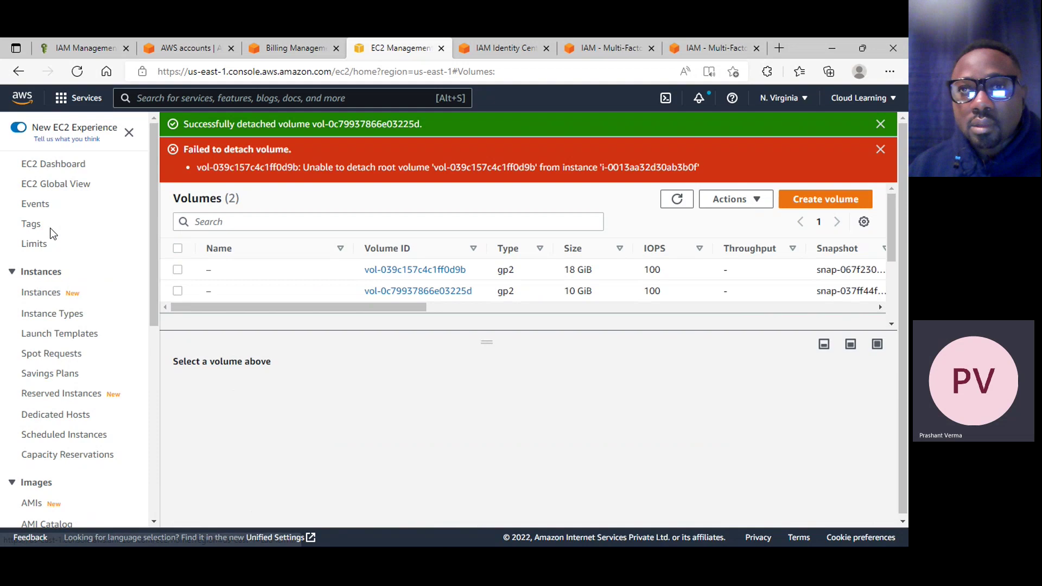
Refresh the Instances list to confirm the test instance is shutting down
left_click(39, 292)
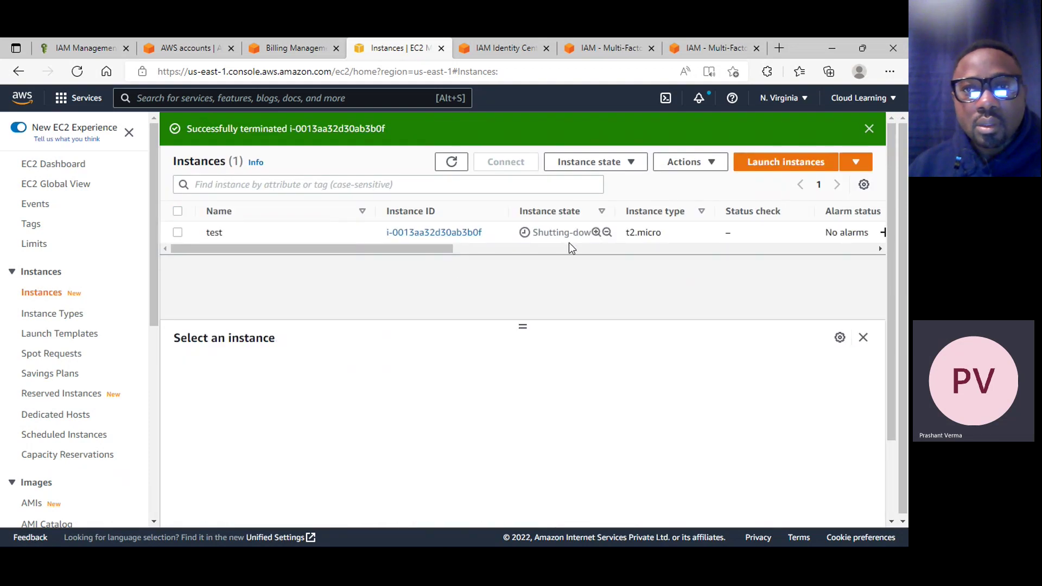
left_click(453, 162)
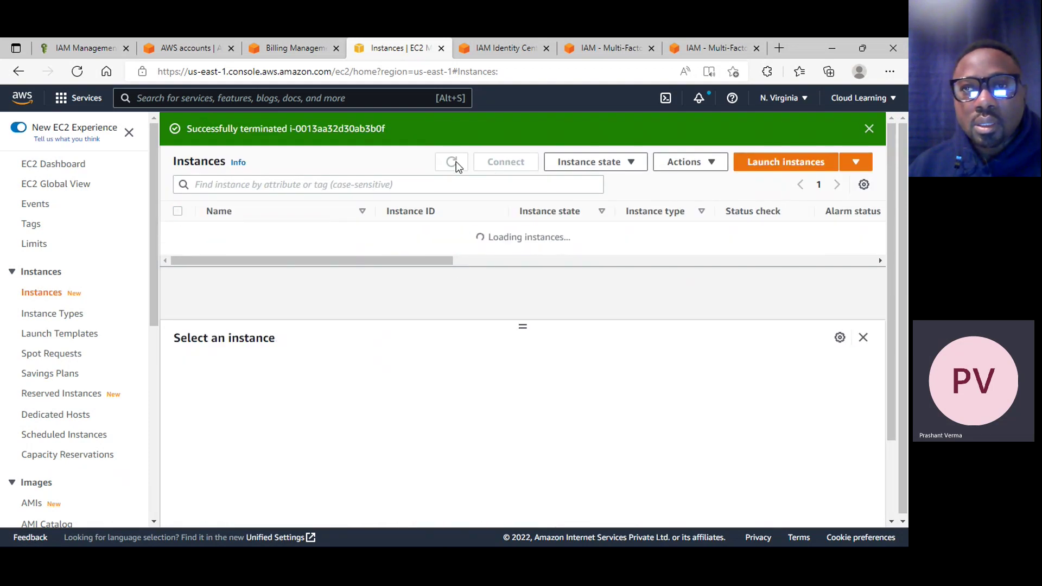
scroll(76, 396, "down", 3)
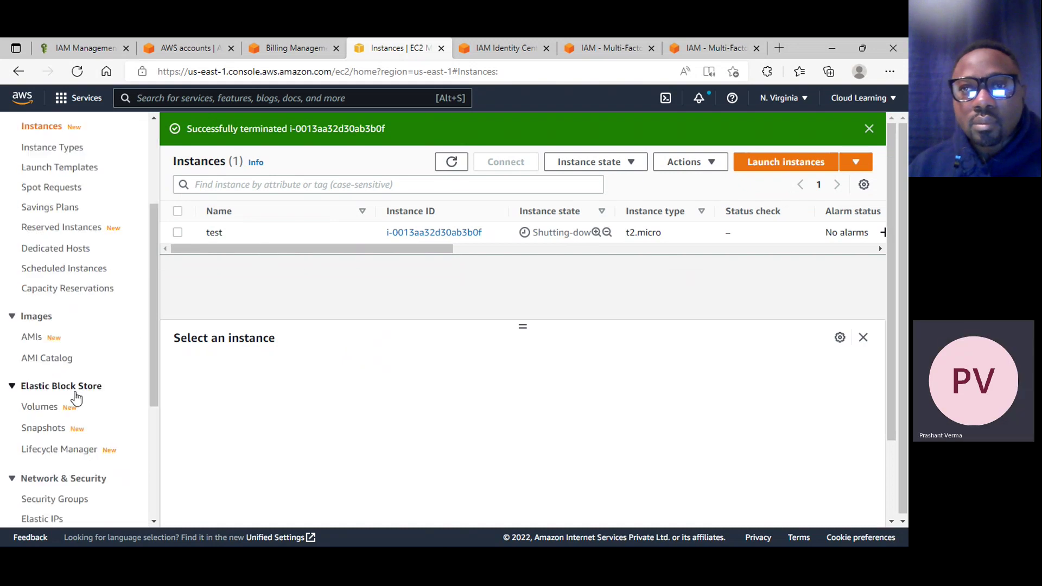
Deregister the Web Server AMI from the AMIs page
left_click(70, 317)
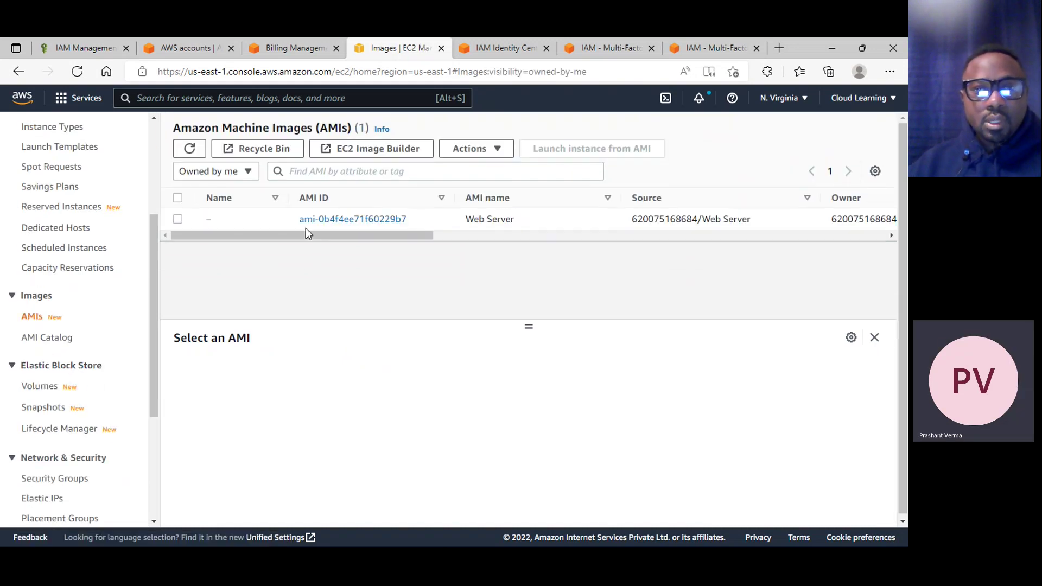
left_click(177, 219)
left_click(468, 148)
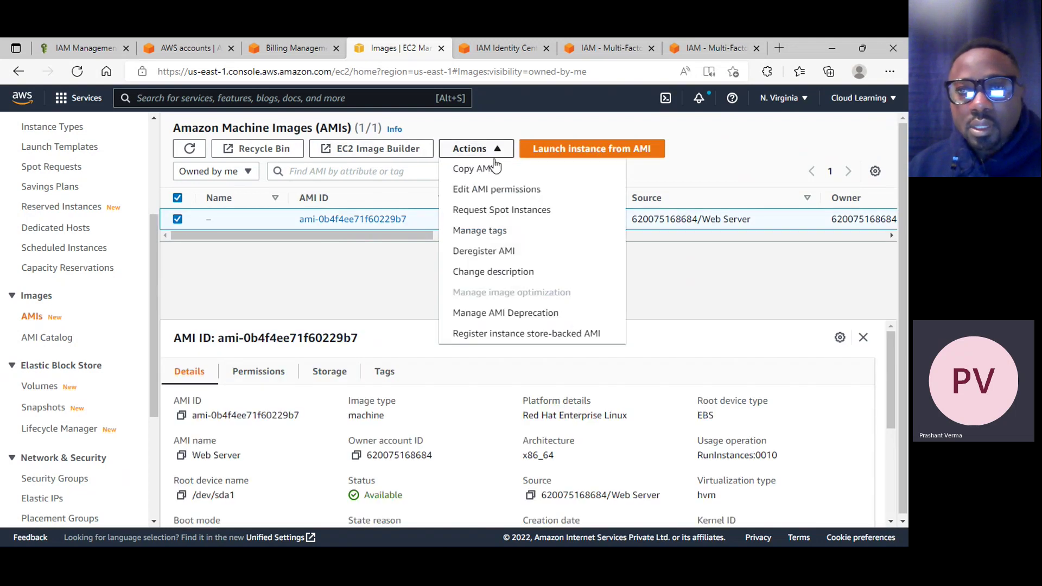
left_click(489, 251)
left_click(700, 400)
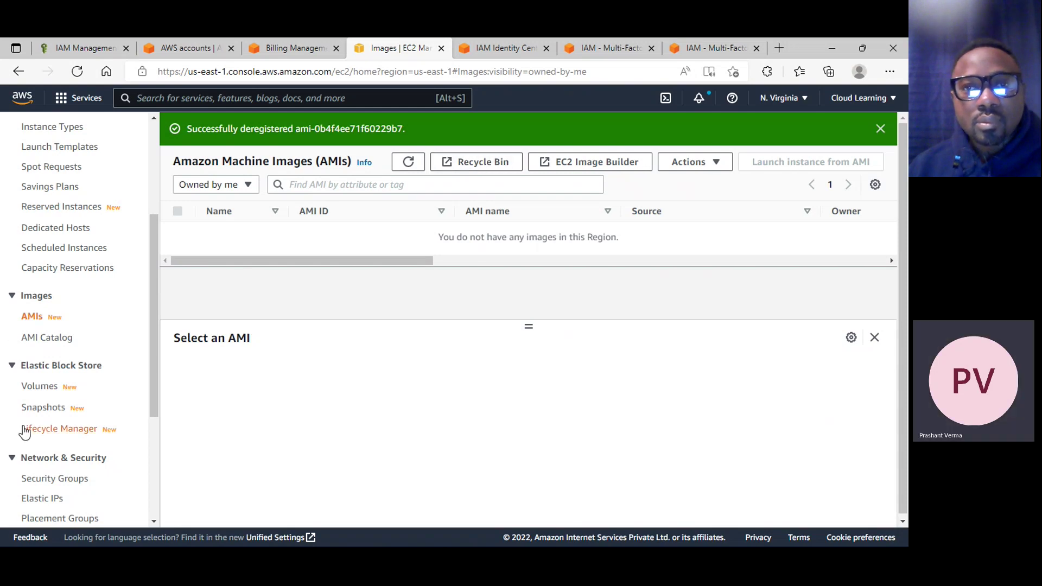
scroll(22, 428, "down", 3)
Delete both snapshots, confirming with 'delete', then check that the test instance shows Terminated
left_click(43, 220)
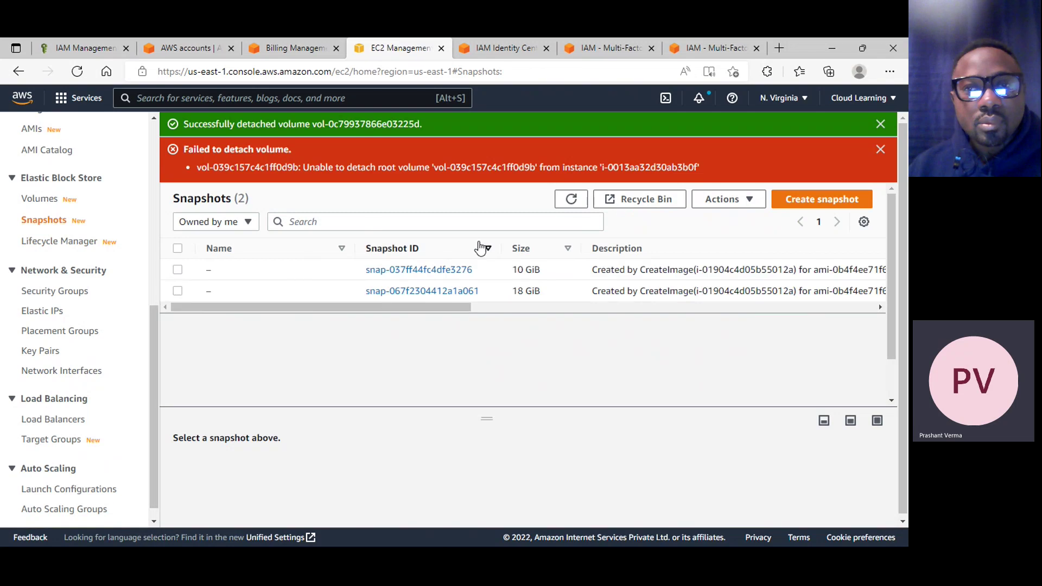
left_click_drag(451, 310, 265, 333)
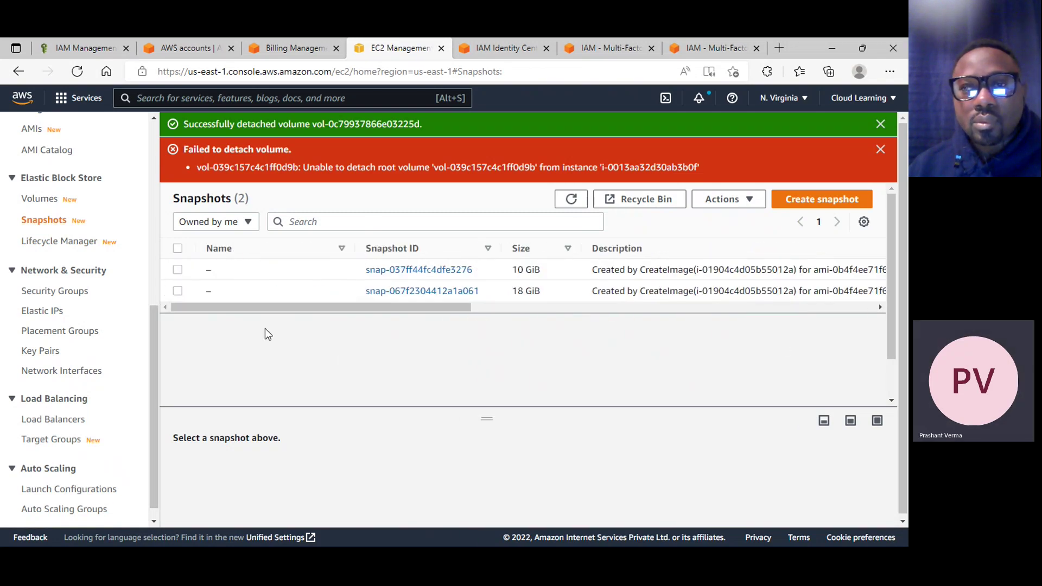
left_click(177, 248)
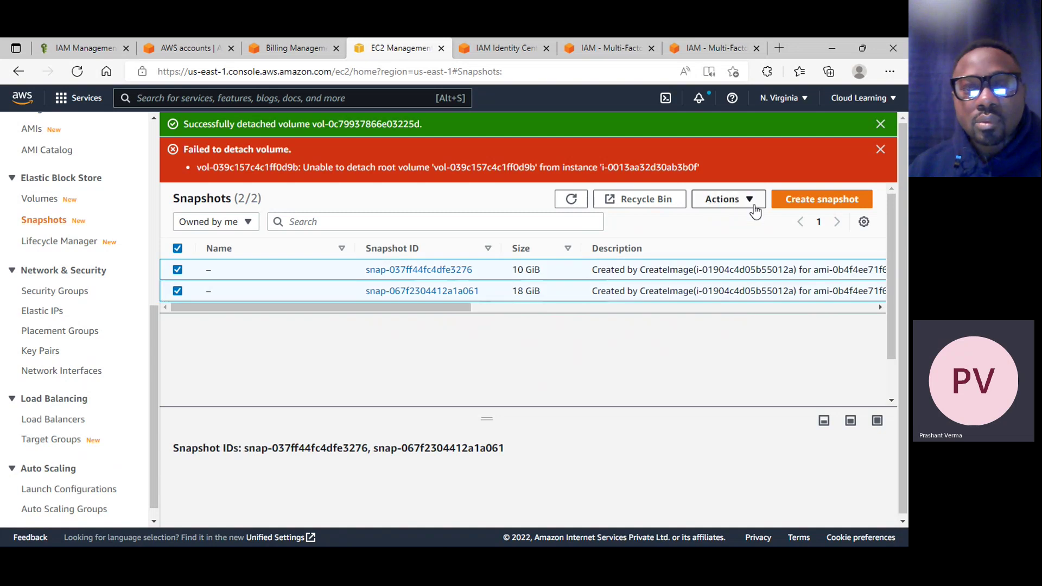
left_click(754, 207)
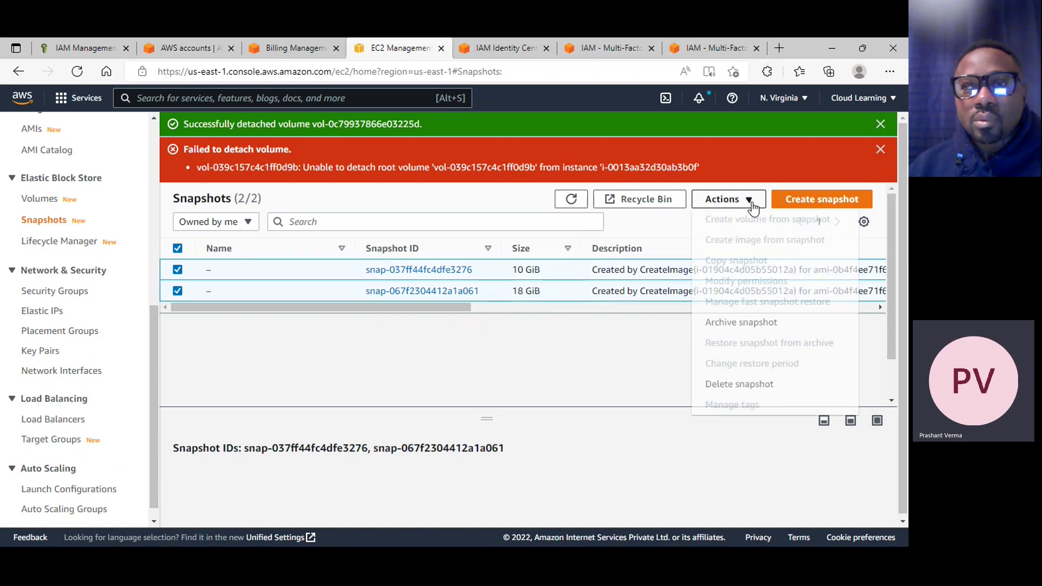
left_click(743, 387)
left_click(371, 373)
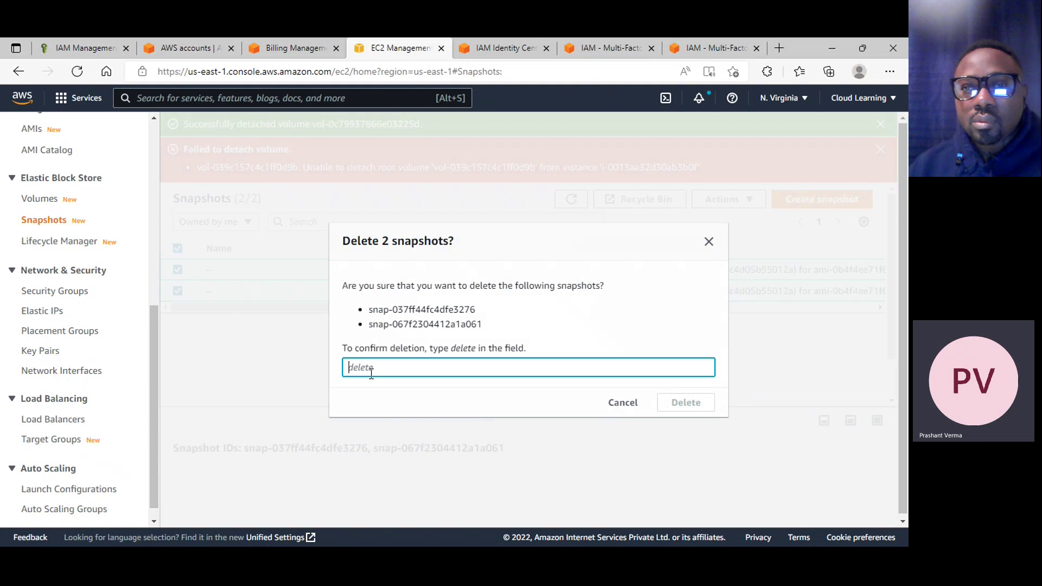
type("delete")
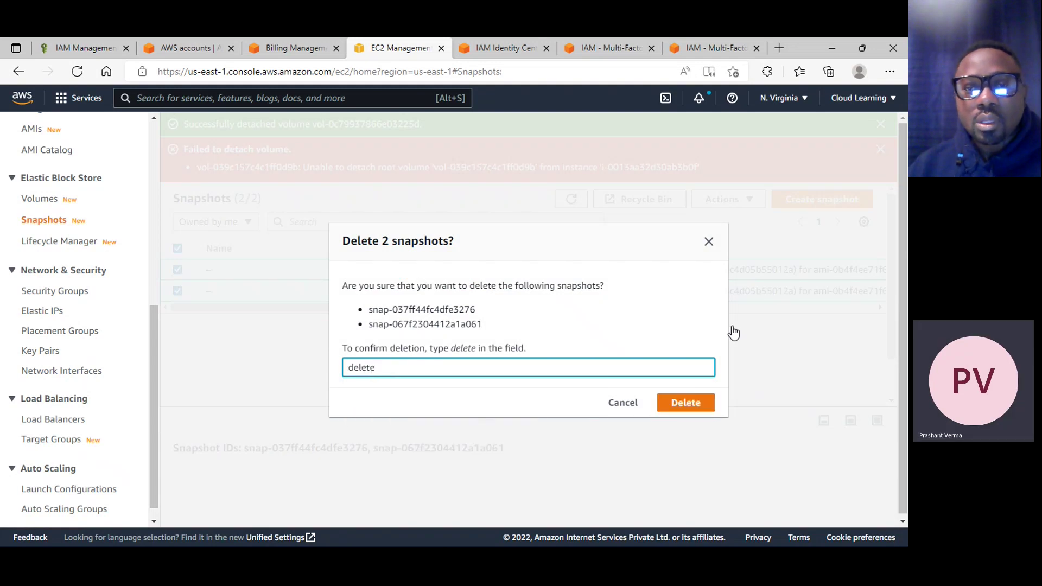
left_click(683, 408)
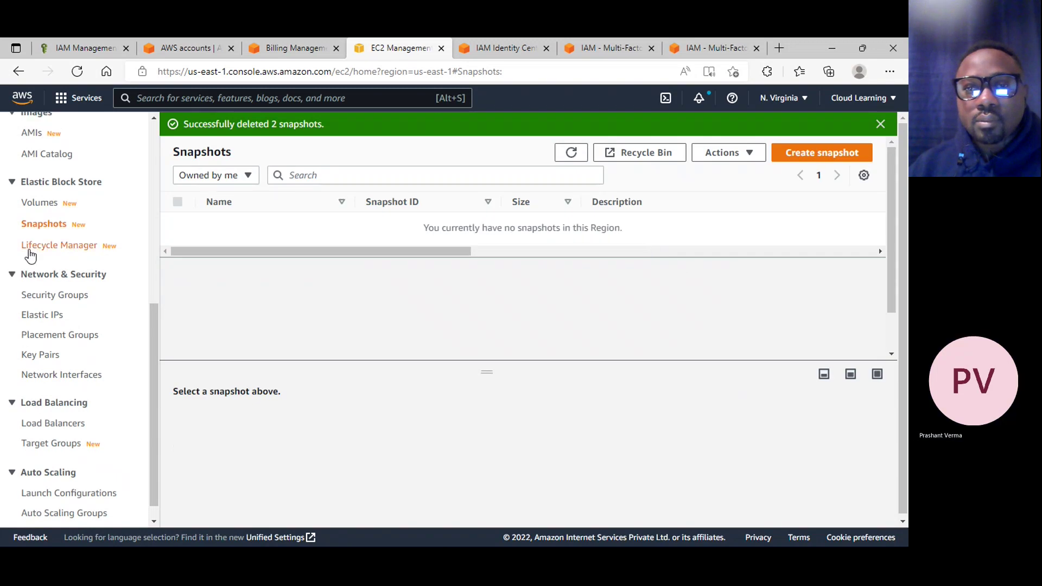
scroll(86, 253, "up", 5)
left_click(33, 296)
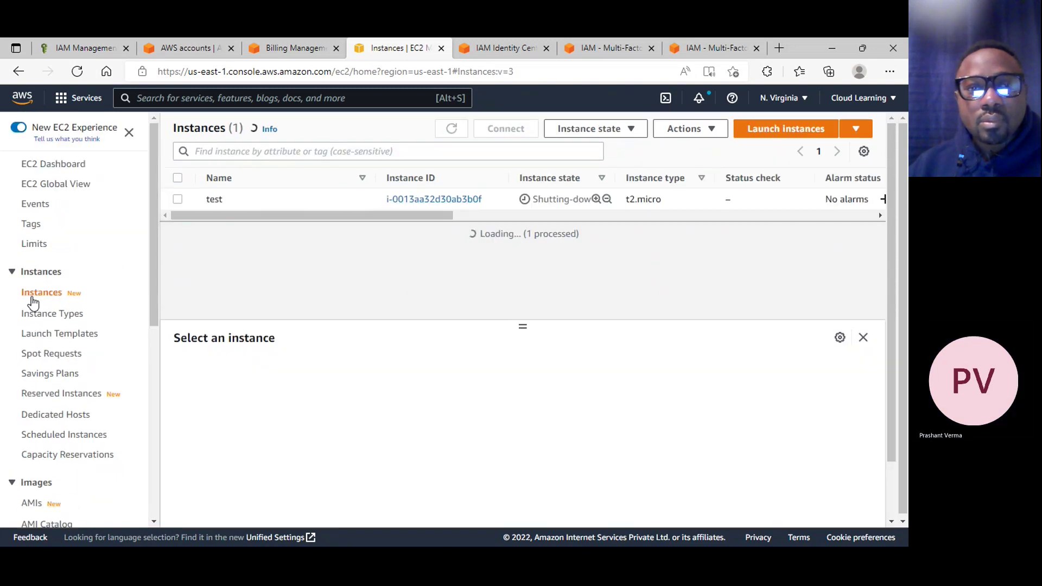
Show the September 2022 bill by service with Config's US East (N. Virginia) charges expanded
left_click(325, 47)
scroll(505, 481, "down", 2)
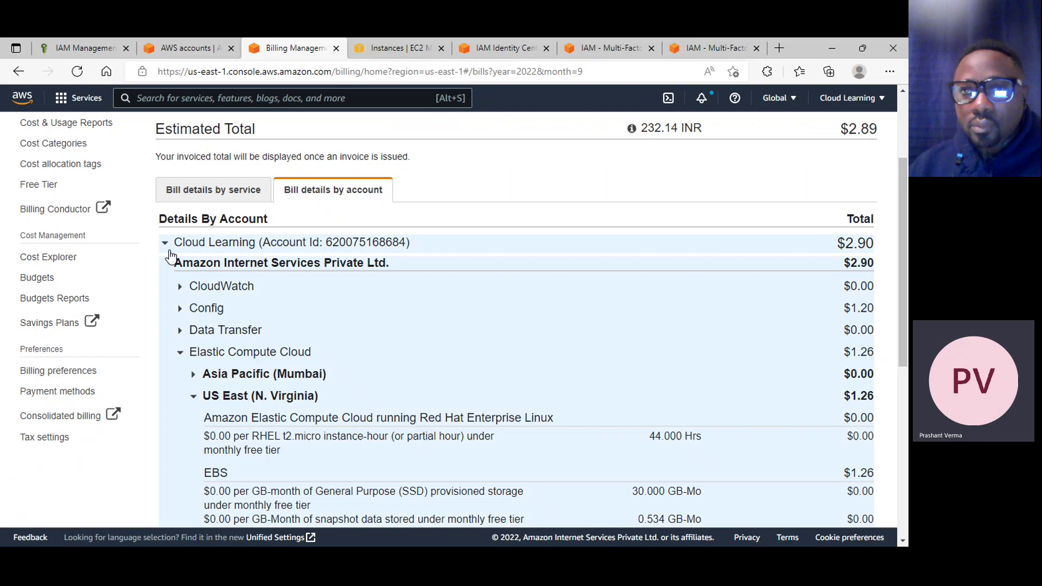
left_click(169, 251)
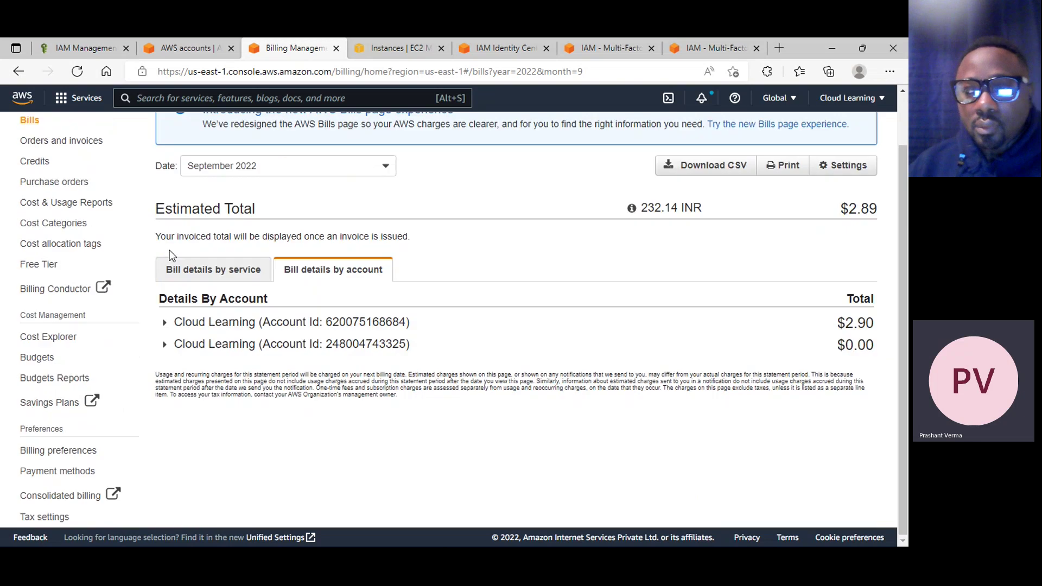
left_click(224, 269)
scroll(493, 336, "down", 2)
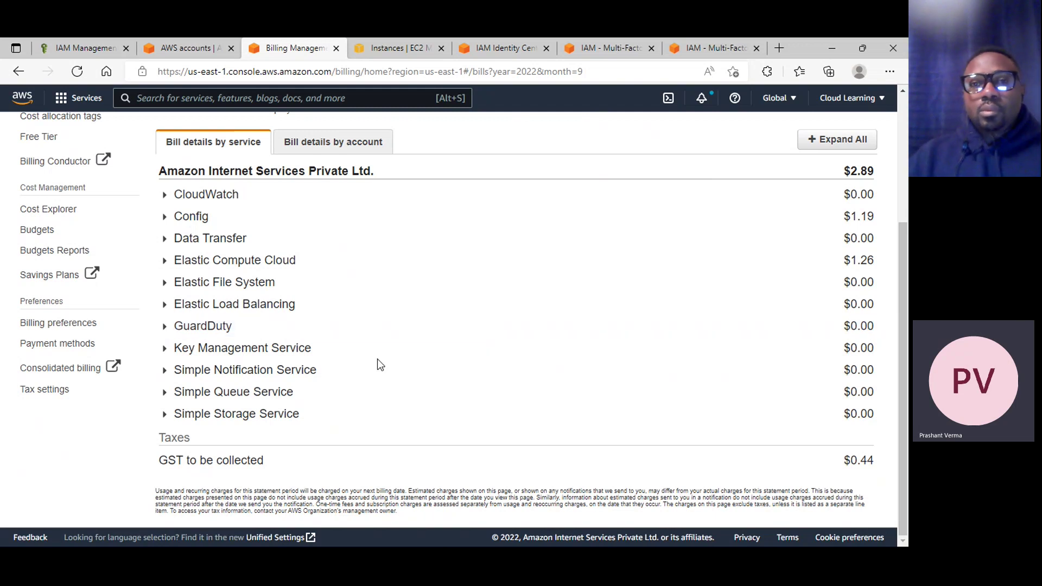
scroll(369, 365, "up", 3)
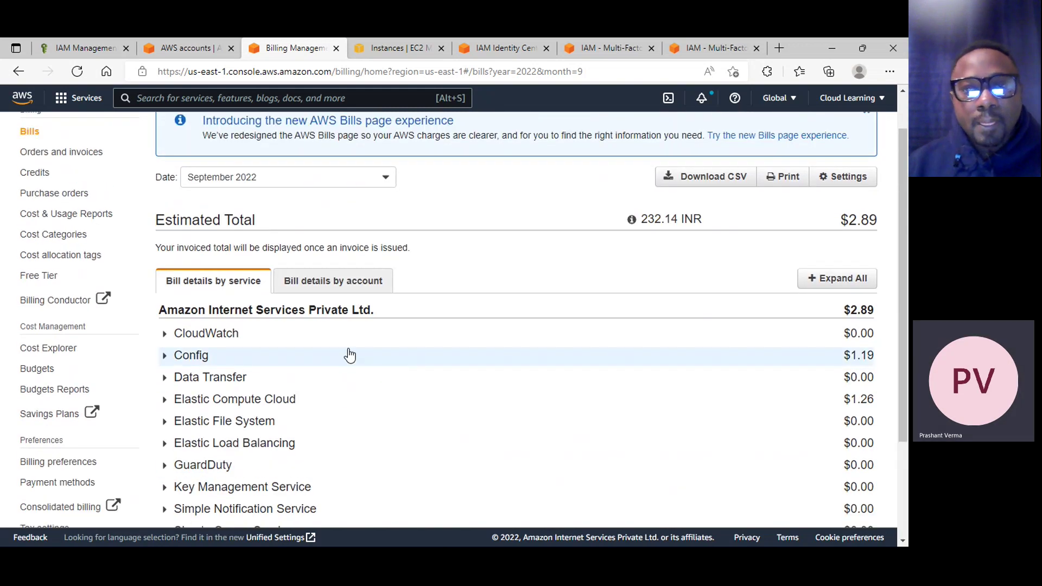
scroll(470, 331, "down", 1)
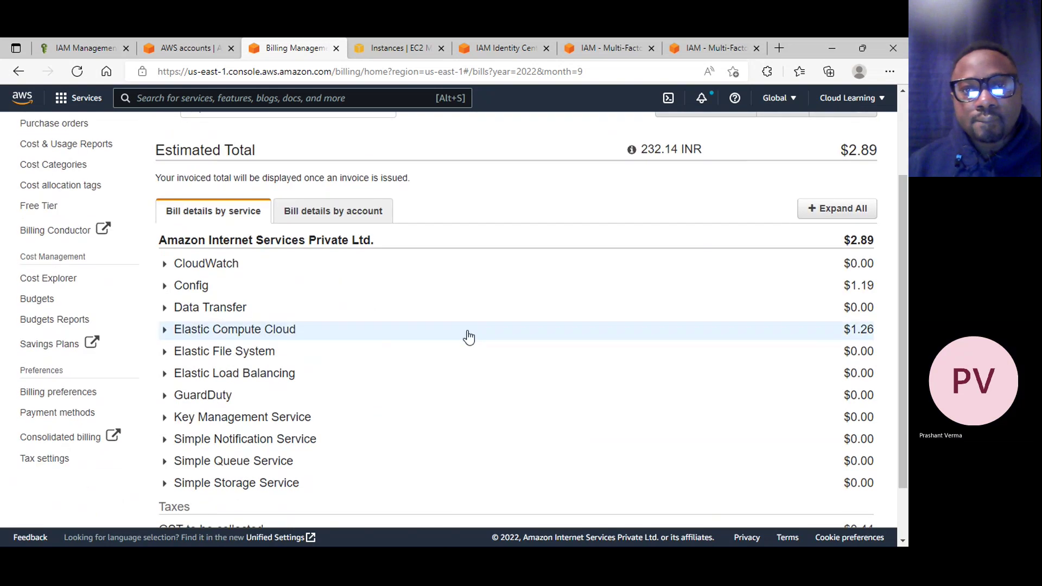
left_click(237, 287)
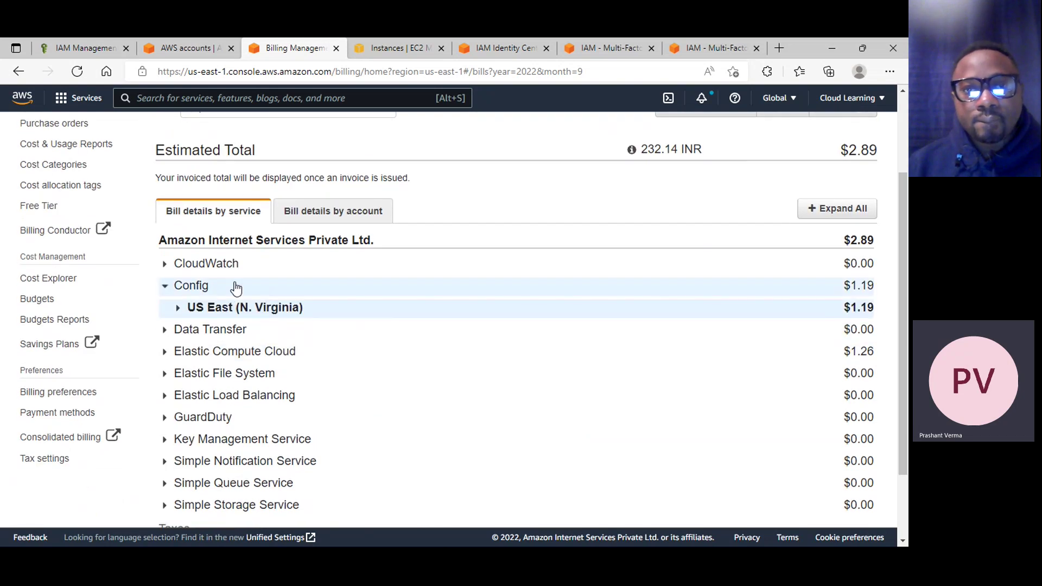
left_click(298, 312)
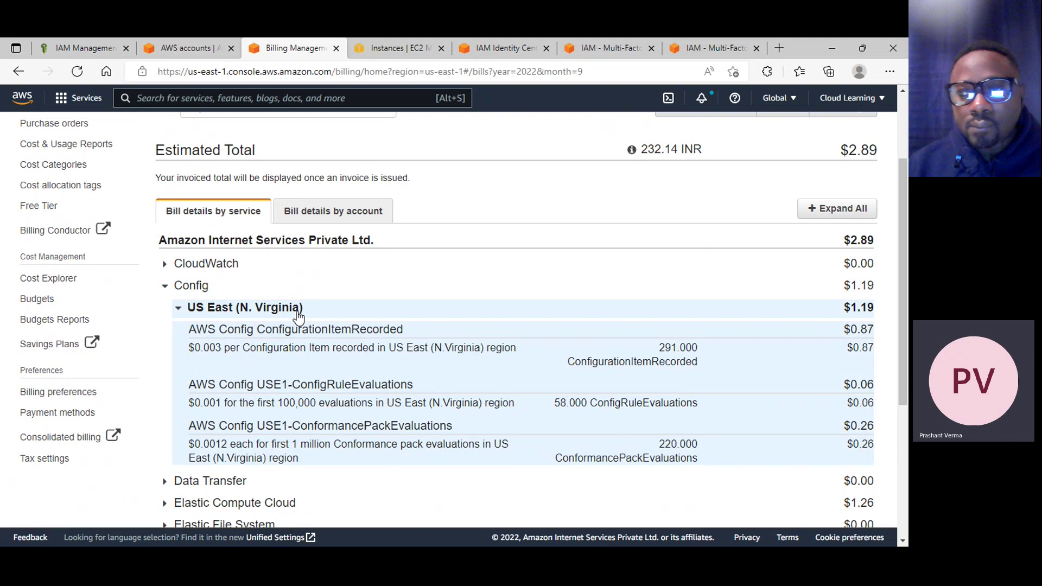
Search for 'config', open AWS Config Rules, and select ec2-volume-inuse-check
left_click(246, 98)
type("config")
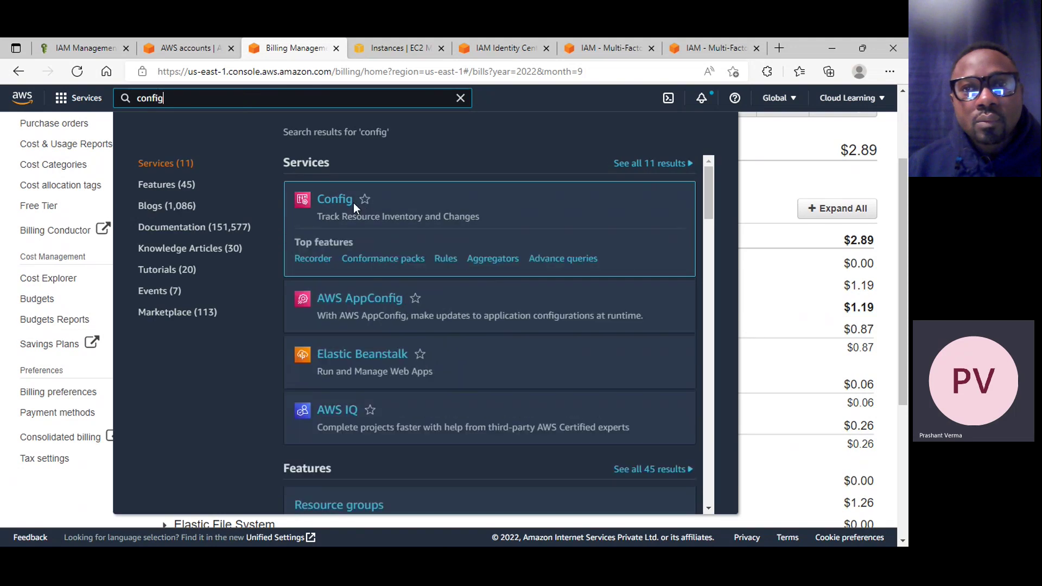
left_click(349, 202)
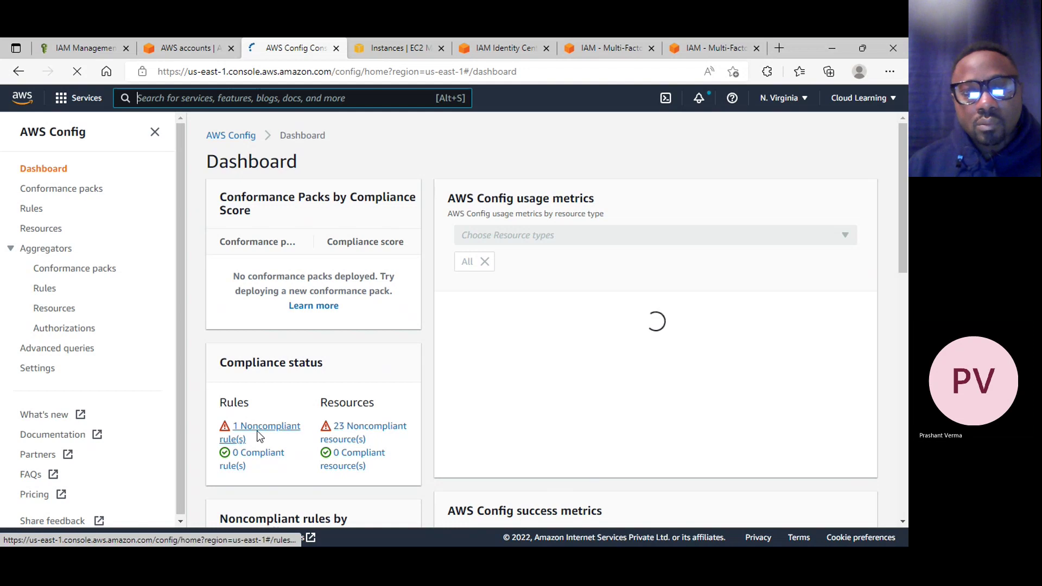
left_click(32, 213)
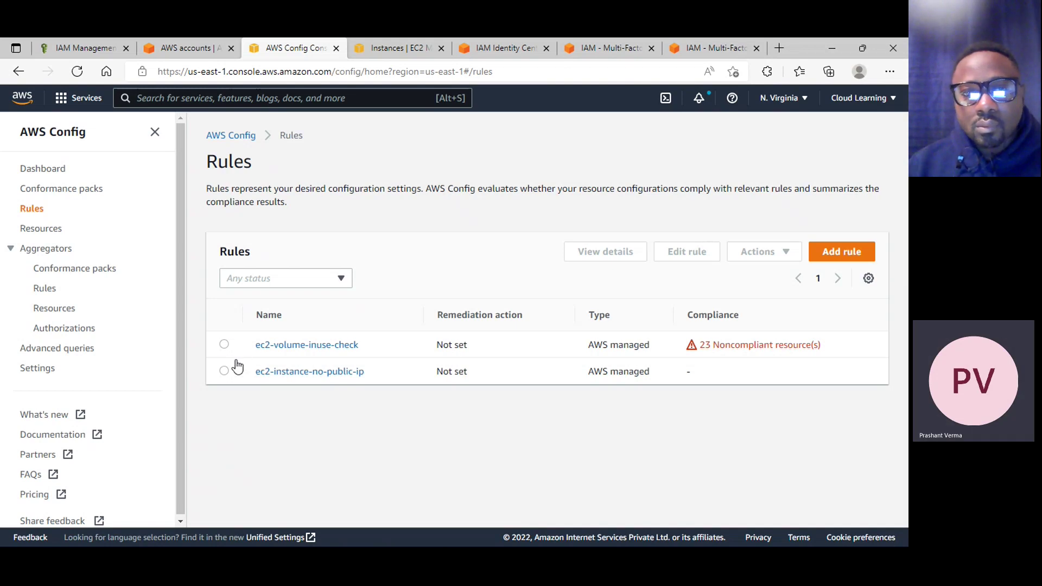
left_click(225, 347)
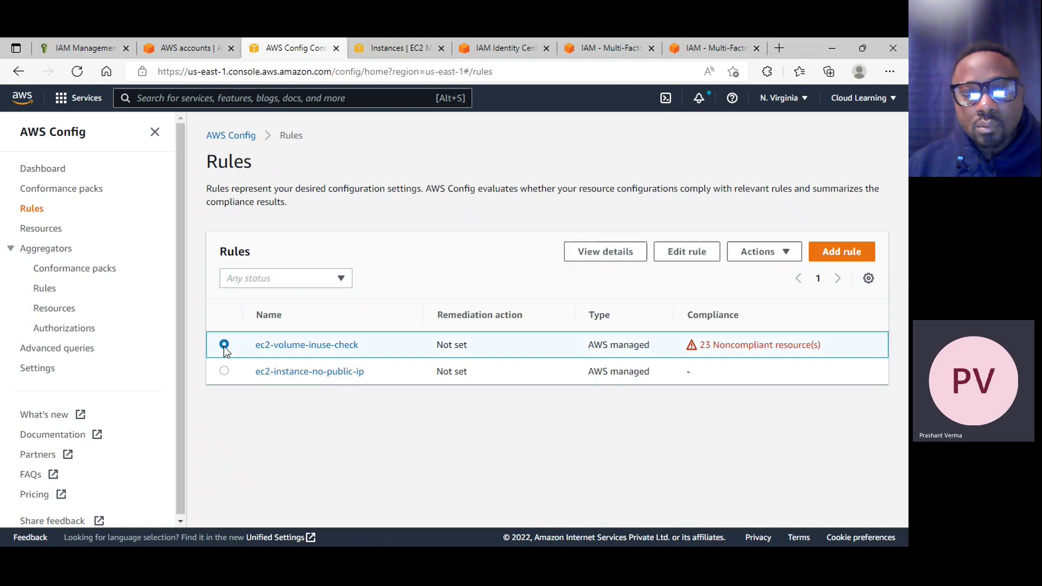
left_click(777, 255)
Delete the ec2-volume-inuse-check rule, confirming with 'Delete'
left_click(784, 337)
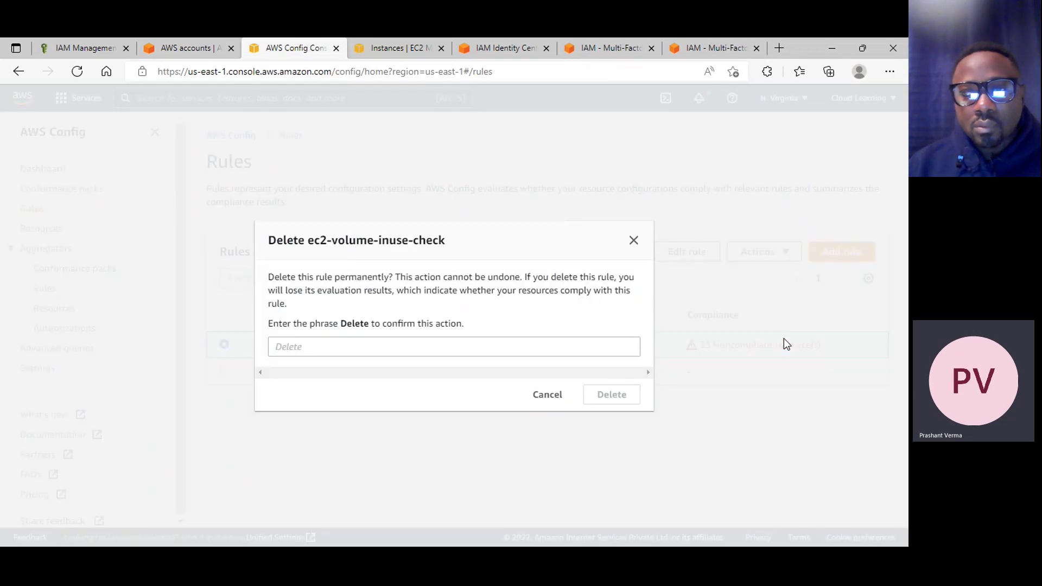
left_click(404, 346)
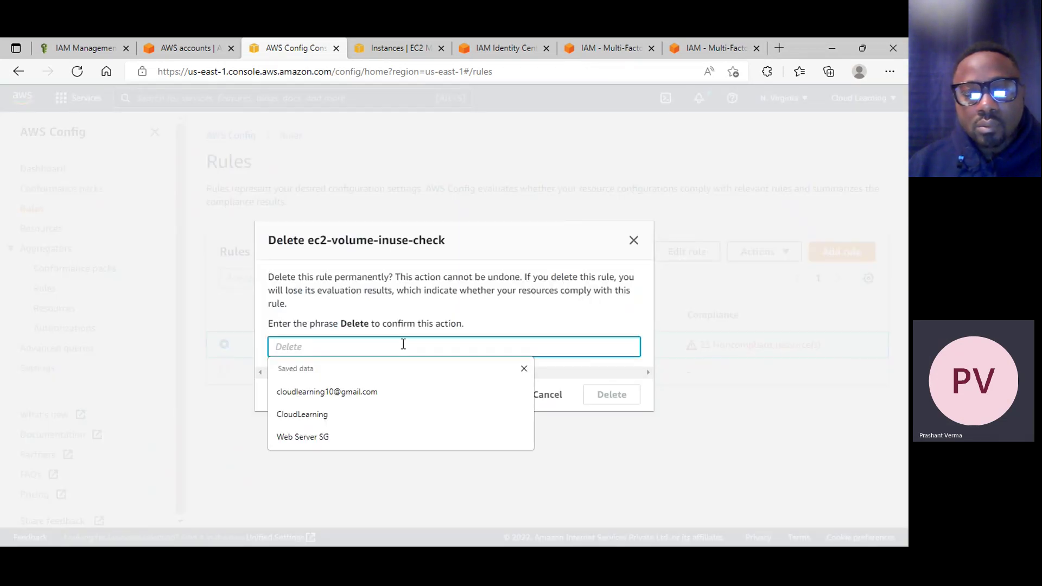
type("Delete")
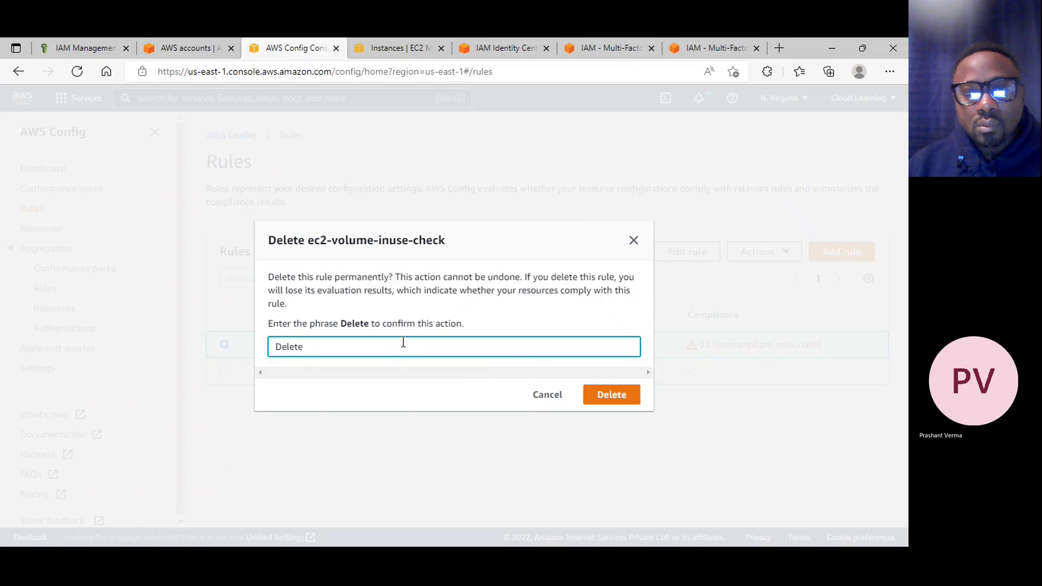
left_click(625, 400)
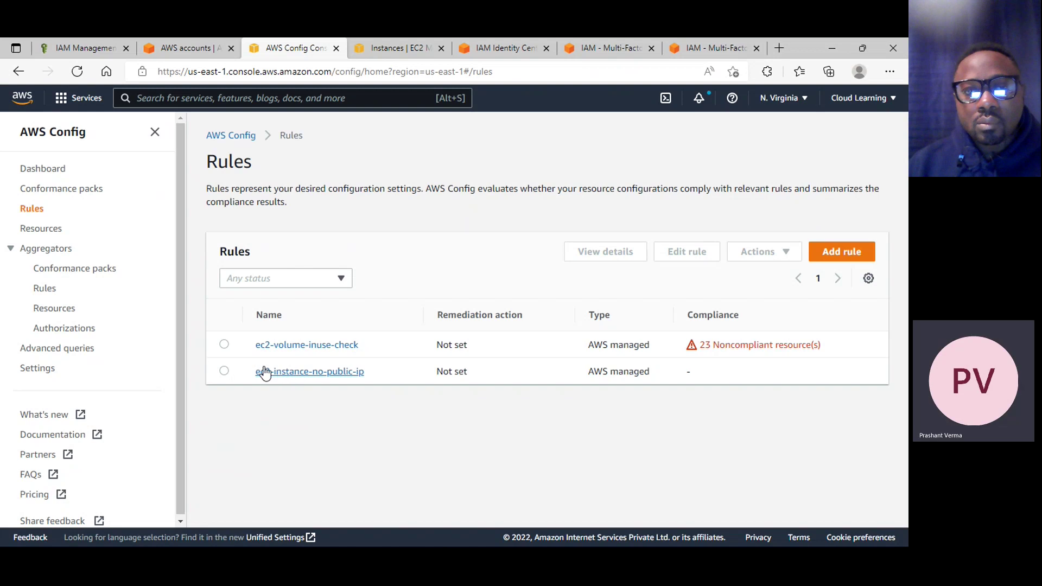
Select the ec2-instance-no-public-ip rule and delete it, confirming with 'Delete'
left_click(225, 369)
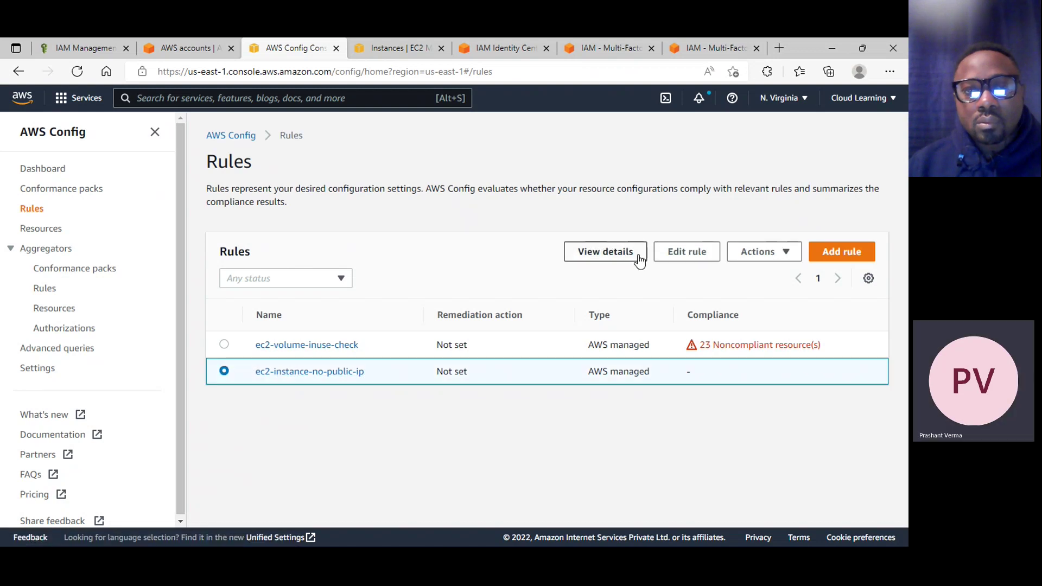
left_click(782, 254)
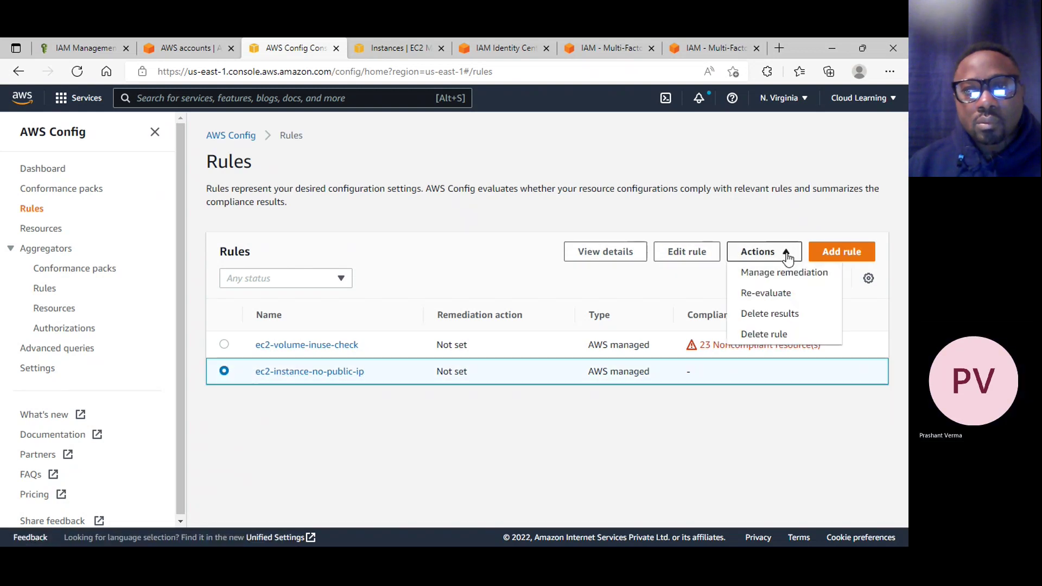
left_click(779, 335)
left_click(354, 339)
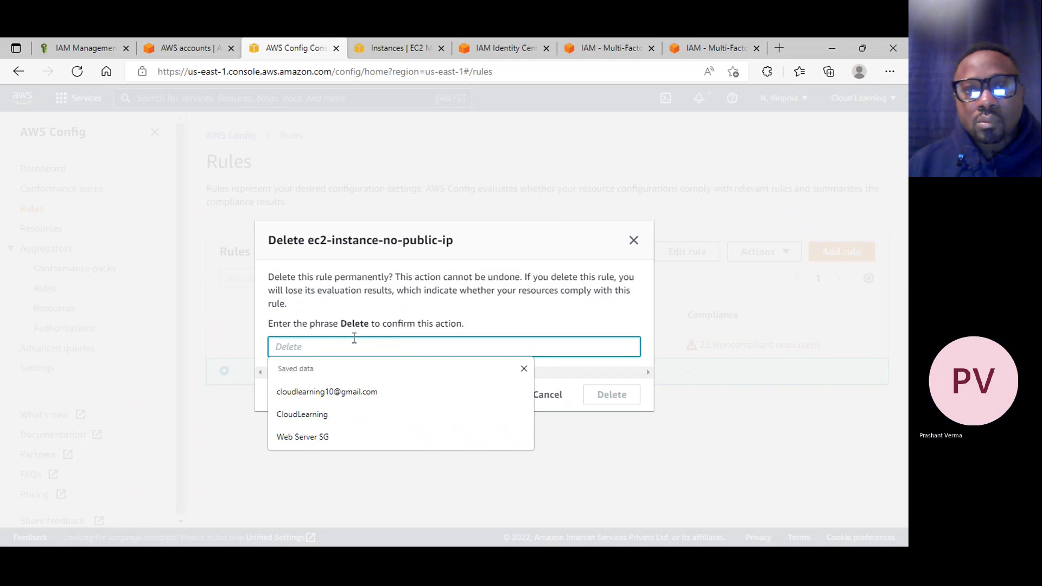
type("Delete")
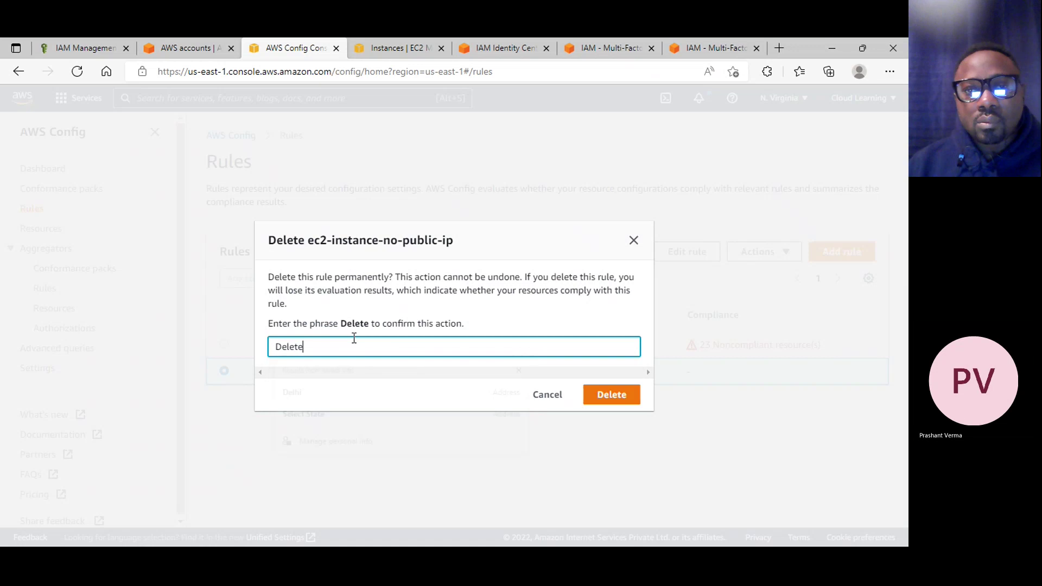
left_click(627, 396)
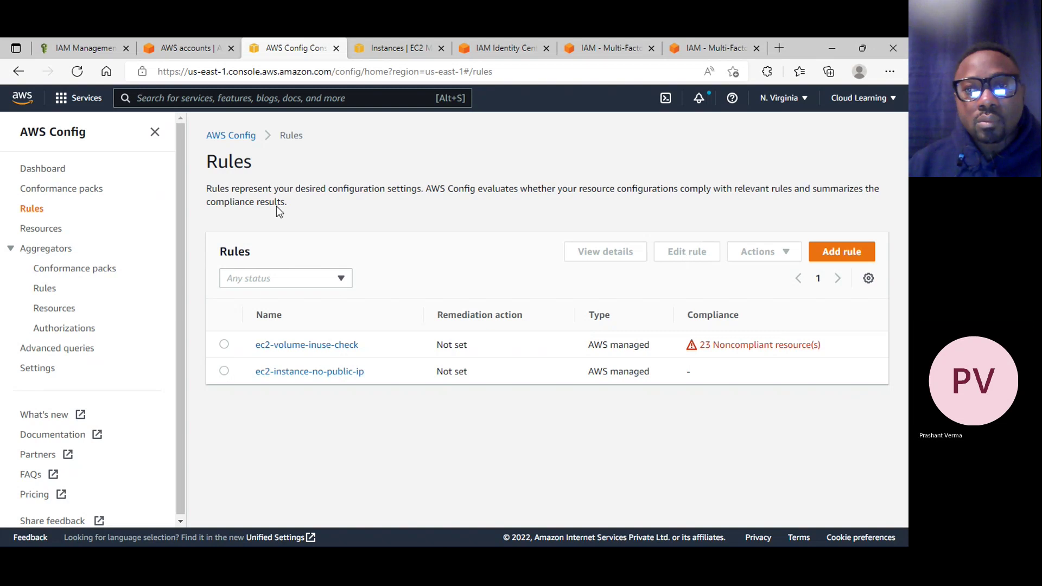
Check the Config dashboard and aggregator rules, then reload the account's Rules page
left_click(234, 137)
left_click(603, 290)
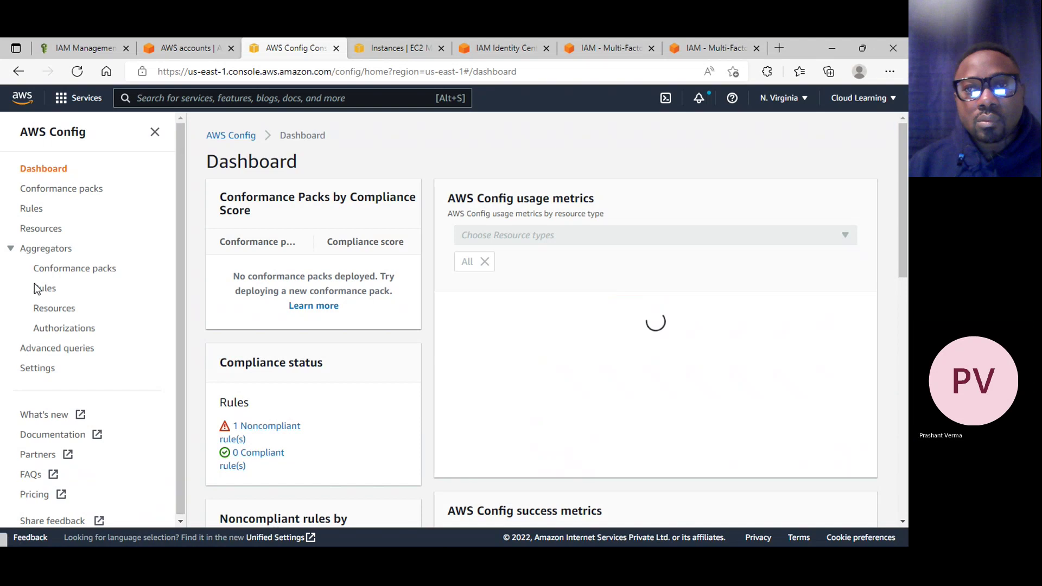
left_click(44, 289)
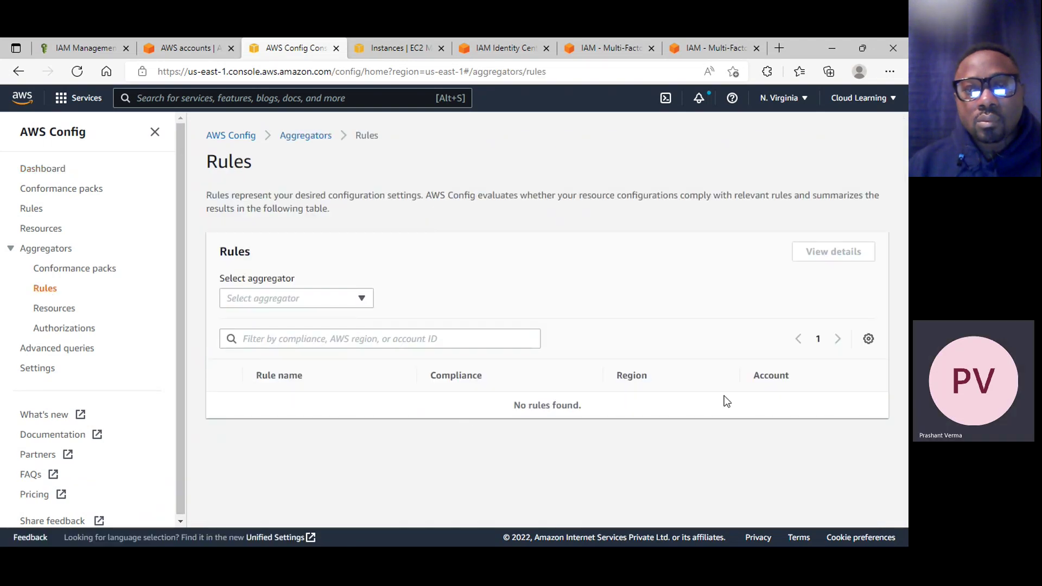
left_click(49, 210)
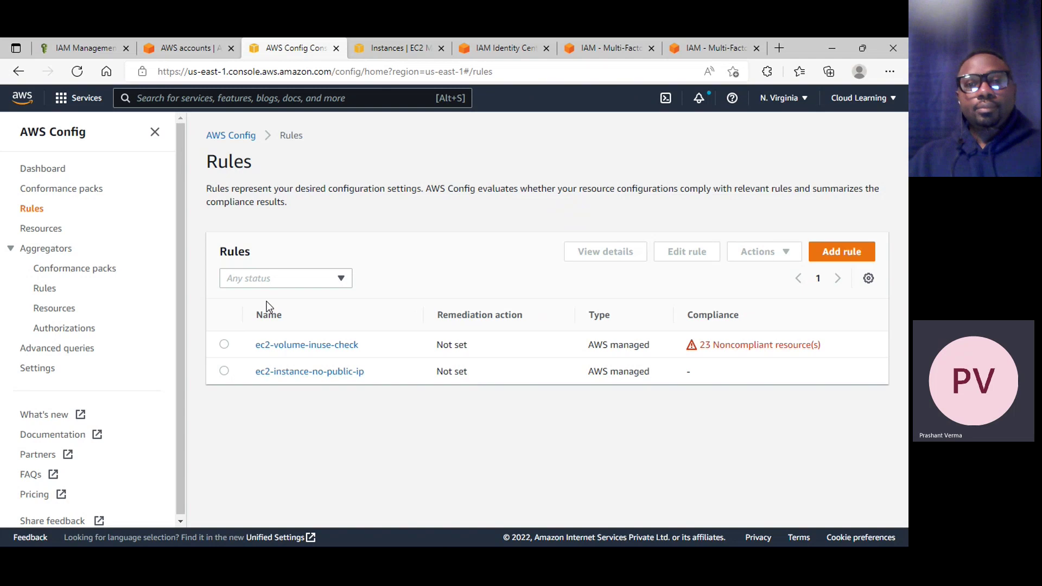
left_click(75, 73)
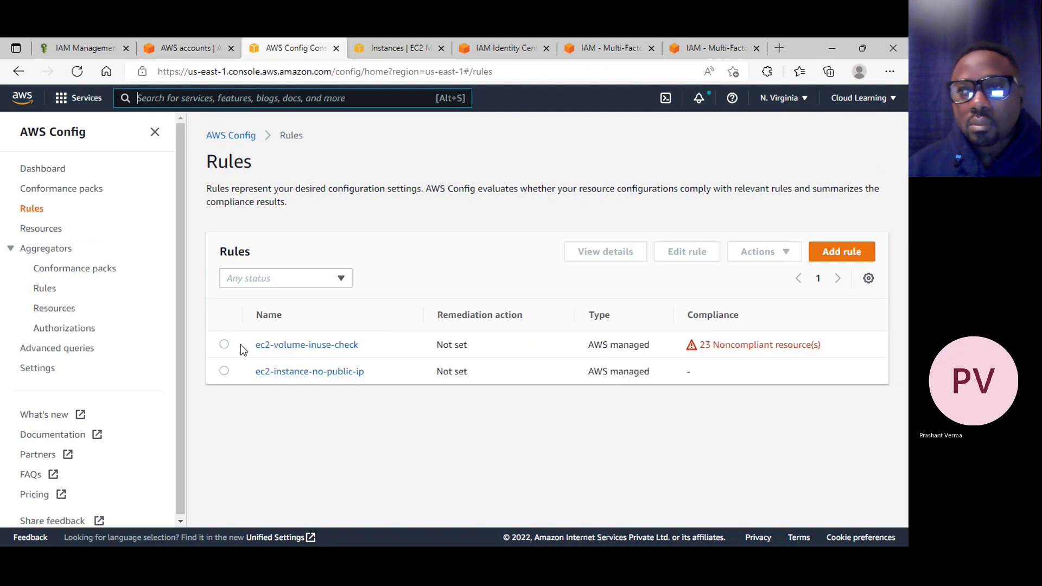
Retry deleting ec2-volume-inuse-check with 'Delete' and dismiss the still-being-deleted error
left_click(224, 345)
left_click(791, 254)
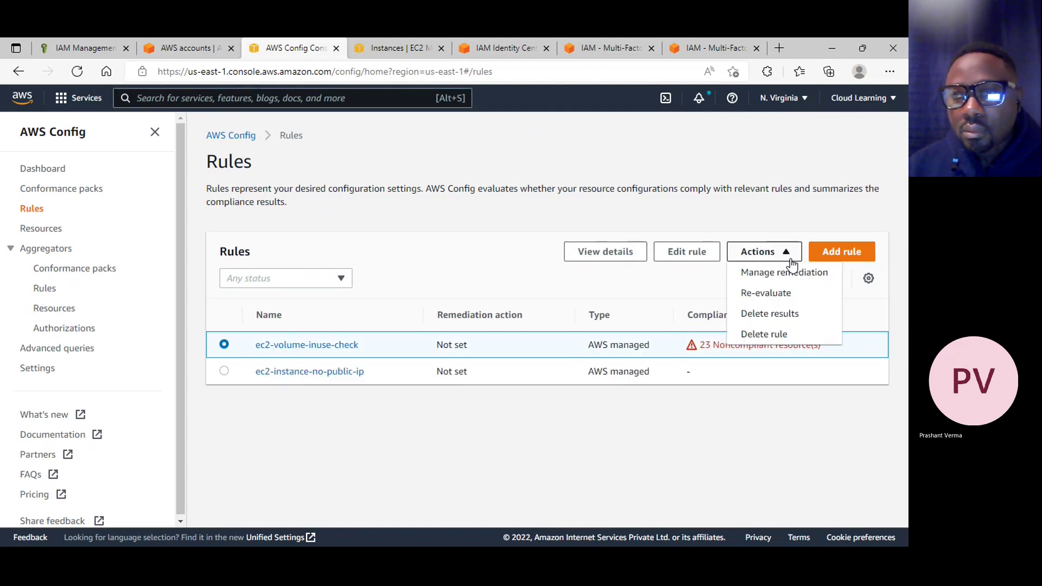
left_click(793, 336)
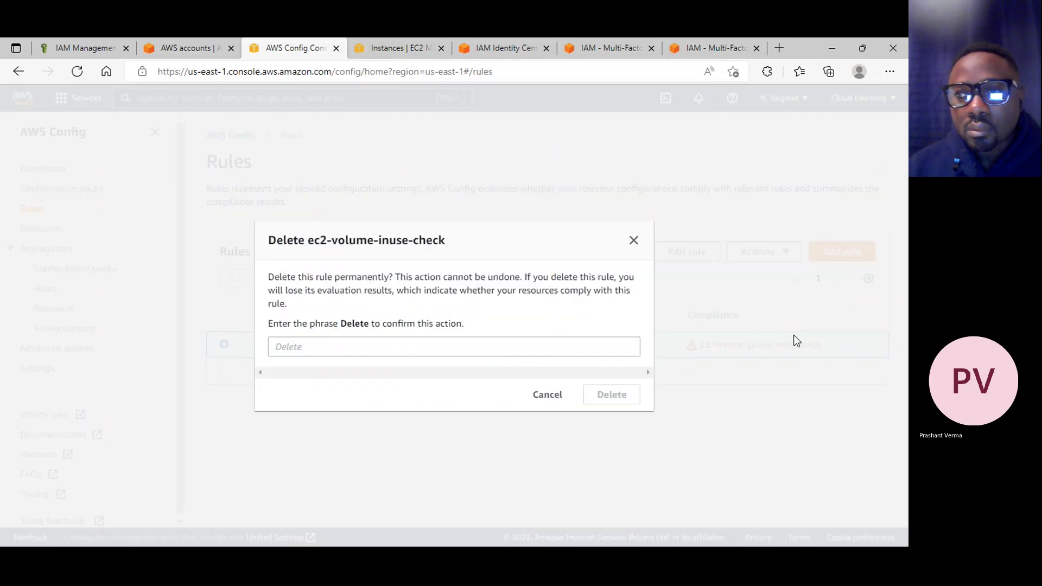
left_click(305, 346)
type("Delete")
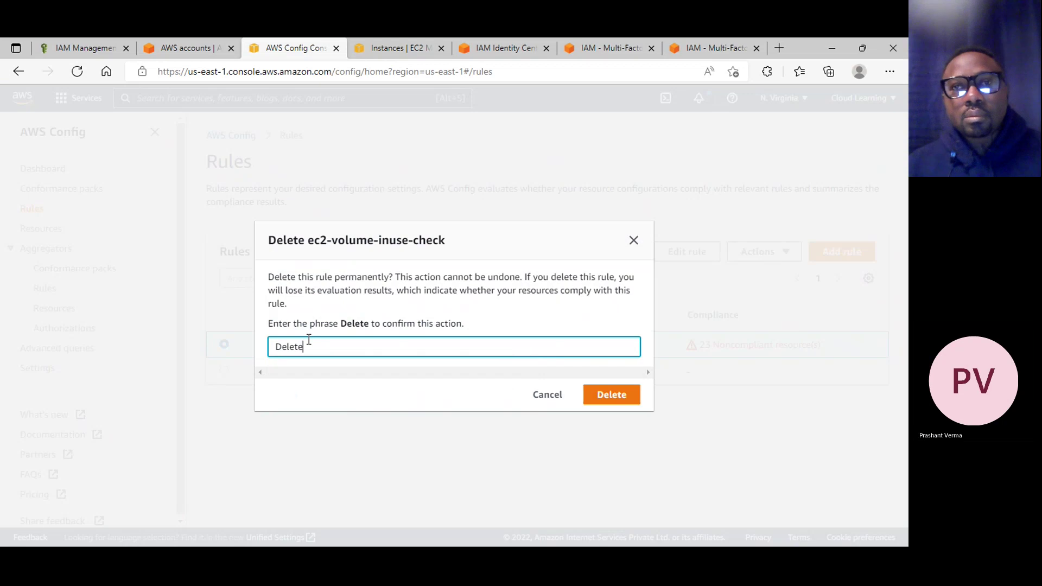
left_click(597, 396)
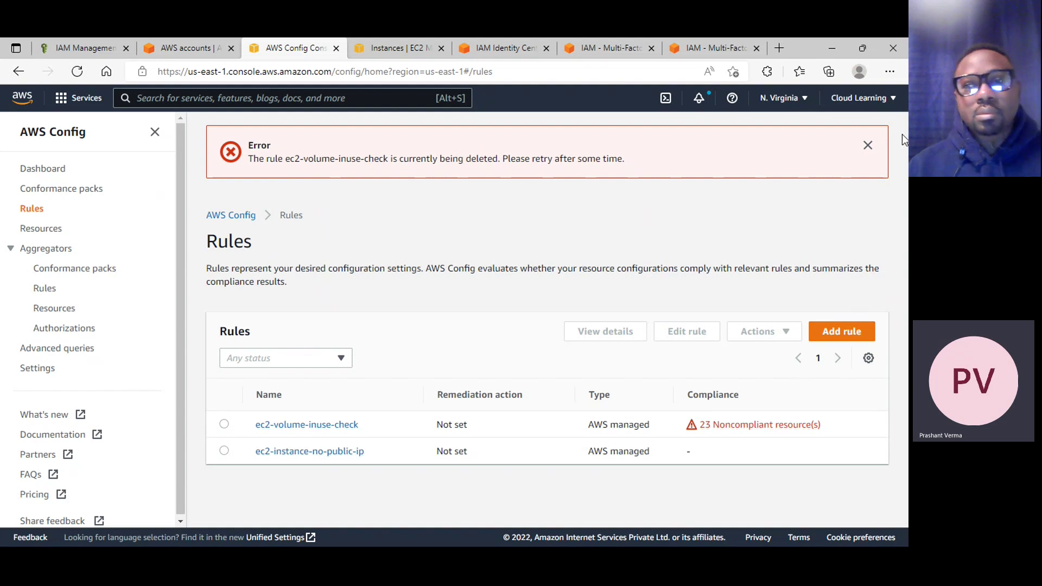
left_click(867, 146)
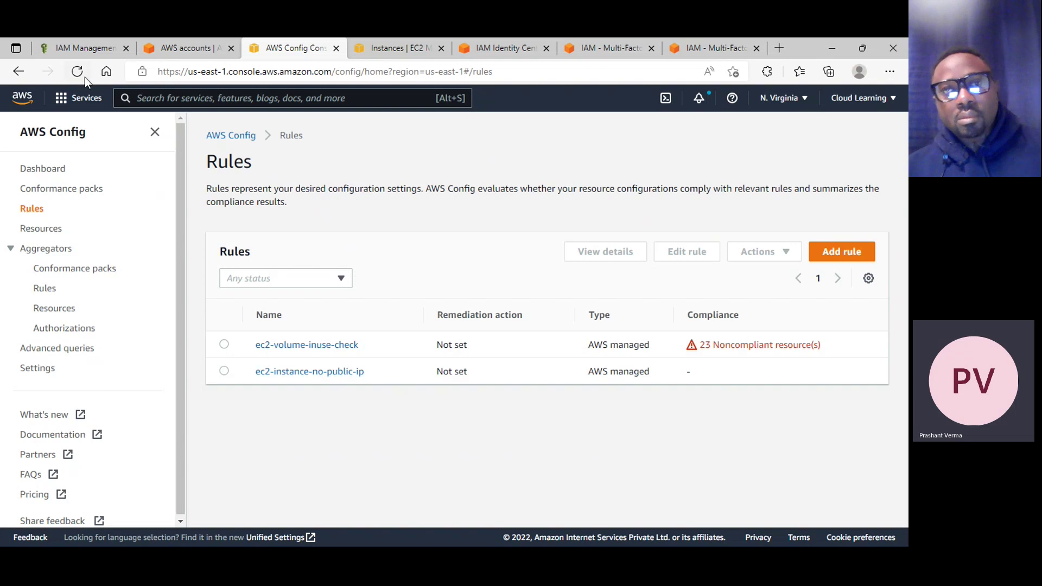
left_click(179, 51)
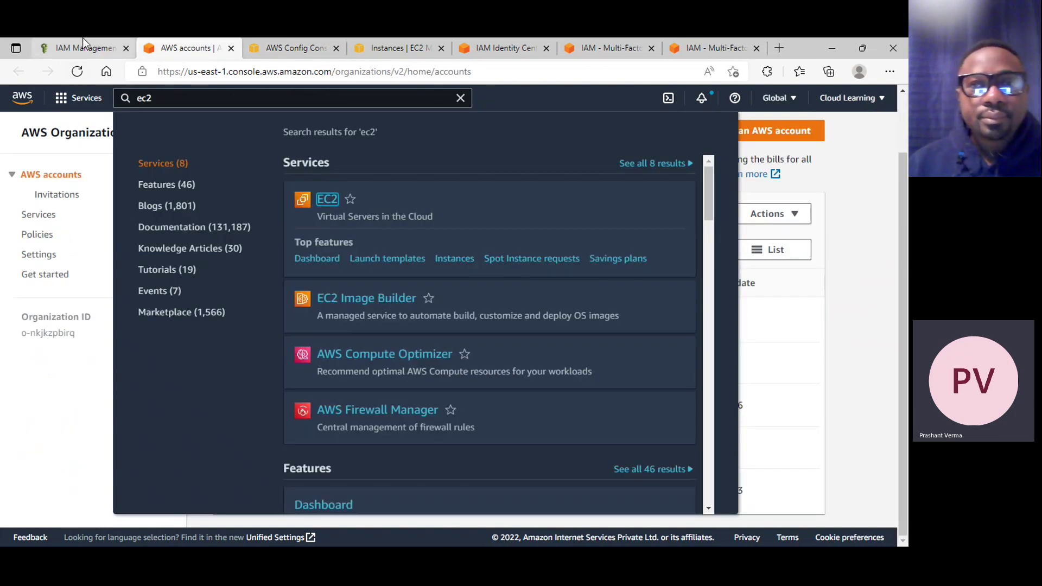
In IAM, close the search results and scroll through the Cloud Learning account's service access report
left_click(83, 42)
left_click(844, 204)
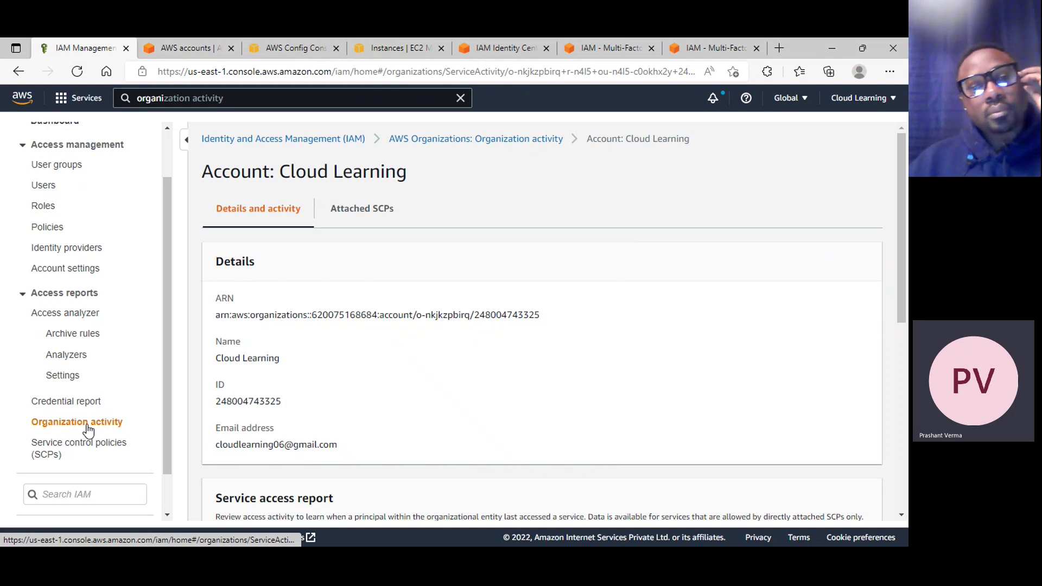
scroll(534, 331, "down", 4)
scroll(534, 330, "down", 2)
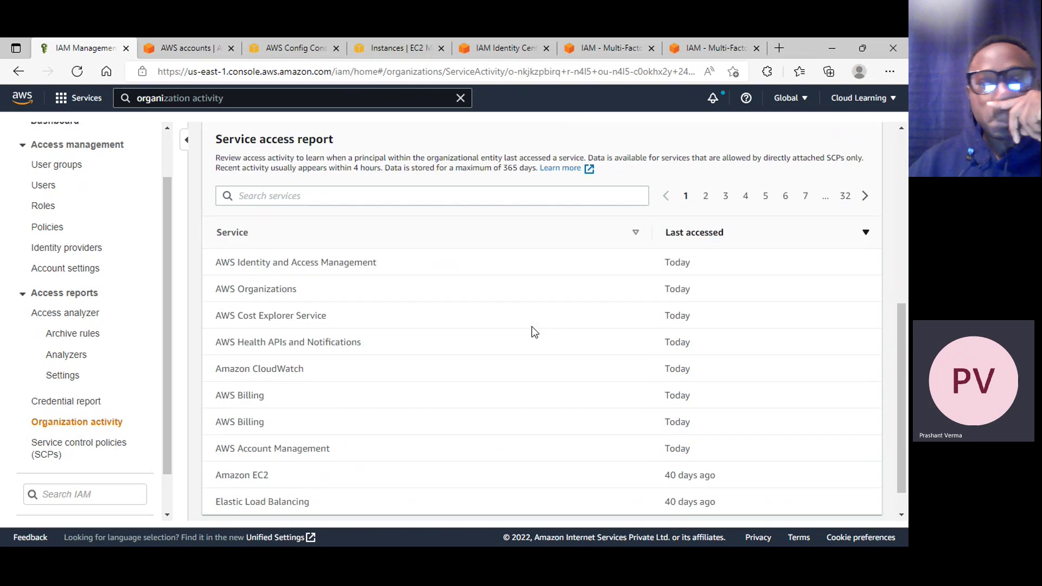
scroll(530, 334, "up", 4)
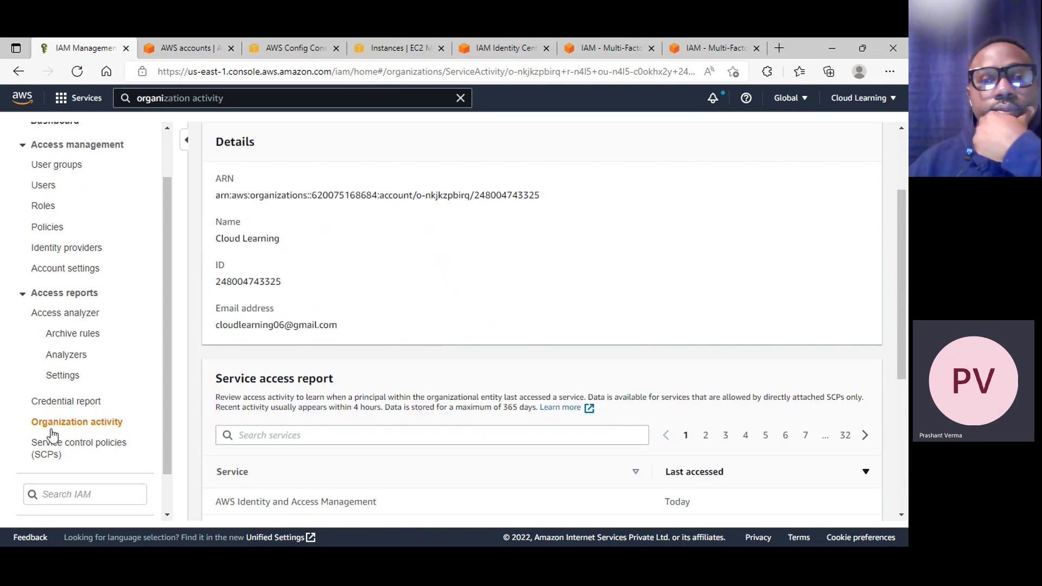
scroll(423, 334, "up", 2)
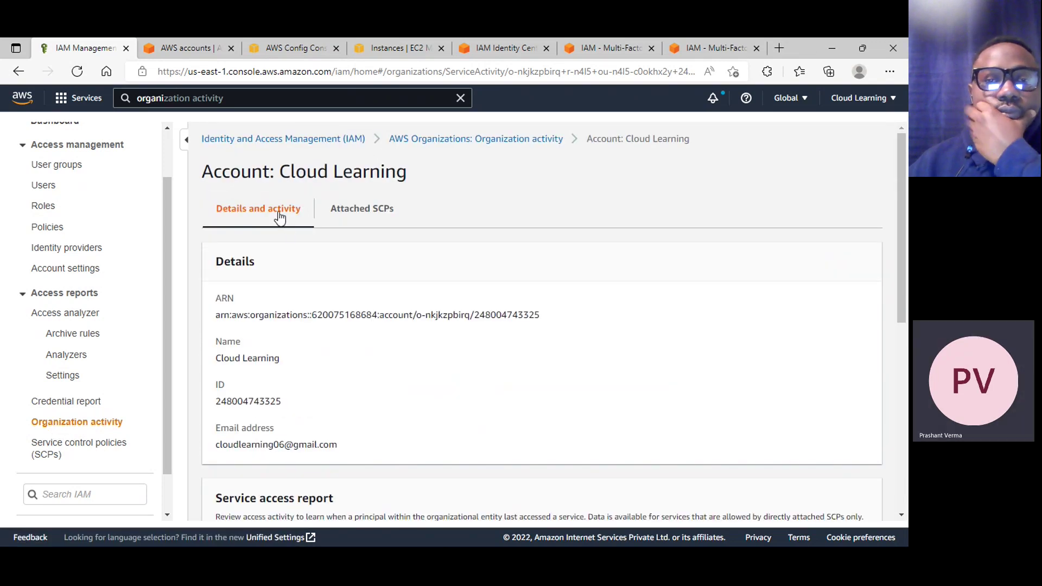
scroll(307, 243, "down", 2)
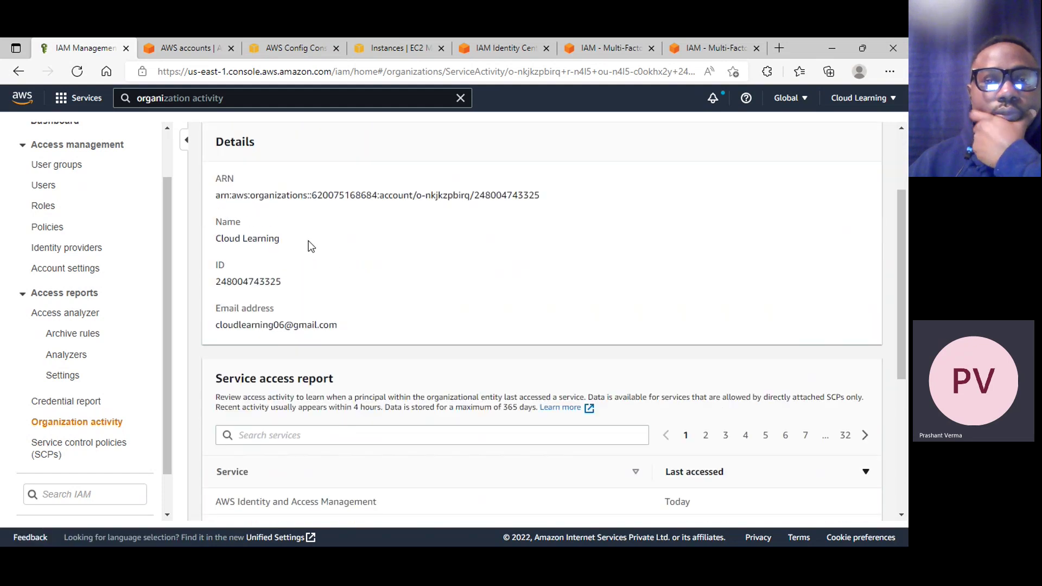
scroll(311, 246, "down", 1)
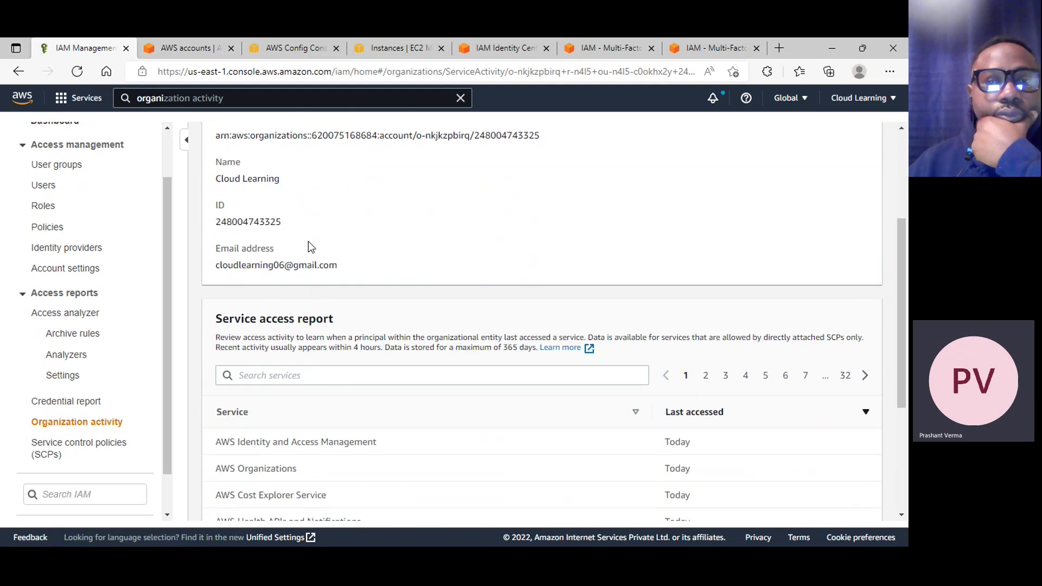
scroll(308, 241, "down", 3)
scroll(309, 241, "down", 1)
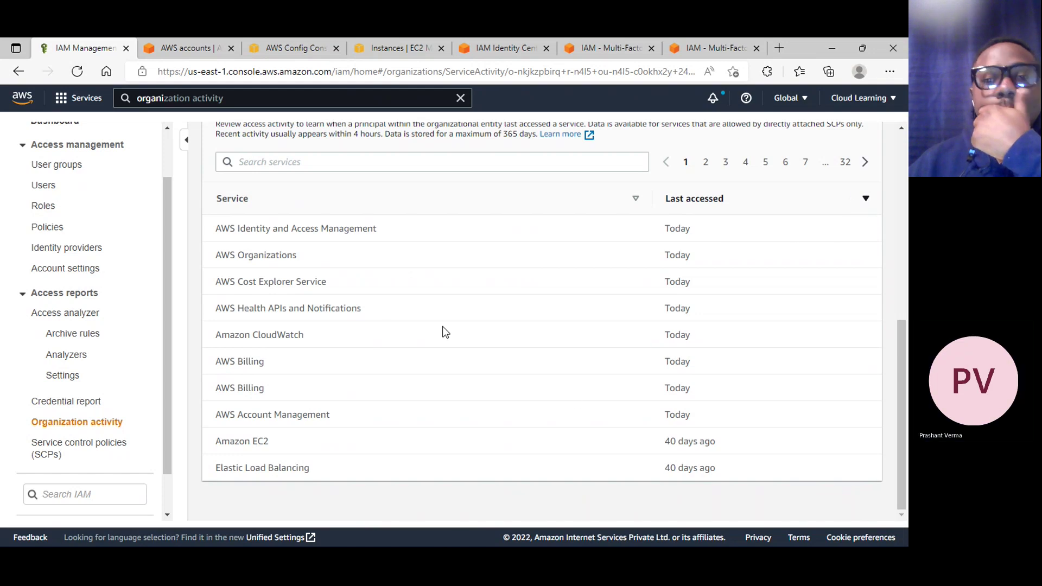
Page through service access report pages 2 to 5, then return to the first page
left_click(865, 162)
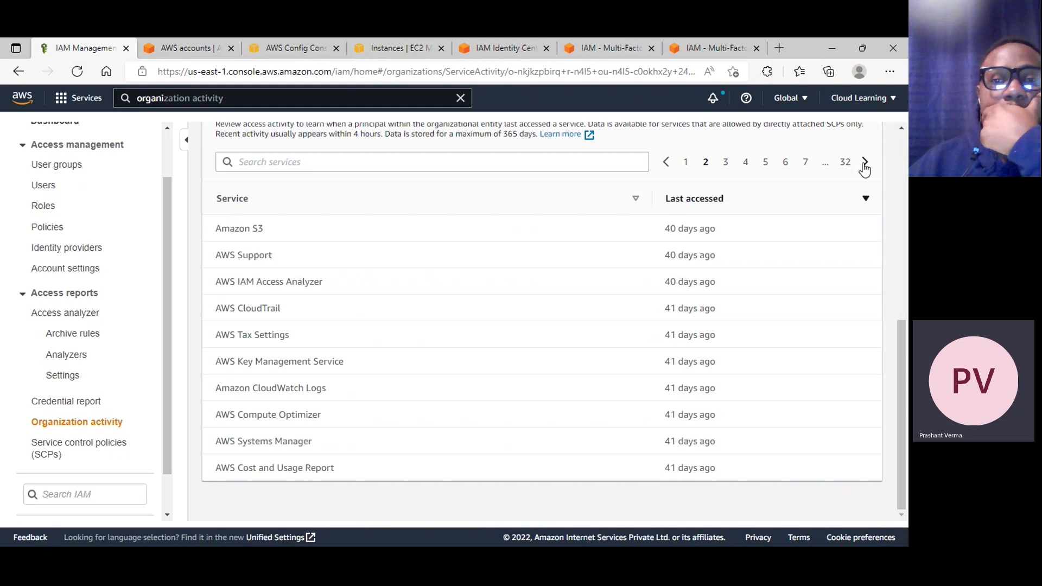
left_click(865, 163)
left_click(865, 163)
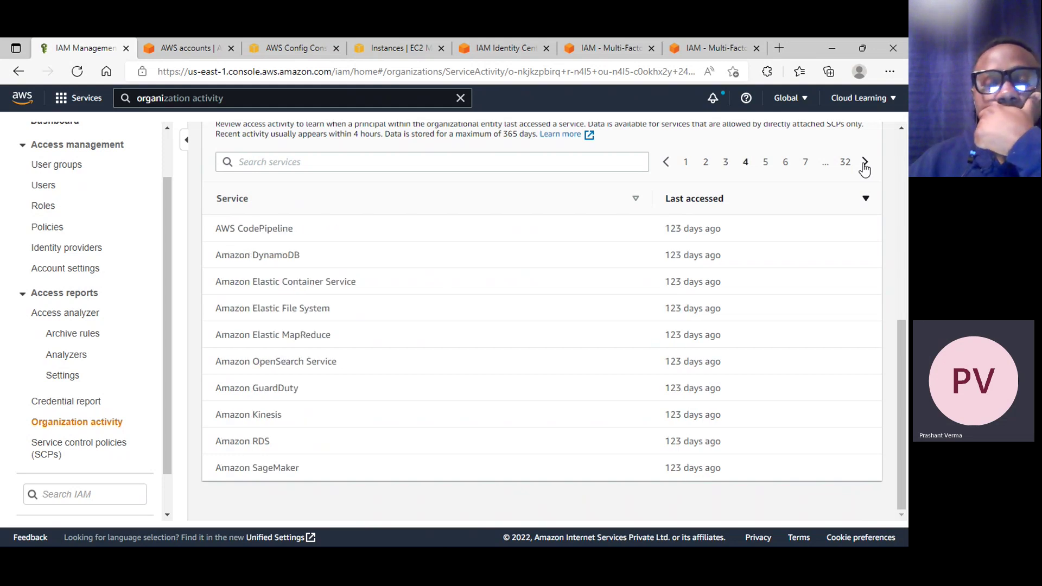
left_click(865, 164)
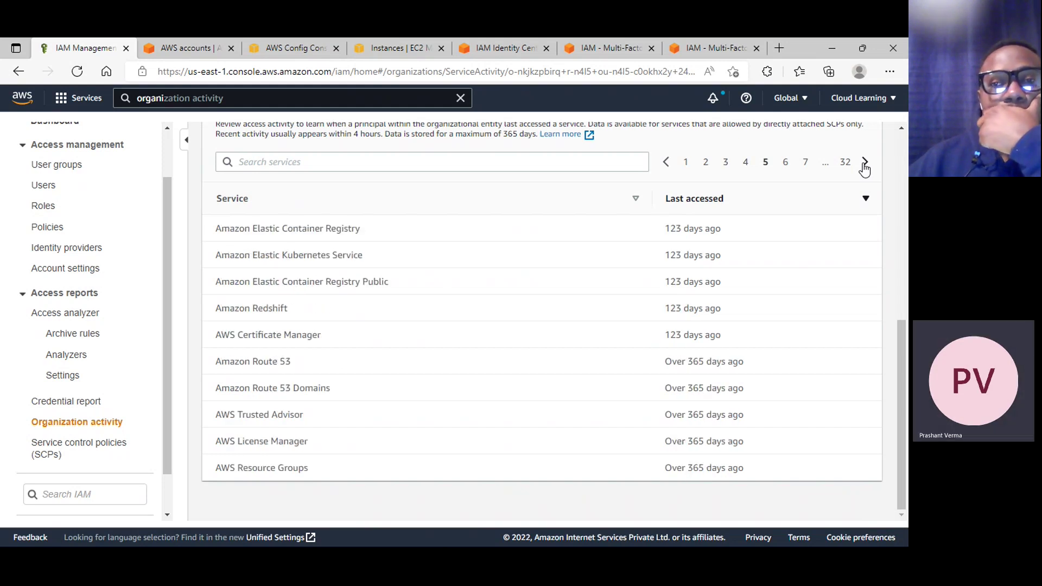
left_click(684, 164)
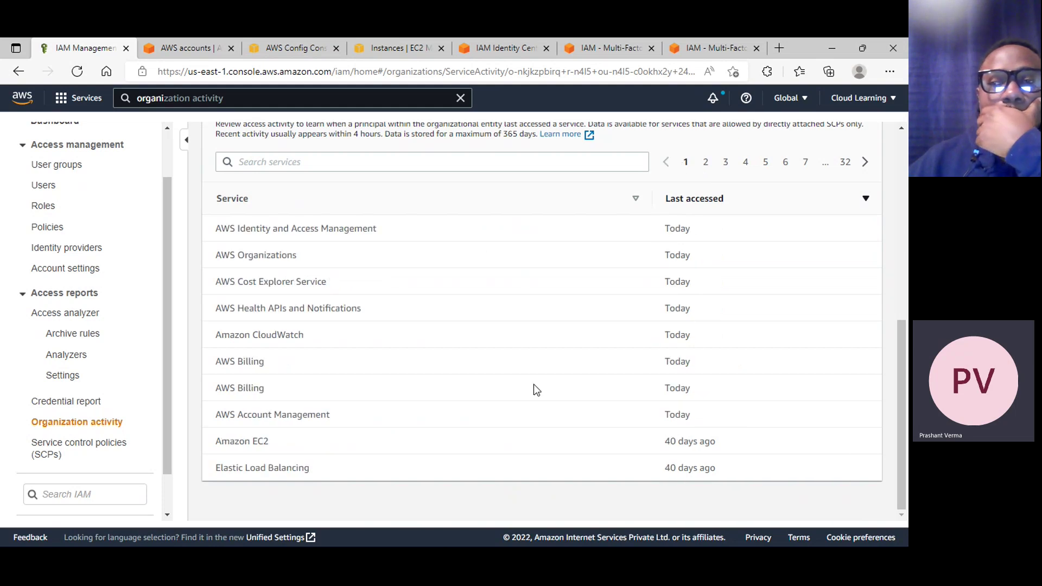
Highlight CloudWatch, AWS Health, Organizations, IAM, and the services used today and 40 days ago
left_click_drag(270, 386, 300, 386)
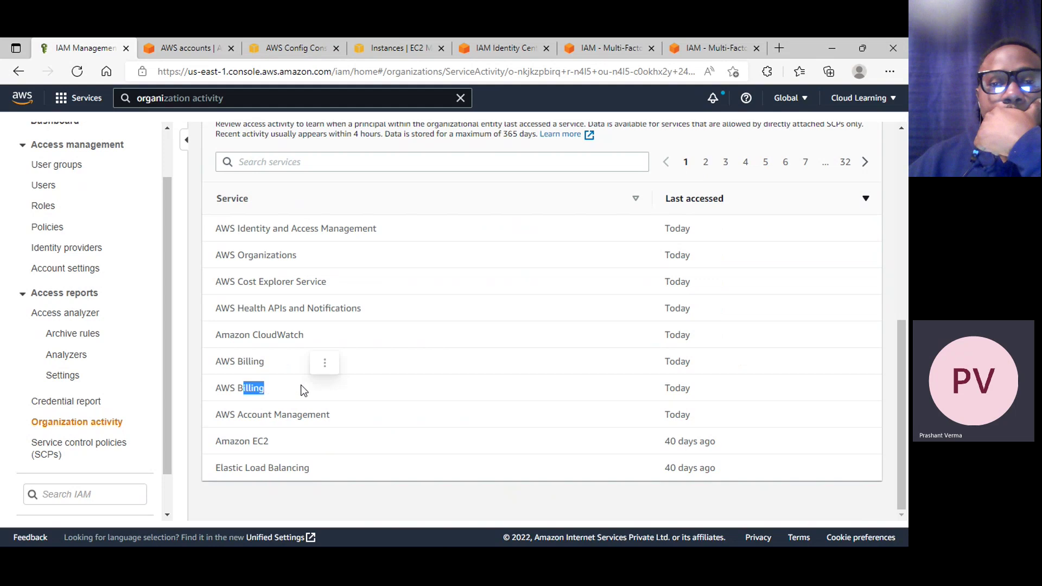
left_click_drag(278, 338, 320, 339)
left_click(281, 311)
left_click_drag(281, 311, 363, 312)
left_click_drag(255, 264, 330, 262)
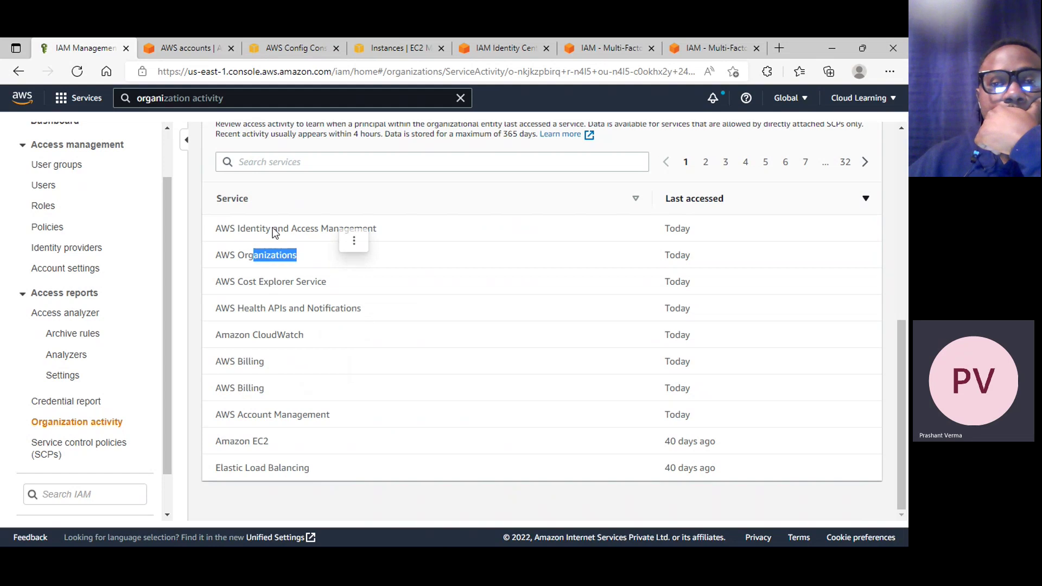
left_click_drag(272, 228, 379, 230)
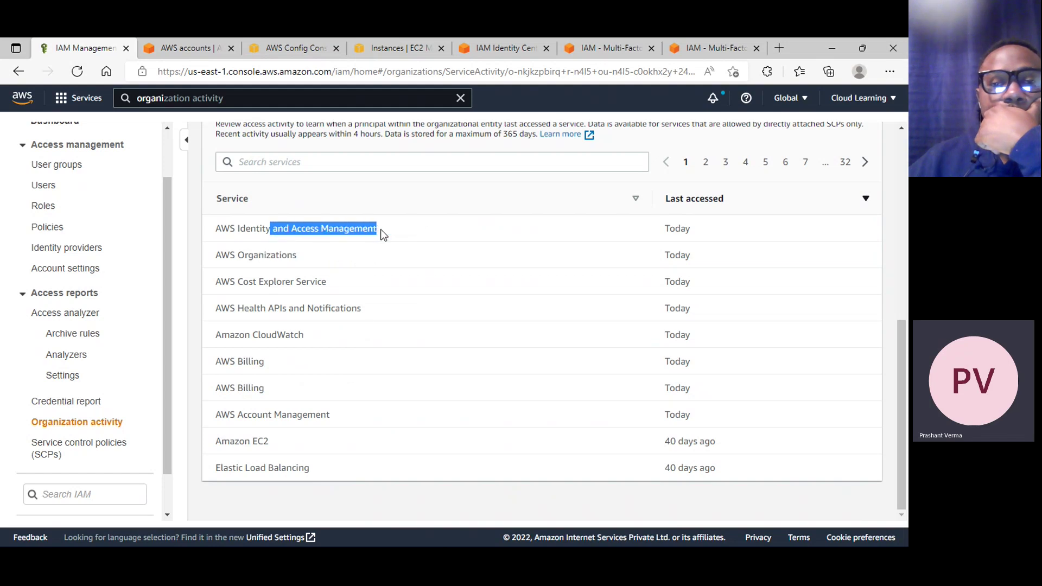
left_click(264, 443)
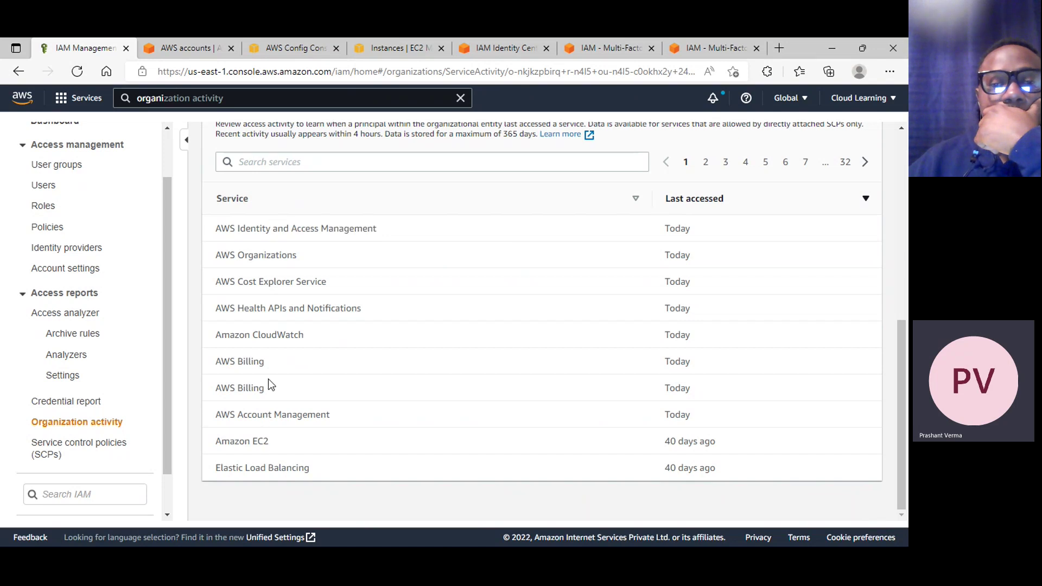
left_click_drag(293, 404, 311, 228)
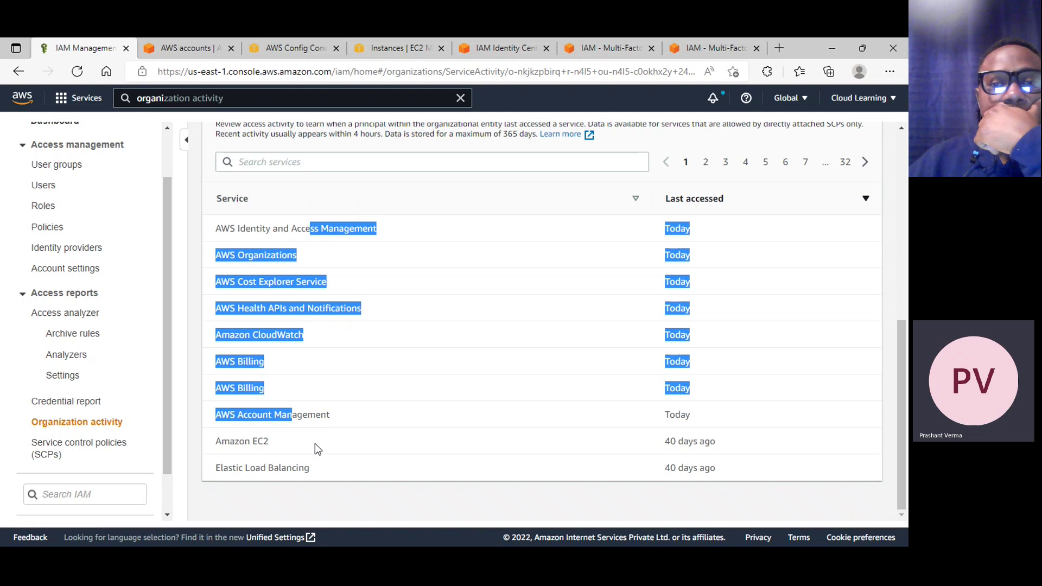
left_click(255, 444)
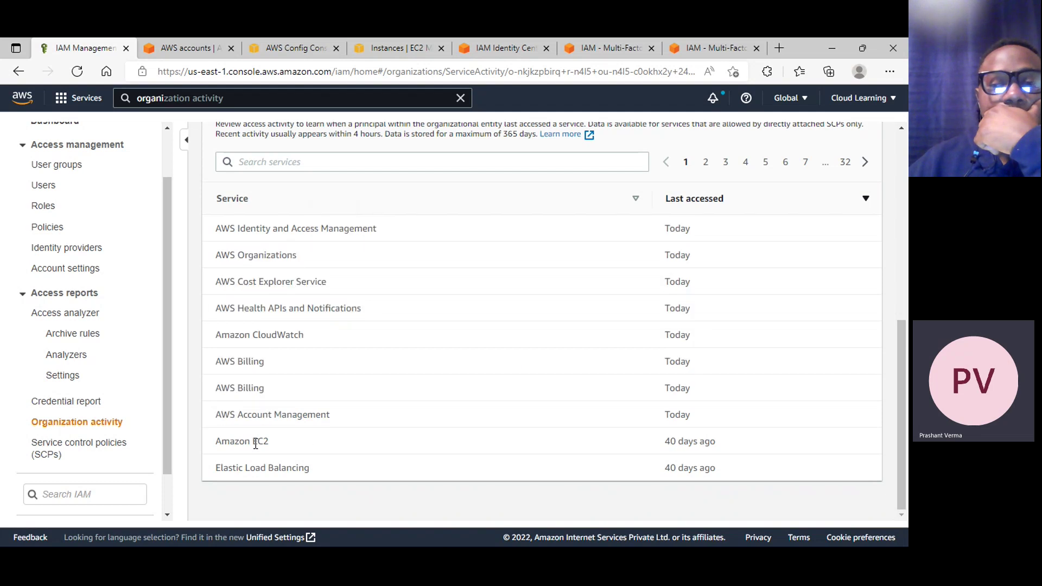
left_click_drag(256, 444, 306, 474)
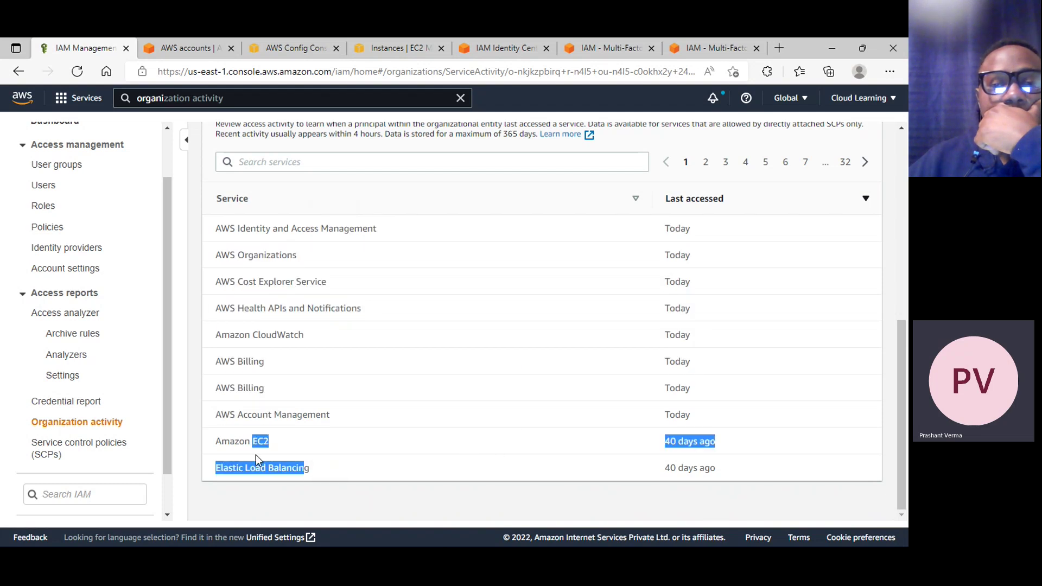
left_click(343, 477)
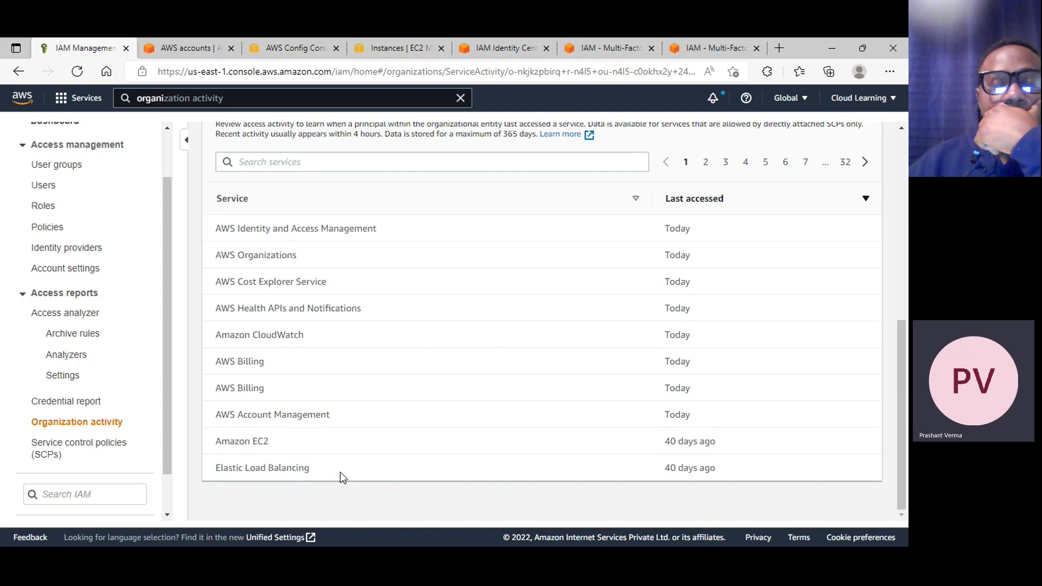
Review the second page of accessed services, then open Service control policies listing FullAWSAccess and test
scroll(439, 461, "up", 4)
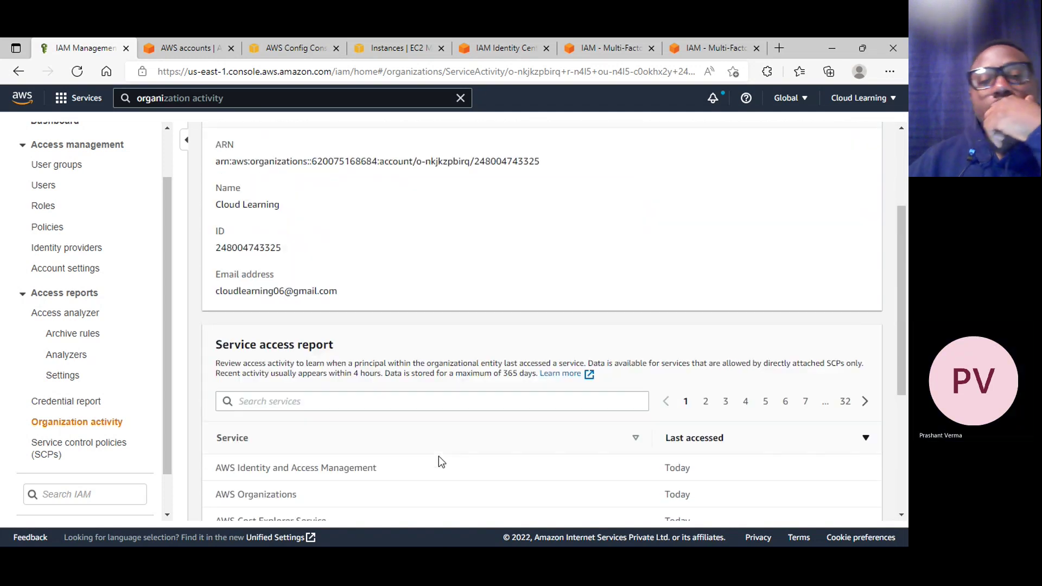
left_click_drag(260, 292, 308, 291)
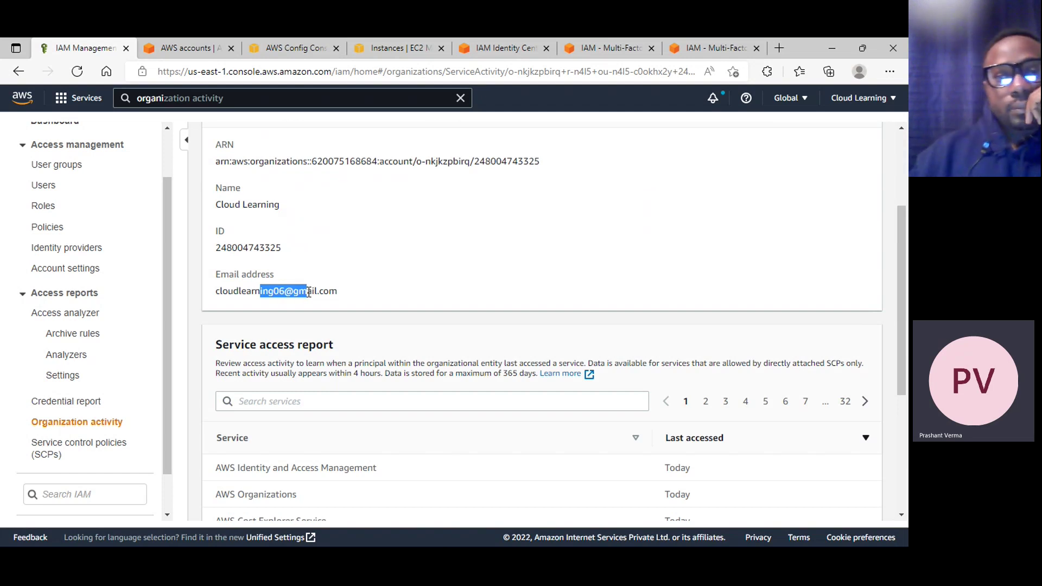
scroll(414, 312, "up", 3)
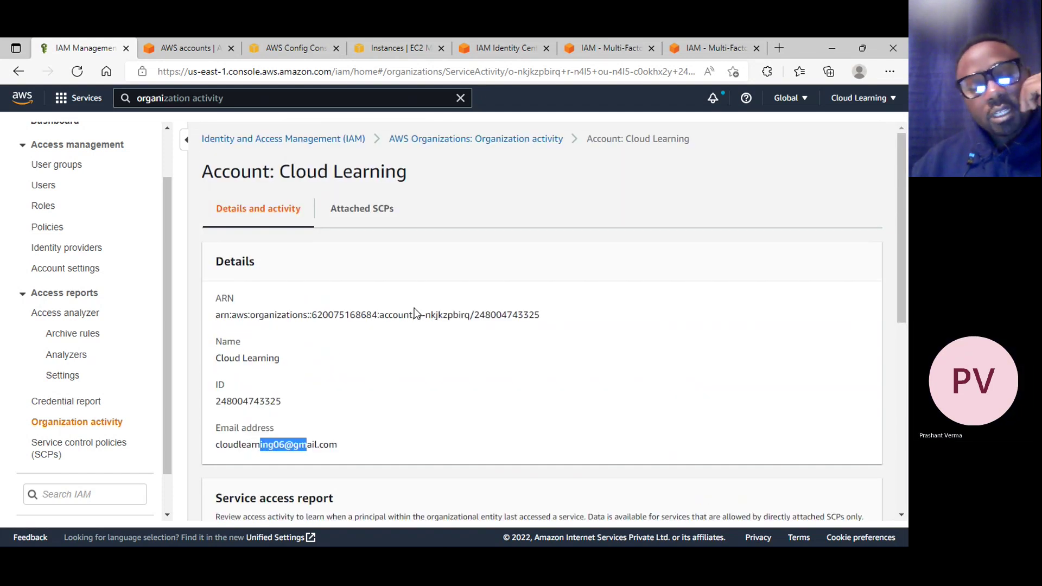
scroll(400, 353, "down", 5)
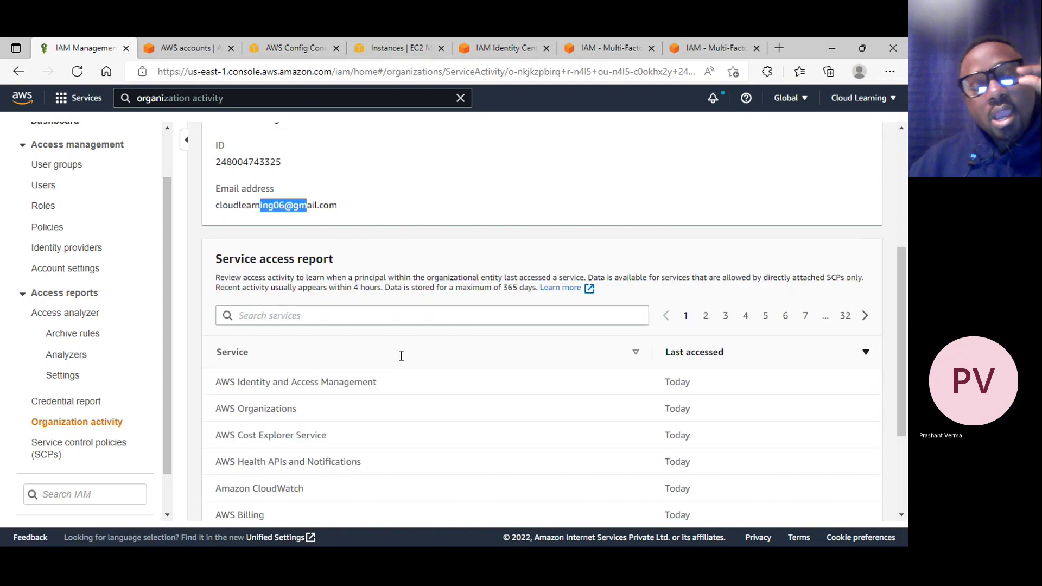
left_click(705, 317)
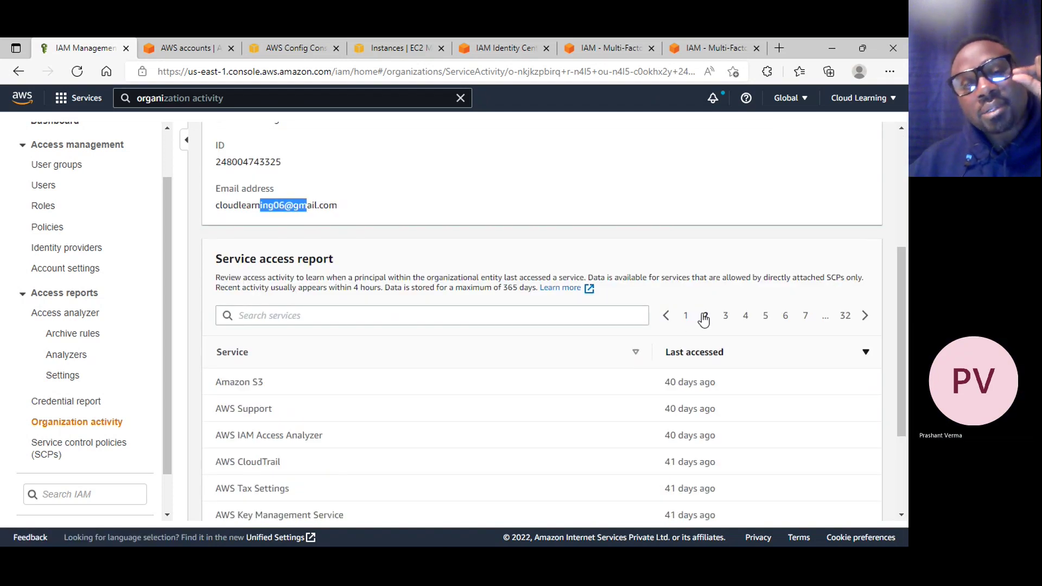
scroll(700, 326, "down", 3)
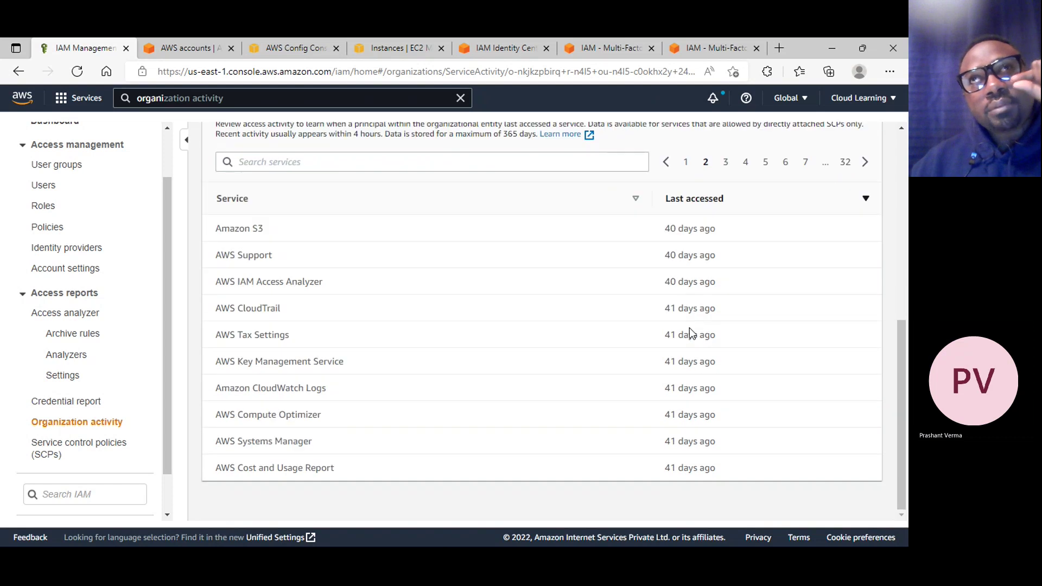
left_click(686, 163)
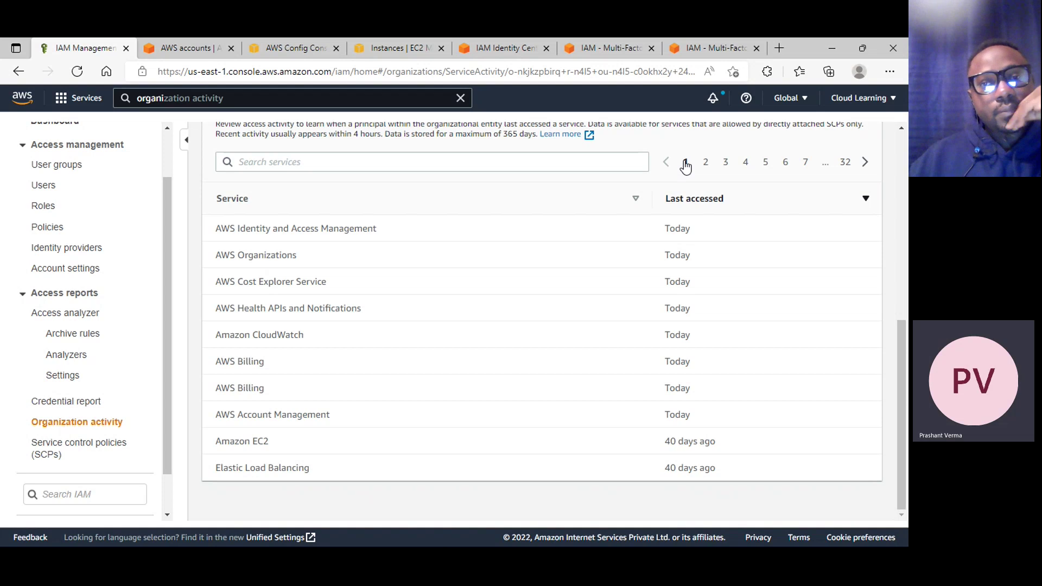
scroll(685, 166, "up", 1)
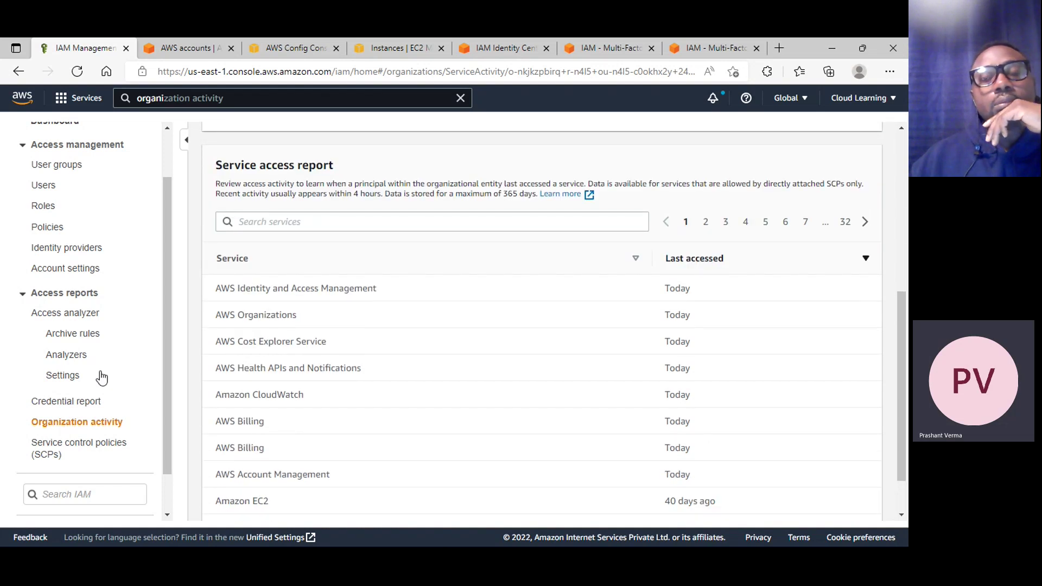
left_click(91, 450)
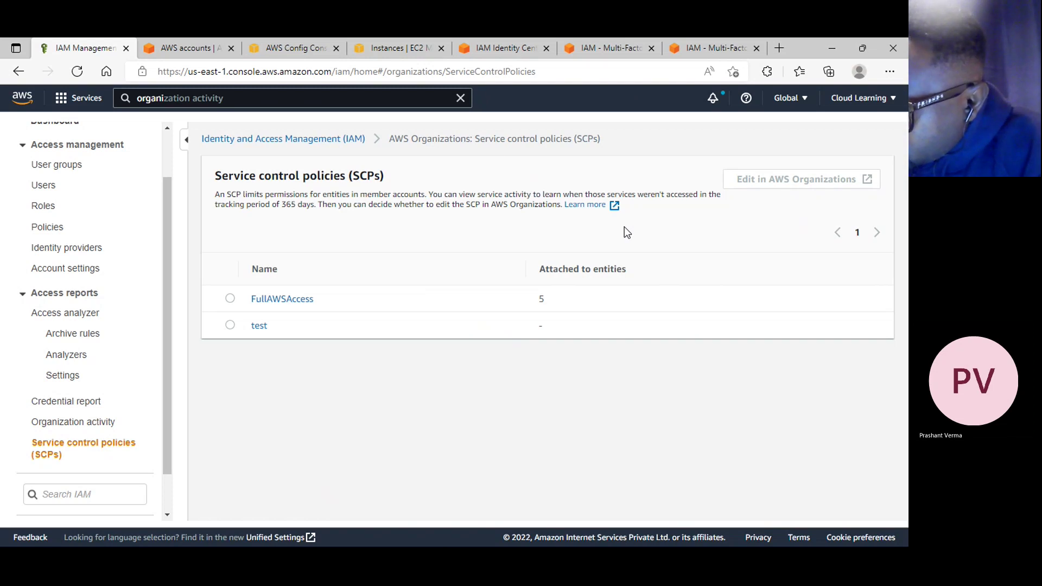
Open and review the FullAWSAccess SCP, which allows every operation and is attached to 5 entities
left_click(296, 302)
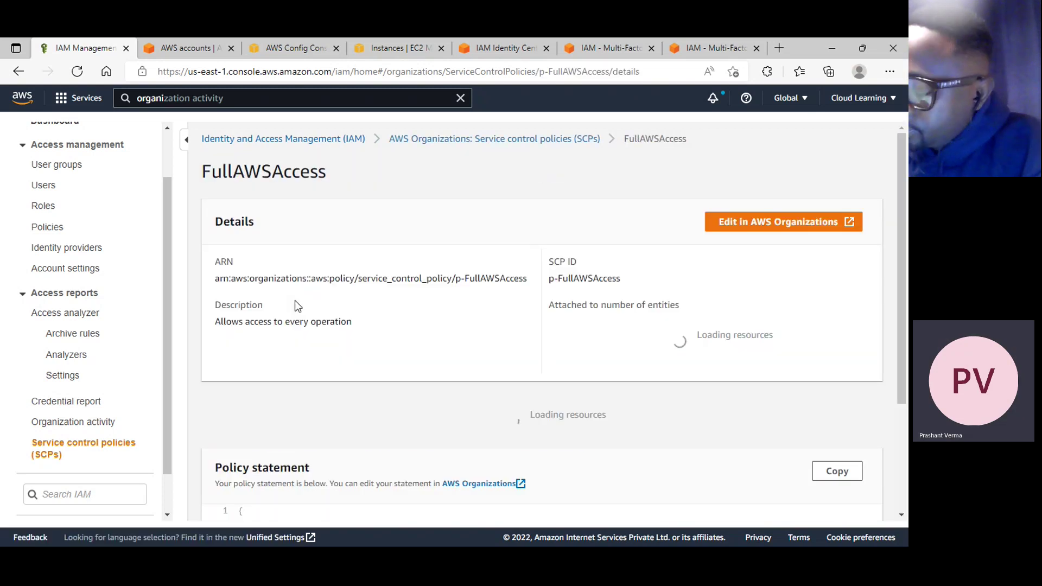
scroll(297, 312, "down", 4)
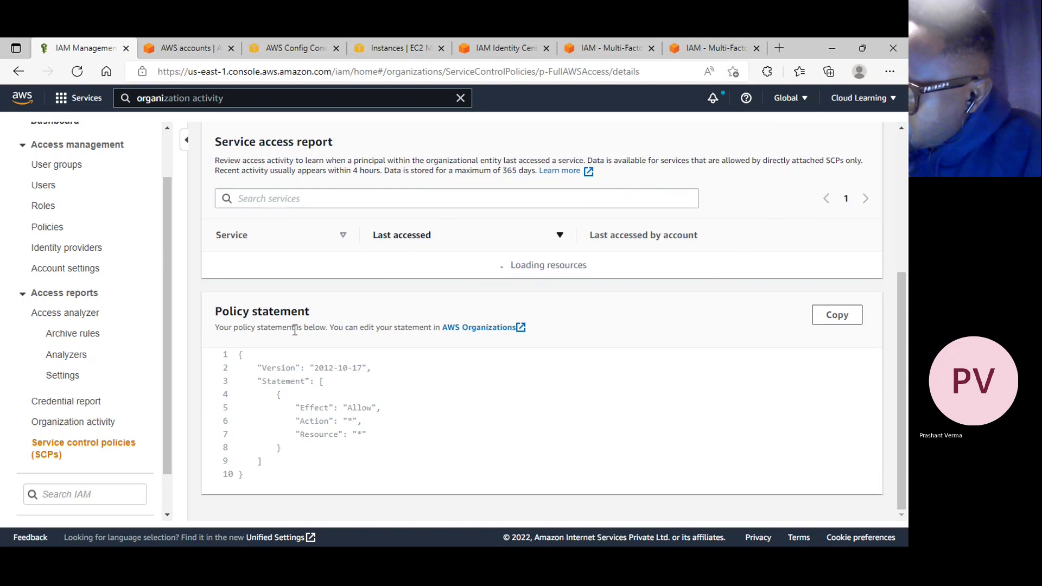
scroll(295, 330, "up", 4)
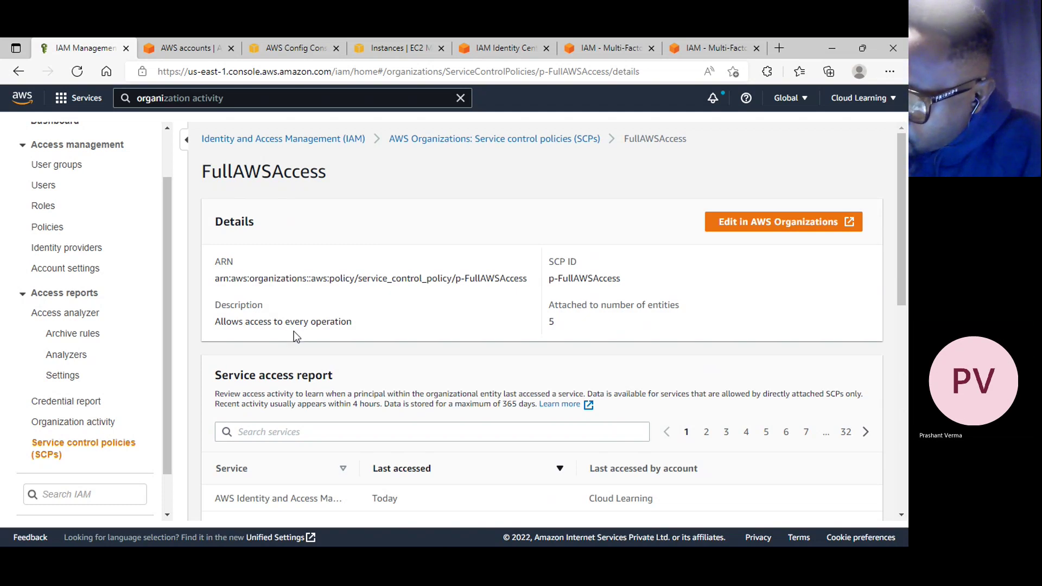
scroll(243, 385, "down", 4)
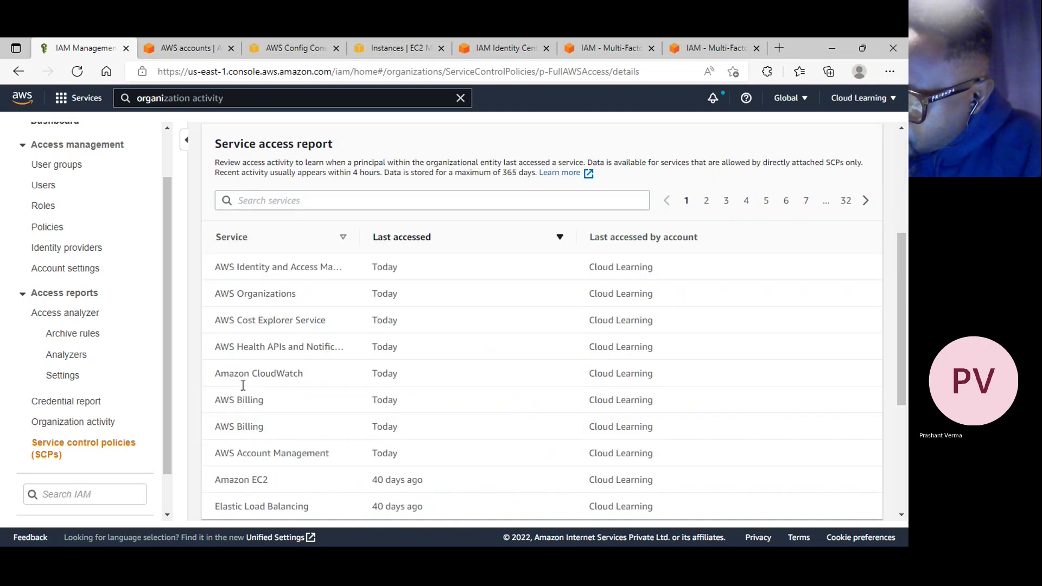
scroll(191, 370, "up", 4)
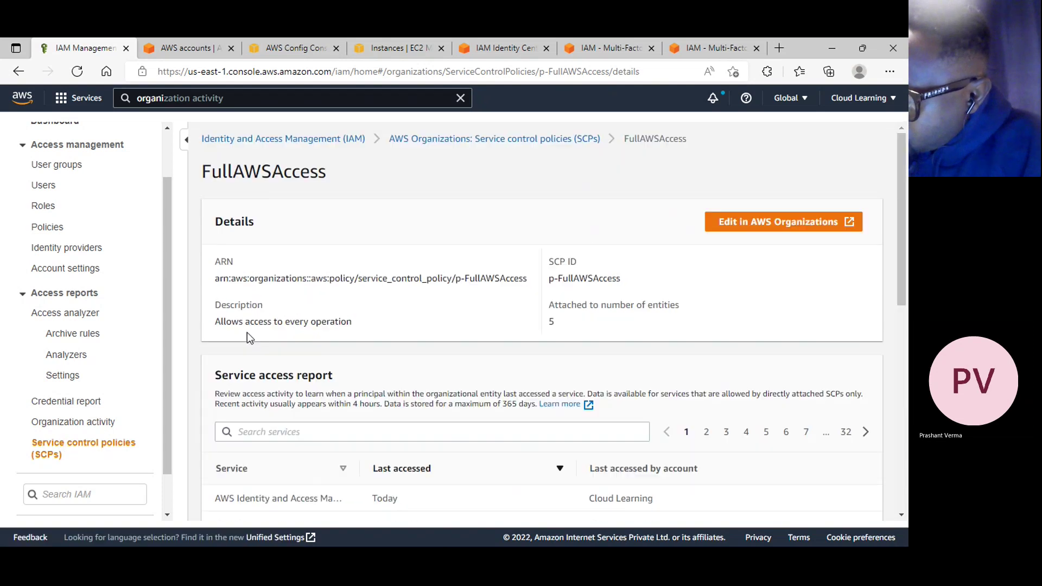
left_click(504, 140)
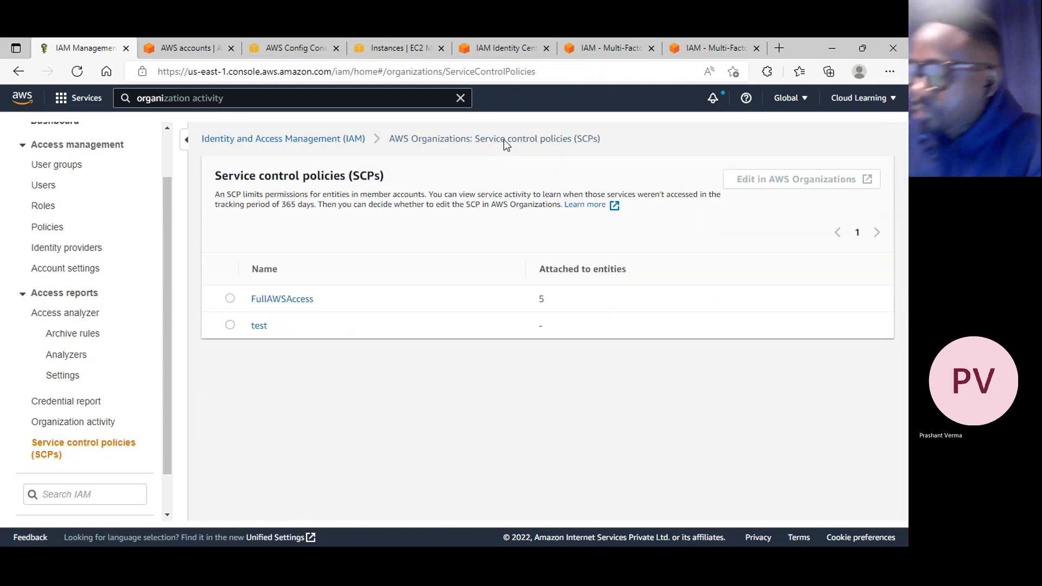
left_click(284, 299)
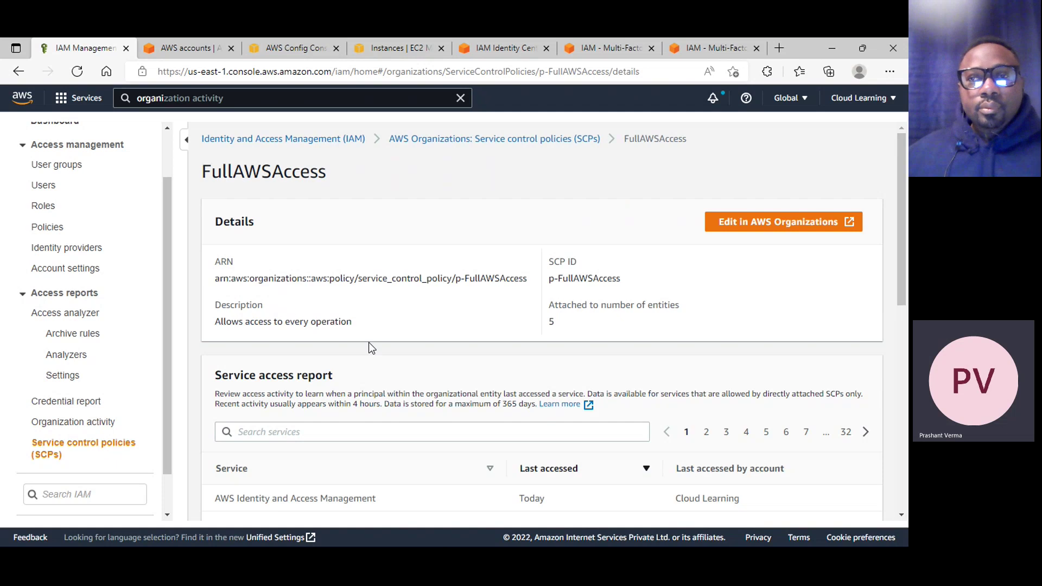
scroll(291, 398, "down", 2)
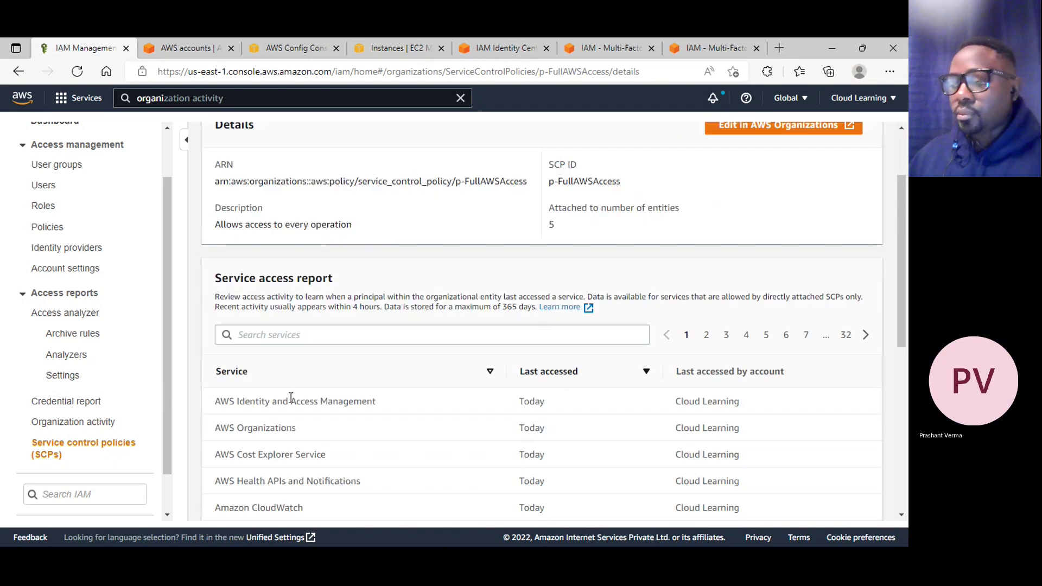
scroll(291, 407, "down", 4)
scroll(291, 407, "up", 6)
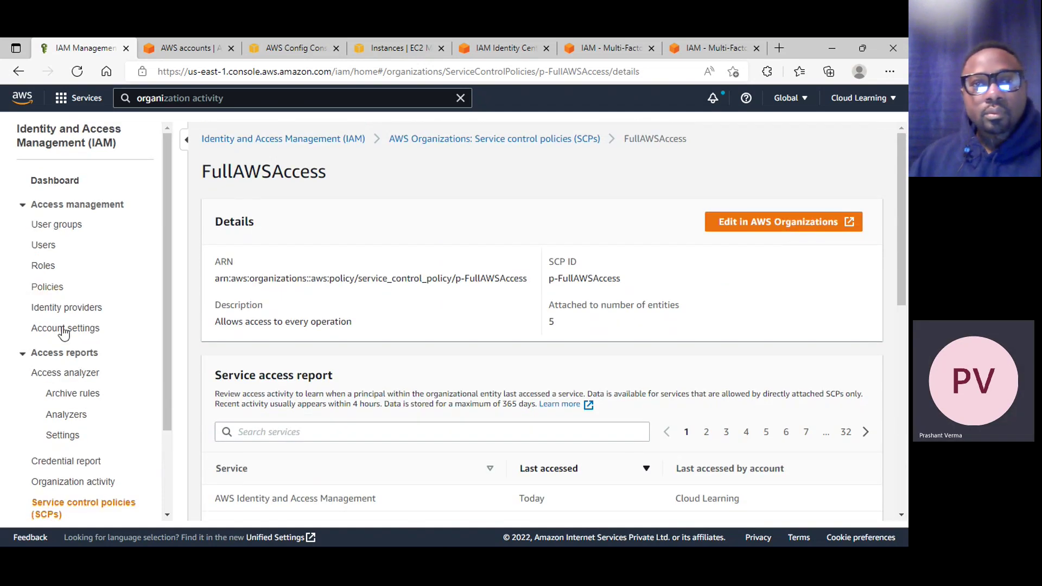
Review IAM Access Analyzer's overview and its Settings page, which names the management account as administrator
left_click(74, 399)
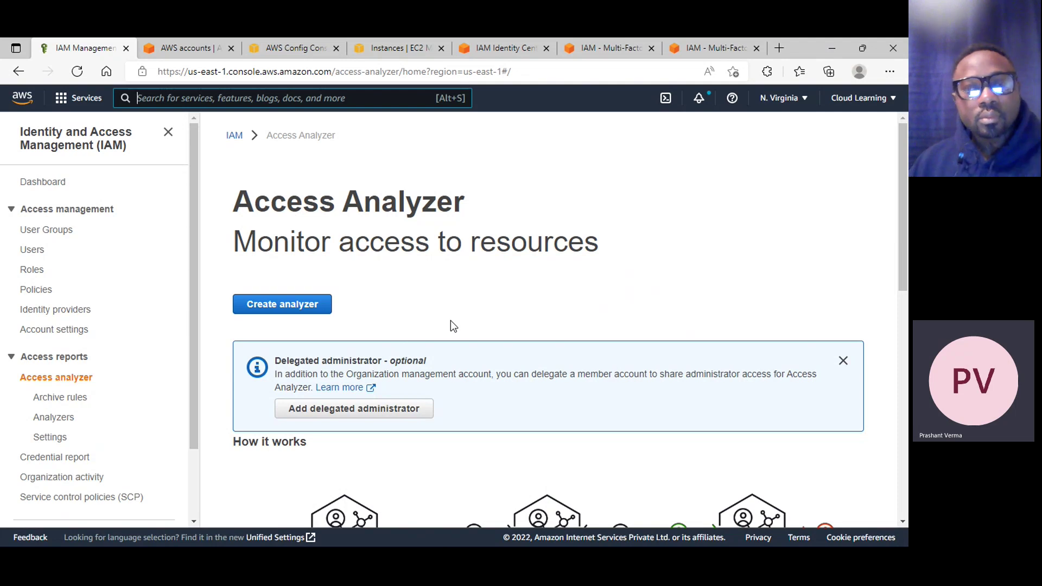
scroll(453, 326, "down", 5)
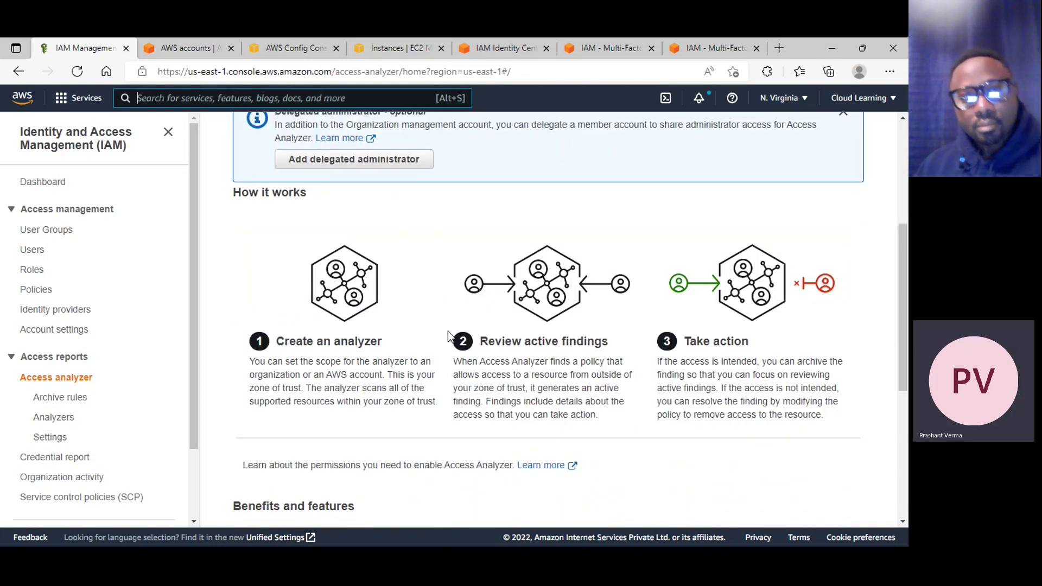
scroll(450, 337, "down", 5)
scroll(446, 335, "down", 1)
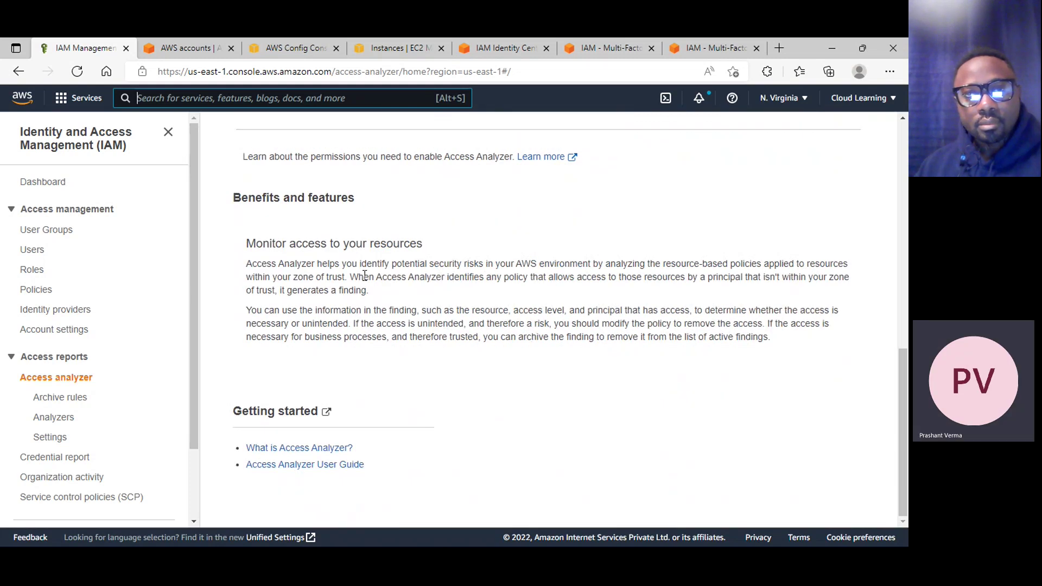
scroll(456, 279, "up", 5)
scroll(456, 278, "up", 2)
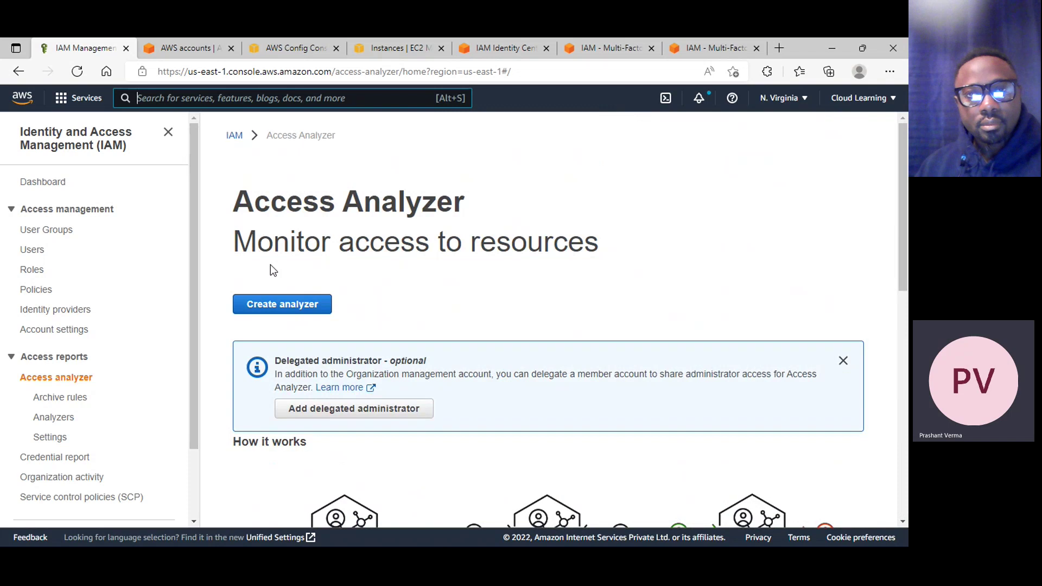
scroll(355, 308, "down", 10)
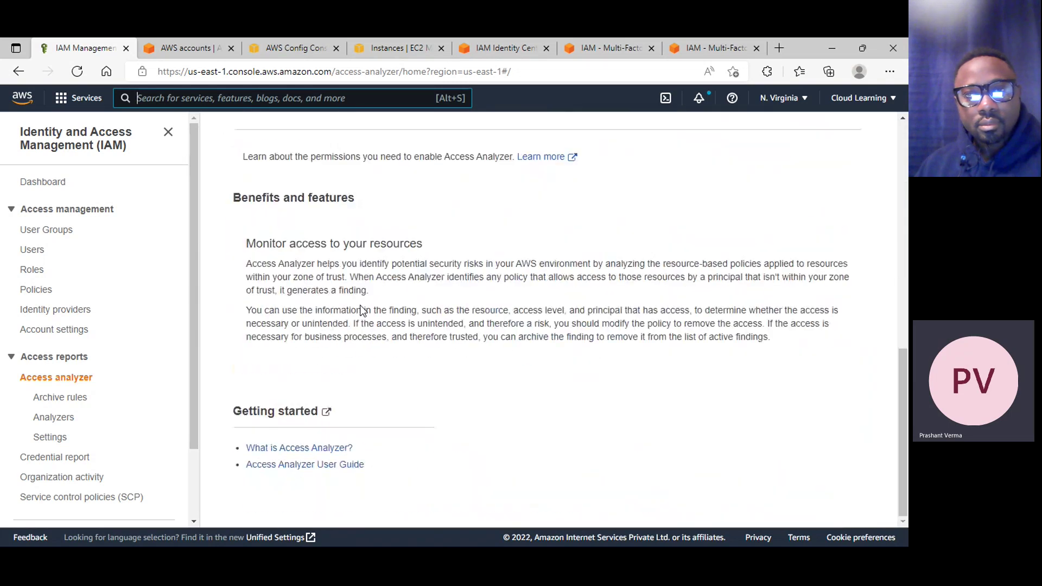
left_click(59, 438)
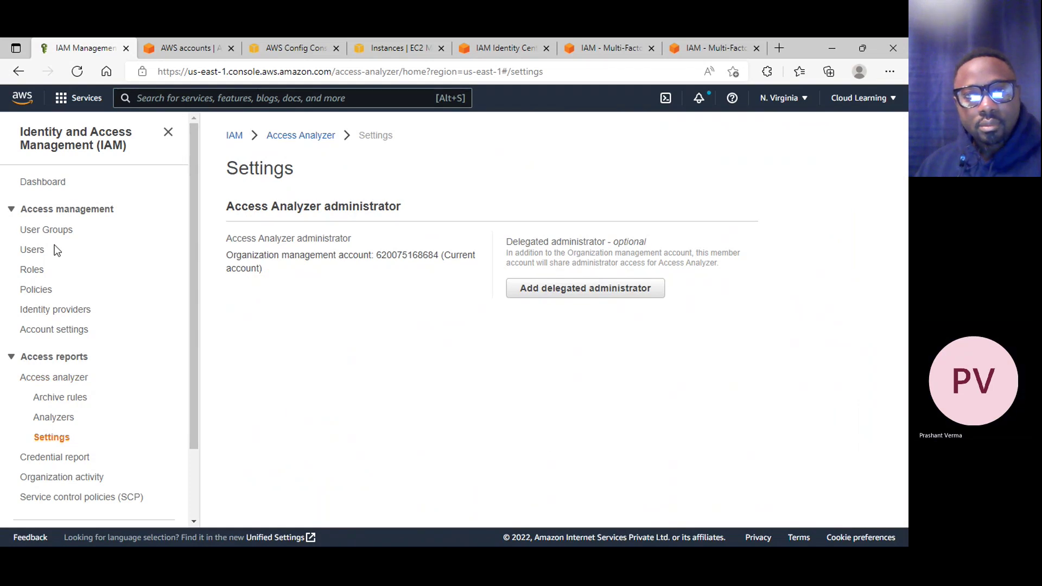
left_click(32, 250)
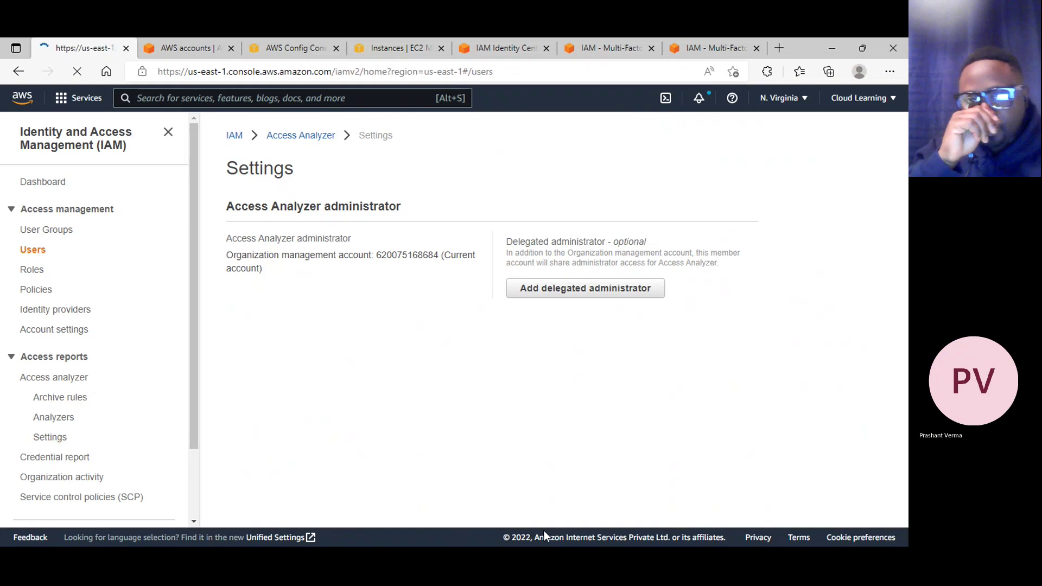
Switch from the browser back to the AWS Class Detailed Content.xlsx Excel window
left_click(827, 48)
key("super+r")
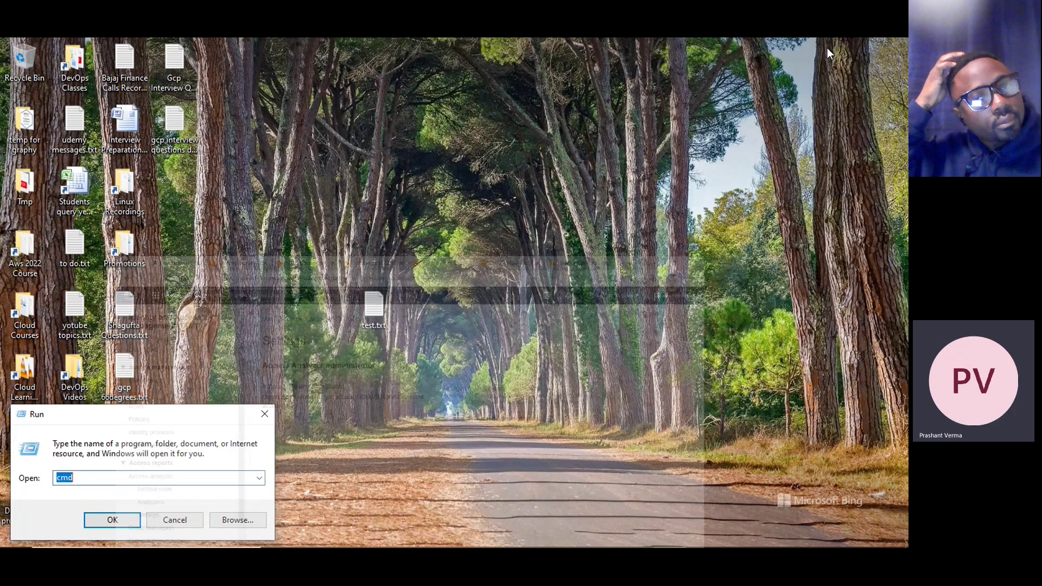
key("Escape")
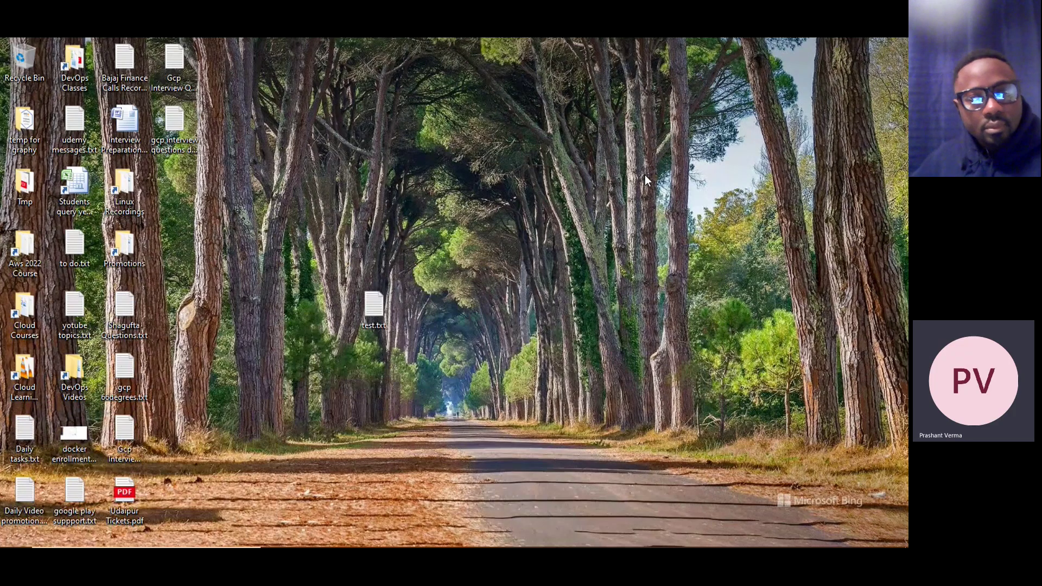
key("alt+Tab")
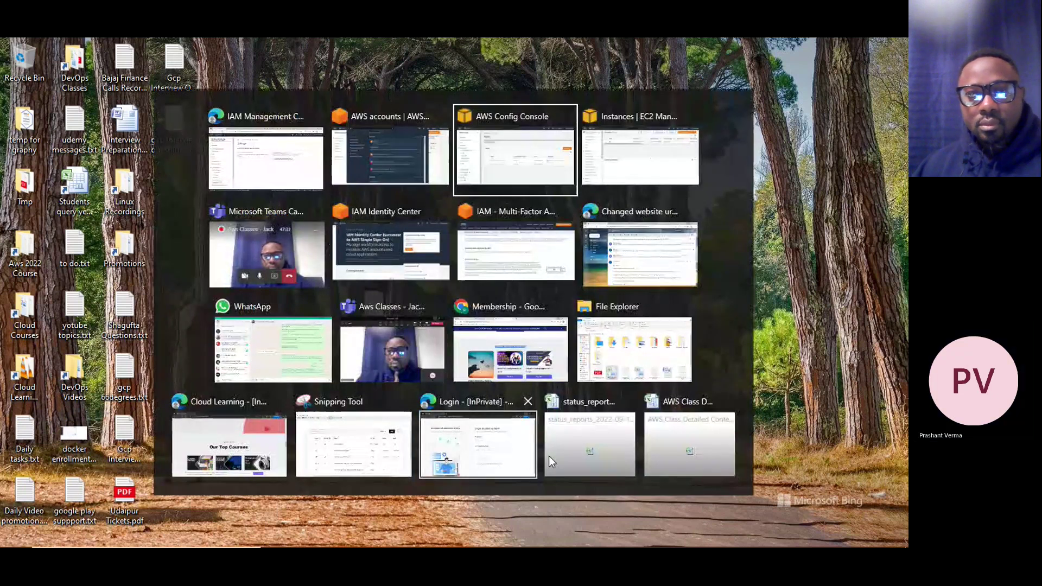
left_click(678, 455)
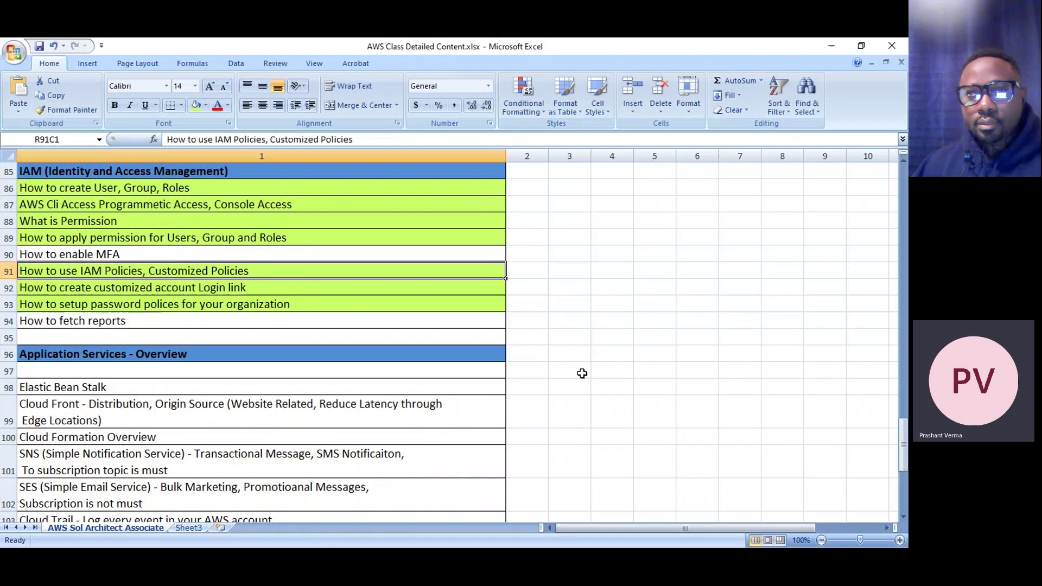
Fill the 'How to enable MFA' topic cell green to mark it covered
scroll(276, 298, "up", 1)
left_click(124, 302)
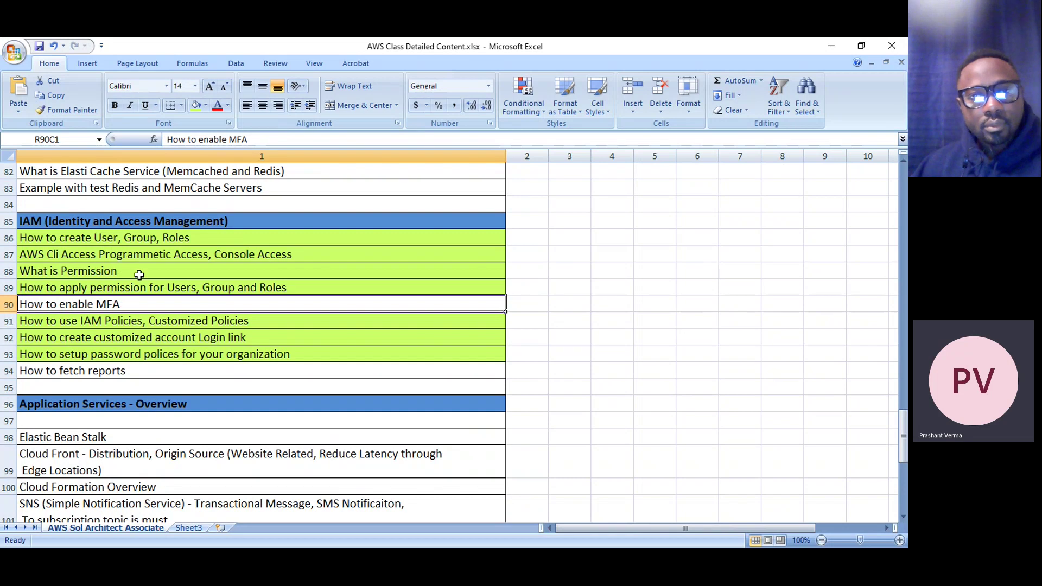
left_click(196, 105)
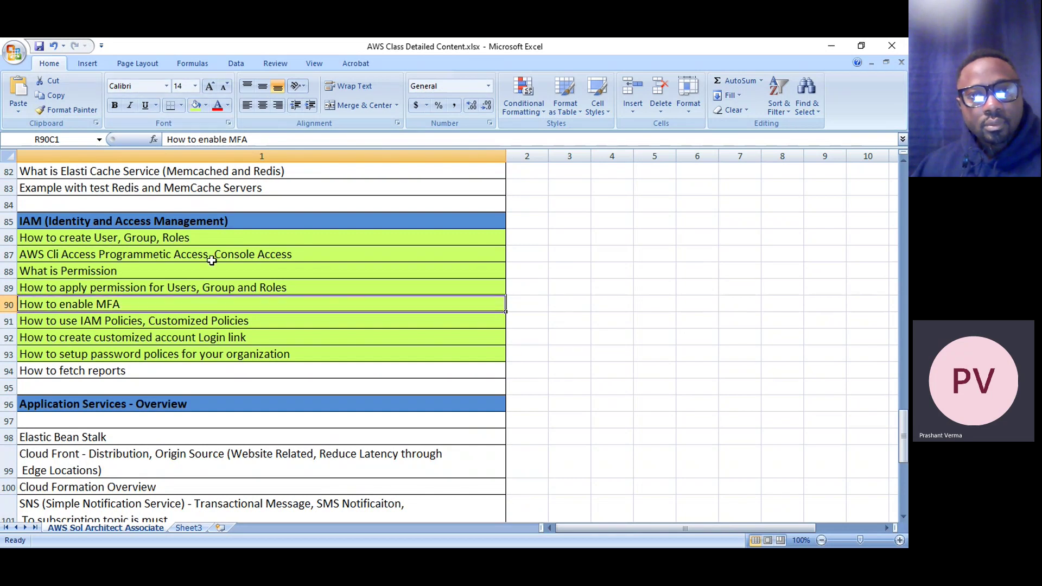
Rename row 94 to 'How to fetch credential reports' and fill it lime green
left_click(130, 371)
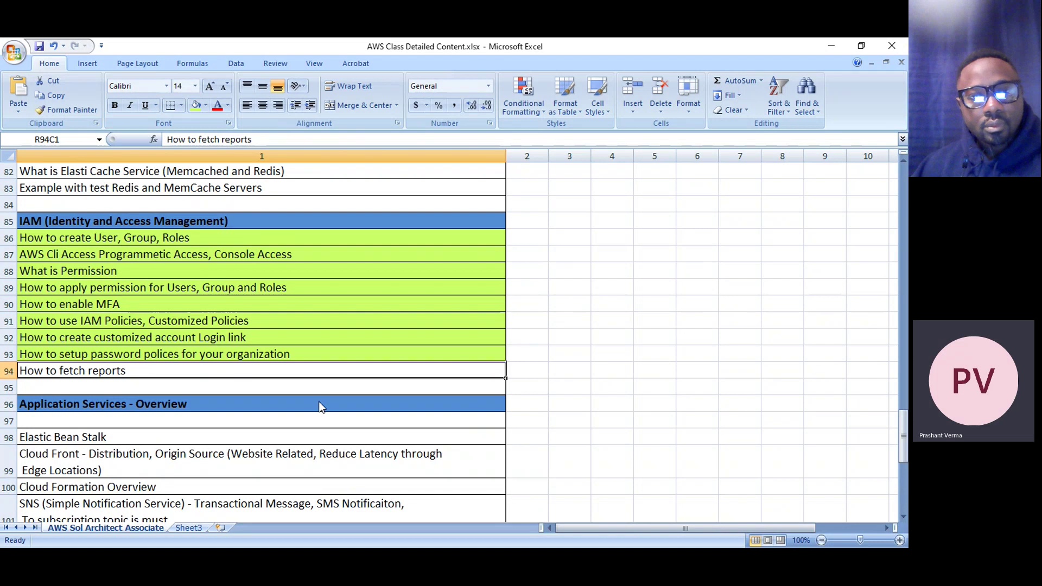
double_click(143, 370)
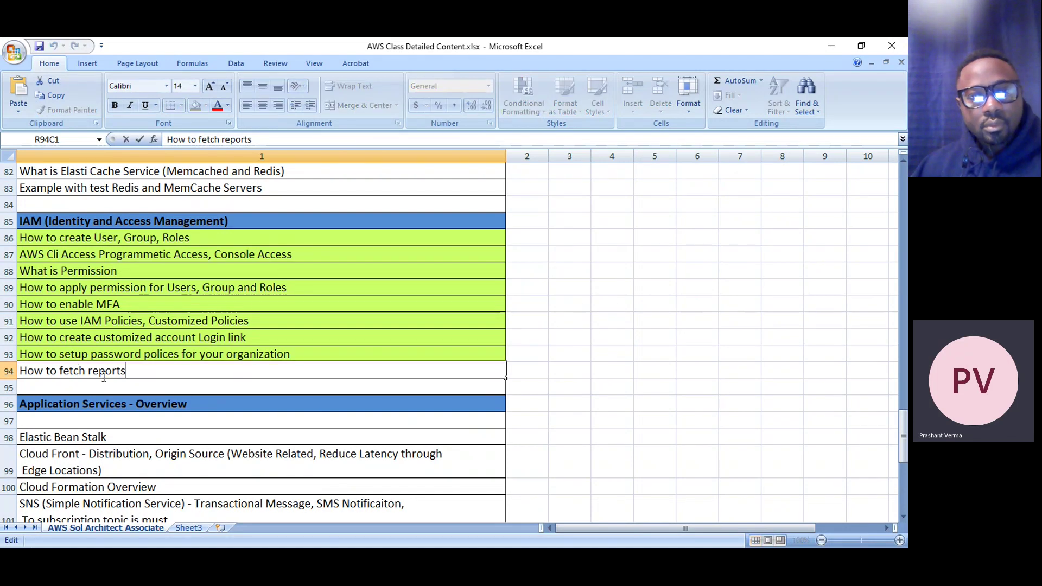
left_click(92, 371)
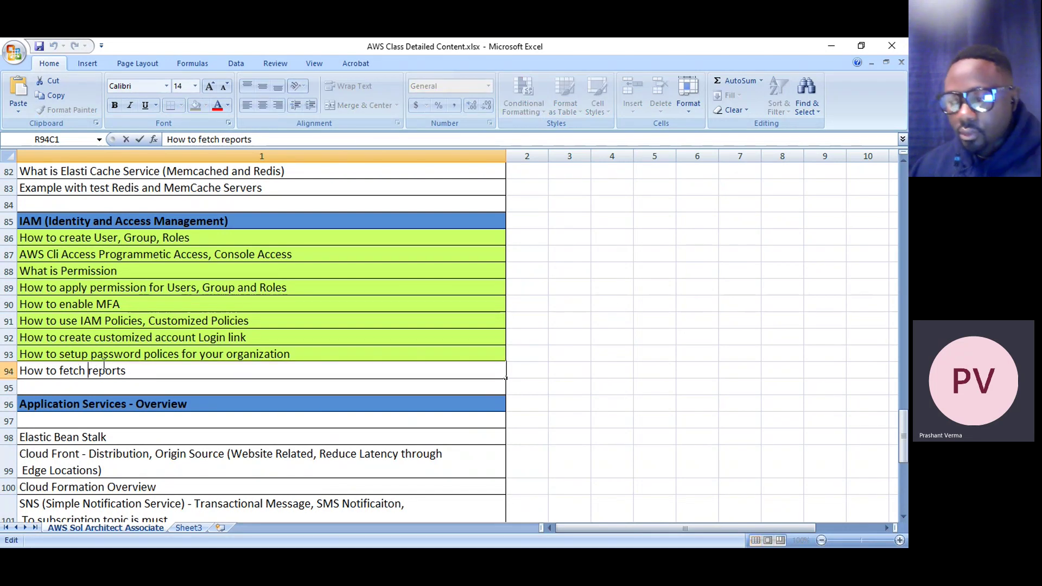
type("credential")
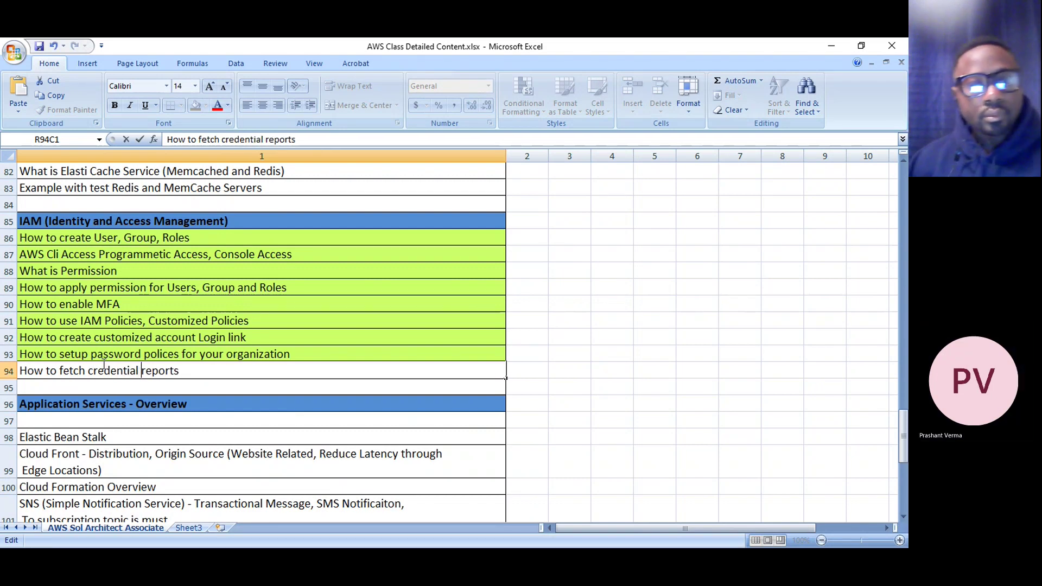
key("Return")
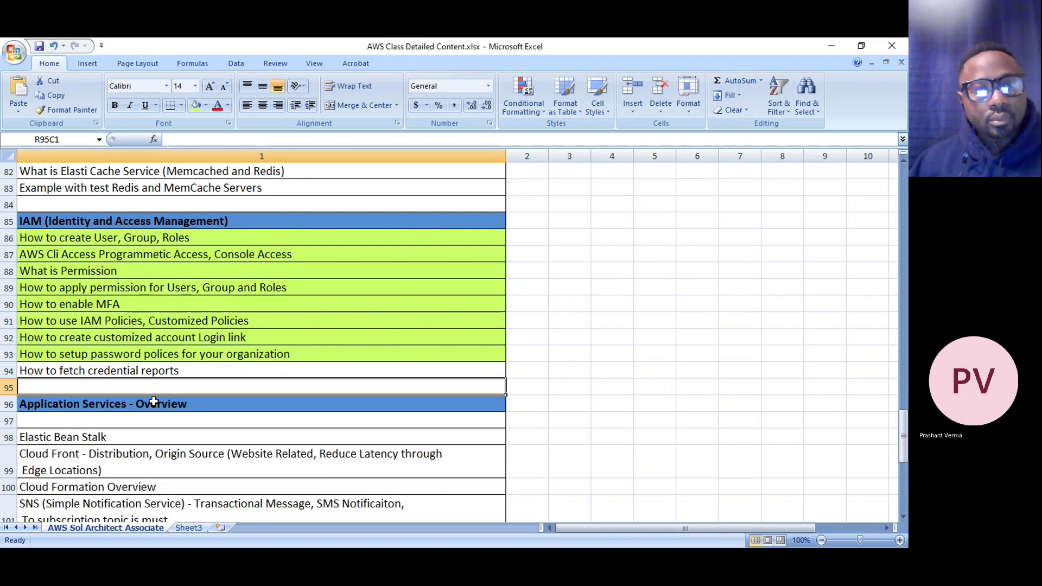
left_click(173, 370)
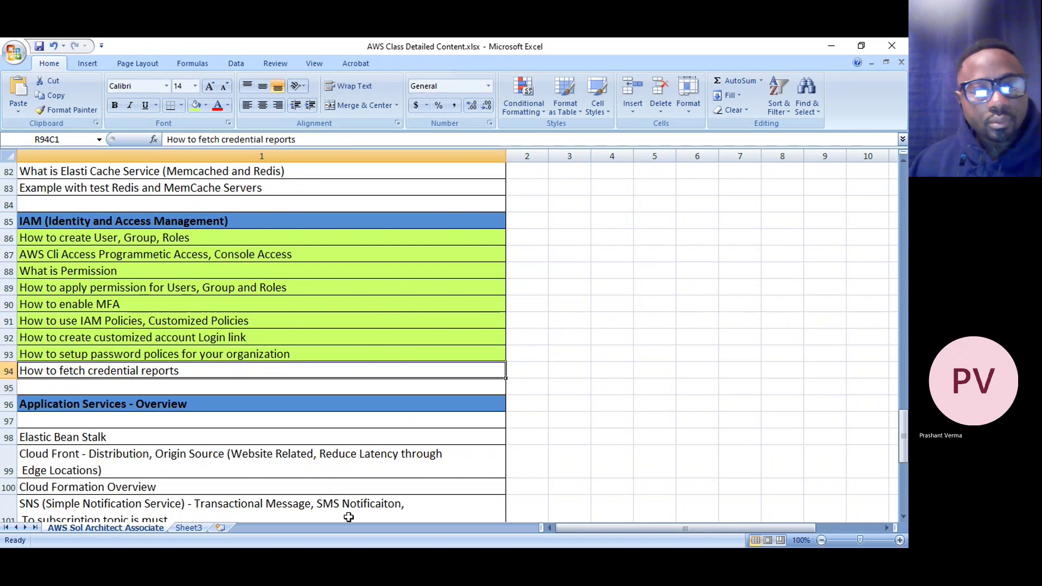
left_click(206, 105)
left_click(202, 229)
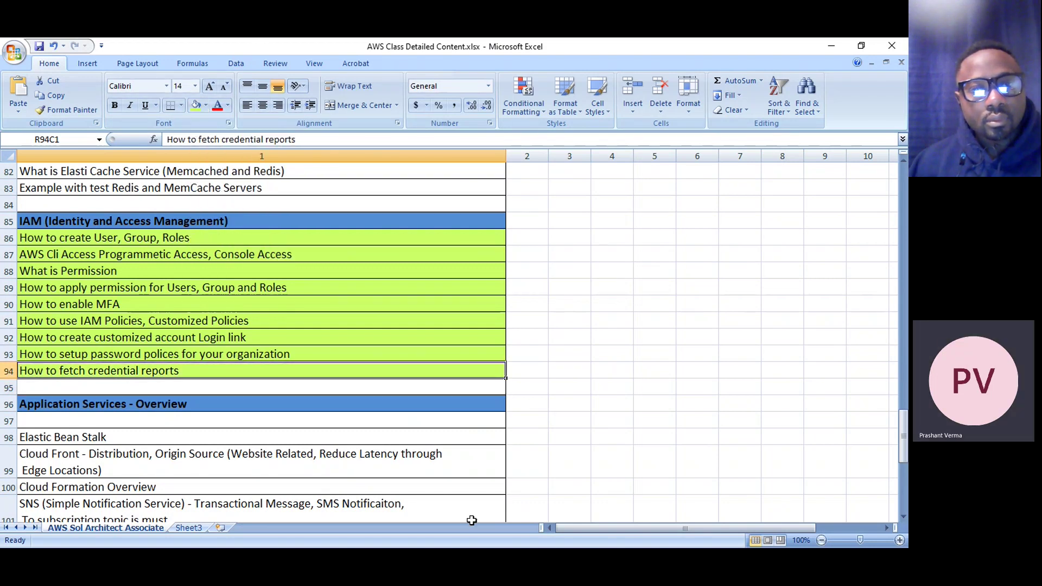
Fill all IAM topic rows 86 to 94 with one light green
left_click_drag(465, 237, 463, 373)
left_click(209, 107)
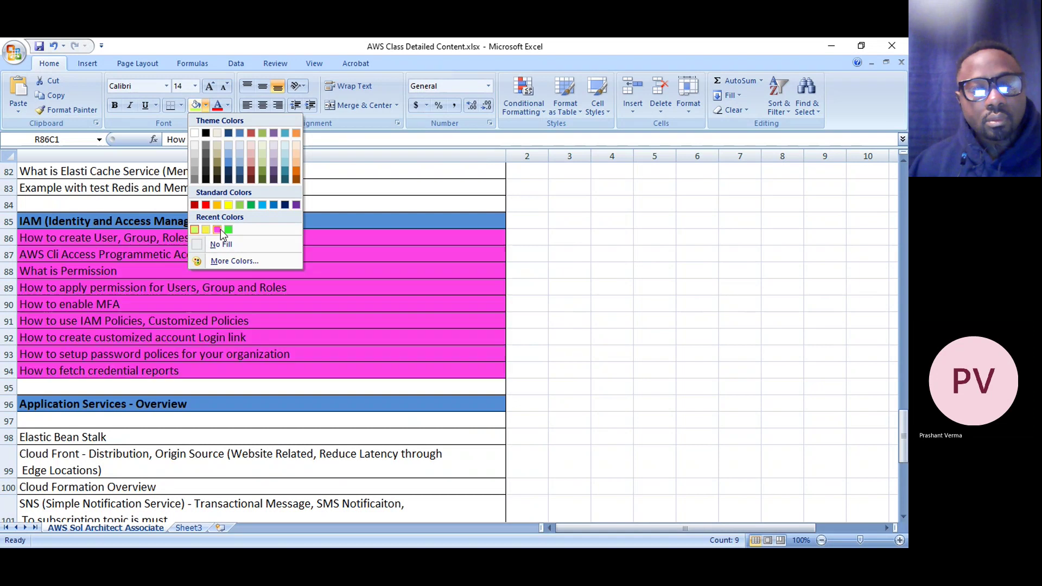
left_click(195, 229)
left_click(447, 325)
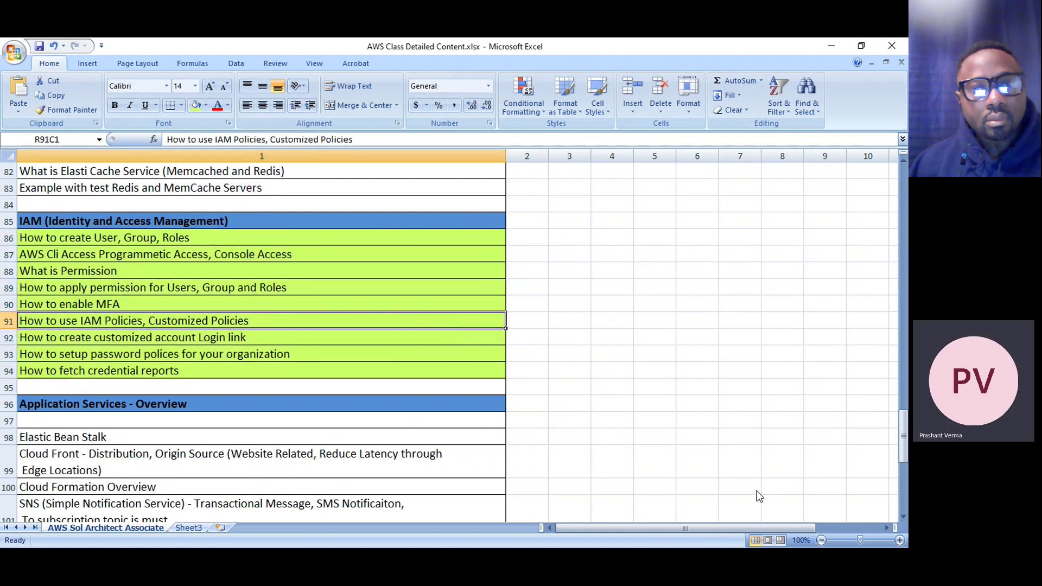
left_click(752, 475)
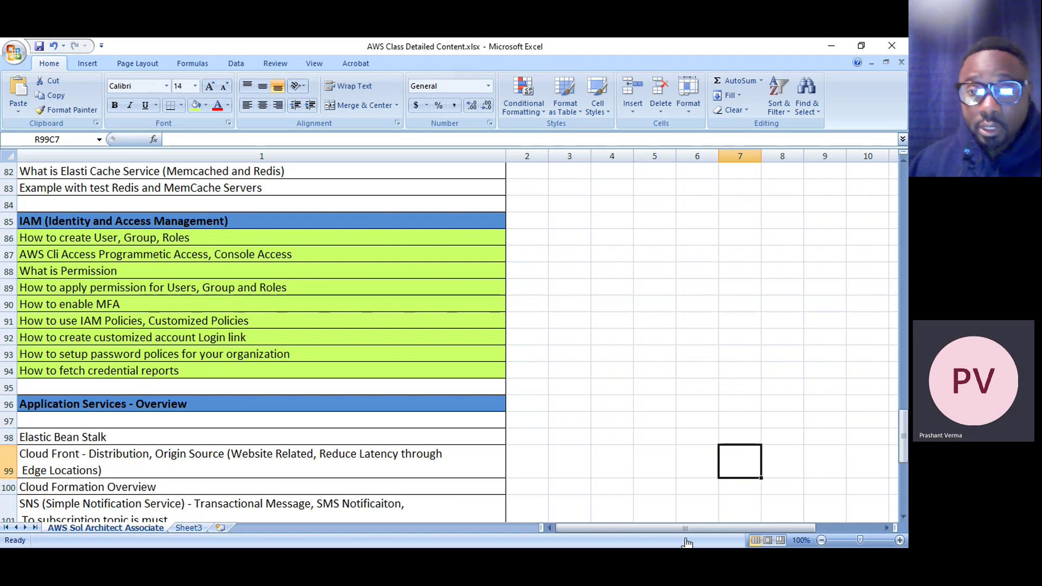
scroll(499, 348, "up", 16)
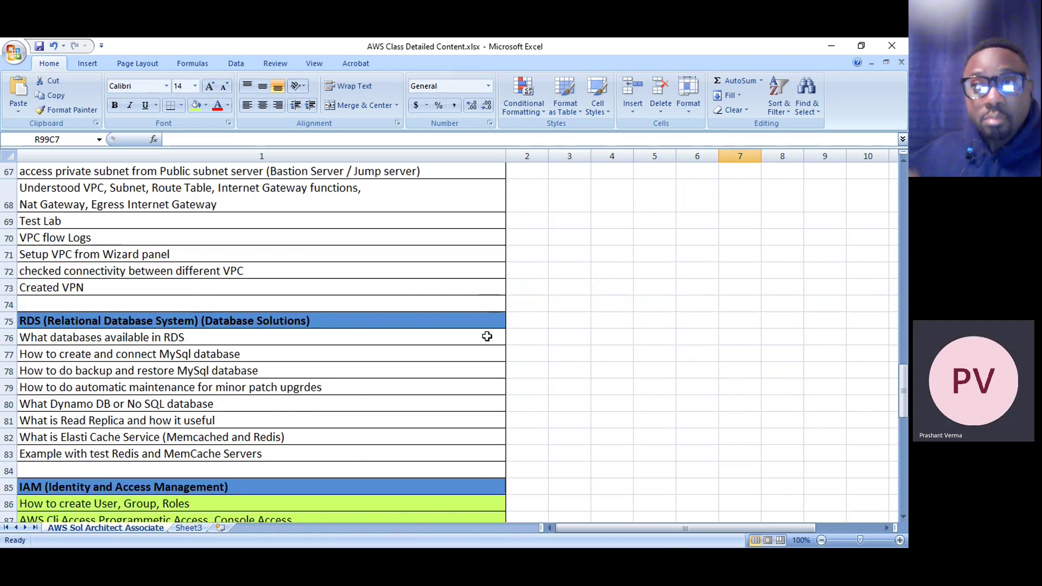
scroll(470, 348, "up", 11)
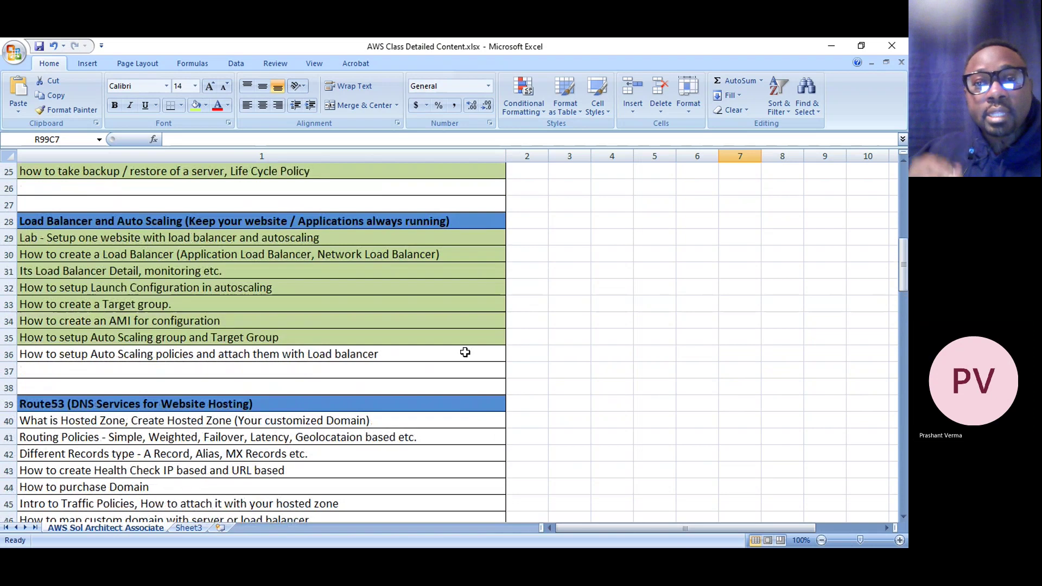
scroll(217, 437, "down", 20)
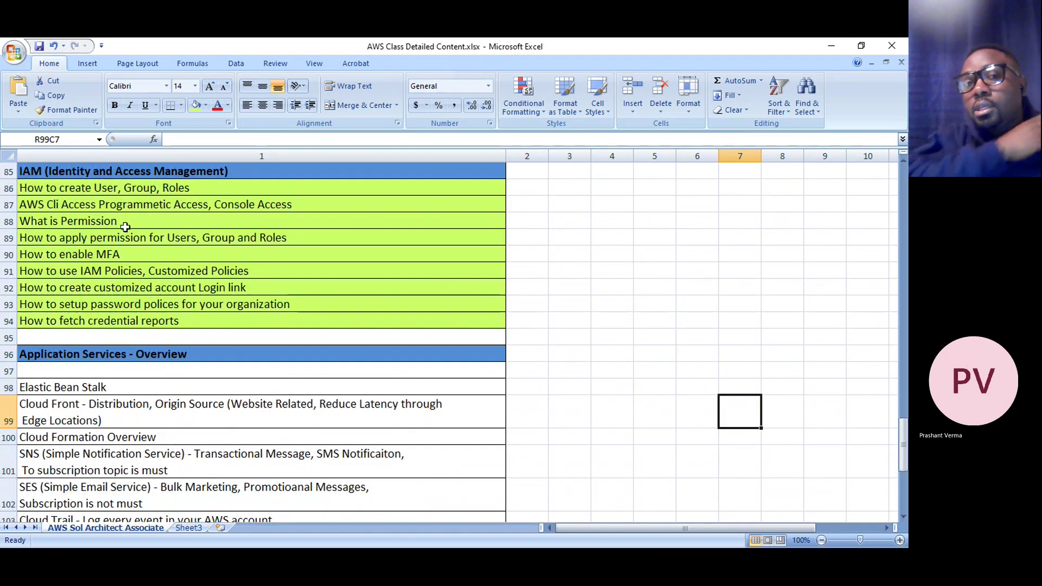
left_click(508, 303)
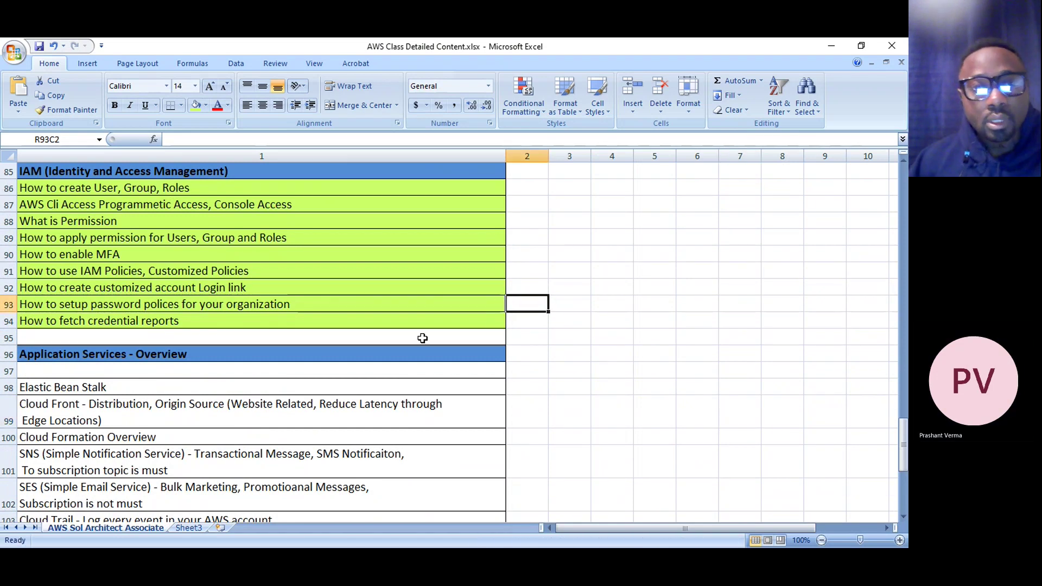
scroll(423, 339, "up", 14)
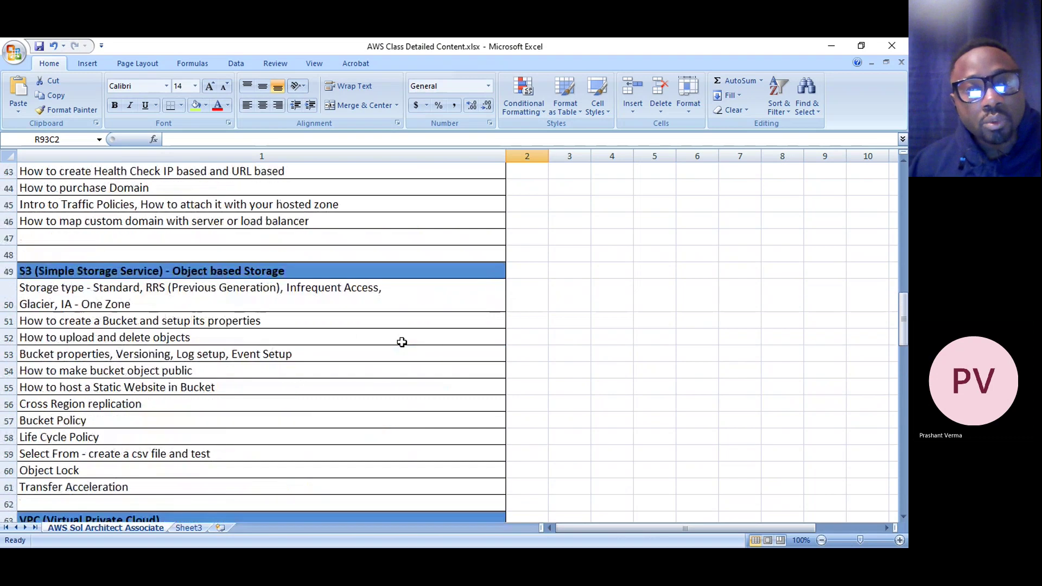
scroll(402, 342, "up", 5)
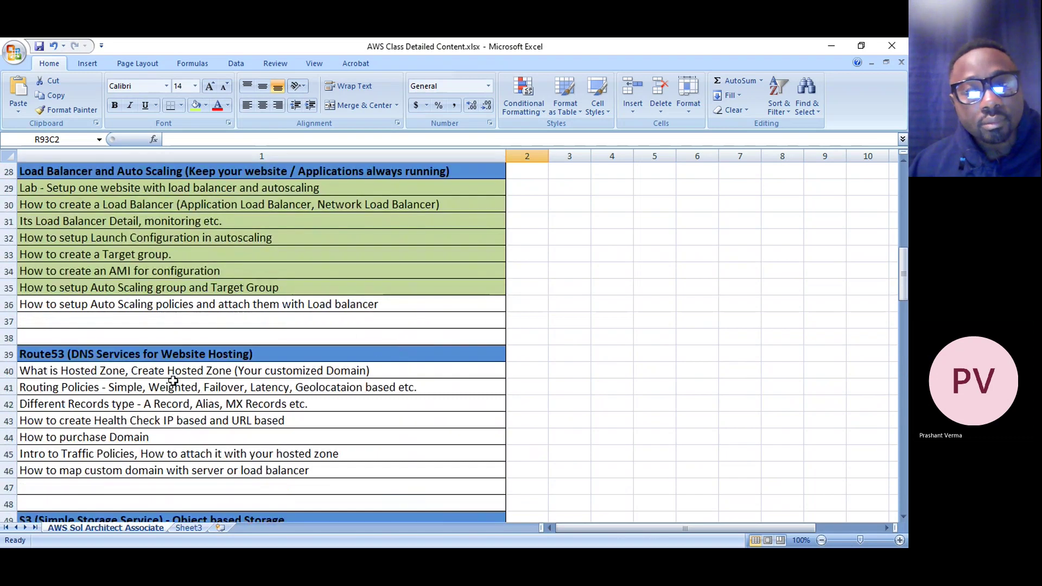
scroll(172, 381, "down", 4)
left_click_drag(116, 356, 80, 457)
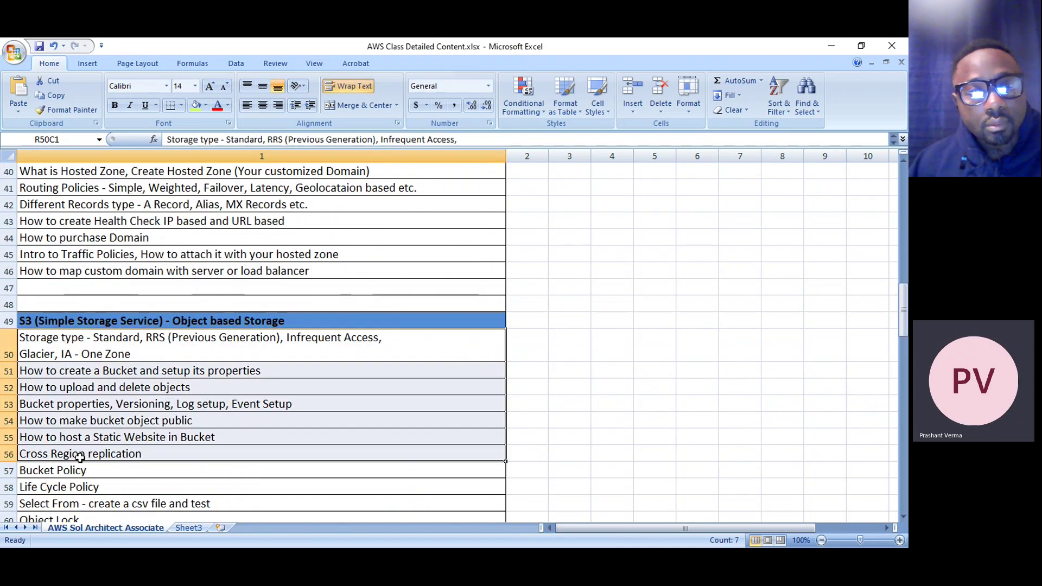
scroll(82, 450, "down", 3)
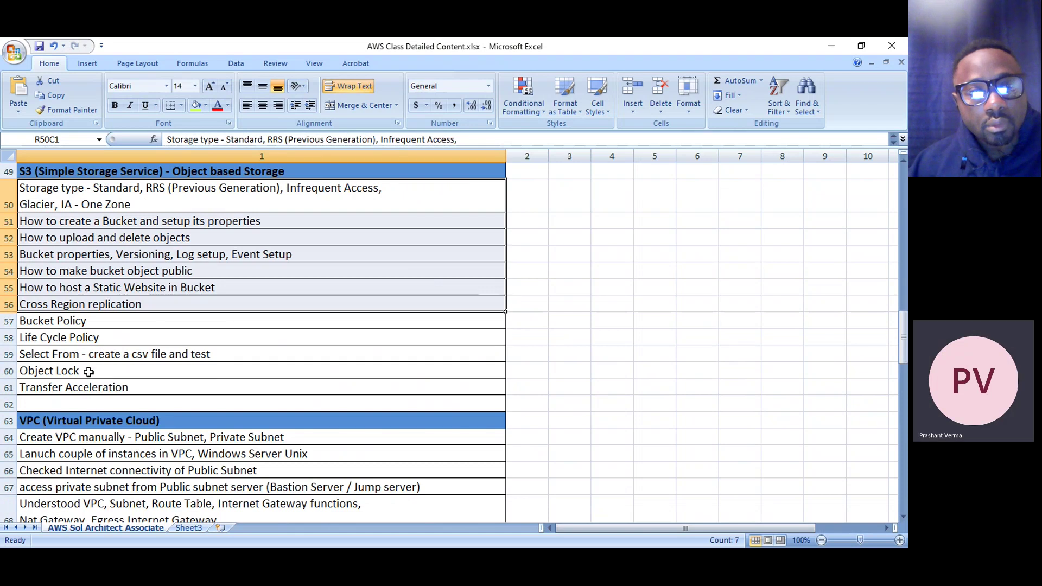
scroll(103, 375, "up", 4)
left_click_drag(80, 222, 195, 320)
scroll(116, 372, "down", 6)
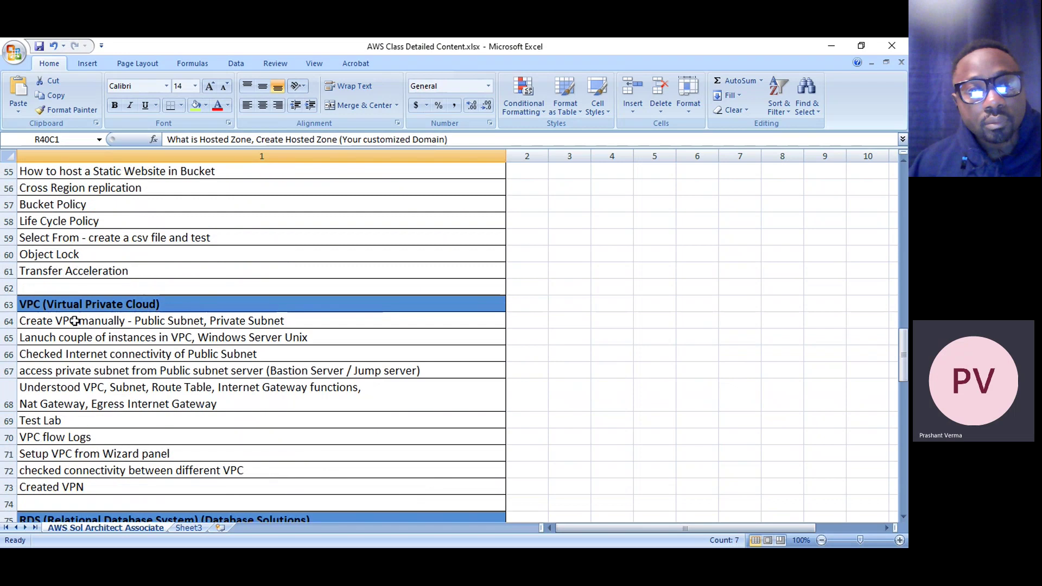
left_click_drag(82, 320, 78, 487)
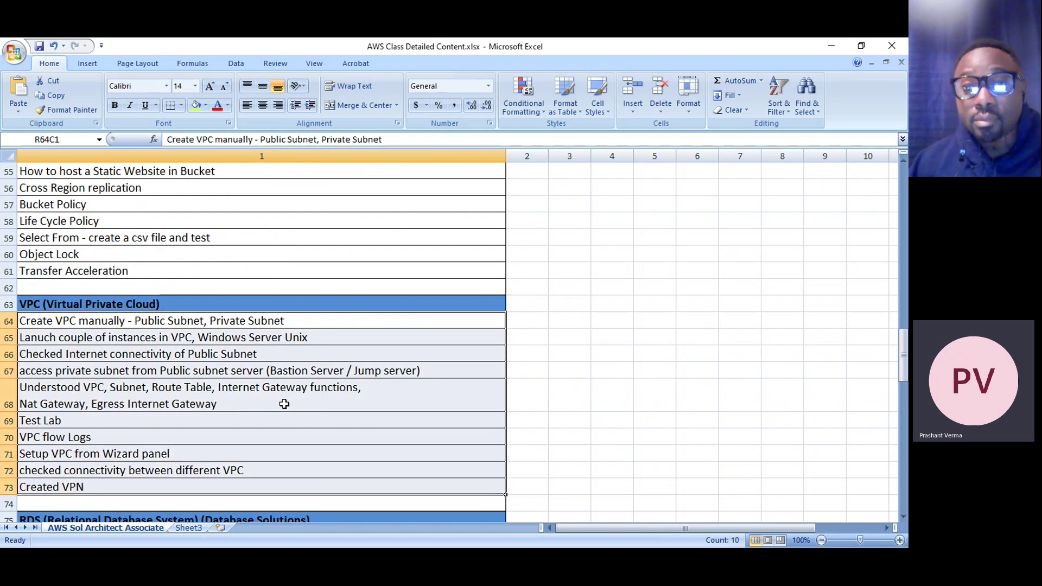
scroll(283, 404, "down", 4)
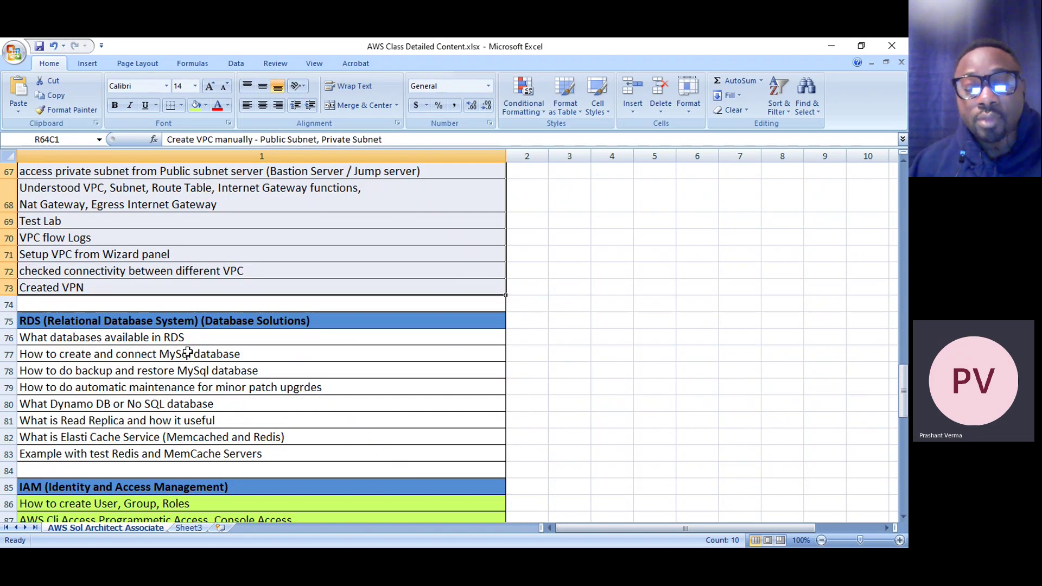
left_click(170, 339)
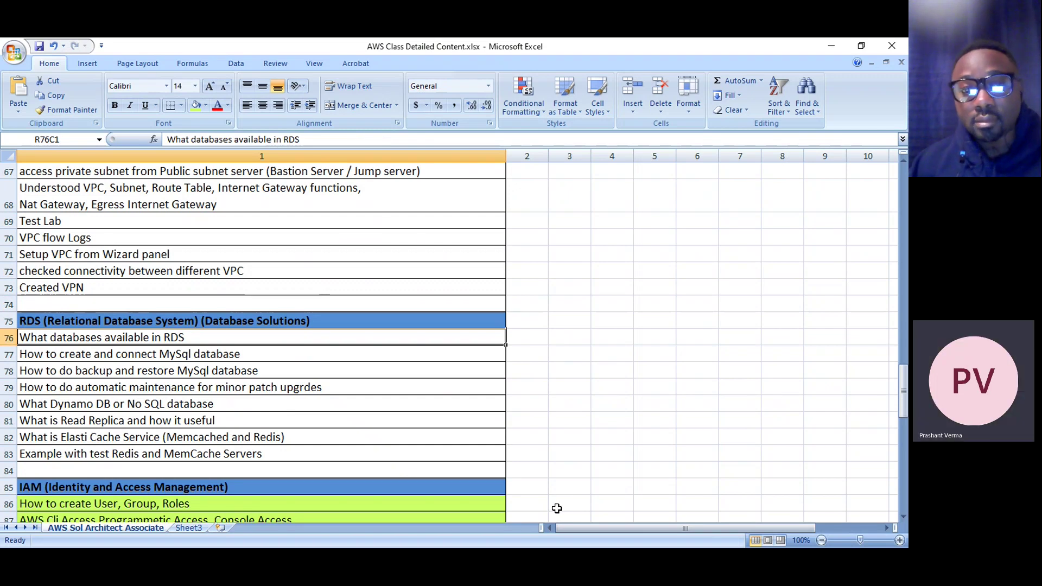
scroll(38, 217, "up", 4)
scroll(81, 379, "down", 4)
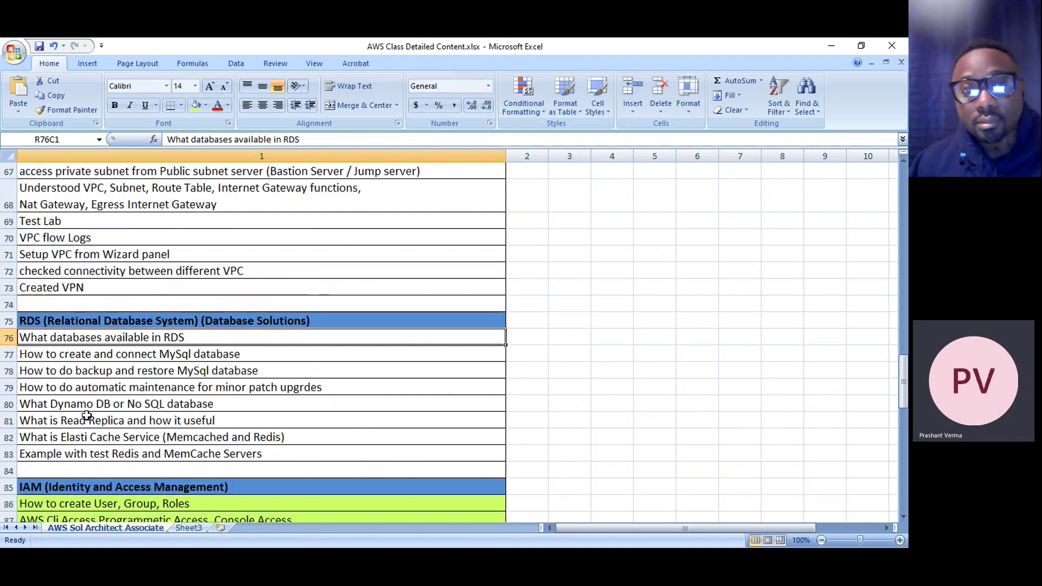
left_click_drag(49, 339, 63, 454)
scroll(89, 386, "up", 3)
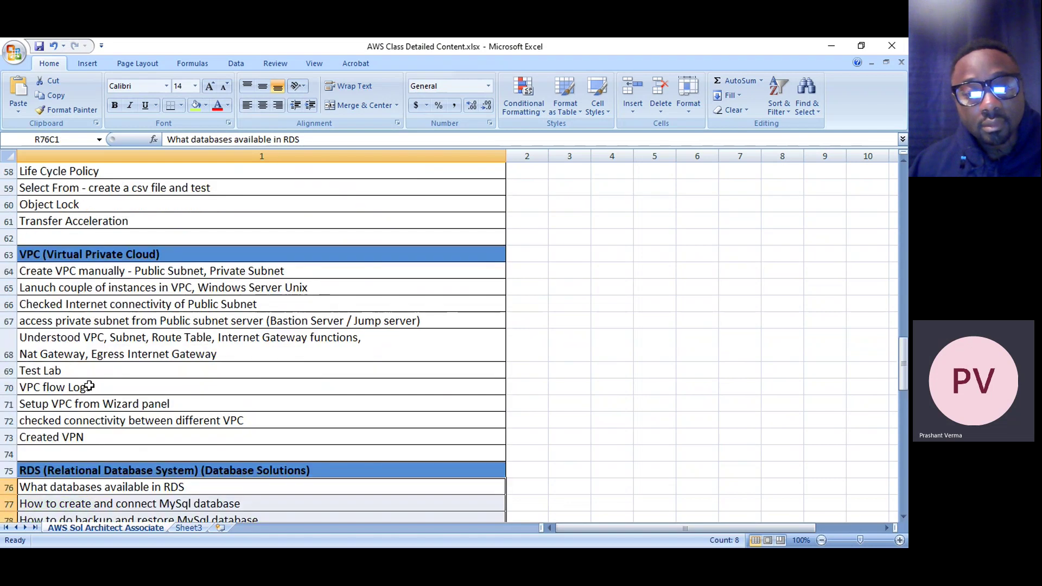
left_click_drag(99, 271, 102, 423)
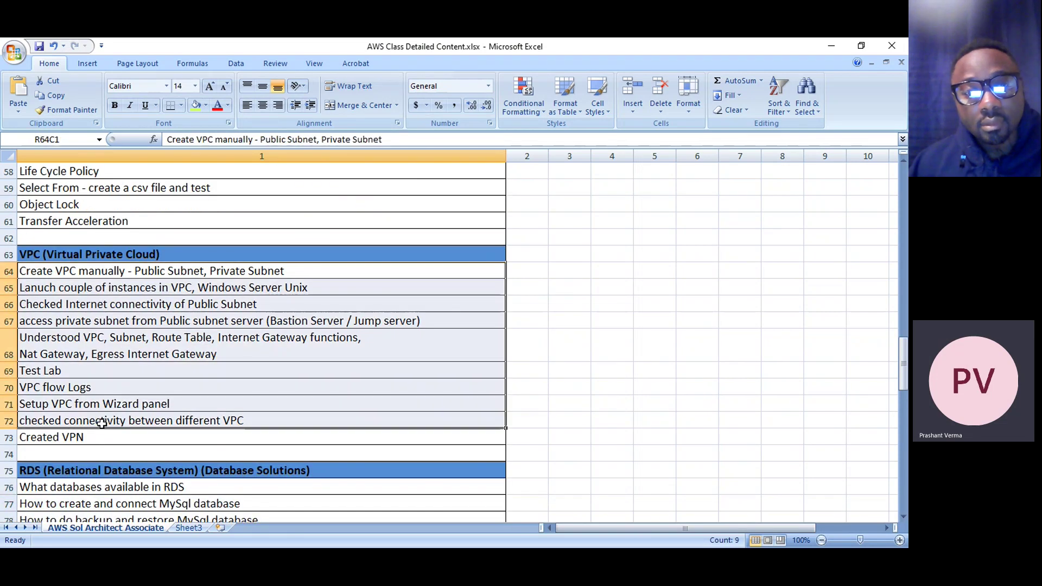
scroll(376, 384, "up", 4)
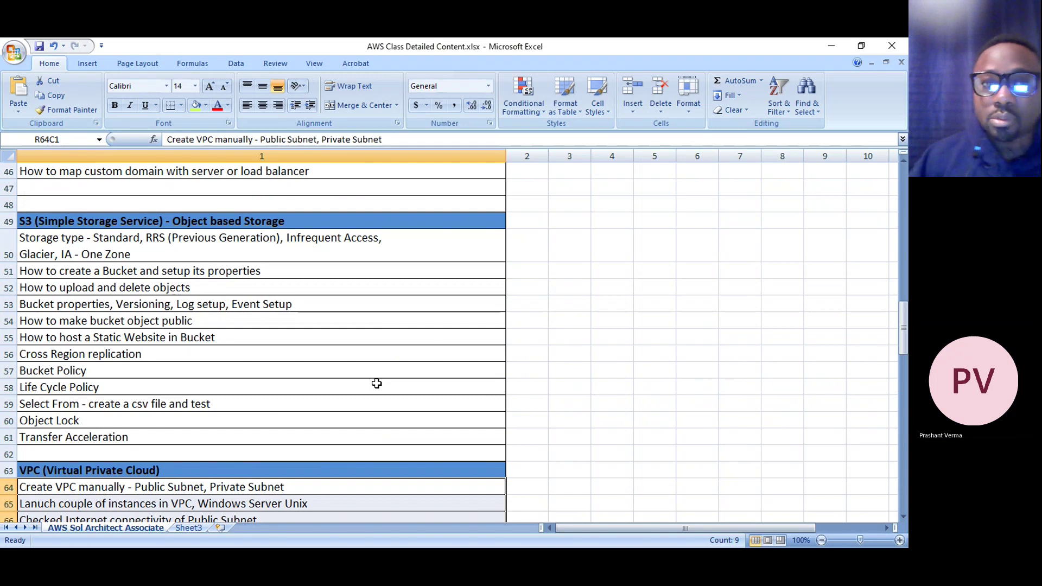
scroll(374, 384, "up", 1)
scroll(351, 387, "up", 2)
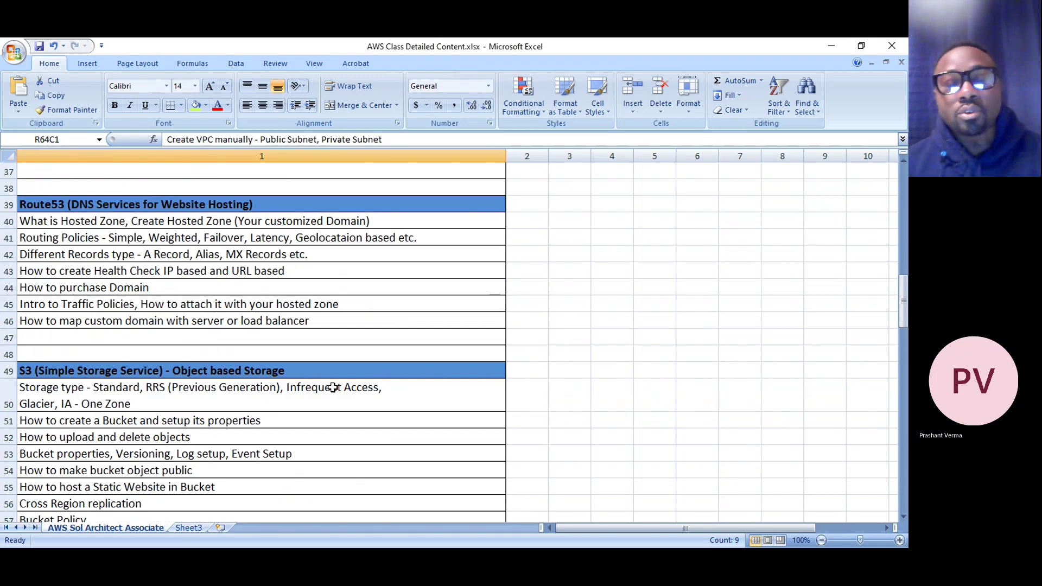
left_click(180, 395)
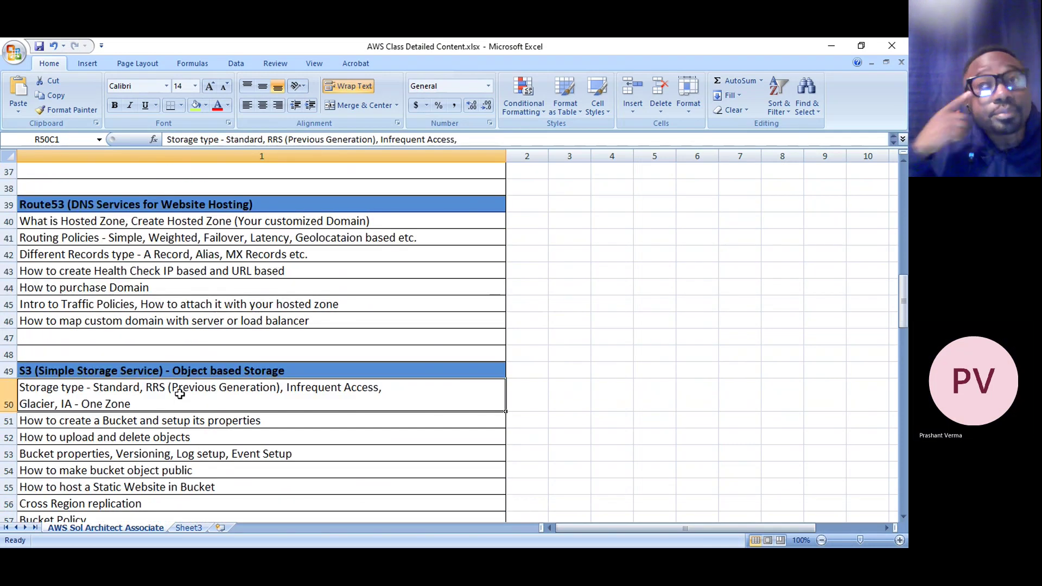
scroll(180, 394, "down", 18)
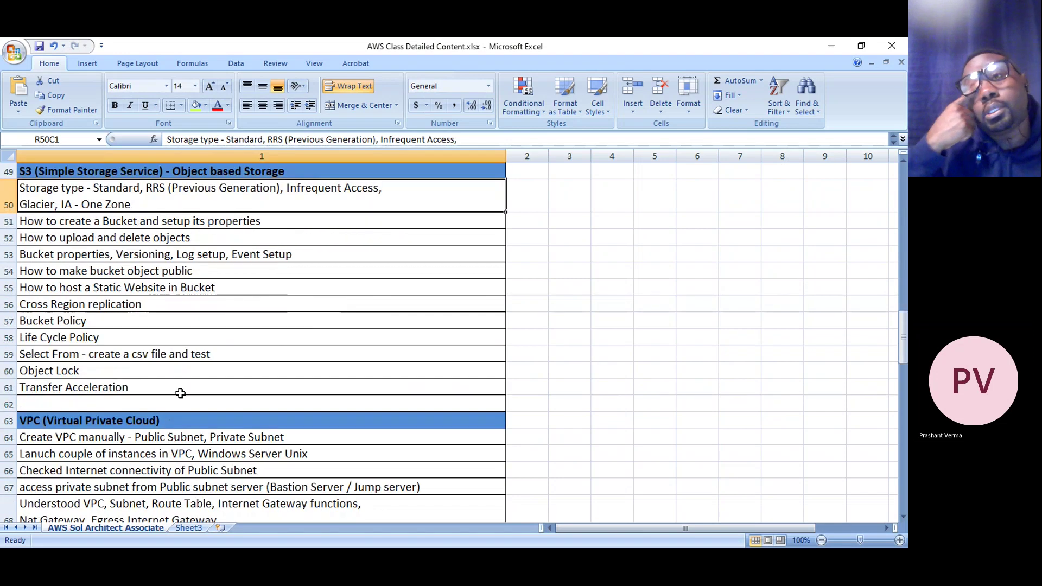
scroll(100, 438, "down", 2)
scroll(101, 439, "up", 14)
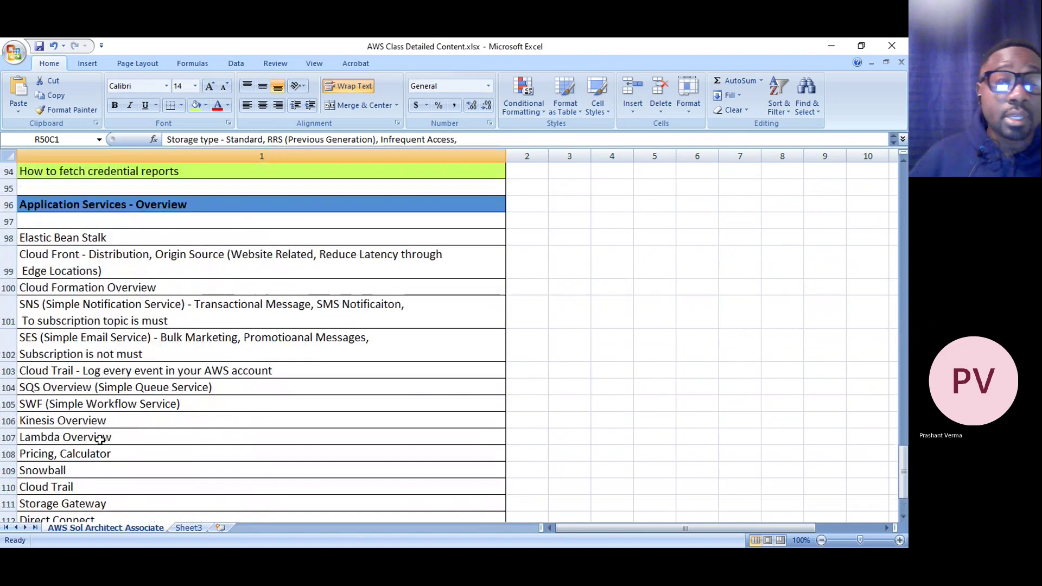
scroll(102, 439, "up", 12)
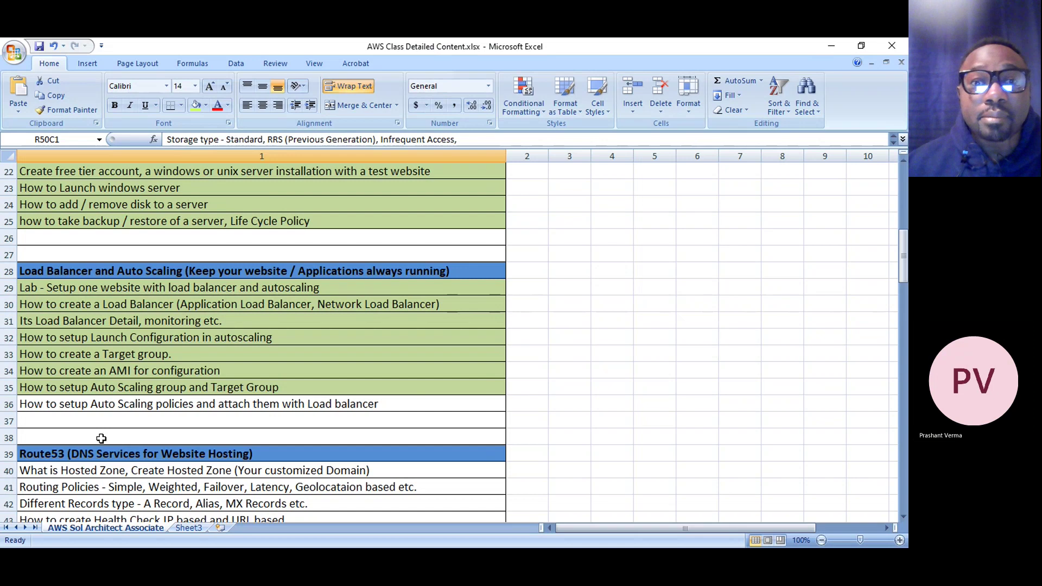
scroll(100, 438, "down", 10)
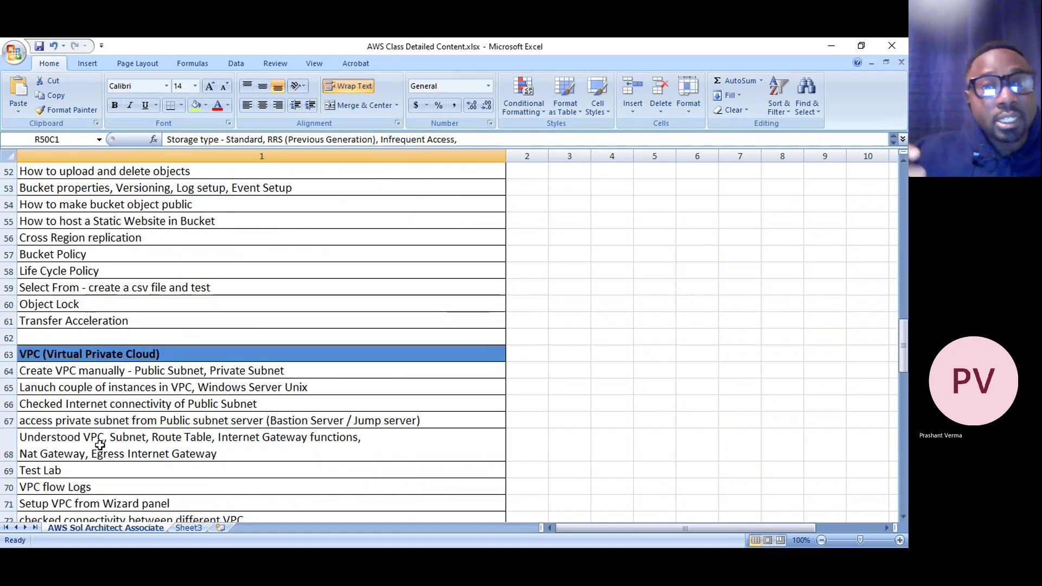
scroll(100, 445, "down", 7)
scroll(98, 453, "down", 2)
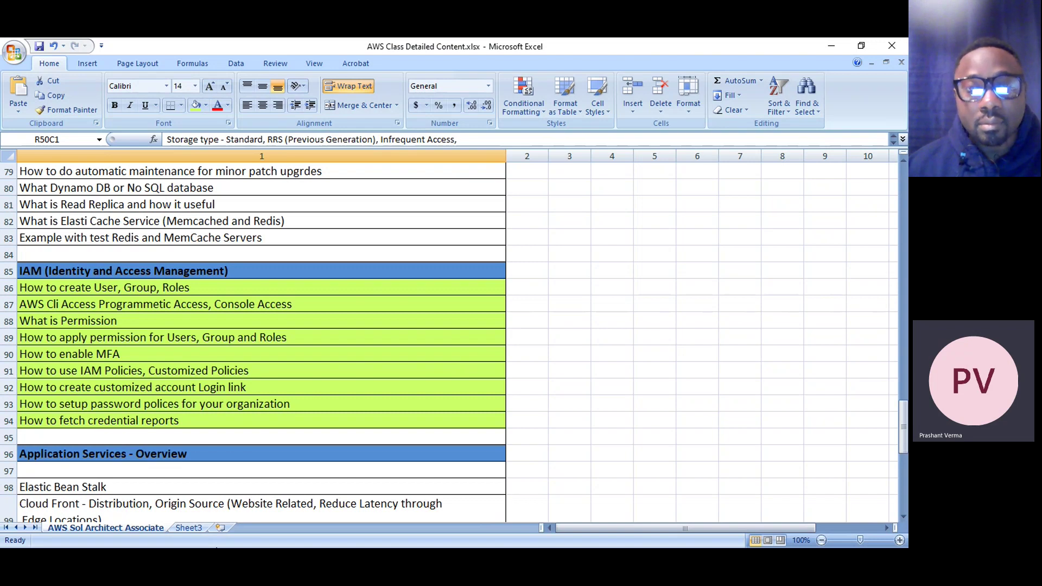
scroll(524, 377, "up", 4)
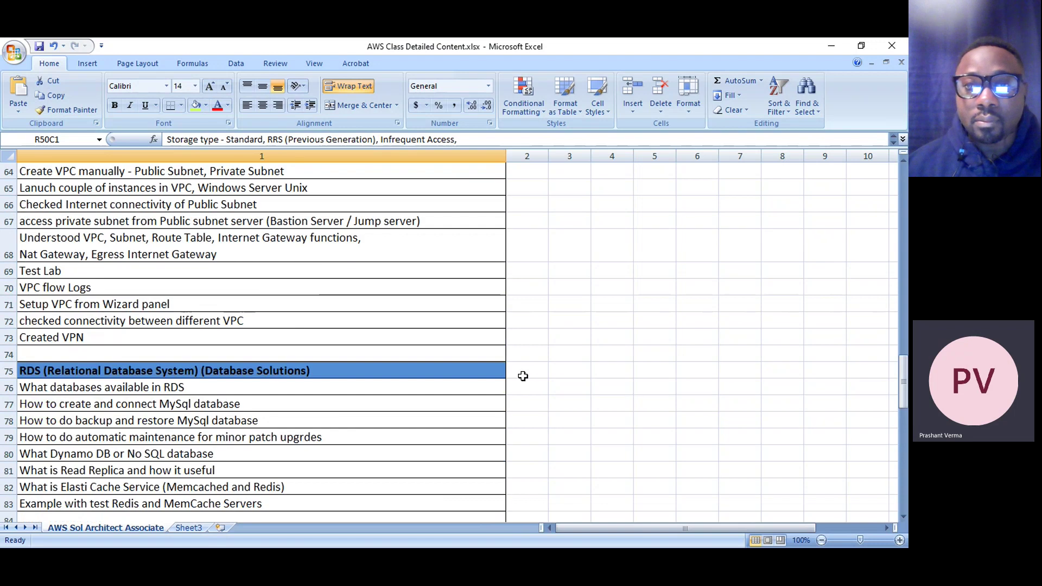
scroll(522, 376, "down", 2)
scroll(522, 377, "up", 9)
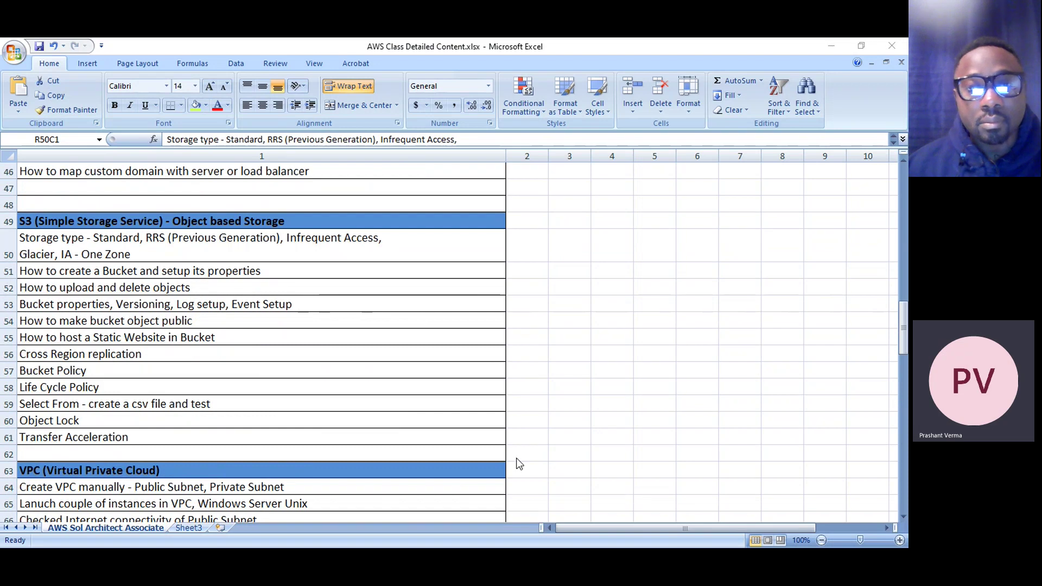
scroll(274, 370, "down", 4)
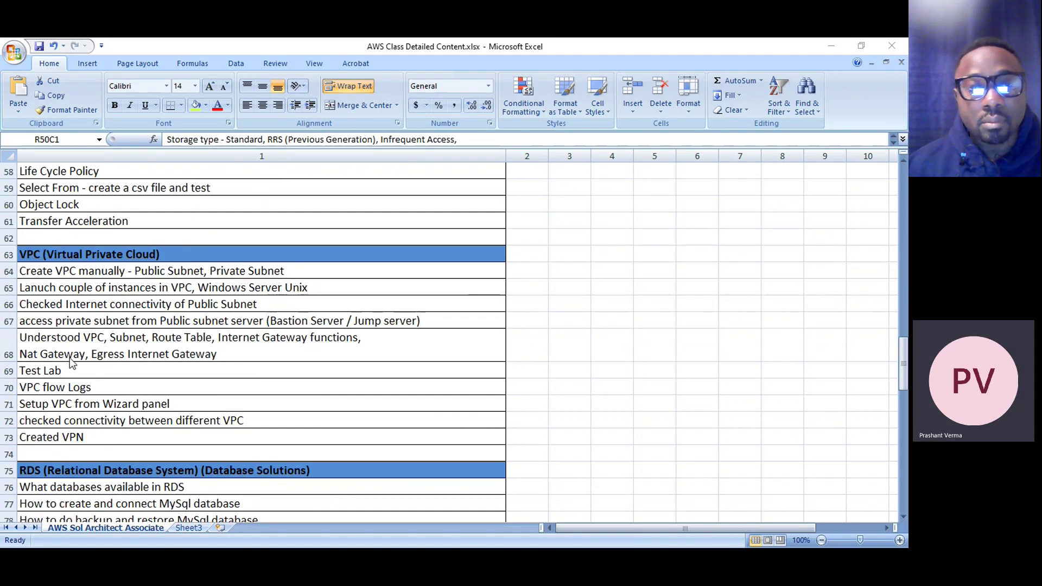
scroll(108, 386, "down", 4)
scroll(107, 386, "down", 4)
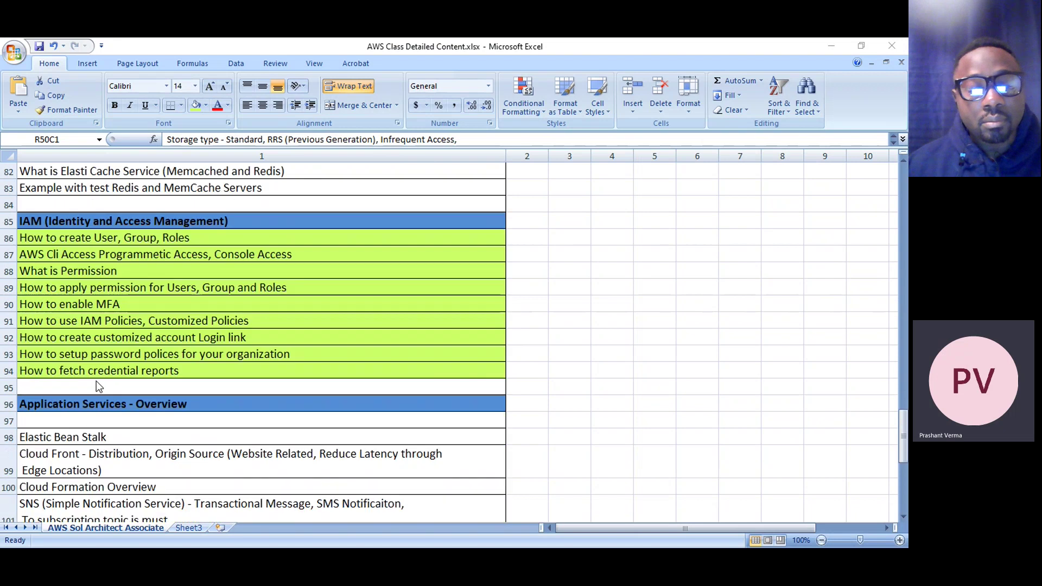
scroll(96, 381, "up", 11)
scroll(96, 385, "up", 7)
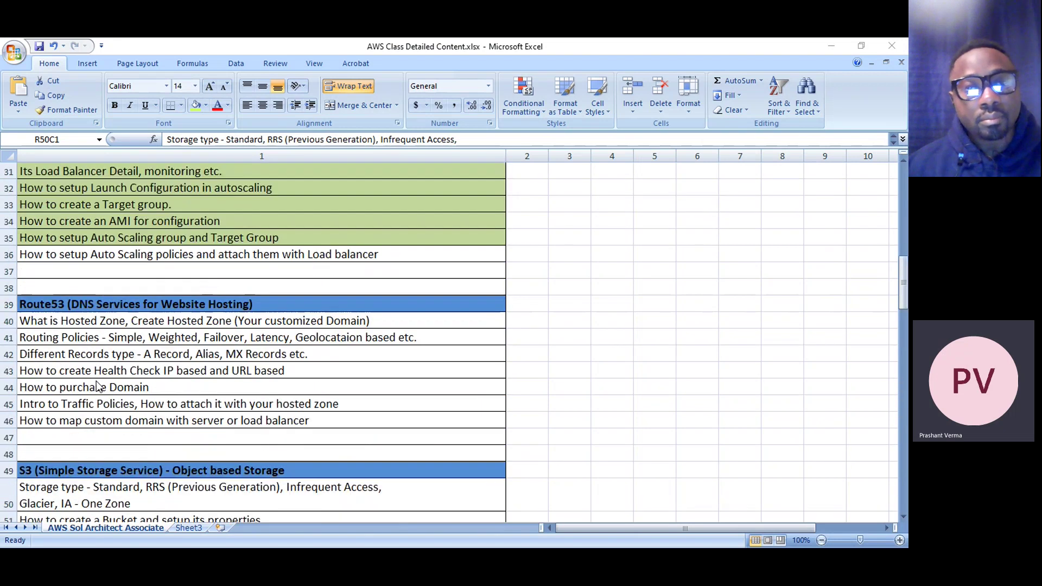
scroll(190, 386, "down", 4)
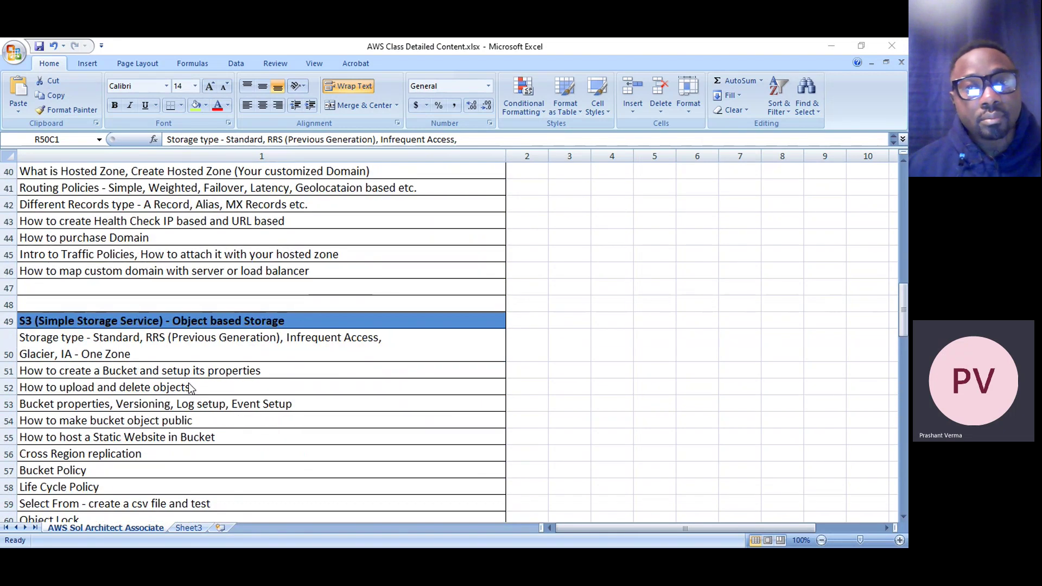
scroll(190, 386, "down", 8)
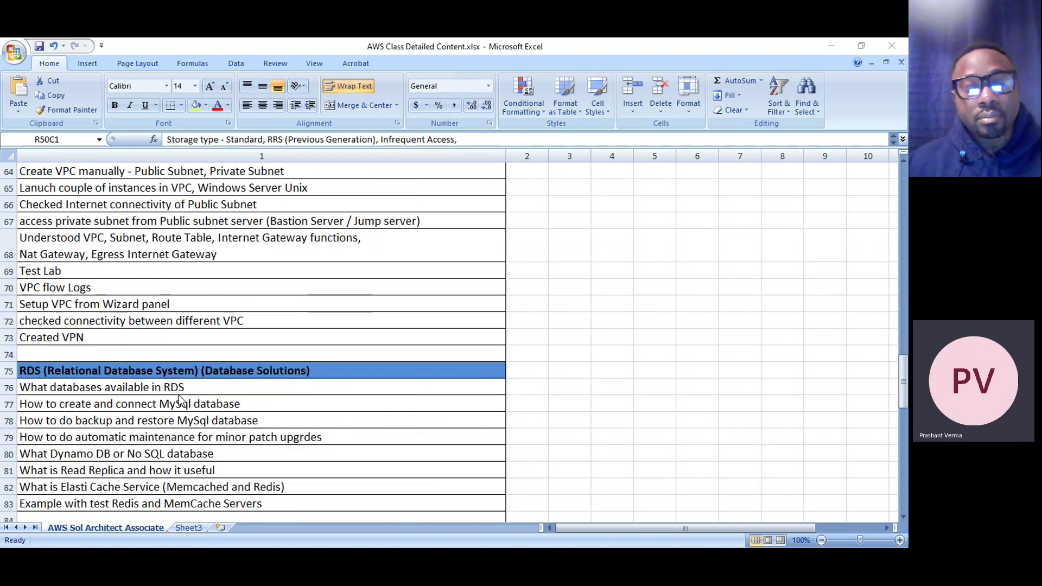
scroll(181, 400, "down", 11)
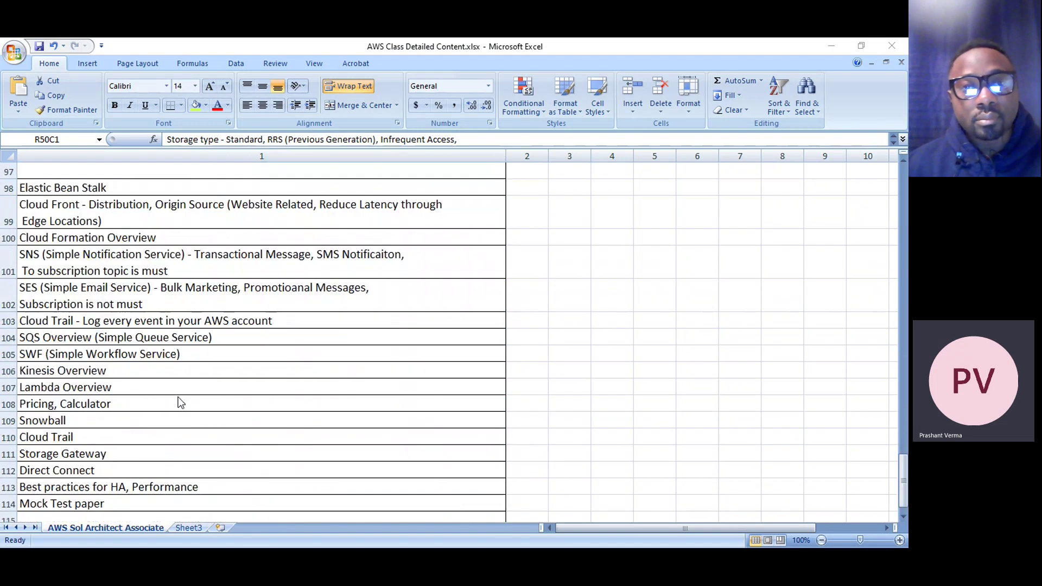
scroll(179, 402, "up", 4)
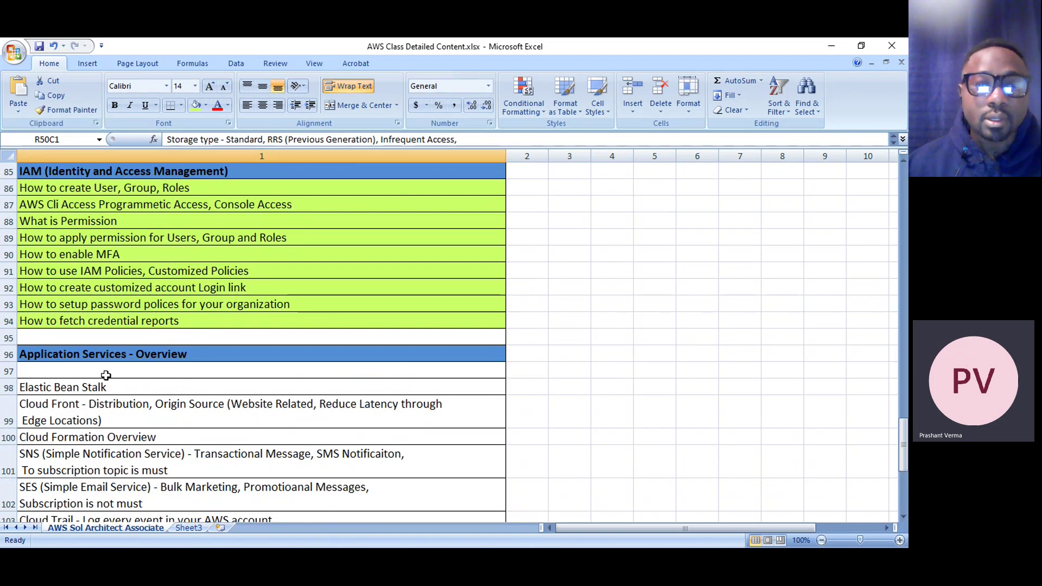
left_click(521, 354)
scroll(176, 333, "down", 2)
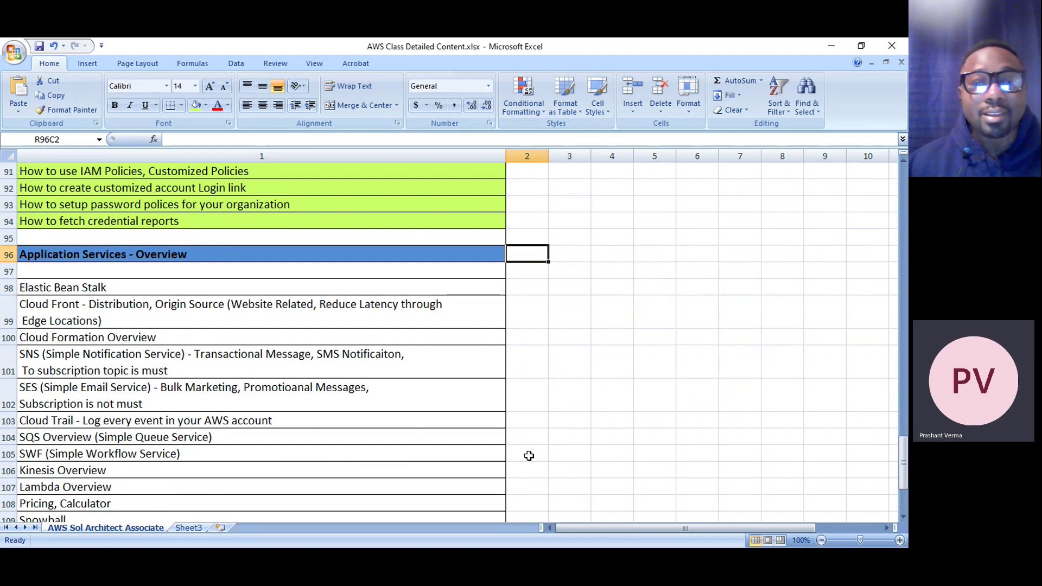
Check the Teams Aws Classes meeting, look back over the syllabus sheet, then minimize Excel
left_click(710, 517)
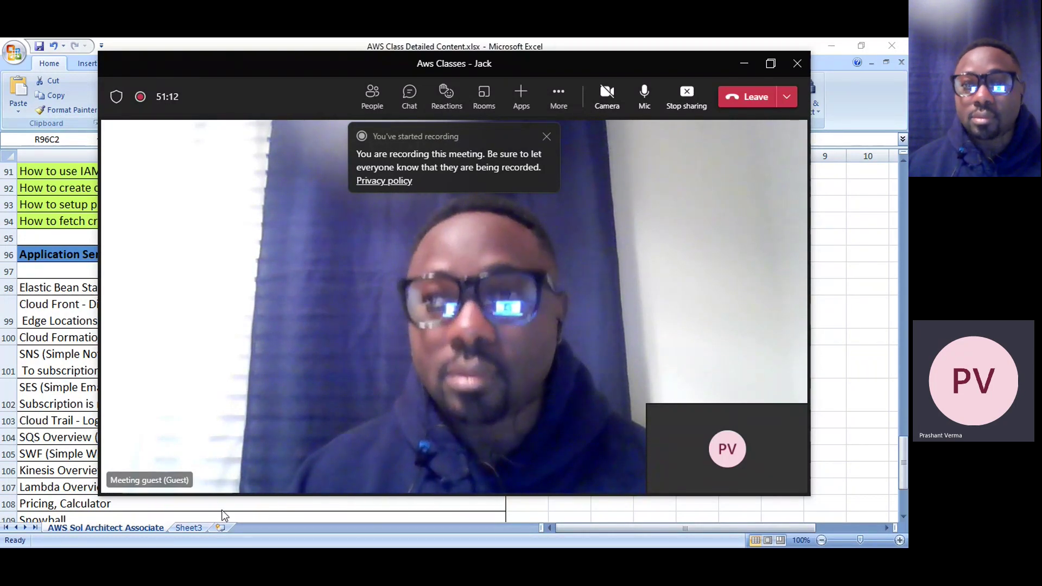
left_click(46, 356)
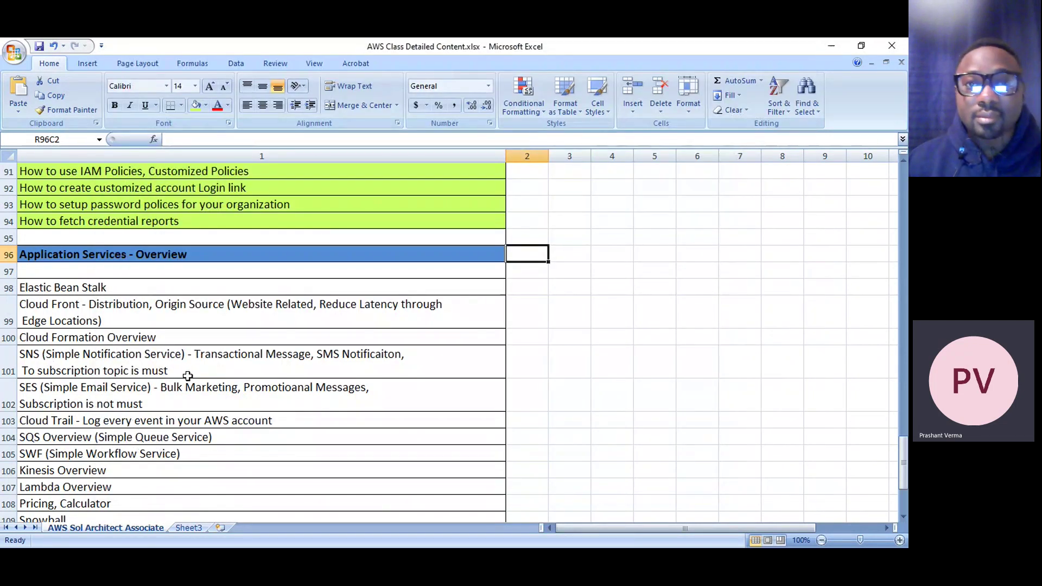
scroll(643, 451, "up", 9)
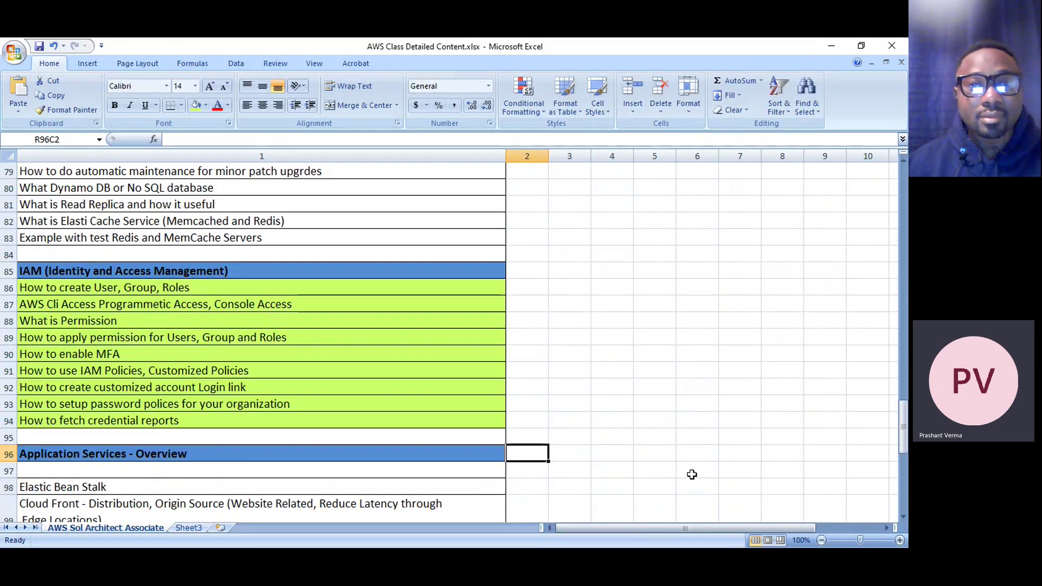
scroll(689, 477, "up", 10)
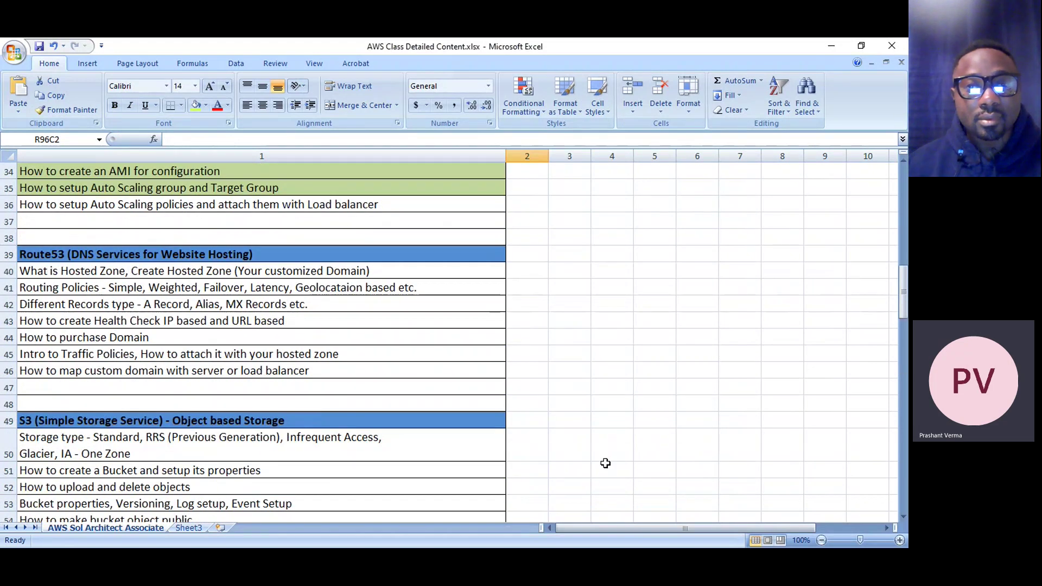
scroll(605, 463, "up", 11)
scroll(527, 443, "down", 10)
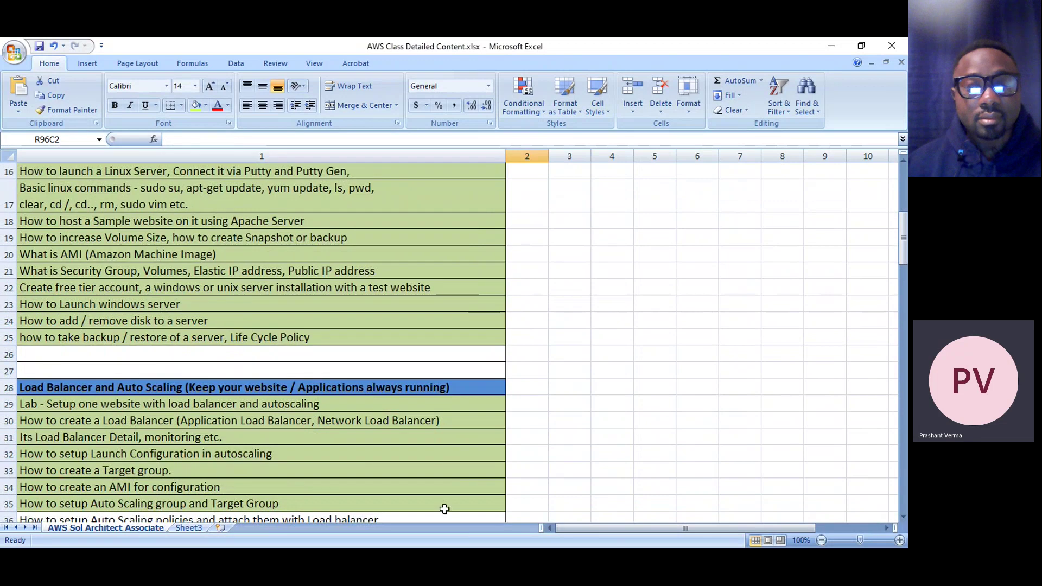
scroll(260, 423, "down", 3)
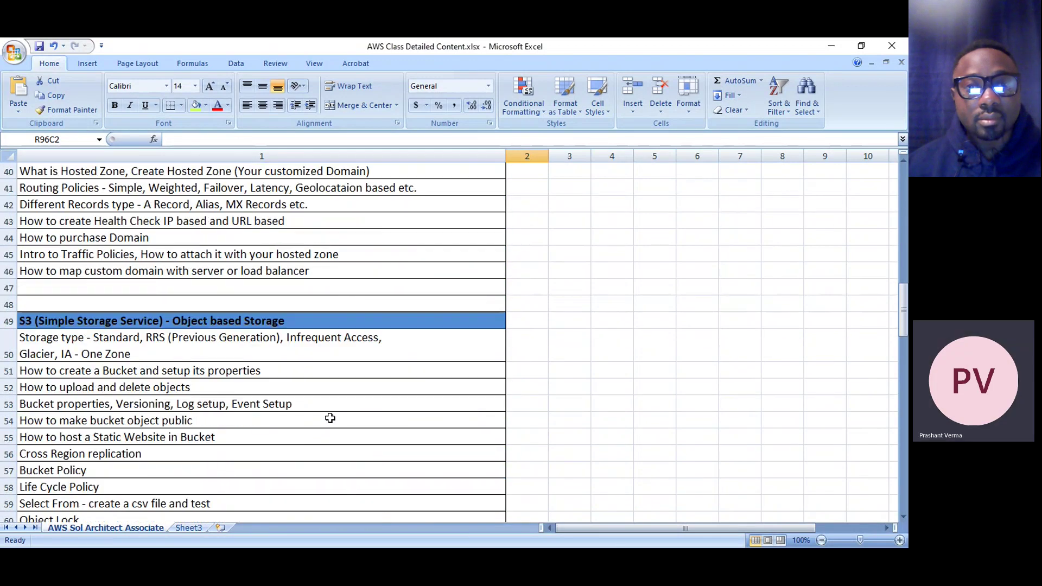
left_click(840, 49)
mouse_move(902, 524)
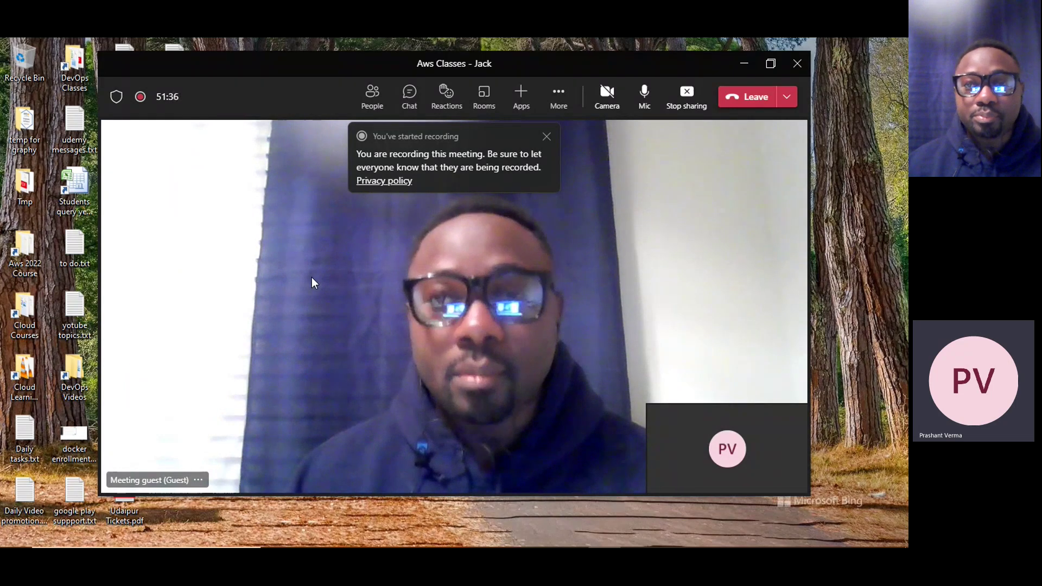
Close the status_reports credential report CSV without saving, then minimize the syllabus workbook
mouse_move(667, 540)
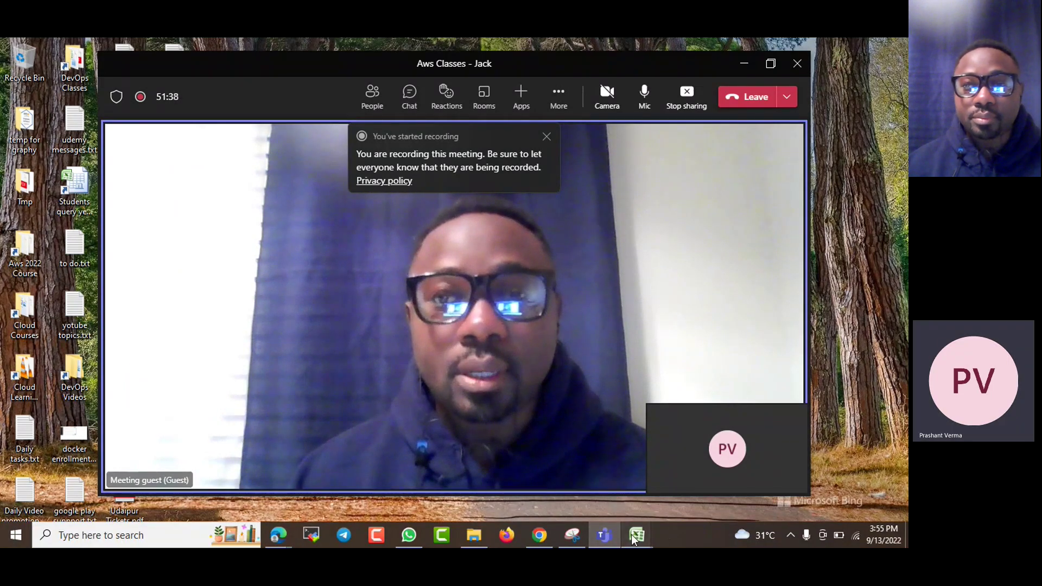
left_click(650, 492)
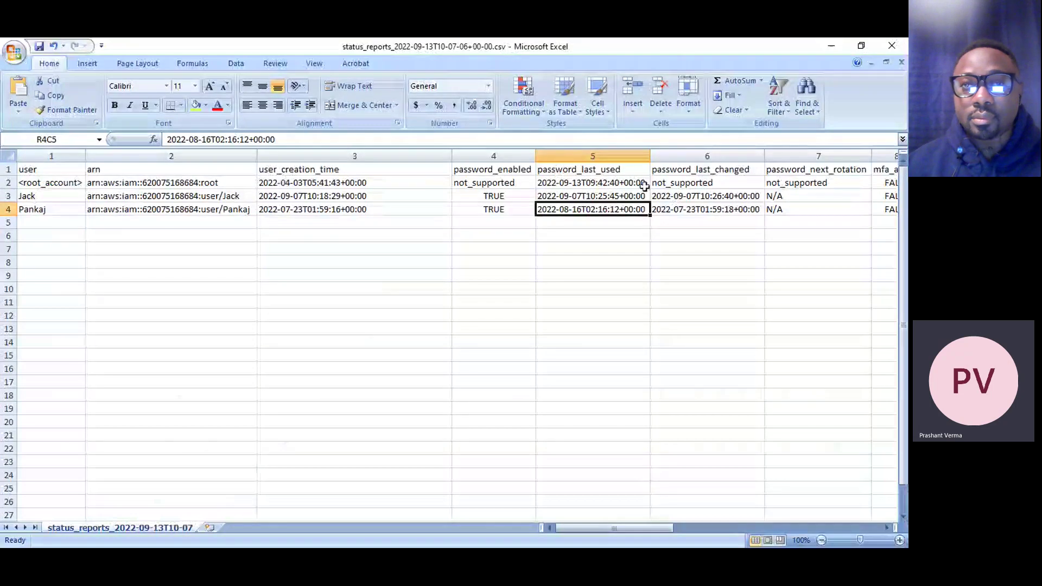
left_click(891, 45)
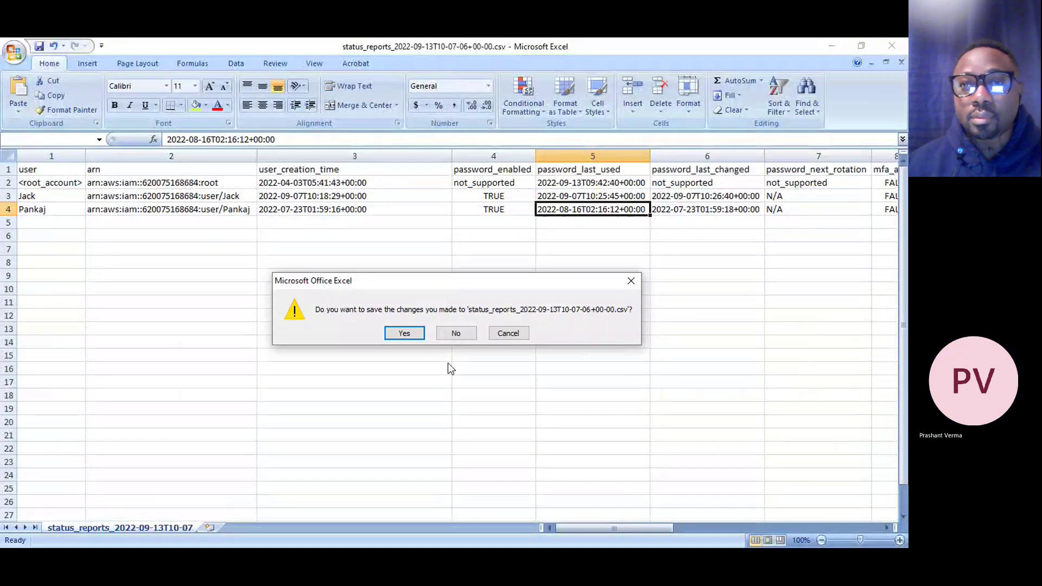
left_click(456, 332)
scroll(256, 309, "up", 5)
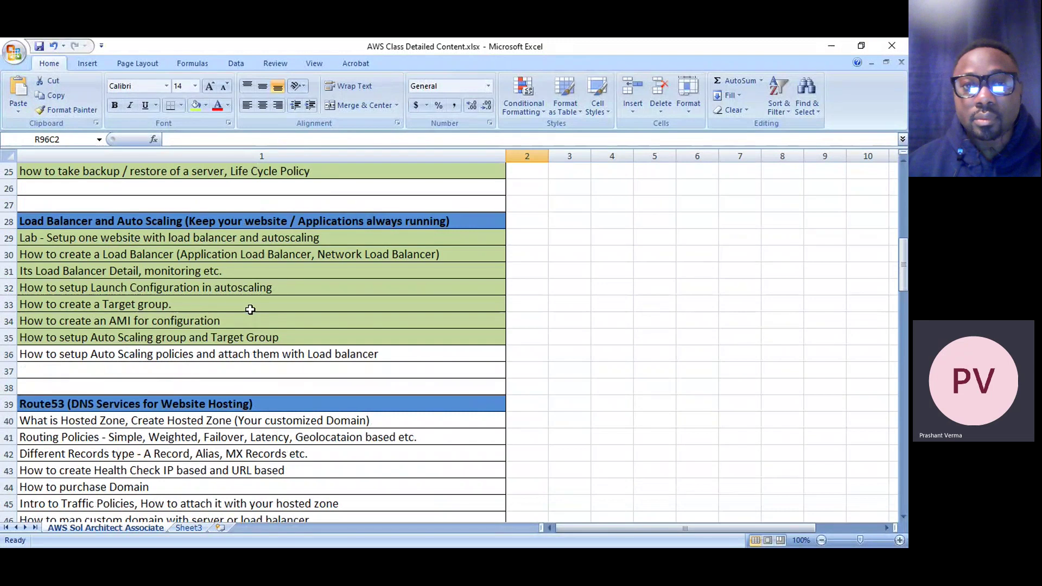
scroll(623, 328, "up", 8)
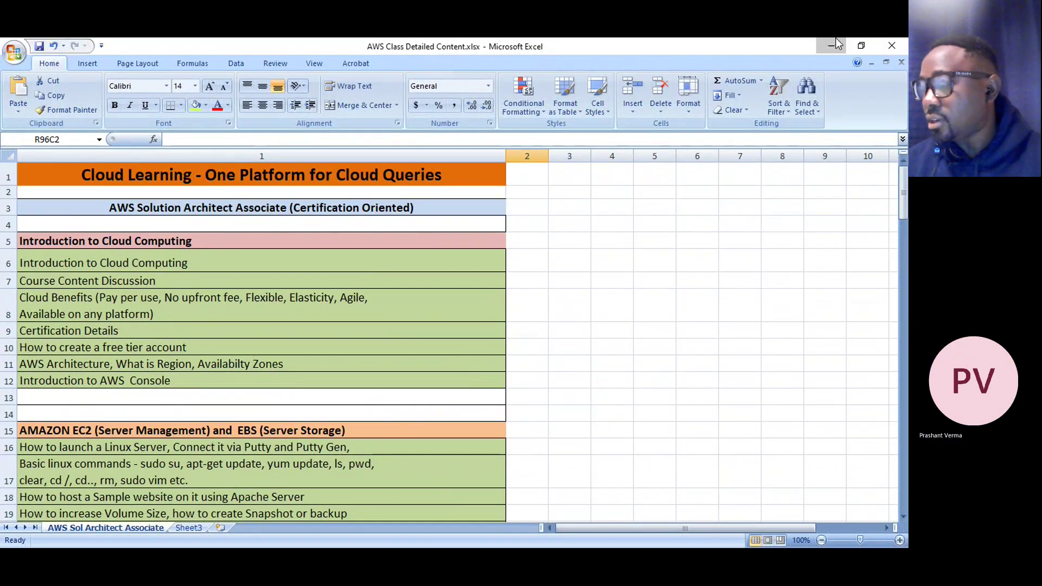
left_click(832, 45)
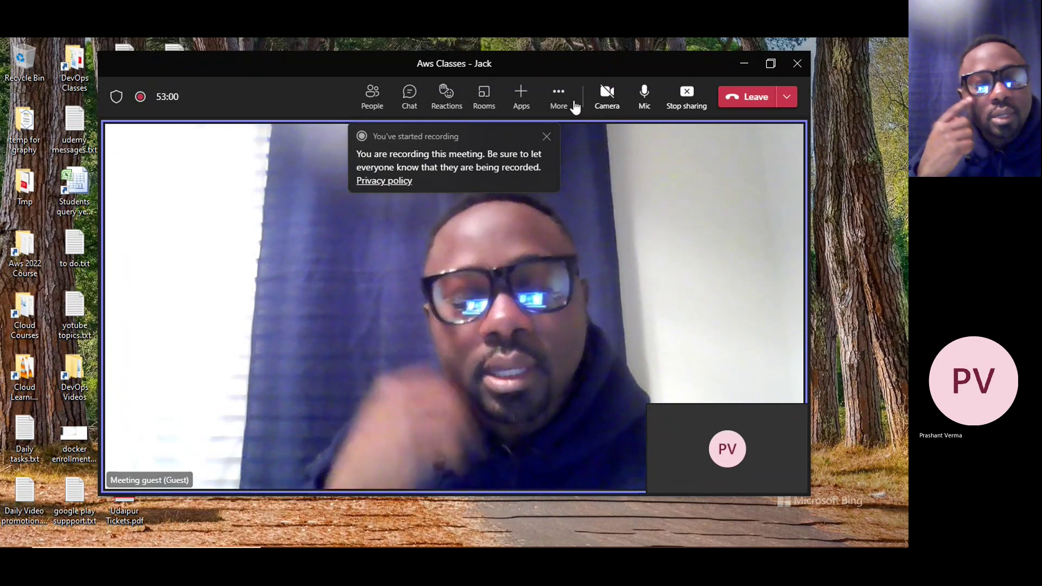
Choose Stop recording from the Aws Classes meeting's More options menu
left_click(560, 100)
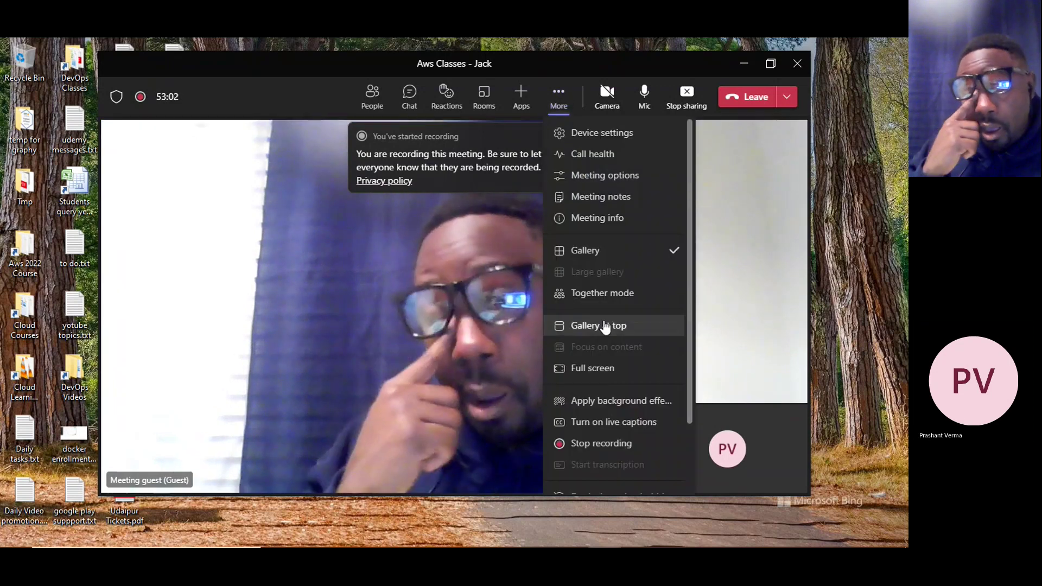
scroll(599, 244, "down", 3)
left_click(624, 363)
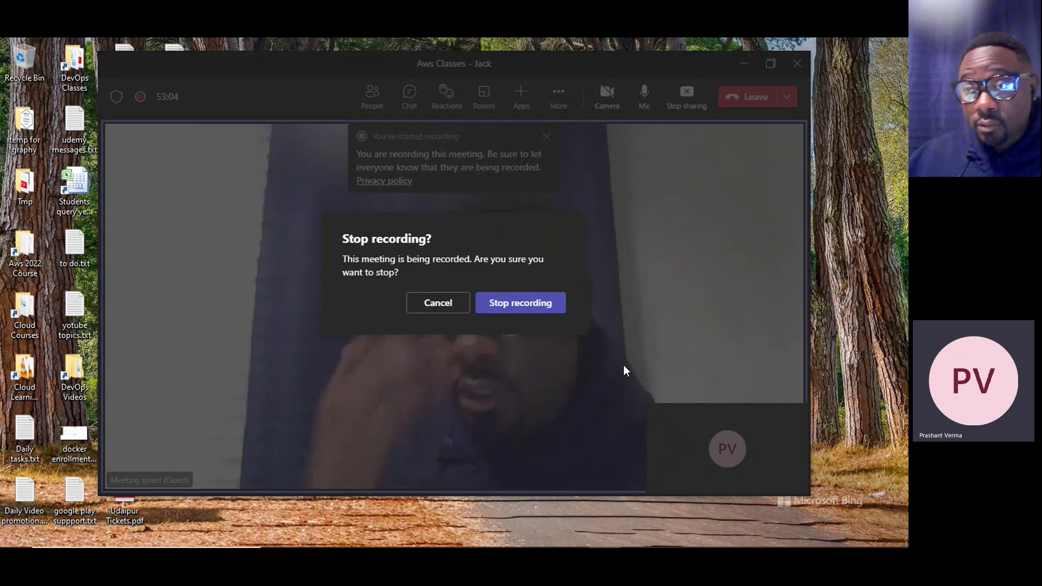